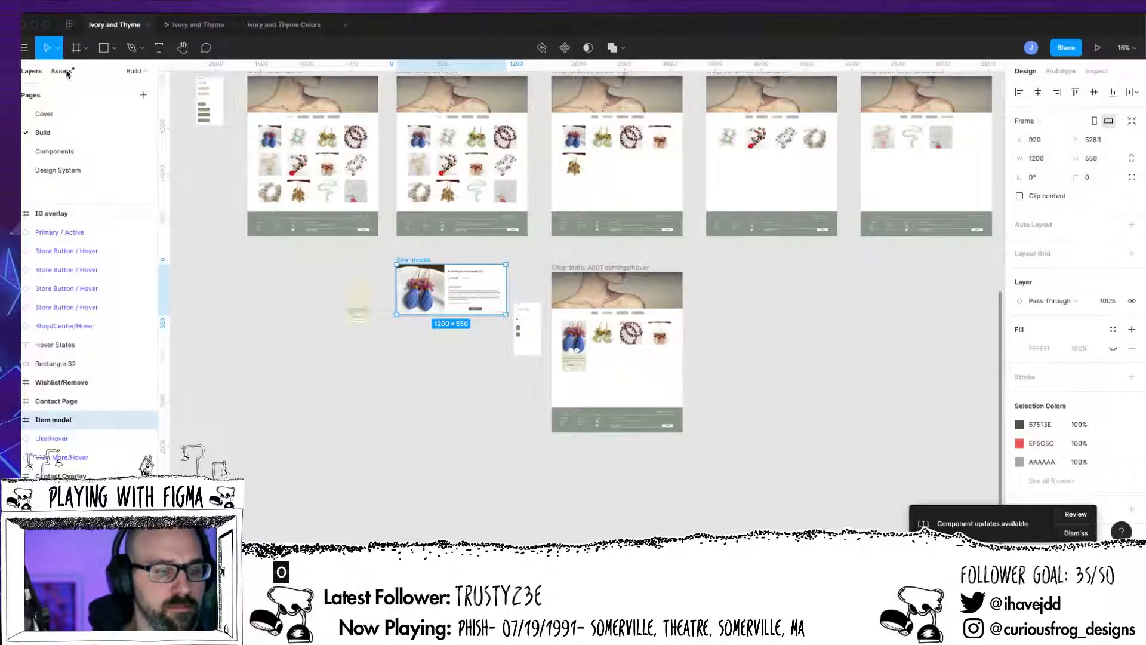
Step: Publish the file's styles only as a library update from the Assets libraries
click(64, 72)
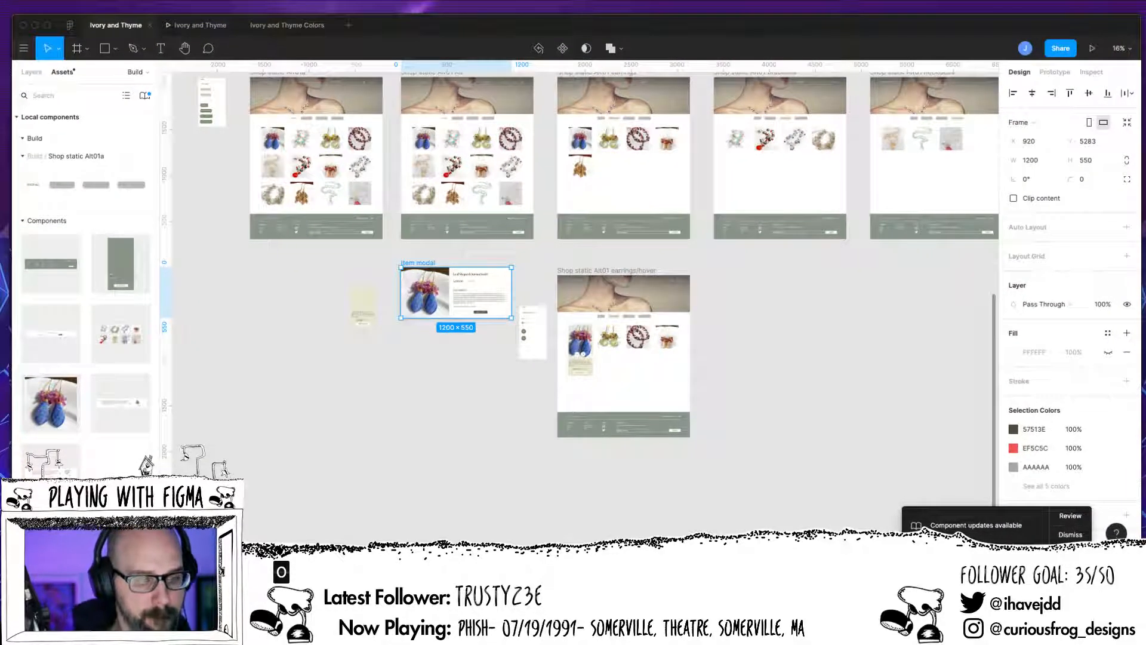
click(145, 95)
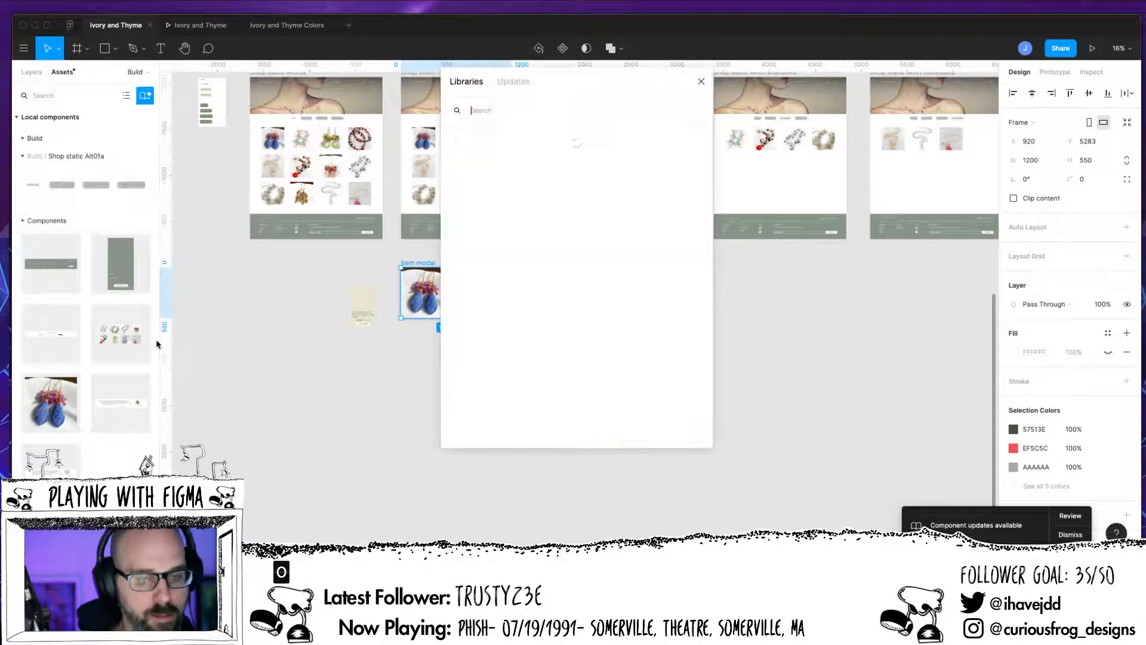
click(629, 161)
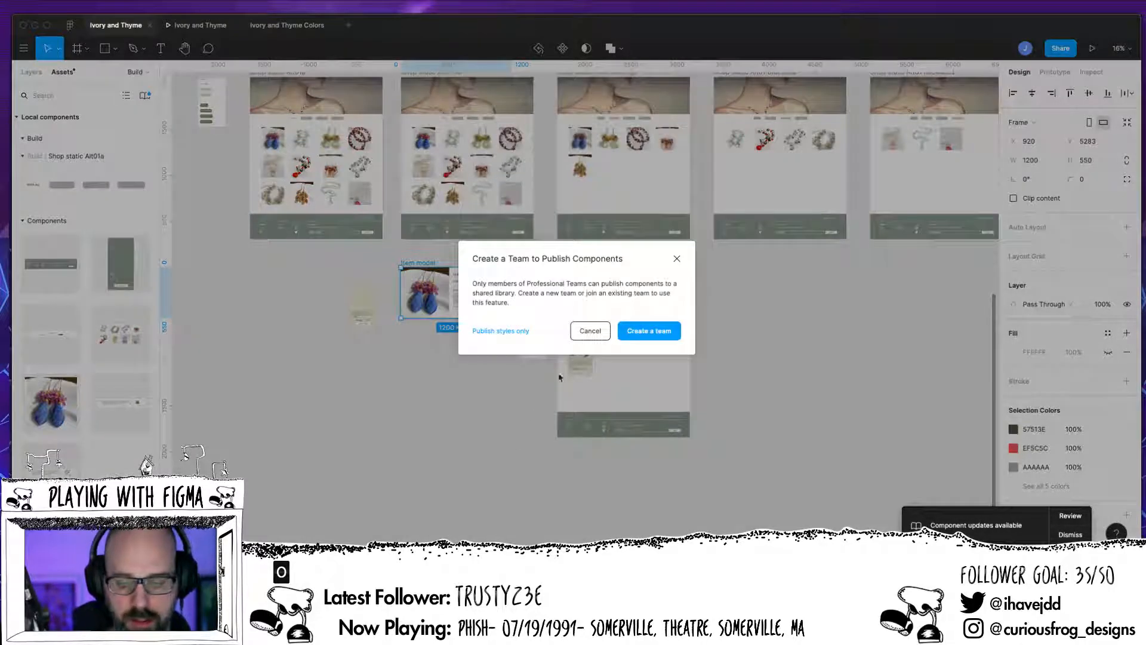
click(517, 331)
click(660, 268)
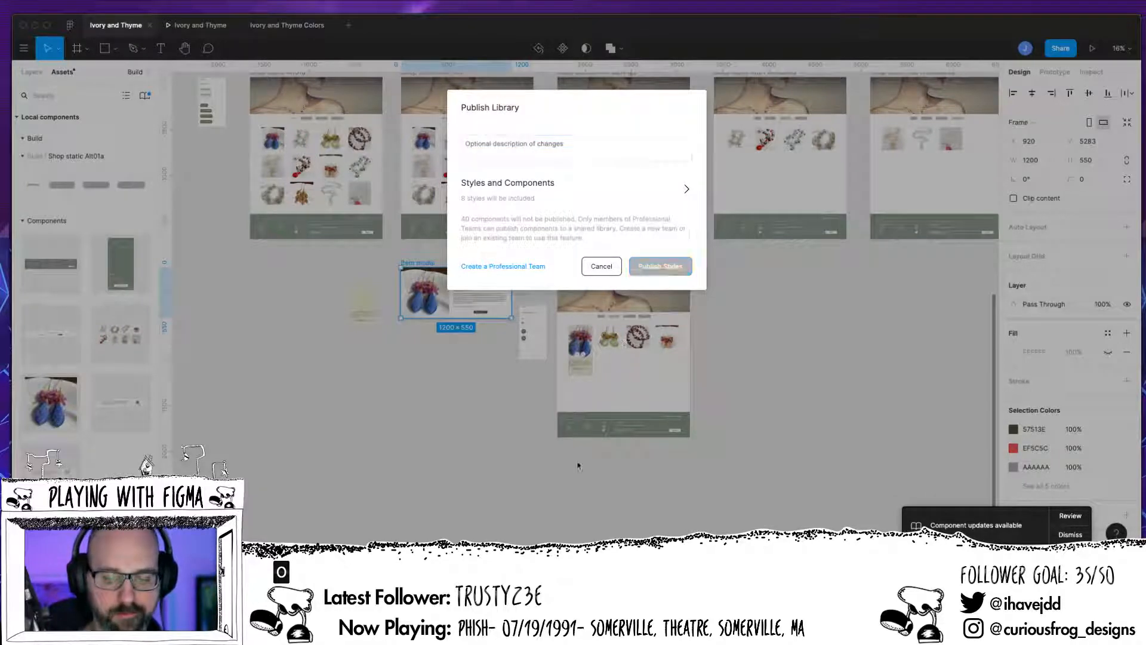
scroll(587, 502, up, 5)
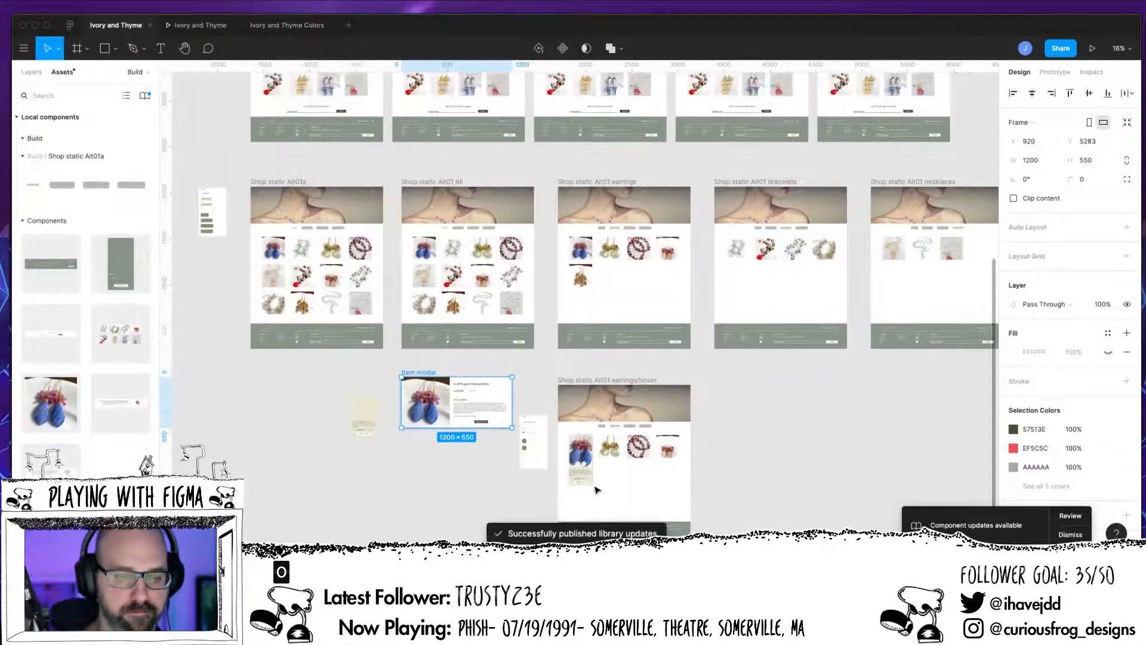
scroll(585, 463, up, 4)
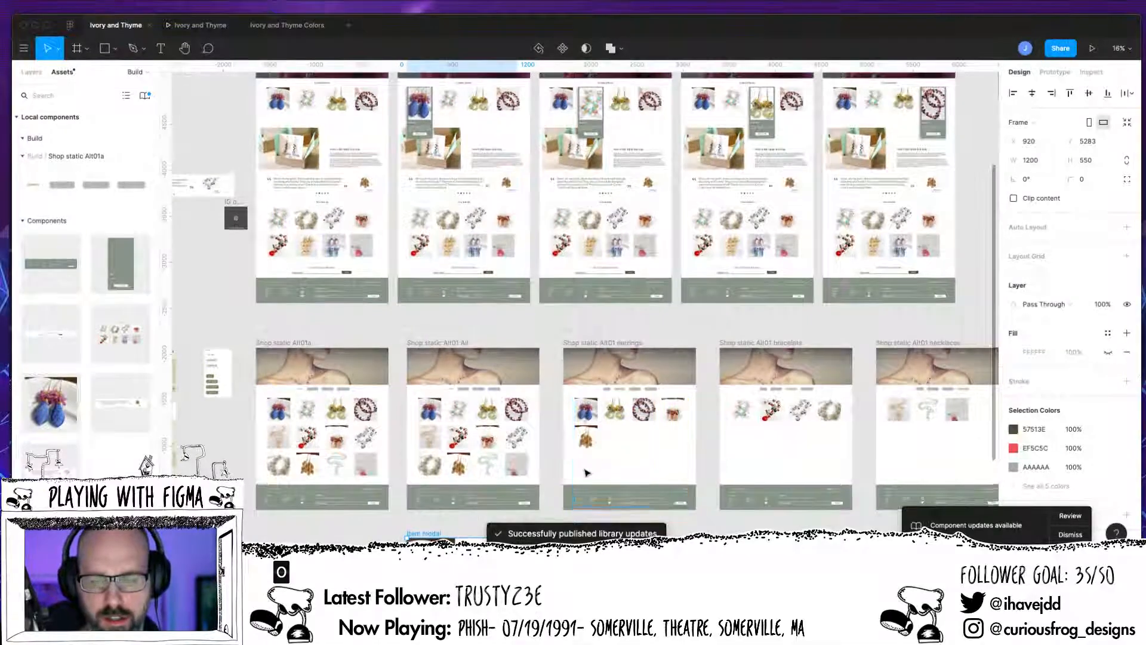
scroll(588, 465, up, 4)
scroll(582, 480, down, 3)
scroll(582, 479, down, 2)
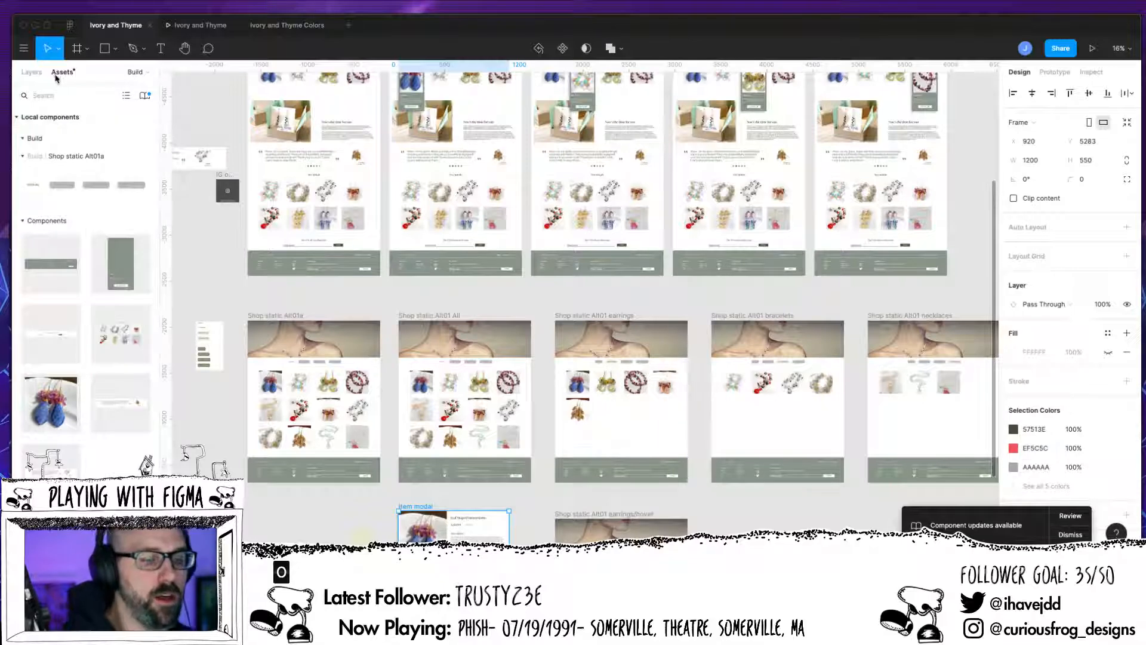
Step: Draw a rectangle about 1228 × 258 on the Components page
click(32, 72)
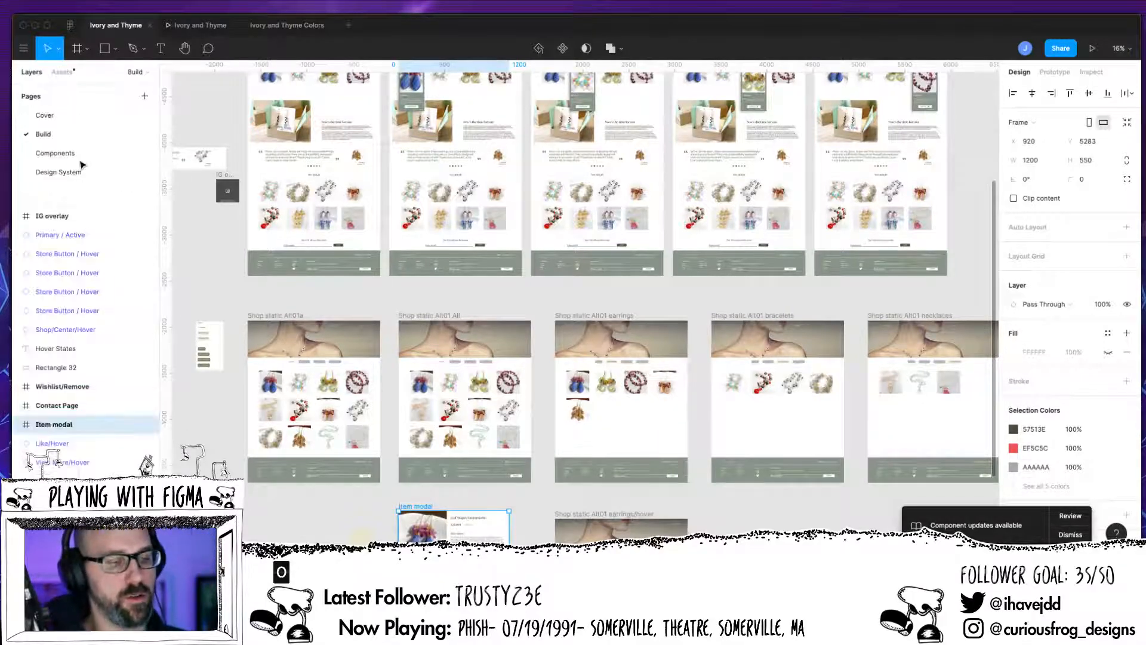
click(55, 153)
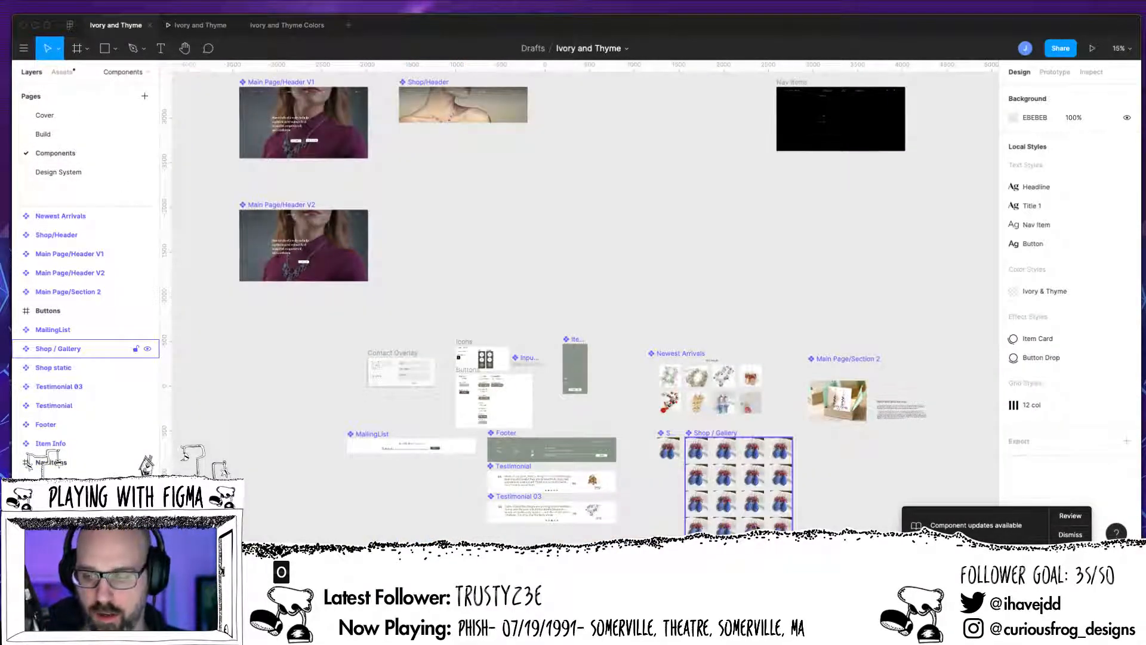
scroll(726, 513, up, 1)
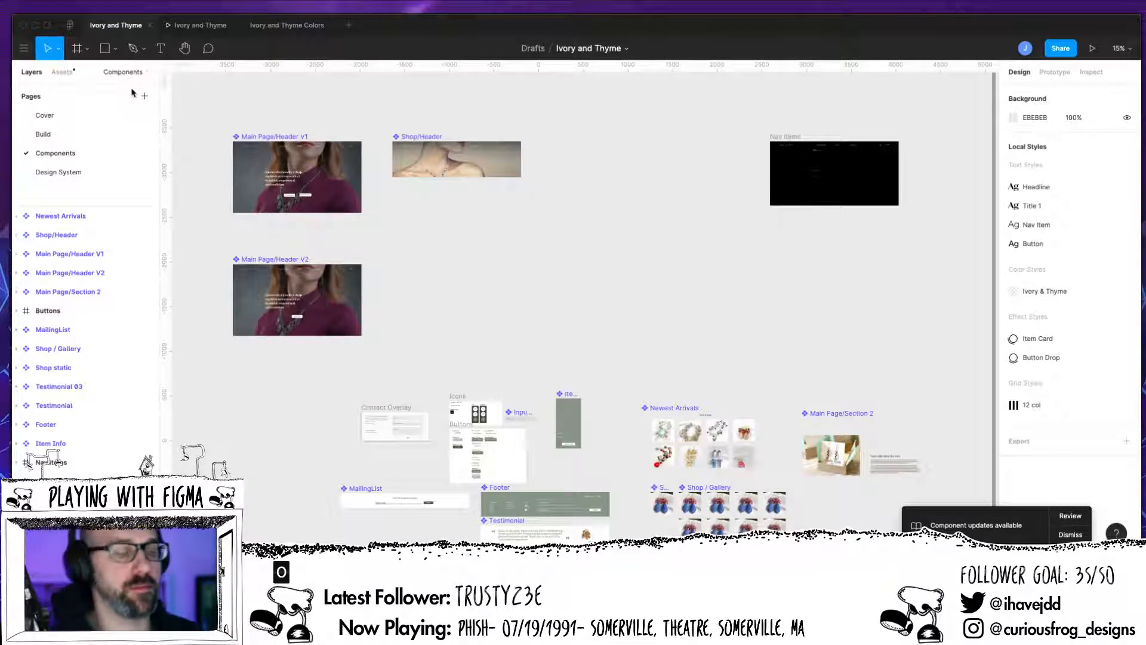
click(115, 49)
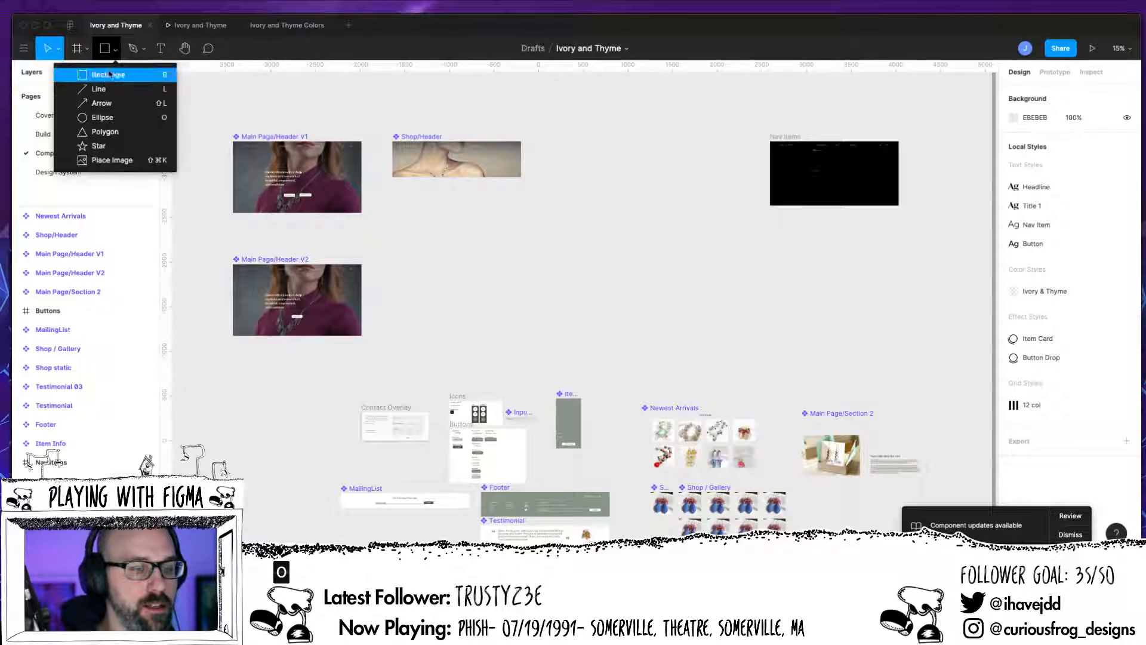
click(114, 75)
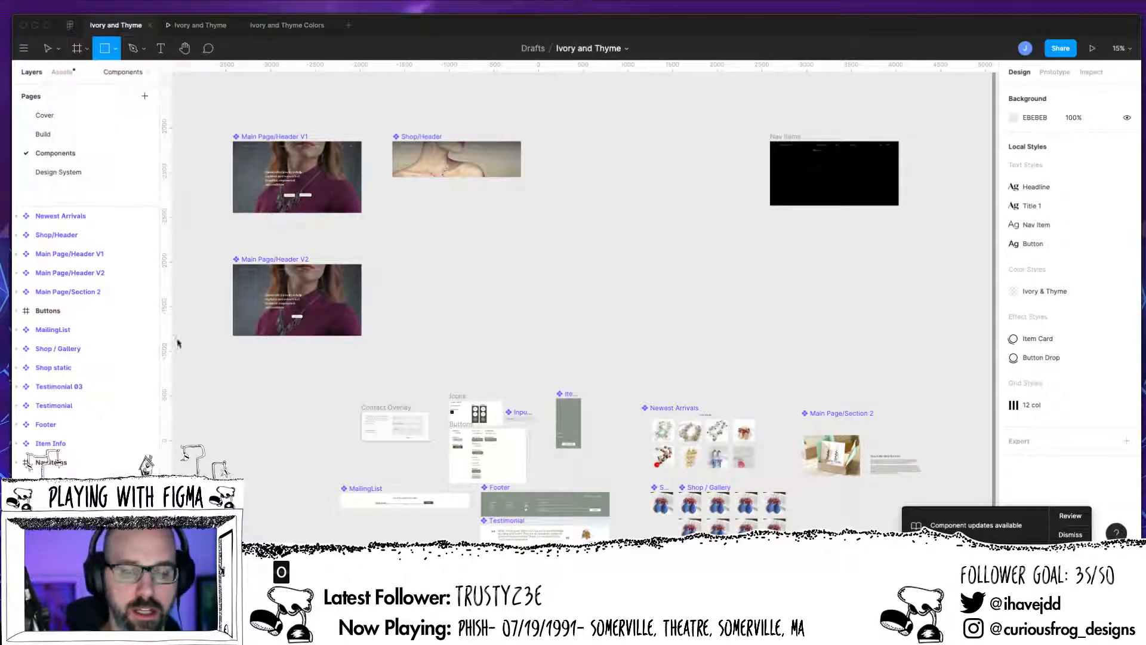
drag(545, 254, 656, 276)
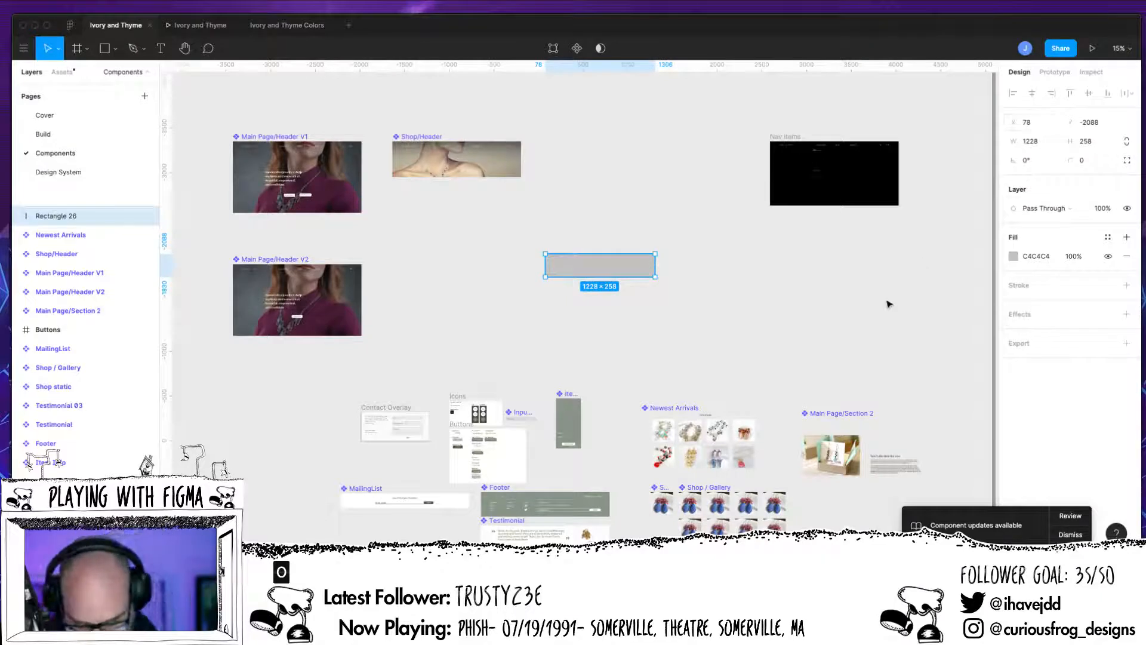
Step: Resize the rectangle to about 210 × 60 and move it slightly down
key(ctrl+plus)
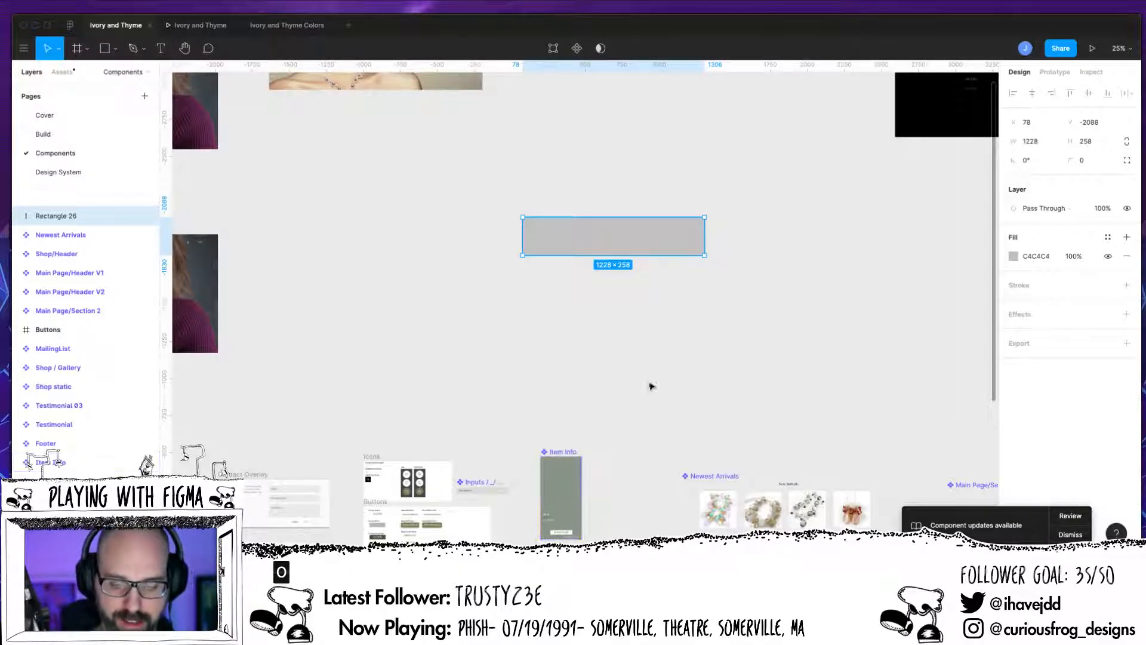
drag(705, 256, 655, 242)
drag(580, 244, 555, 225)
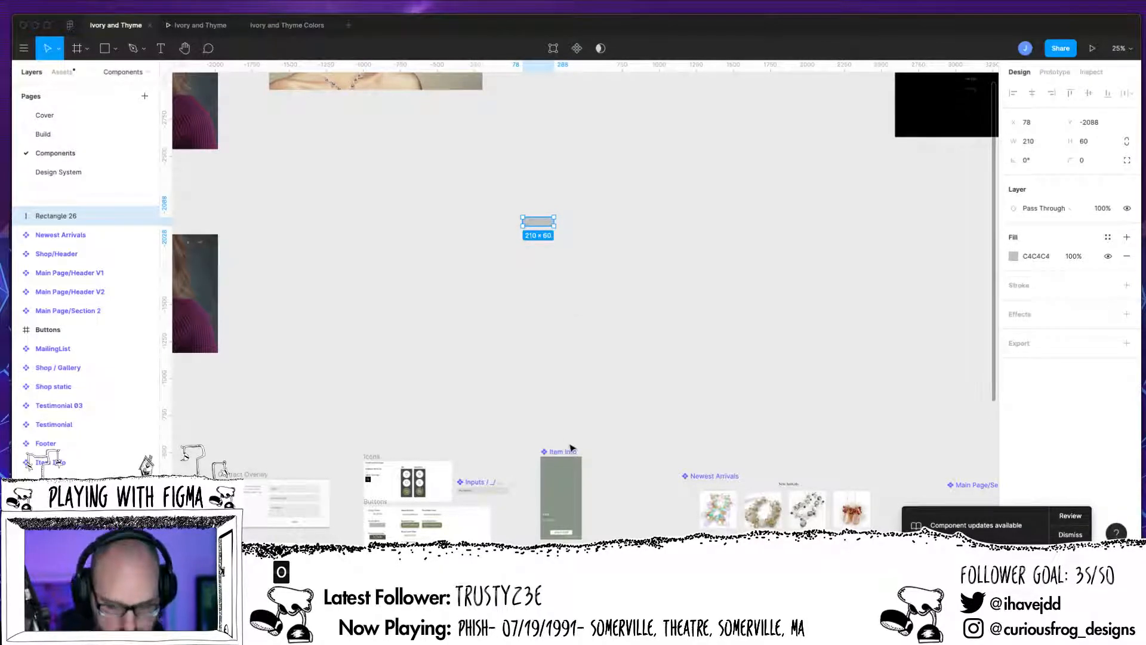
key(super+equal)
key(super+equal)
drag(560, 252, 697, 470)
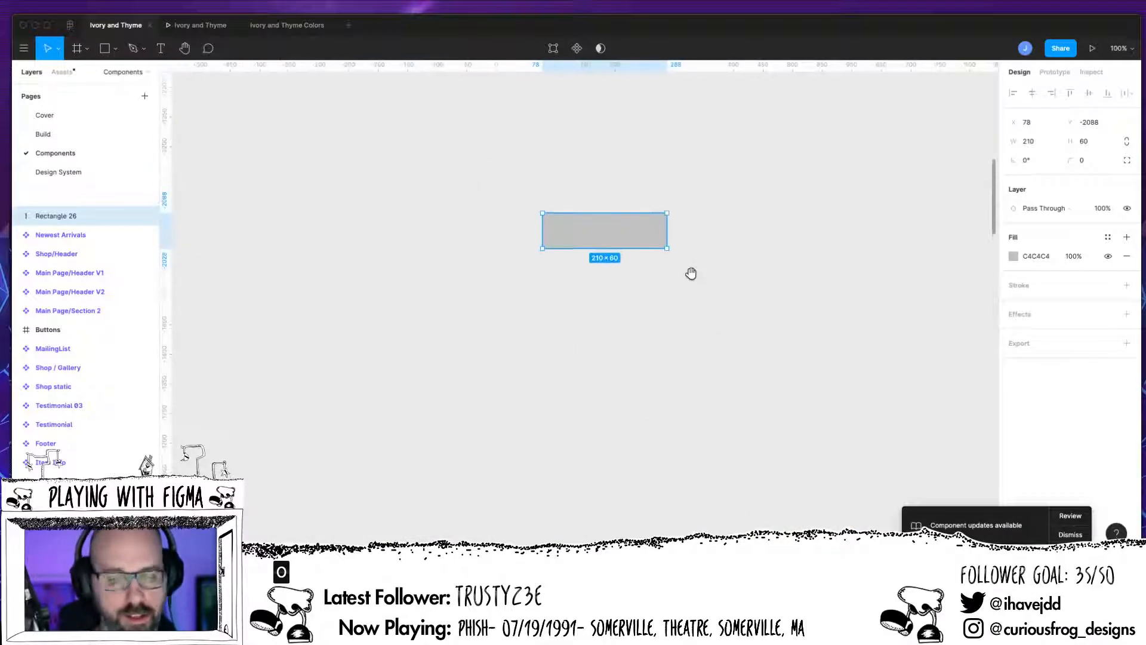
drag(634, 214, 627, 263)
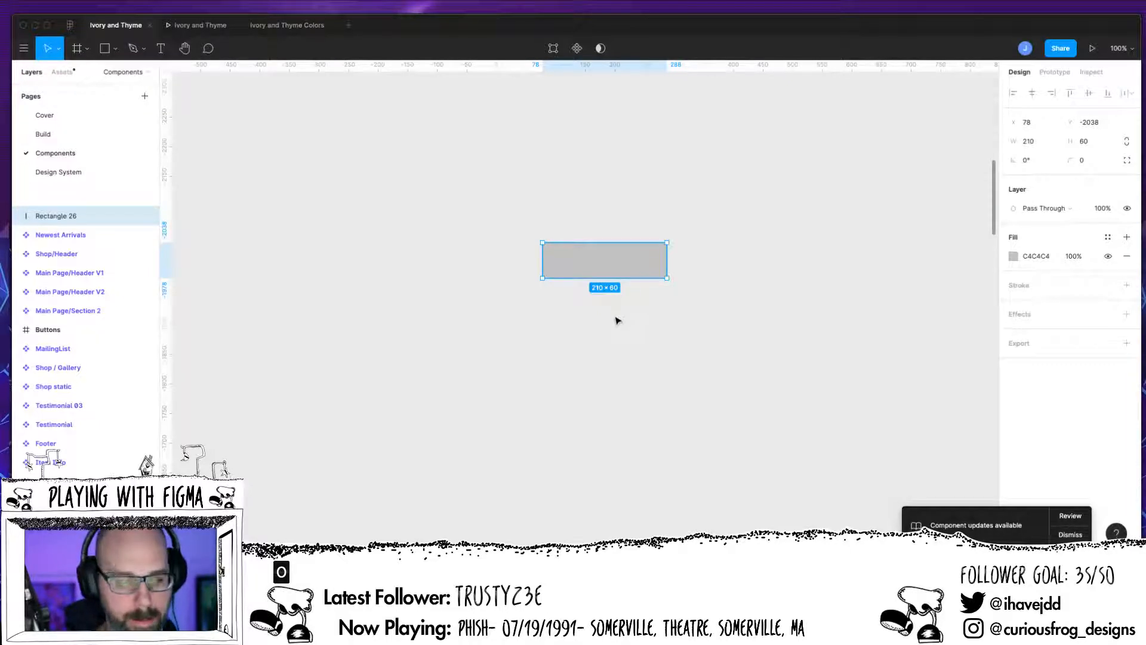
Step: Create a text box below the rectangle containing ACTION and select its text
click(161, 46)
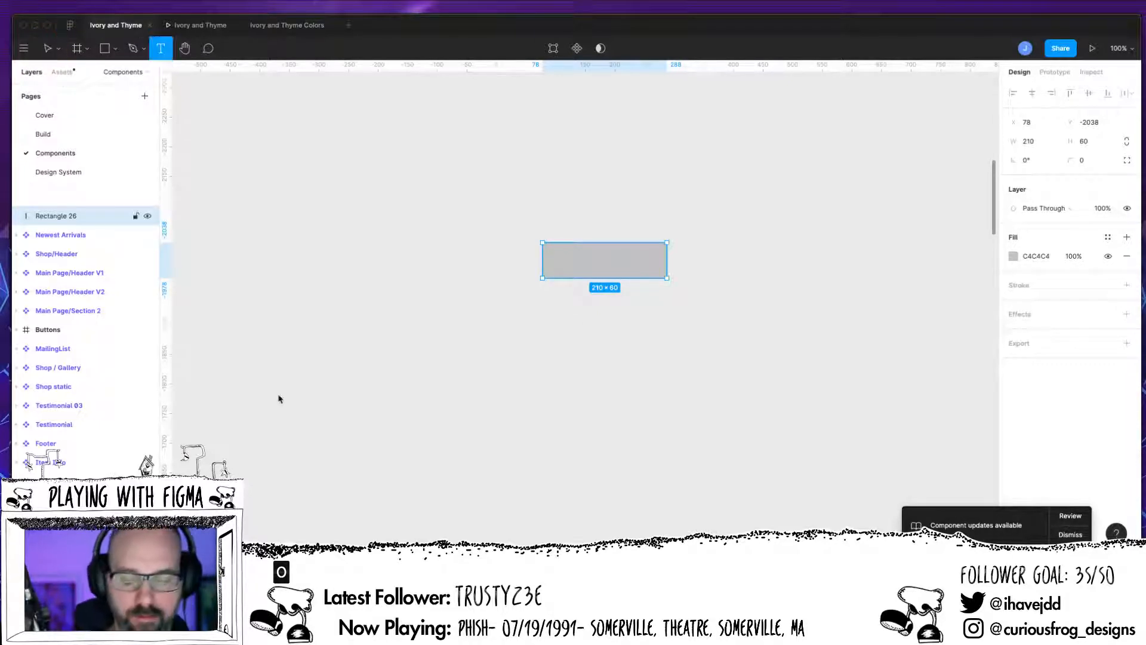
drag(562, 321, 695, 354)
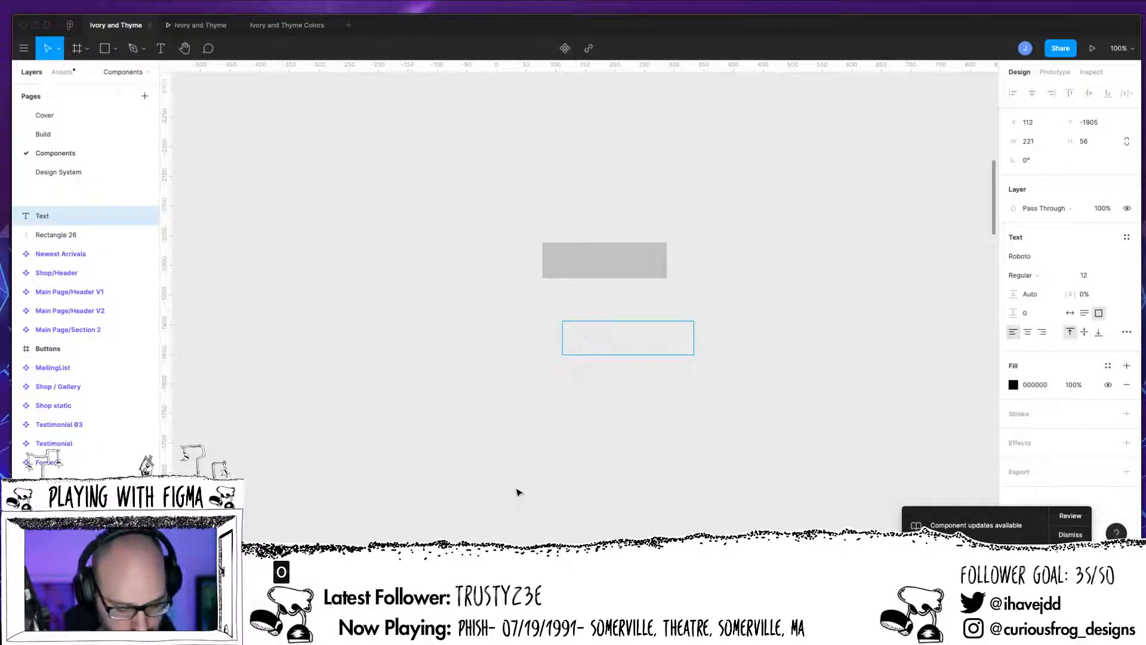
text(ACTION)
key(ctrl+a)
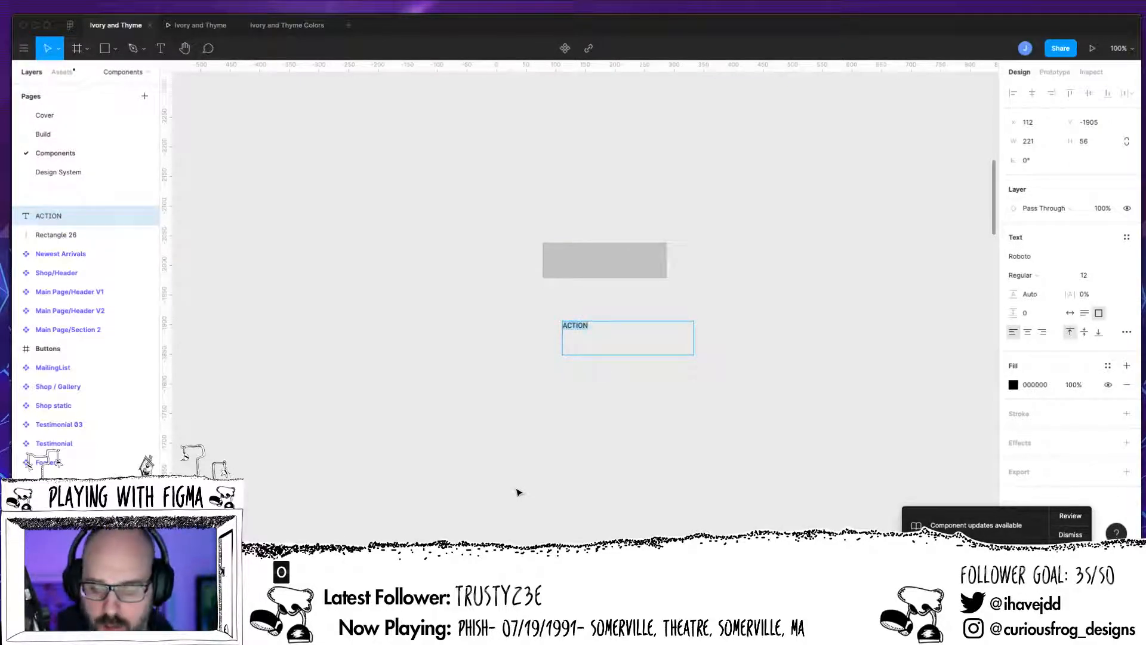
Step: Set the text's font to Gibson
click(1047, 257)
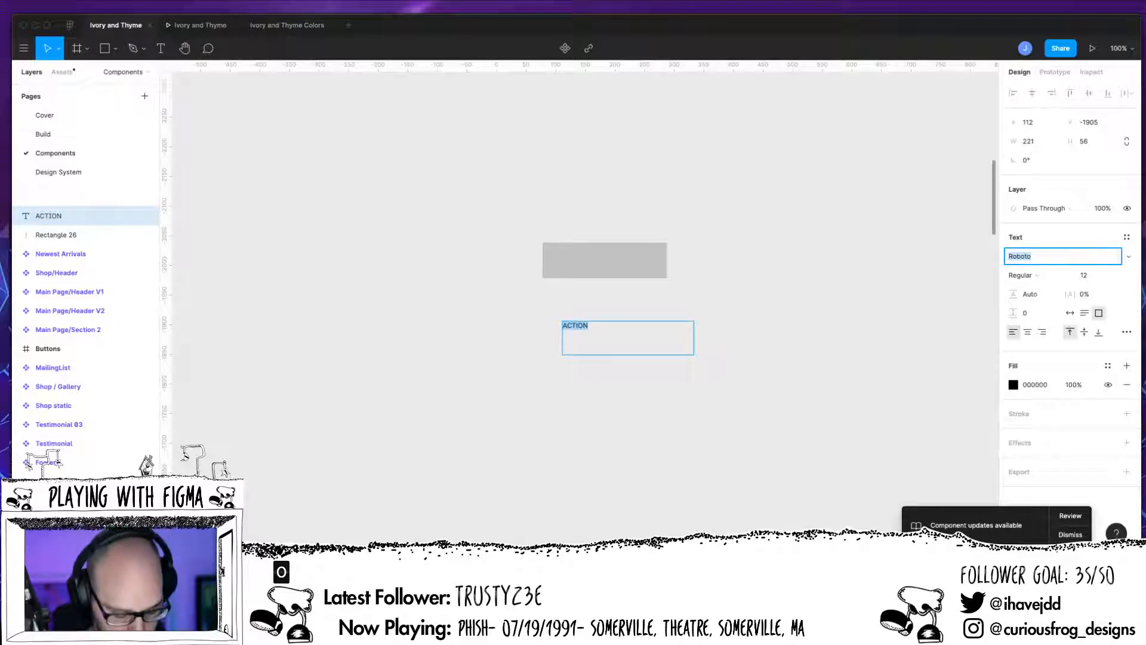
text(IvyMode)
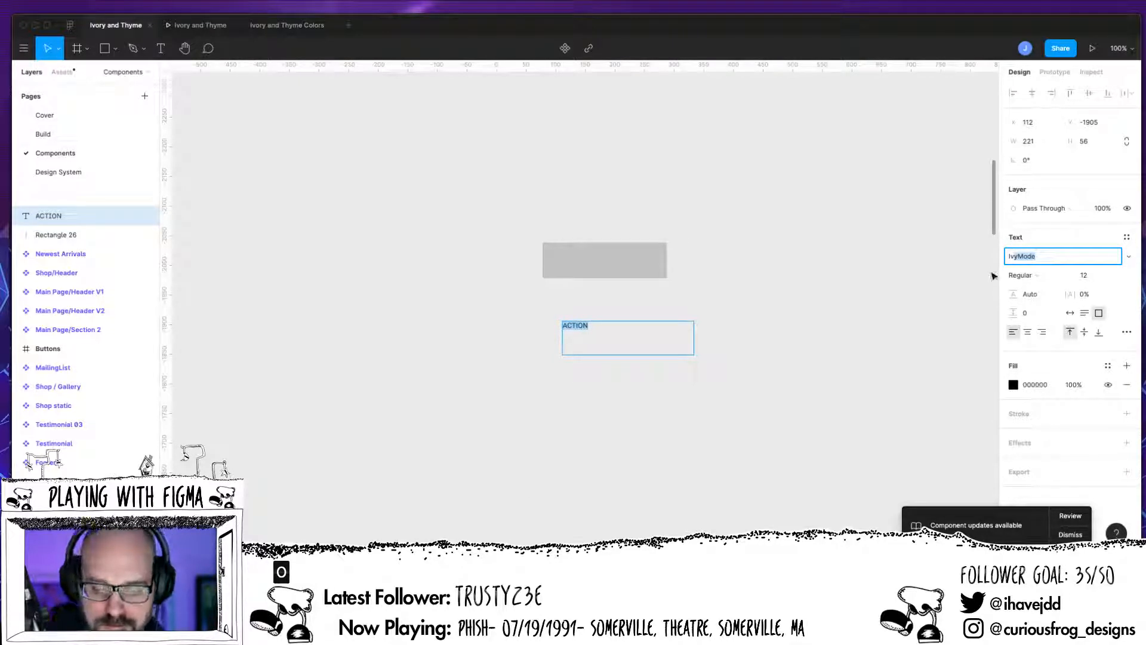
key(Return)
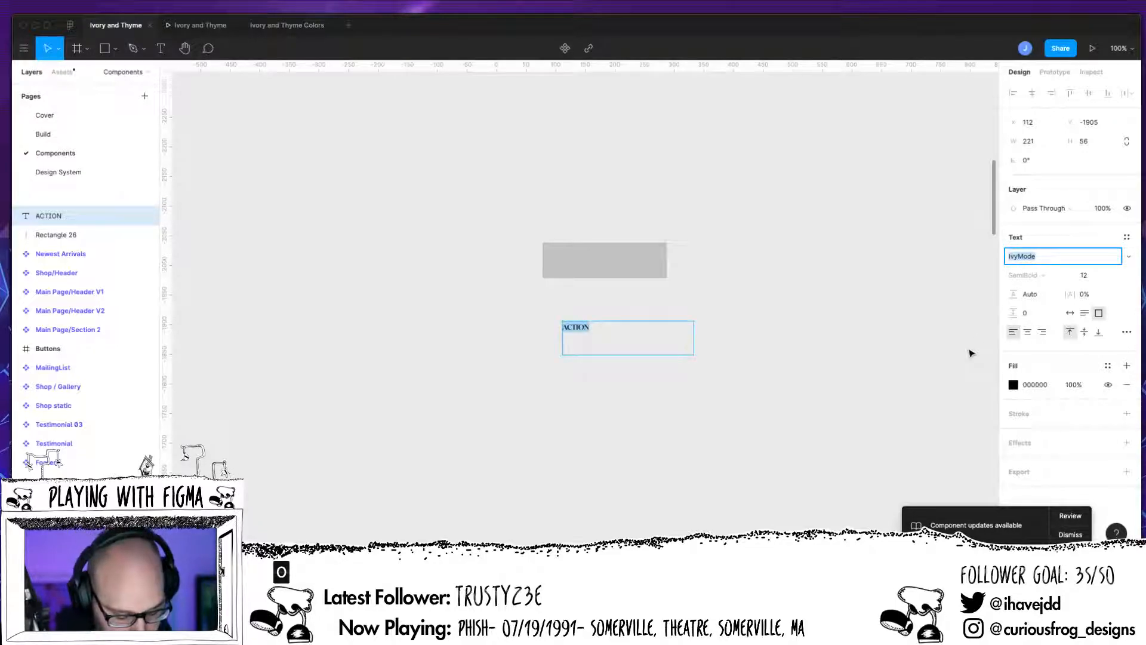
text(Gib)
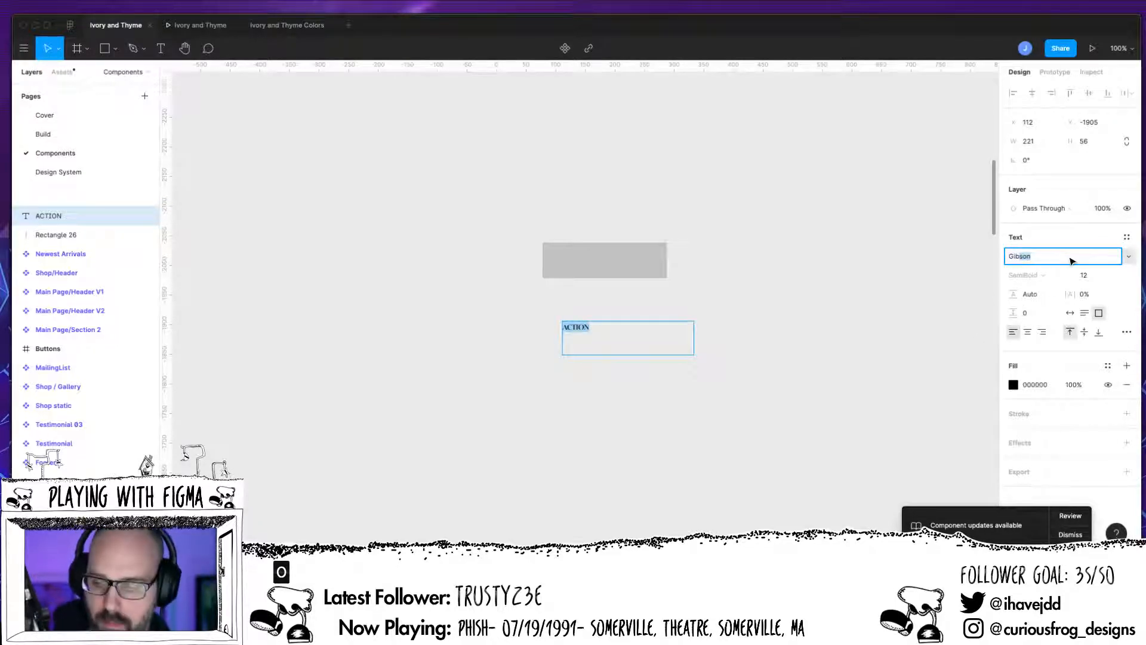
text(')
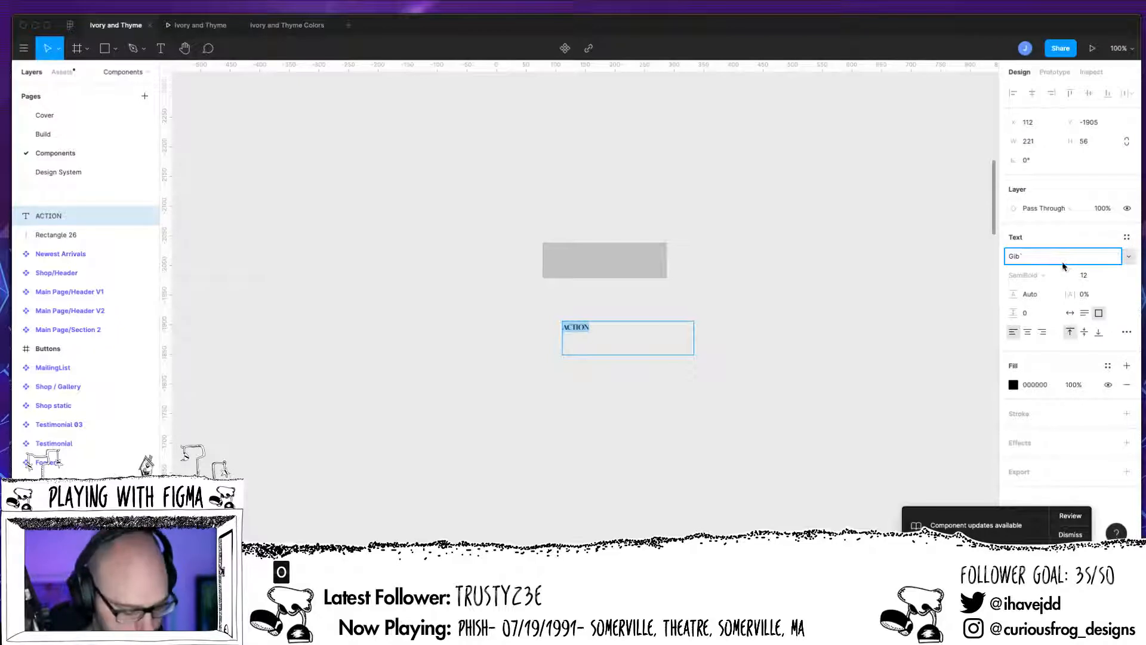
key(BackSpace)
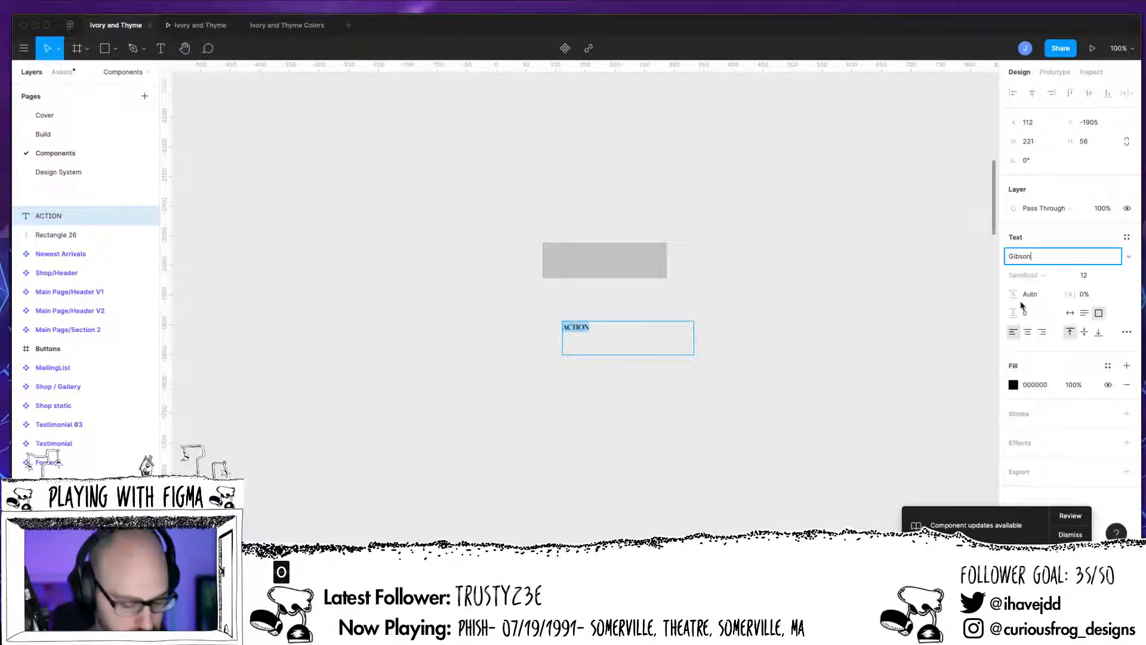
key(Return)
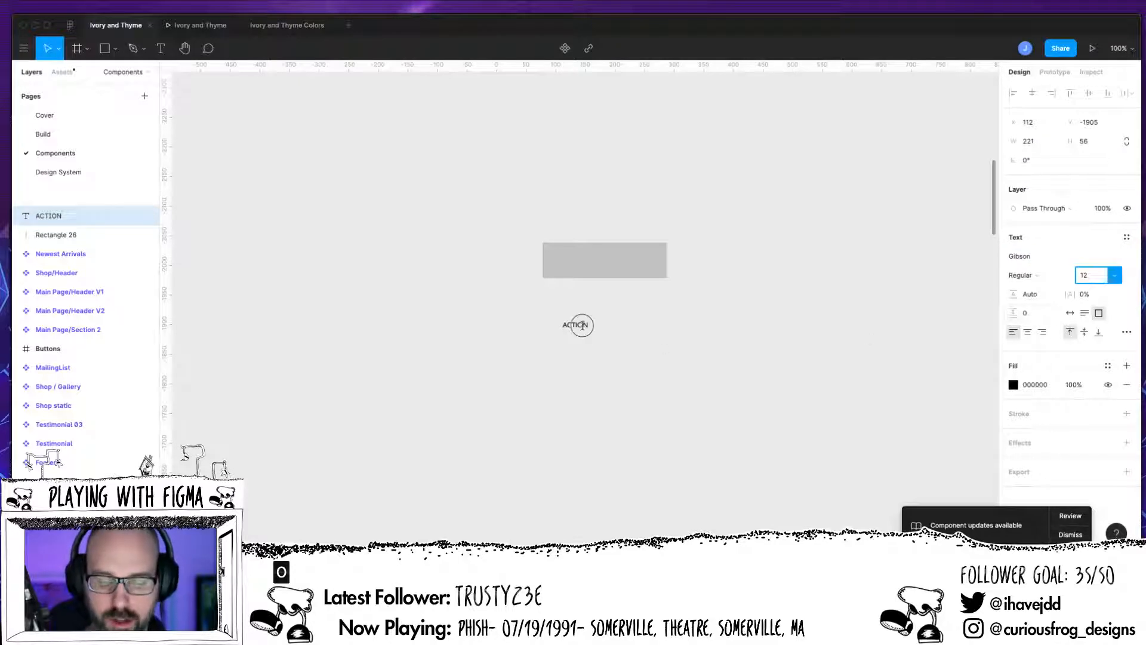
Step: Center the text vertically and horizontally and set its font size to 14
click(1084, 333)
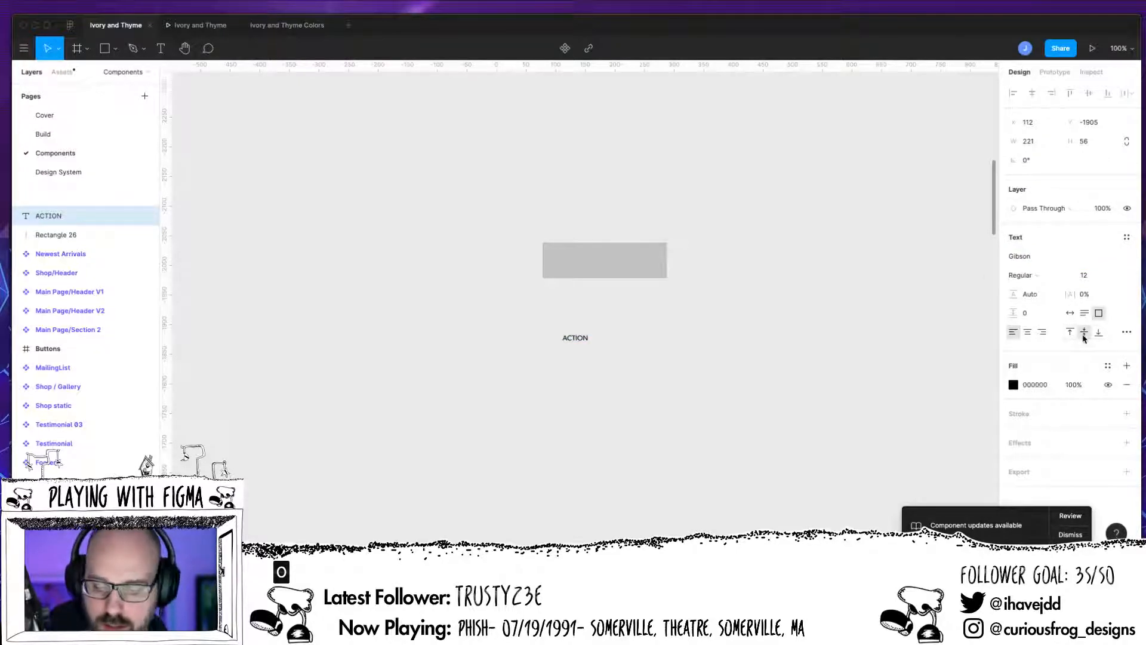
click(1027, 332)
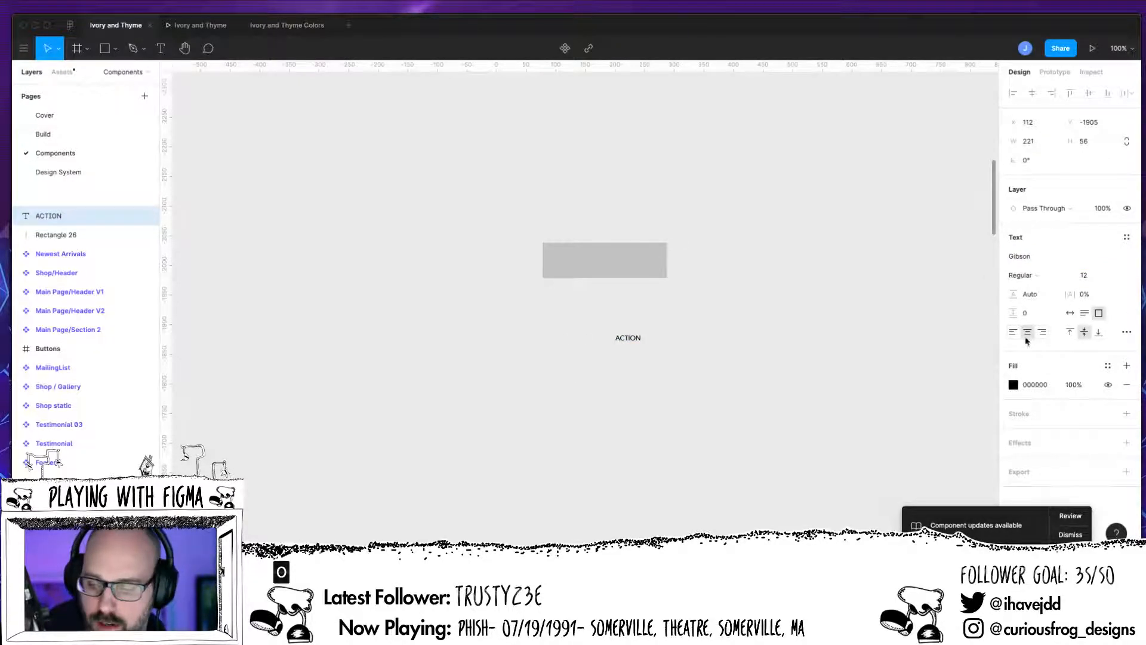
click(1087, 275)
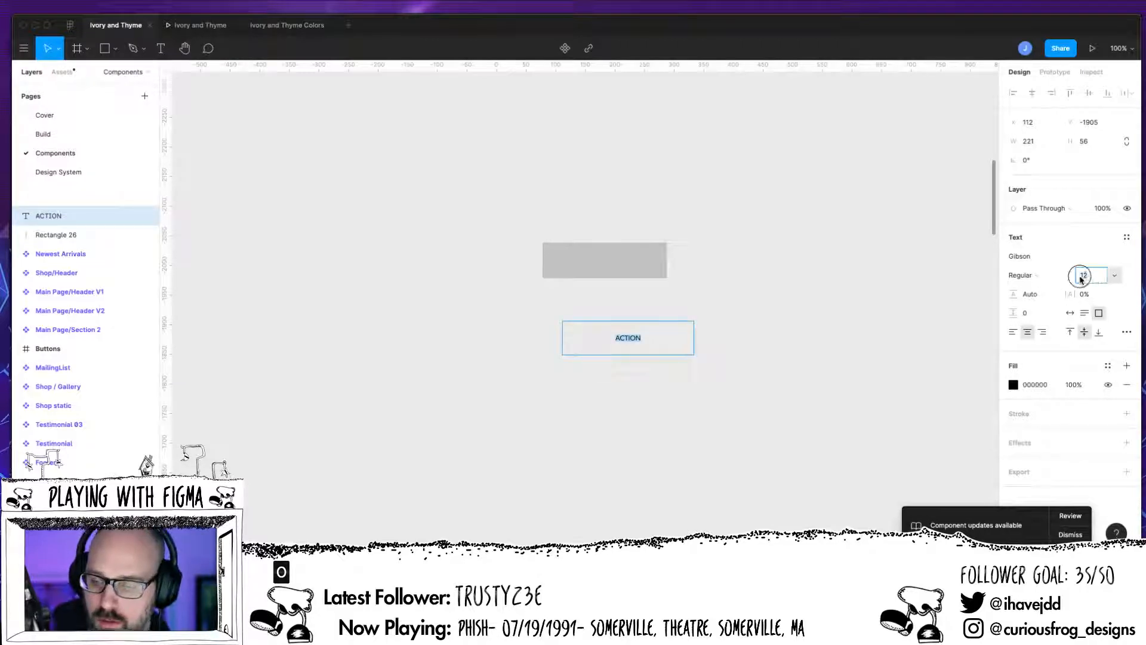
key(Return)
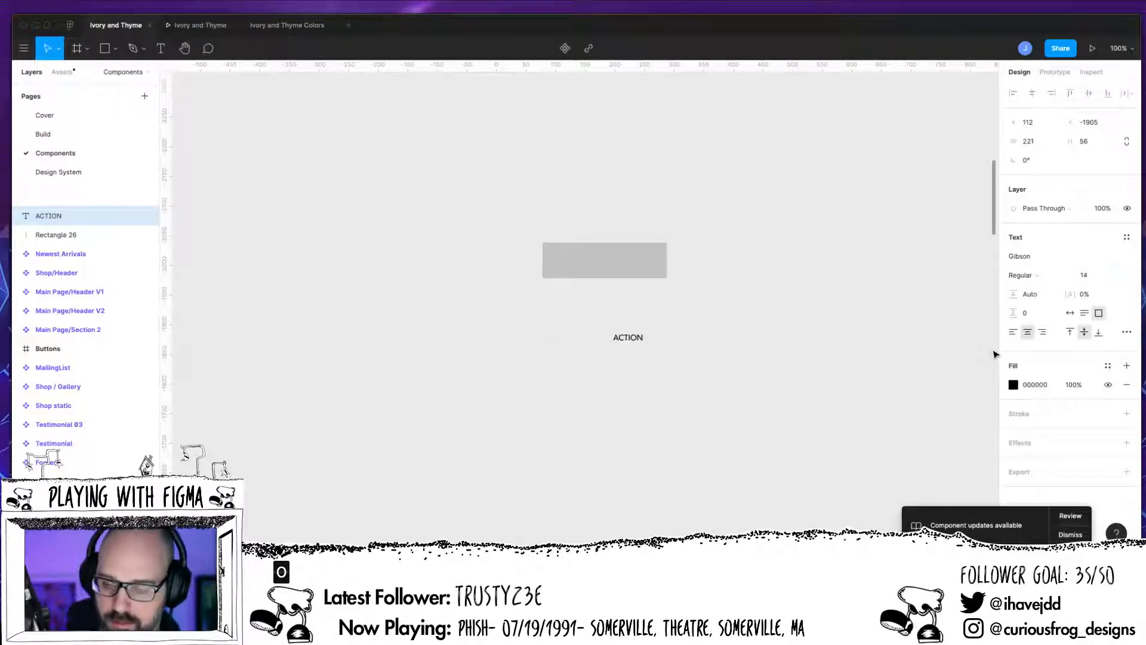
Step: Set the text fill to FFFFFF and move the text box onto the rectangle
click(1013, 385)
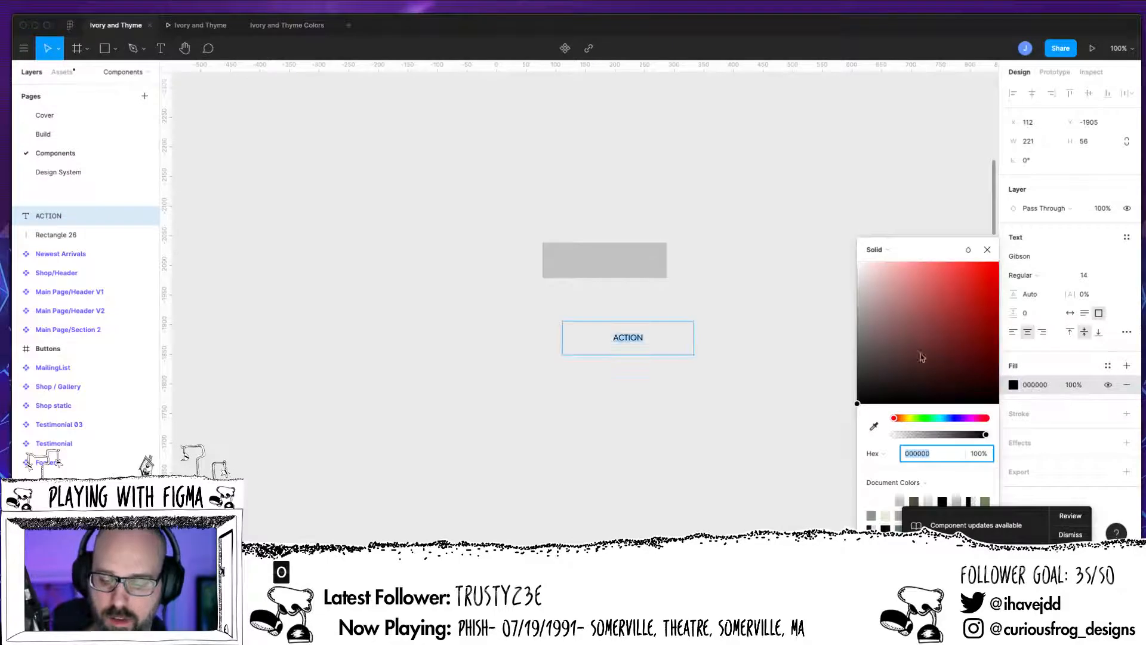
text(ffffff)
key(Return)
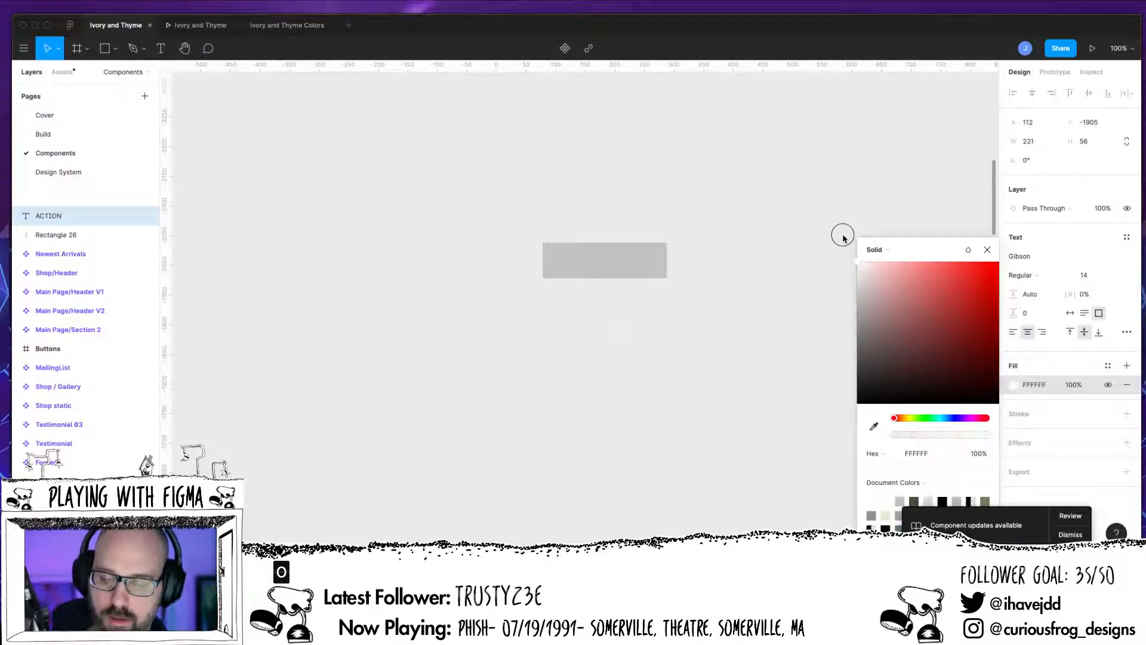
click(987, 251)
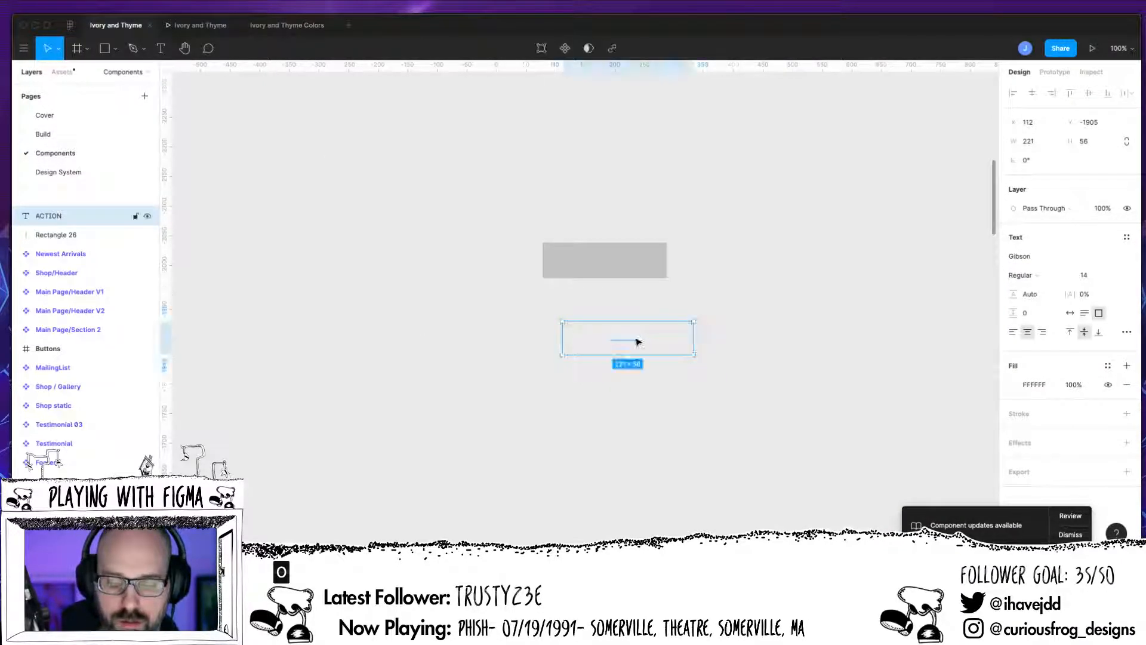
drag(637, 340, 614, 261)
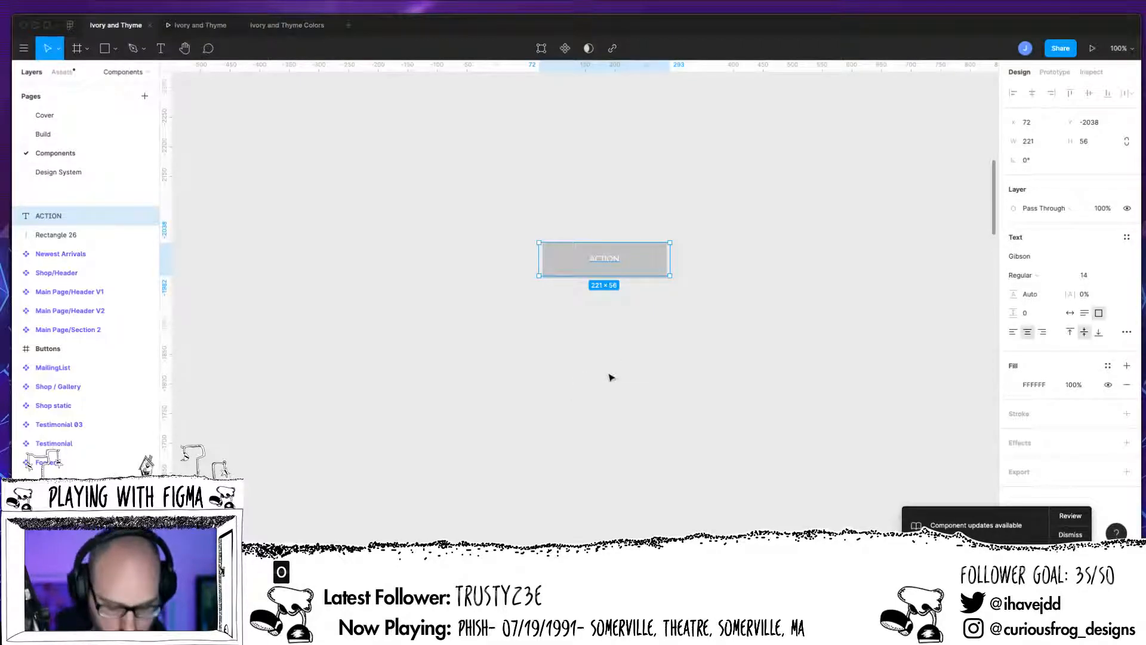
Step: Resize the ACTION text box to cover the whole rectangle, 210 × 60
click(709, 420)
key(super+plus)
key(super+plus)
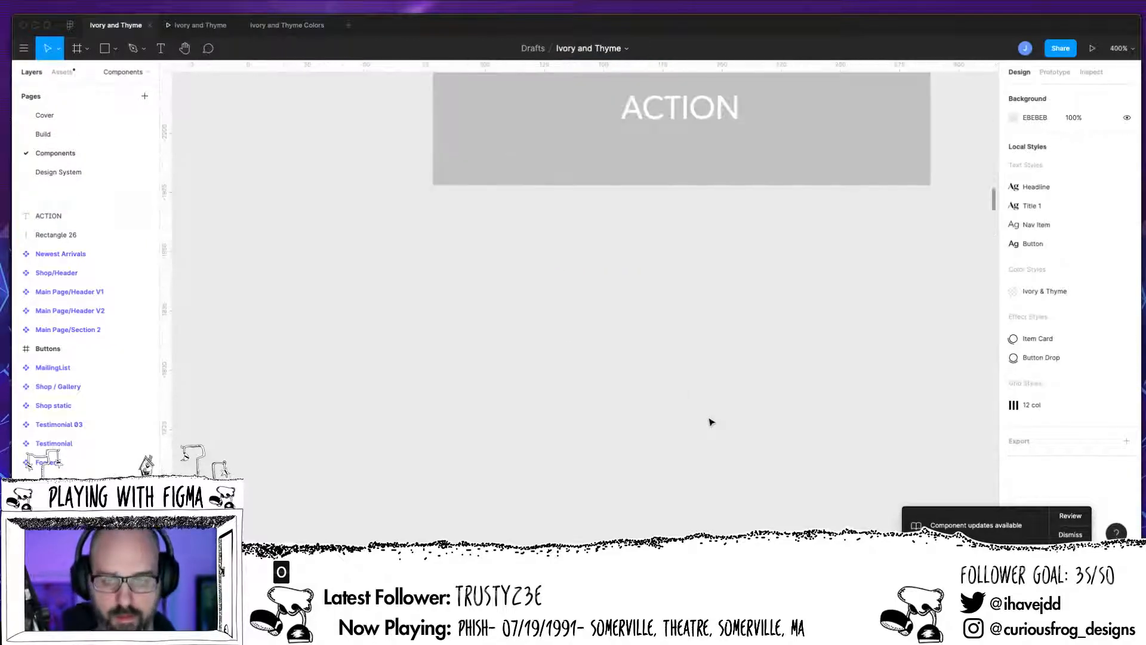
scroll(643, 295, right, 1)
scroll(644, 292, up, 3)
scroll(644, 293, right, 2)
click(657, 310)
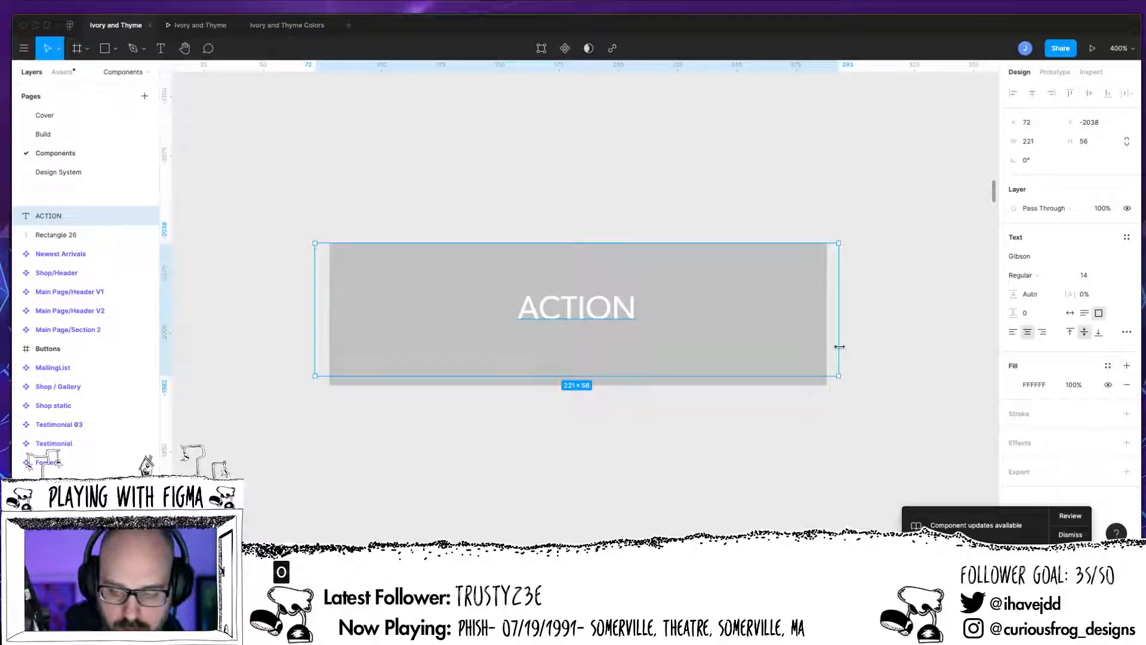
drag(840, 346, 826, 345)
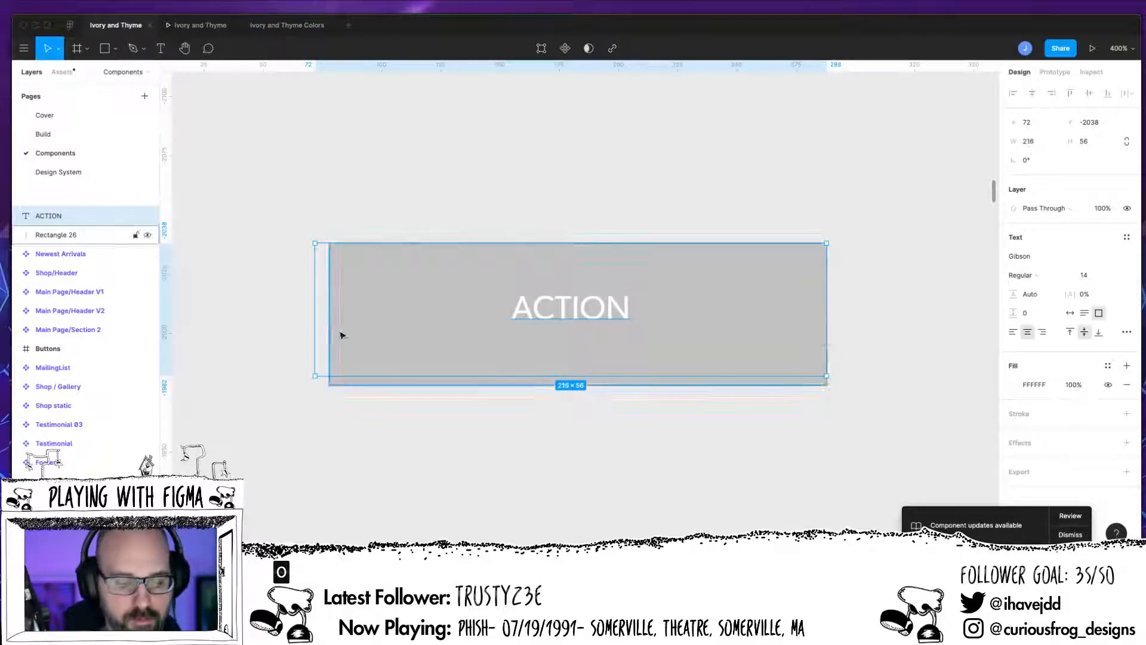
drag(317, 325, 329, 322)
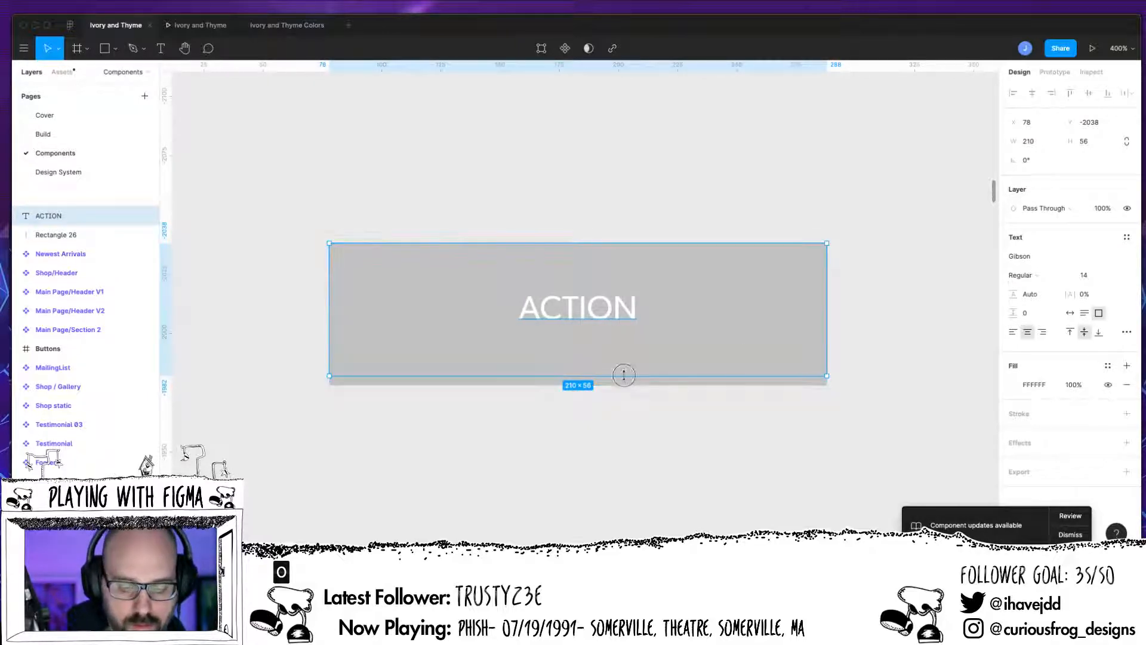
drag(622, 376, 623, 385)
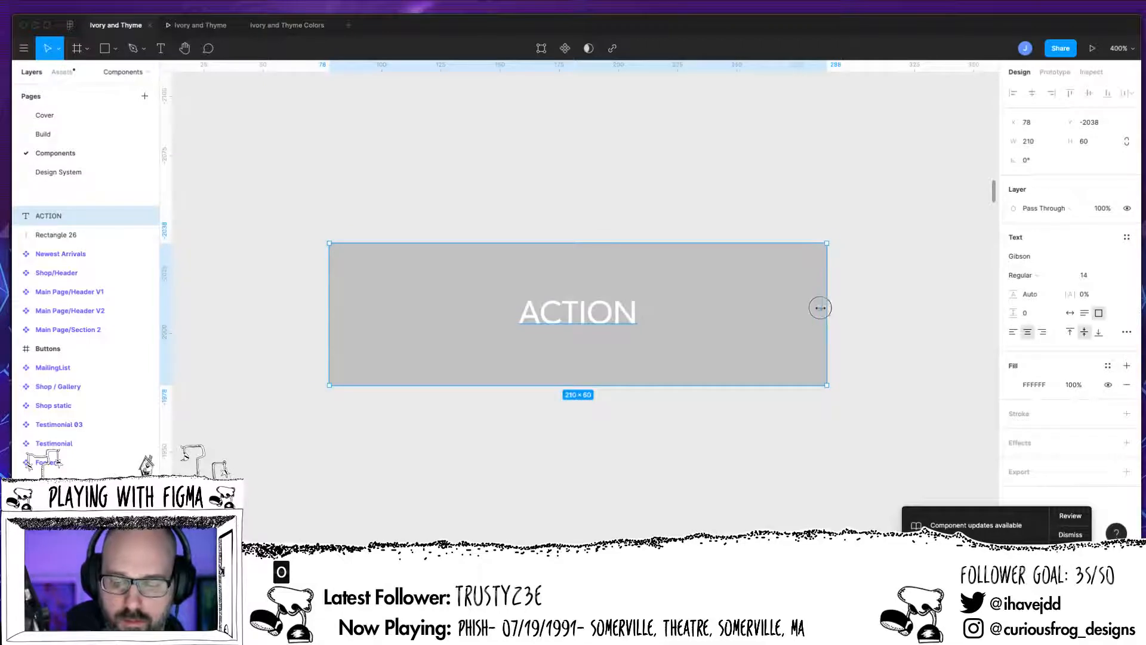
drag(825, 308, 805, 335)
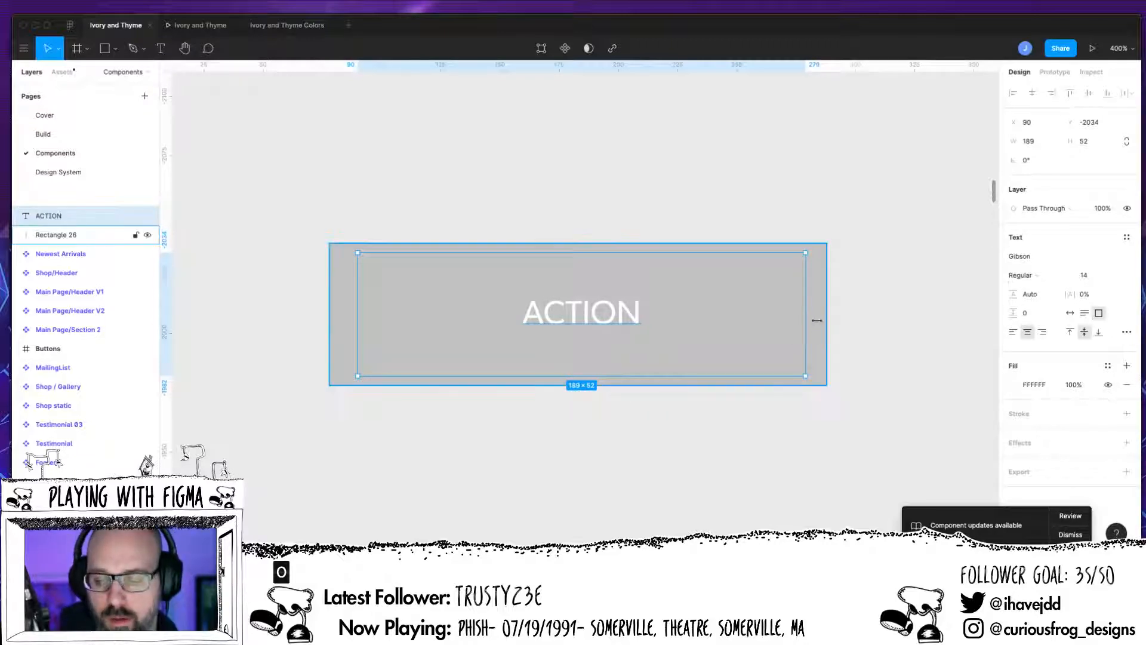
mouse_move(806, 335)
mouse_down()
mouse_move(816, 331)
mouse_move(804, 335)
mouse_up()
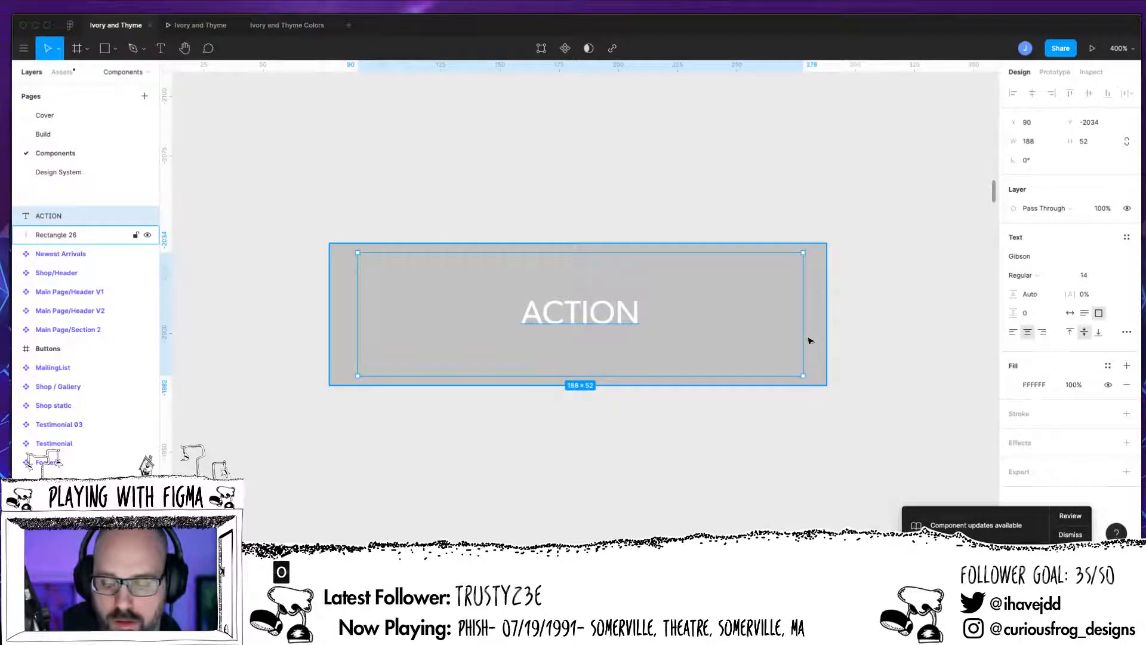
click(810, 338)
click(662, 308)
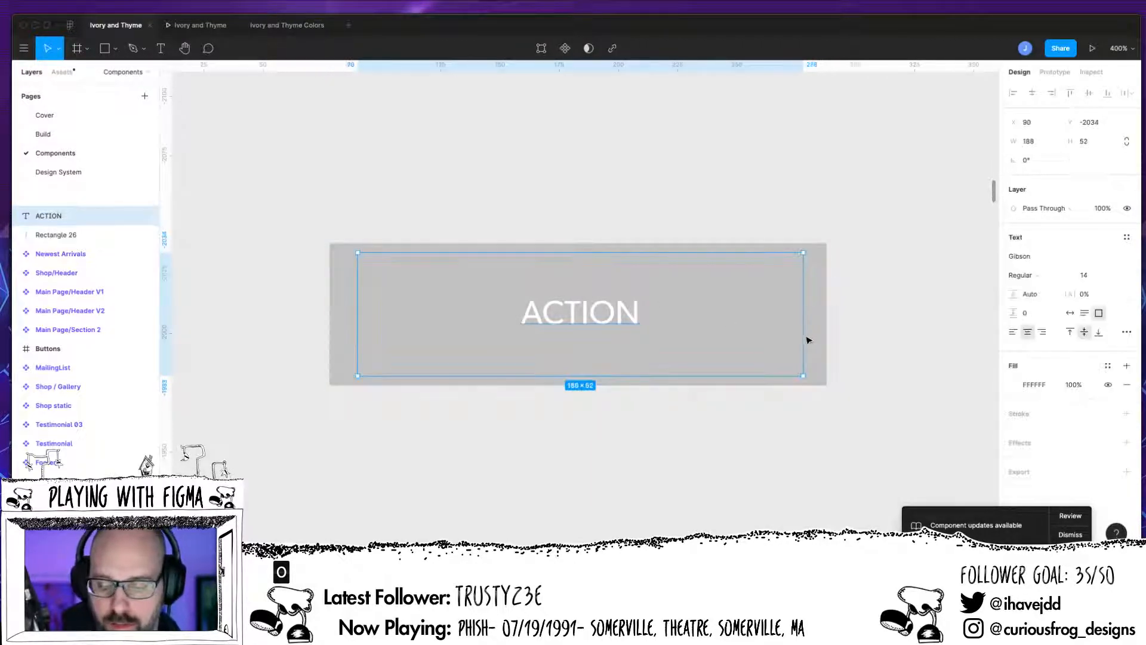
drag(805, 336, 825, 336)
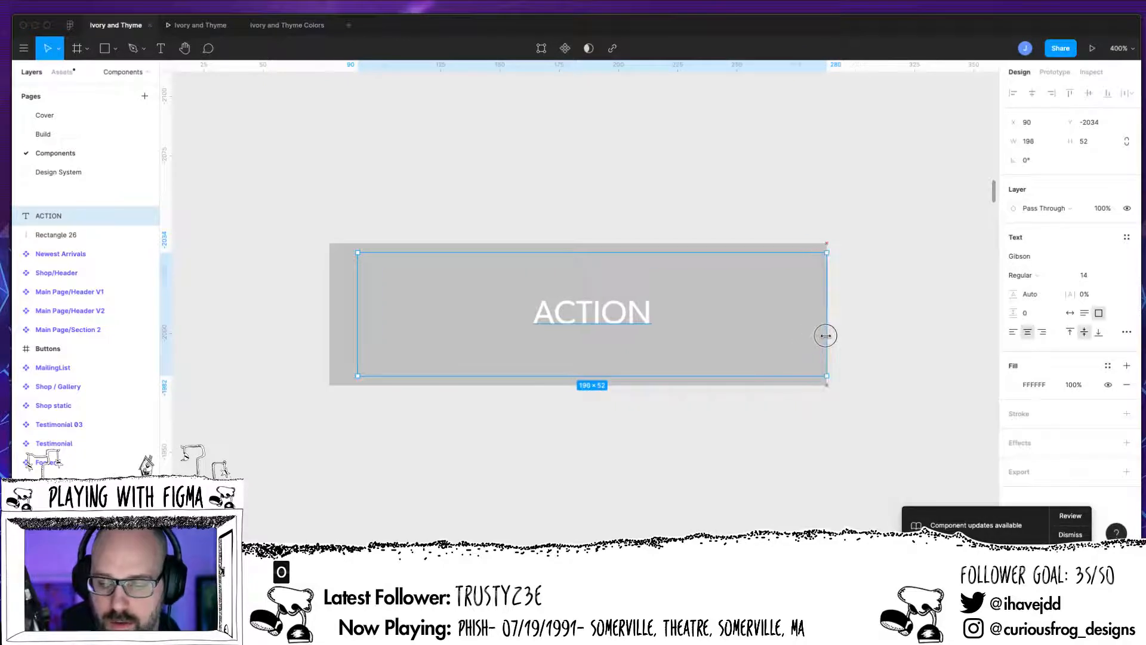
drag(358, 312, 330, 315)
drag(588, 253, 586, 243)
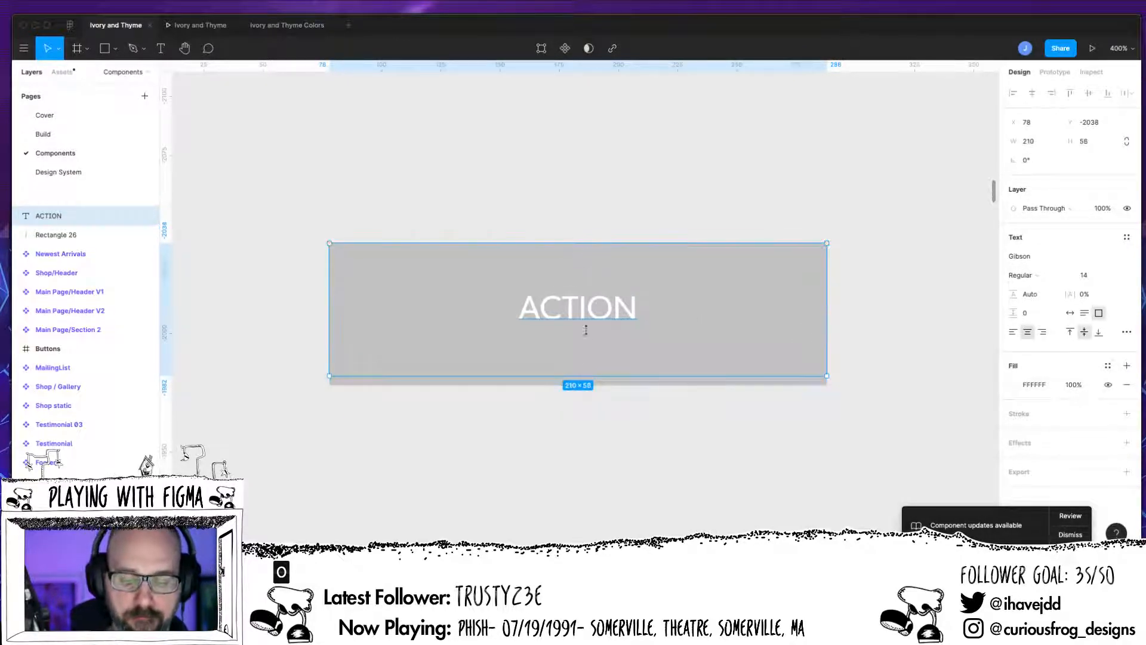
drag(580, 374, 580, 384)
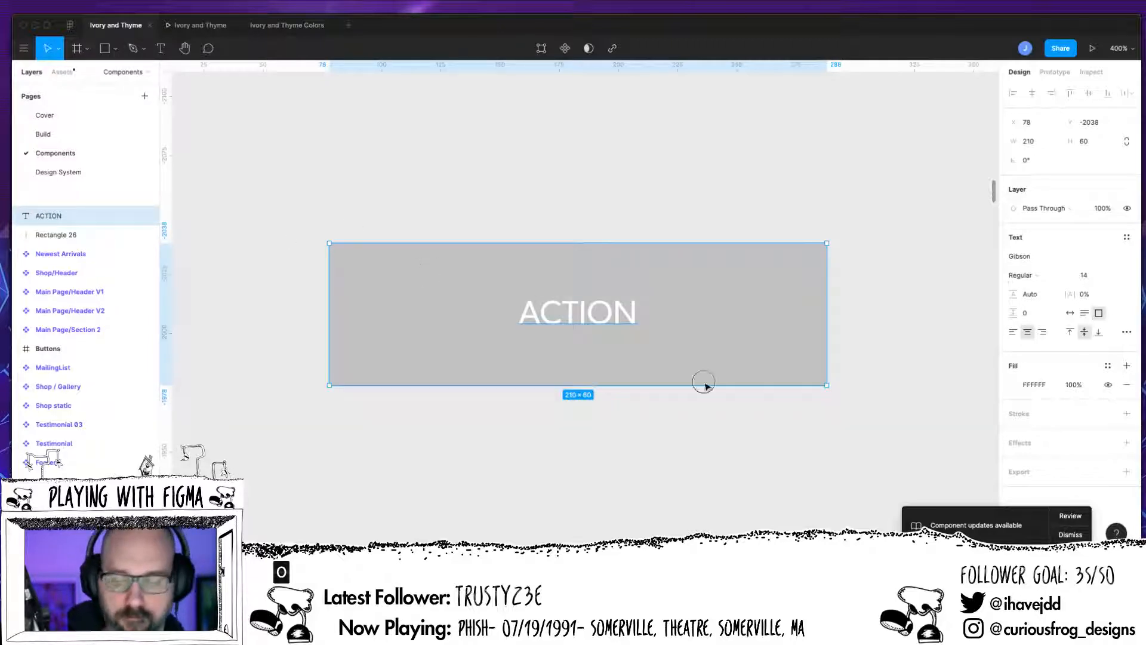
Step: Wrap the ACTION text and the rectangle together in an auto layout frame
shift+click(701, 384)
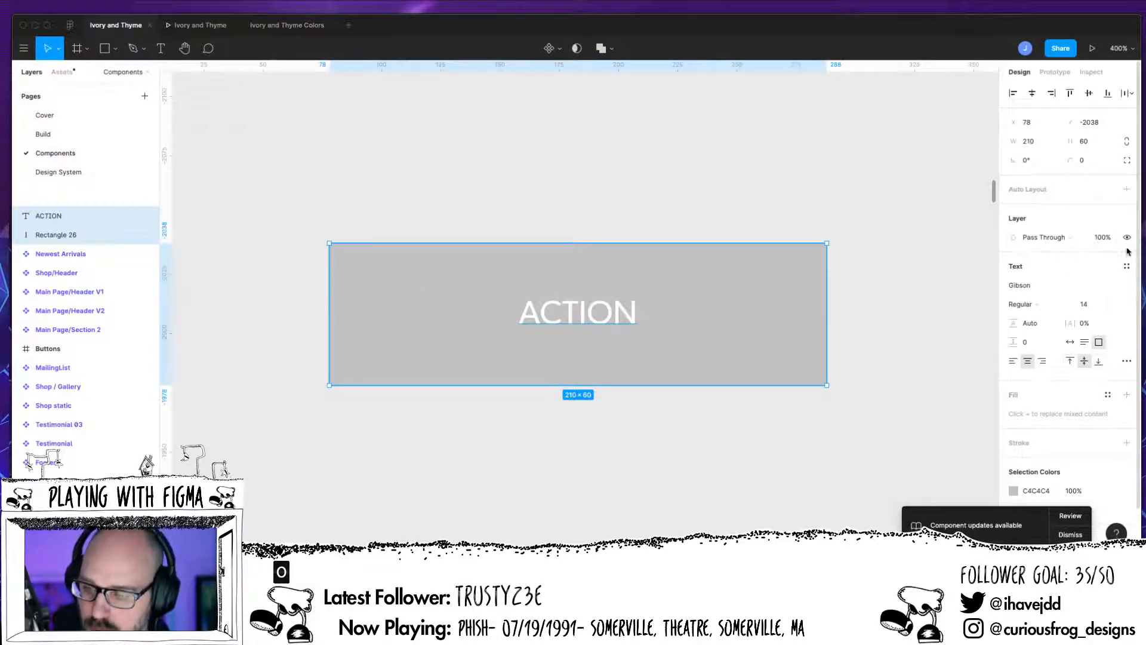
click(1127, 191)
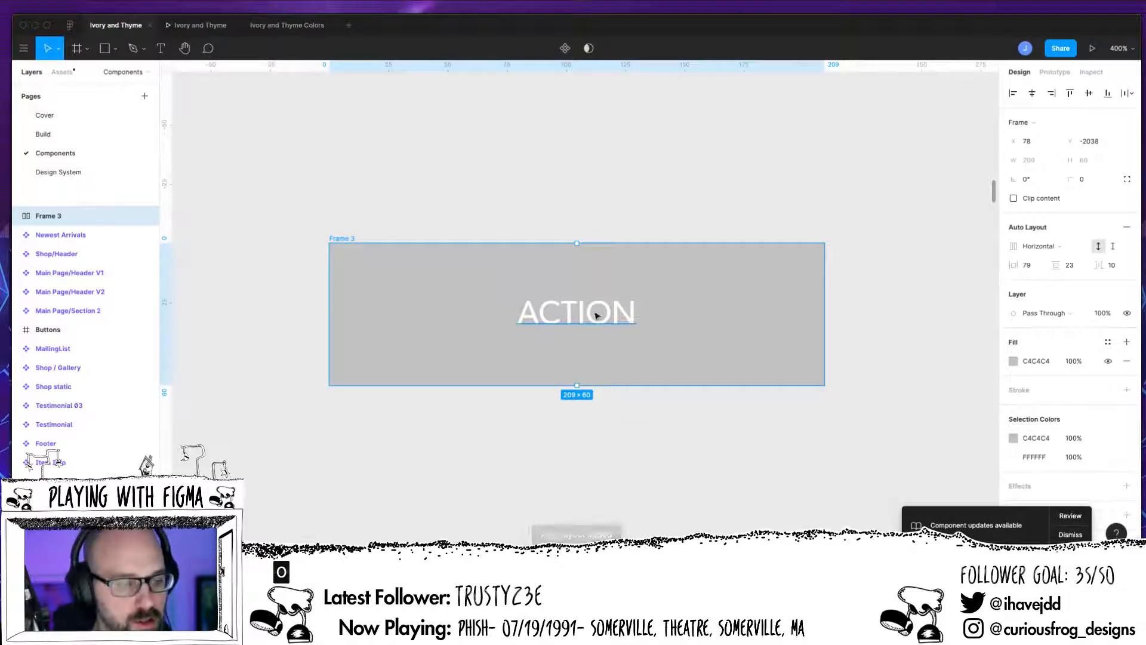
Step: Set the auto layout frame's horizontal padding, vertical padding and item spacing all to 12
click(18, 217)
click(53, 237)
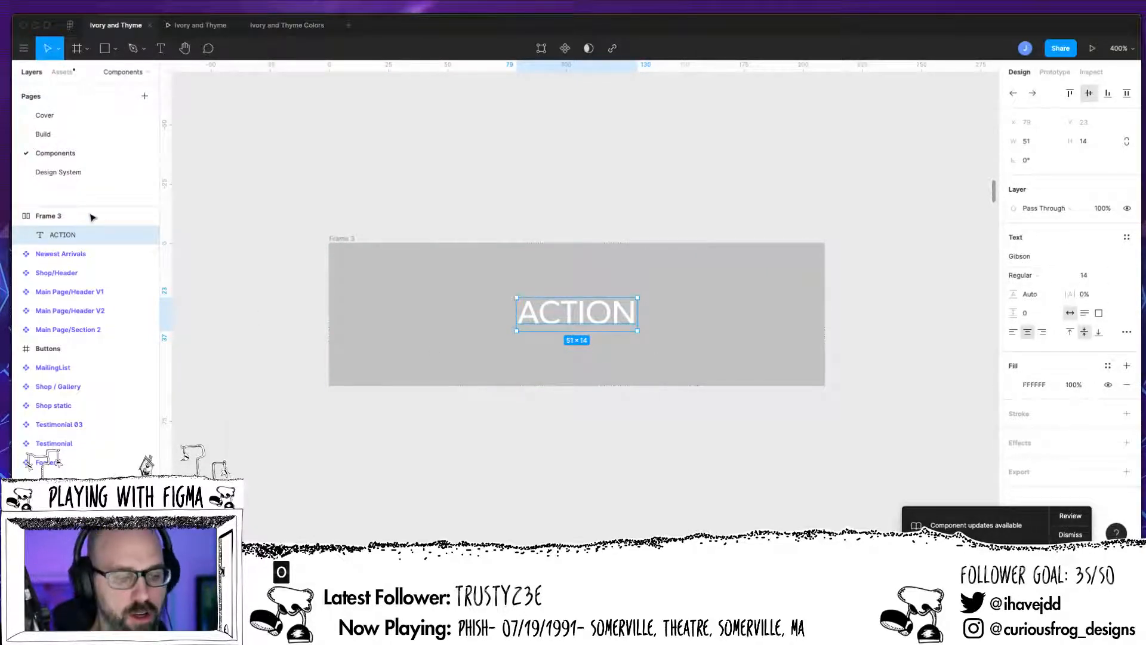
click(66, 216)
click(1029, 270)
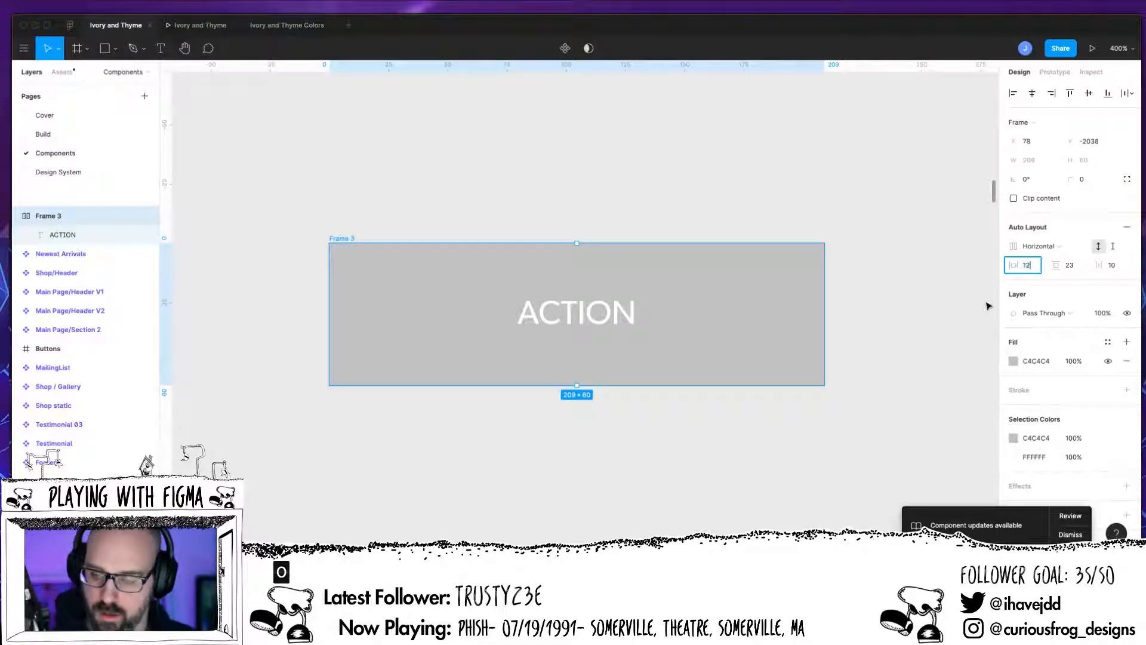
key(Tab)
text(12)
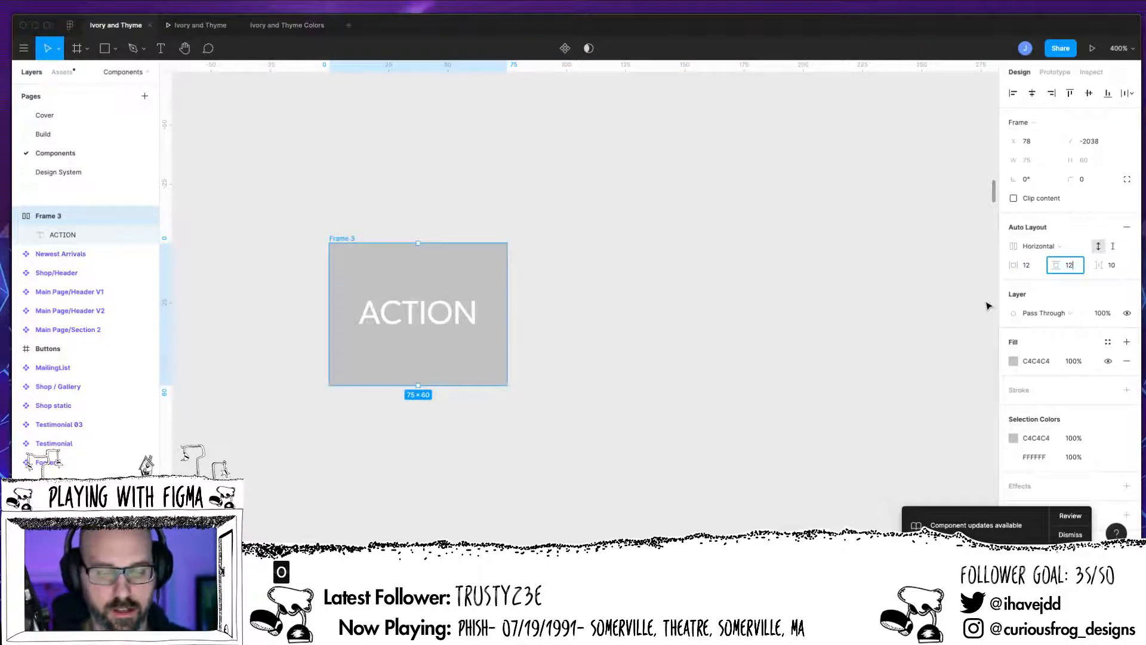
key(Tab)
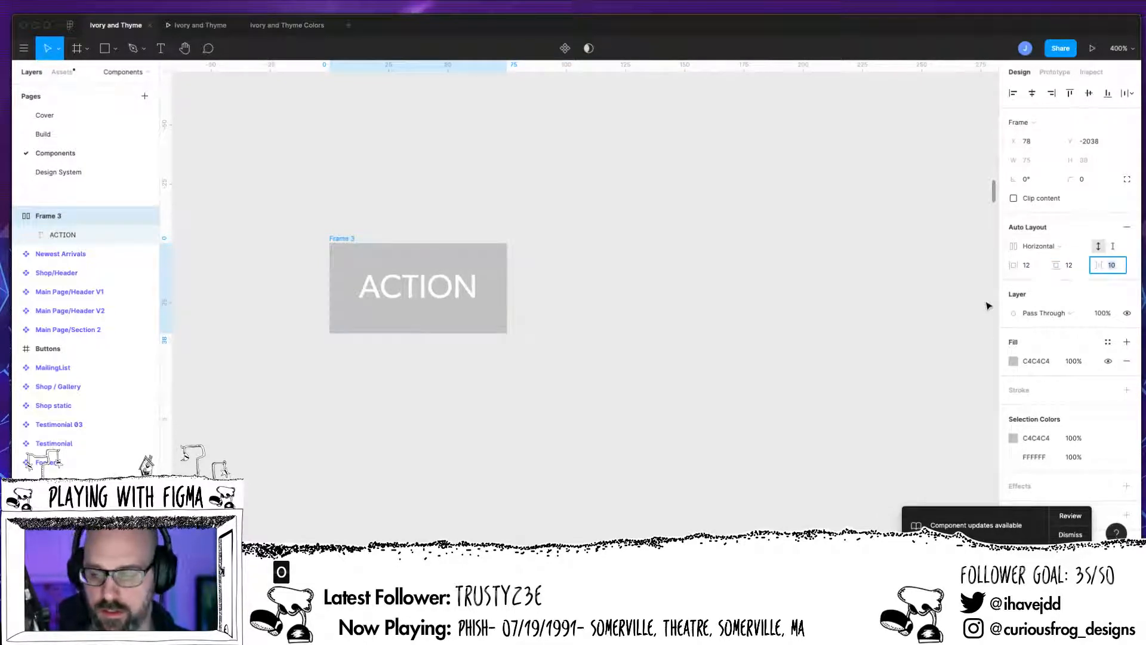
text(12)
key(Return)
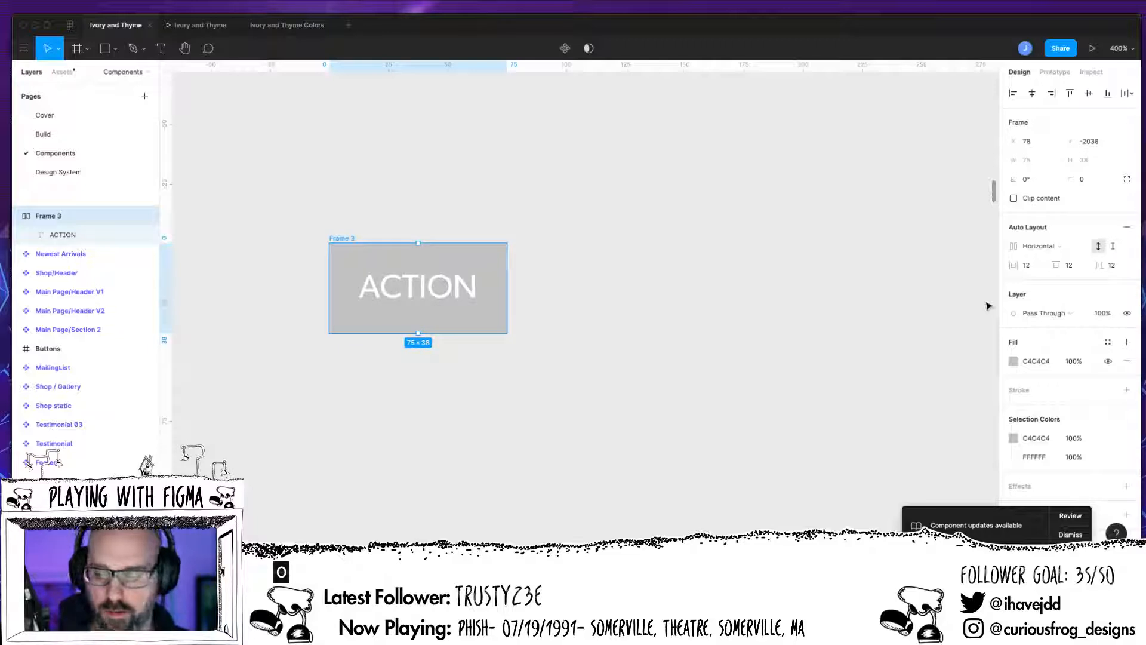
Step: Set the button frame's corner radius to 25
key(Return)
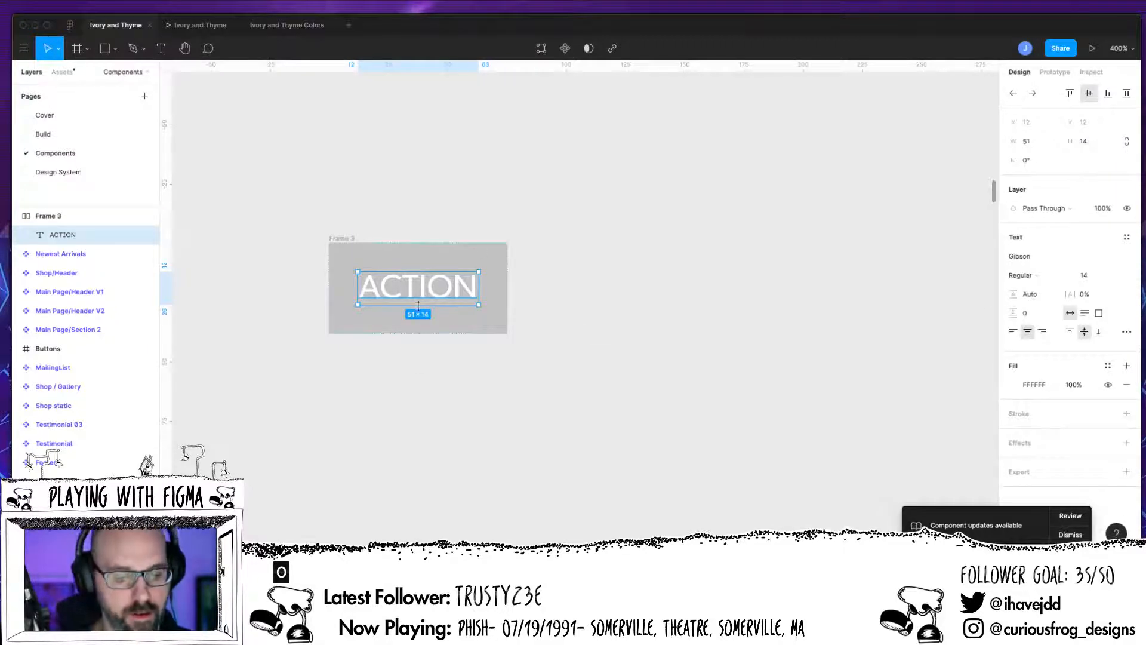
key(alt)
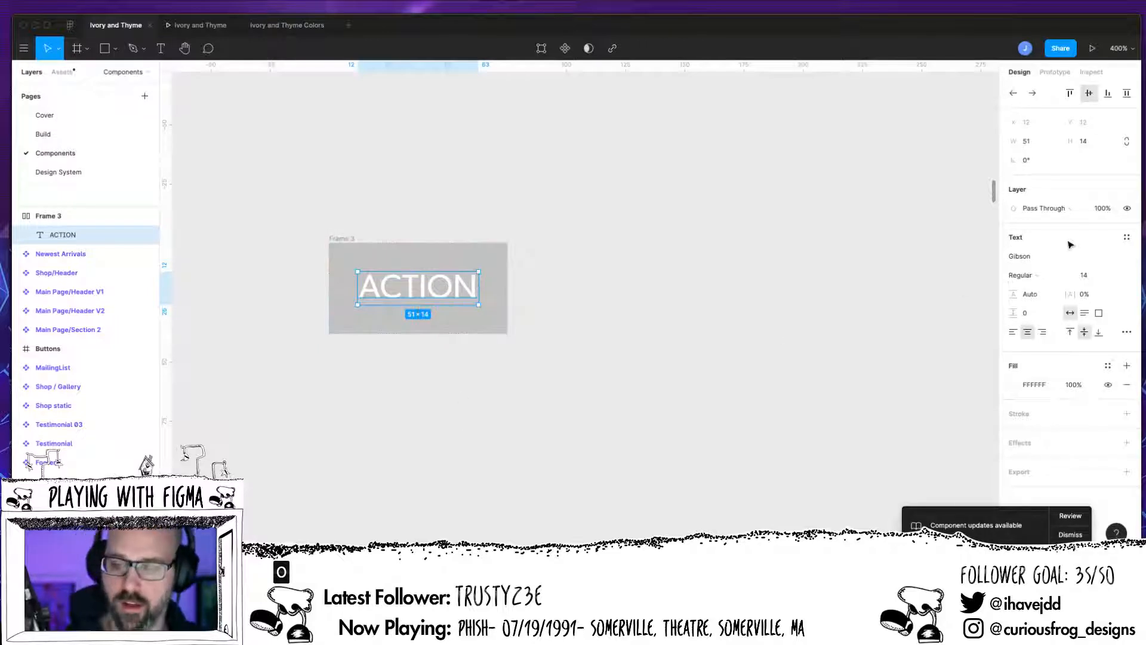
click(79, 218)
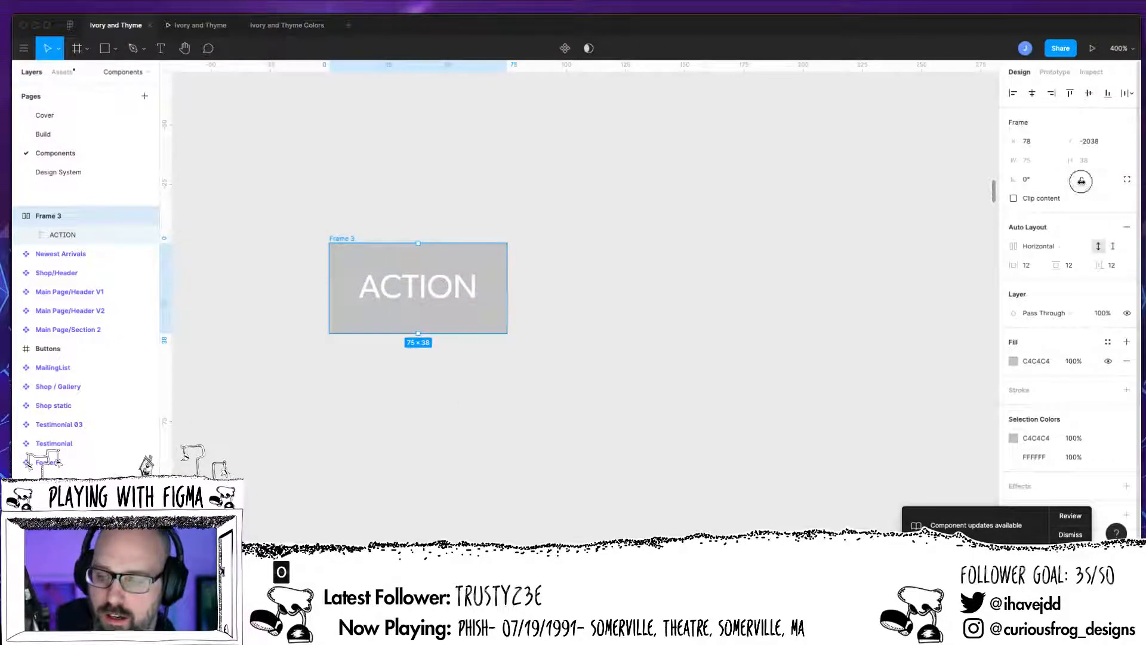
click(1083, 179)
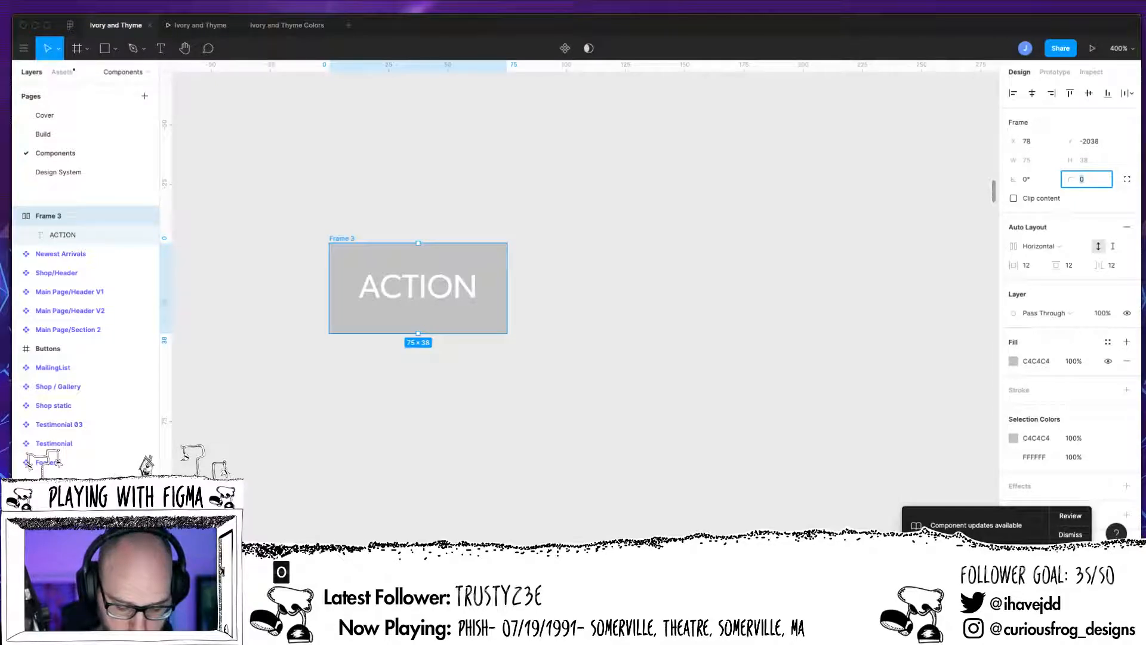
text(25)
key(Tab)
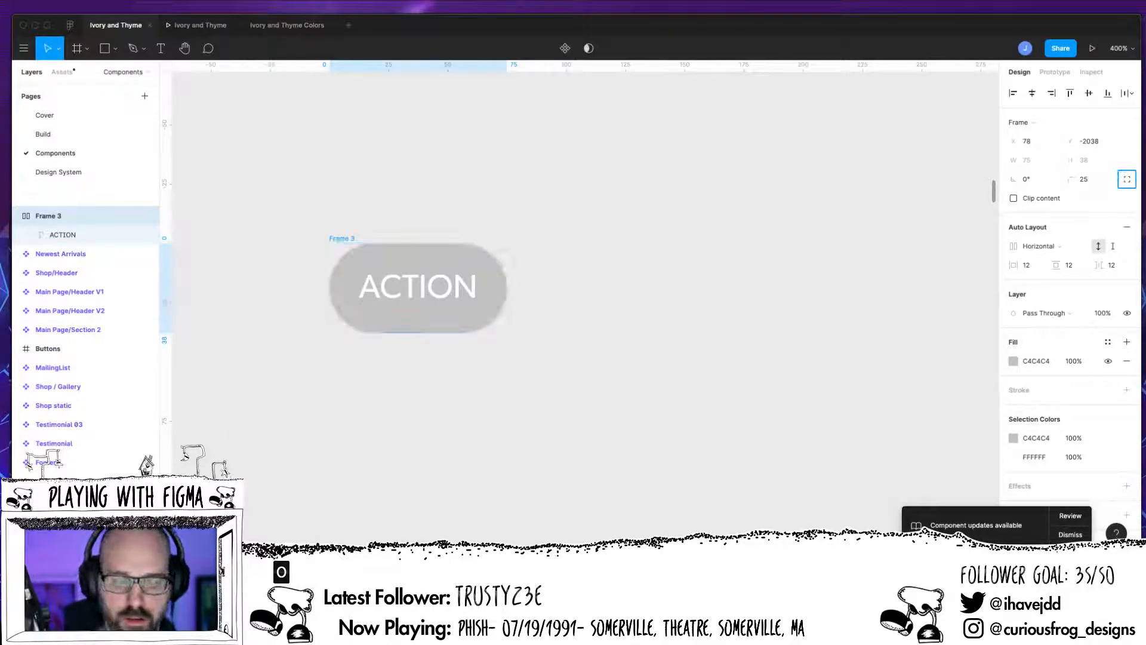
Step: Test the auto layout by adding extra characters to the ACTION label and deleting them again
click(478, 297)
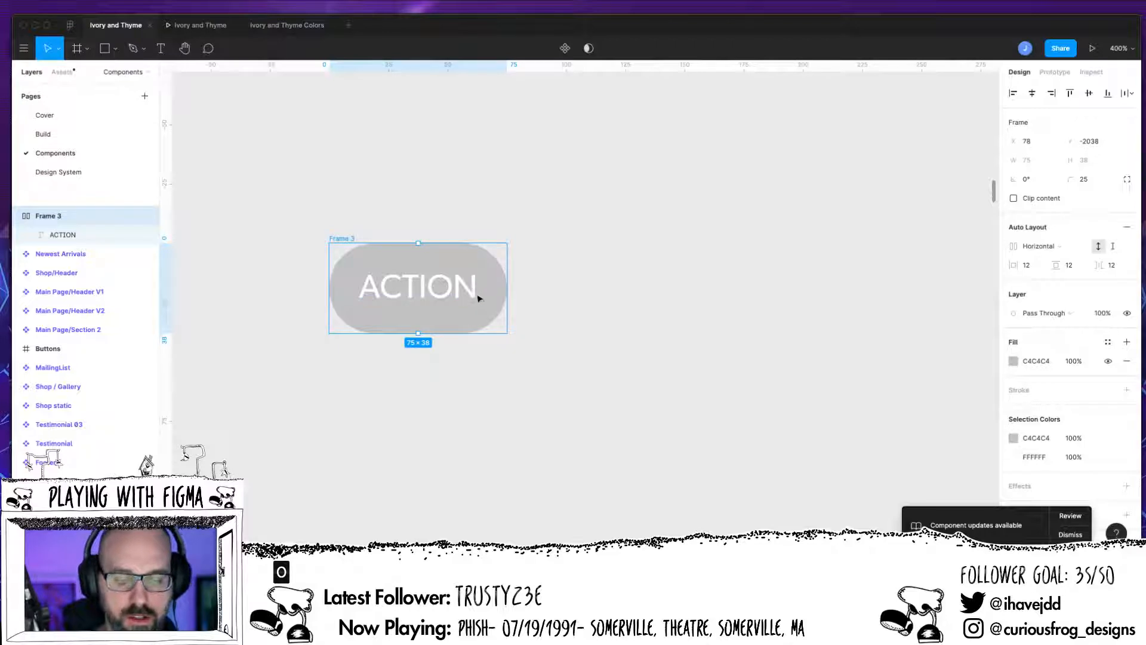
double_click(478, 297)
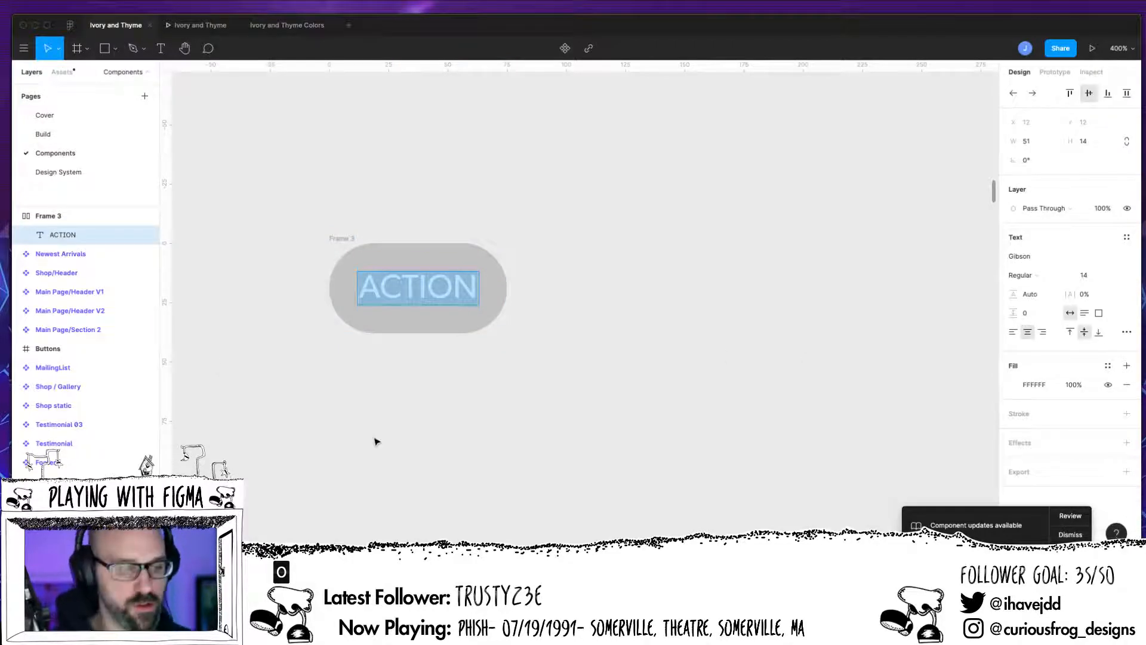
click(63, 216)
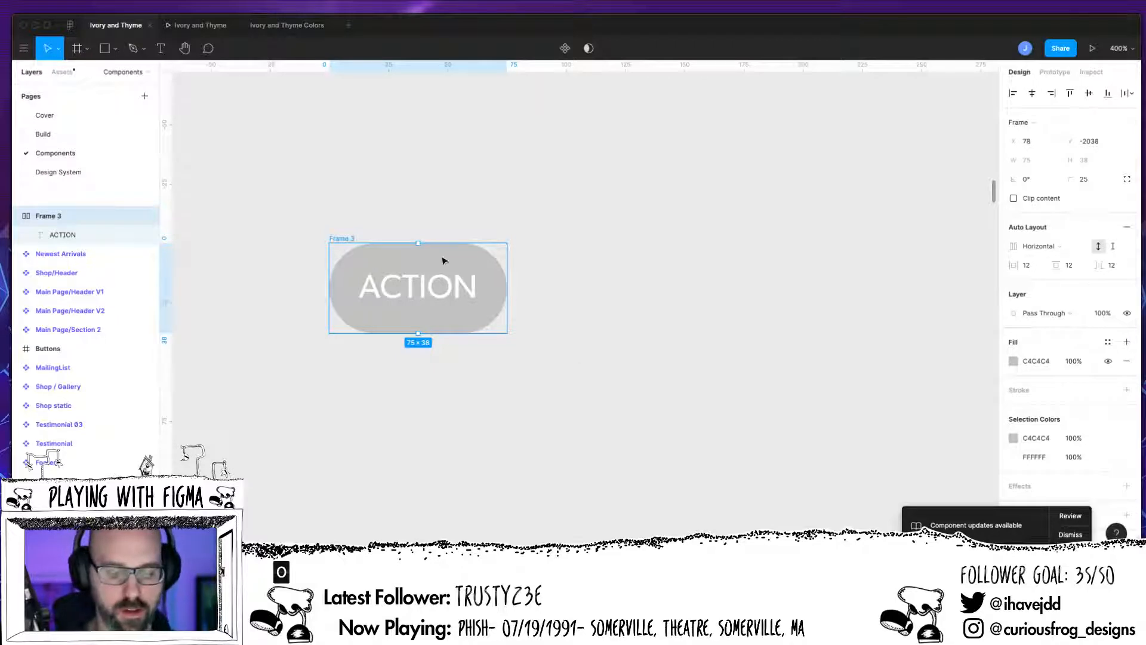
click(460, 287)
text(jajsdjdaj)
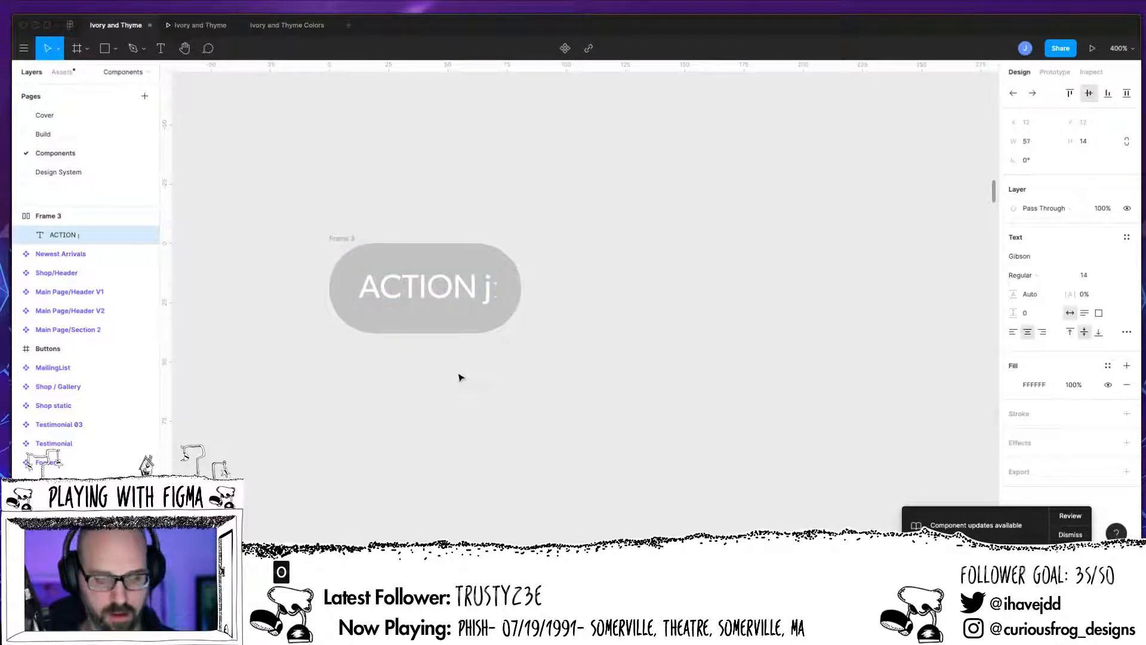
key(BackSpace)
key(BackSpace)
key(BackSpace)
key(BackSpace)
key(BackSpace)
key(BackSpace)
key(BackSpace)
key(BackSpace)
key(BackSpace)
key(BackSpace)
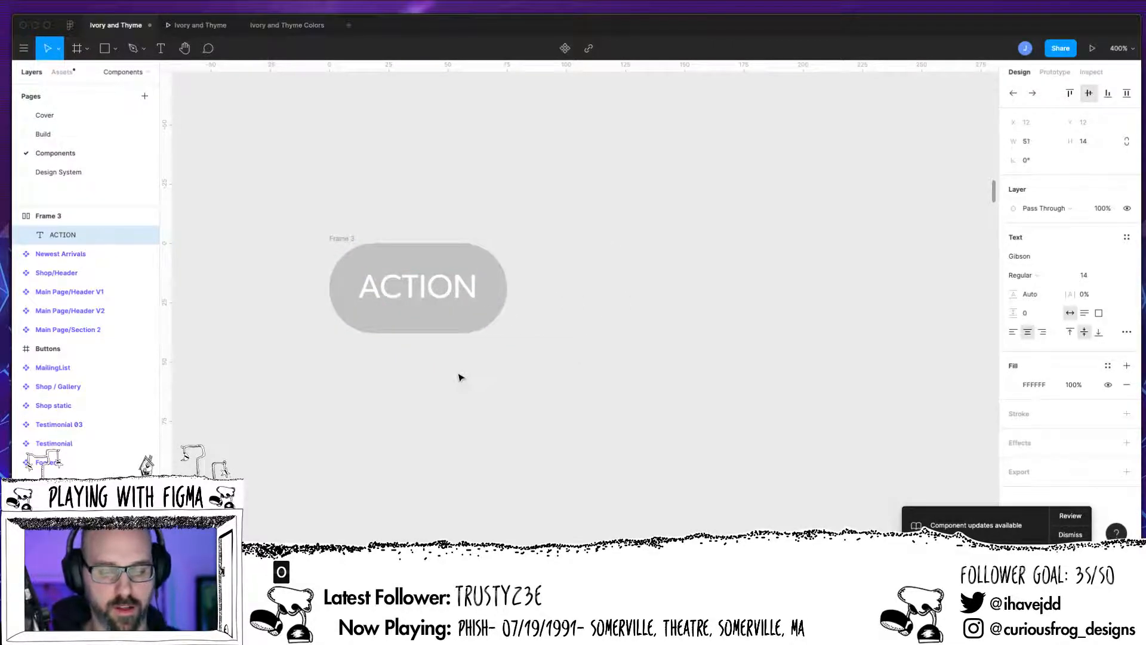
key(Escape)
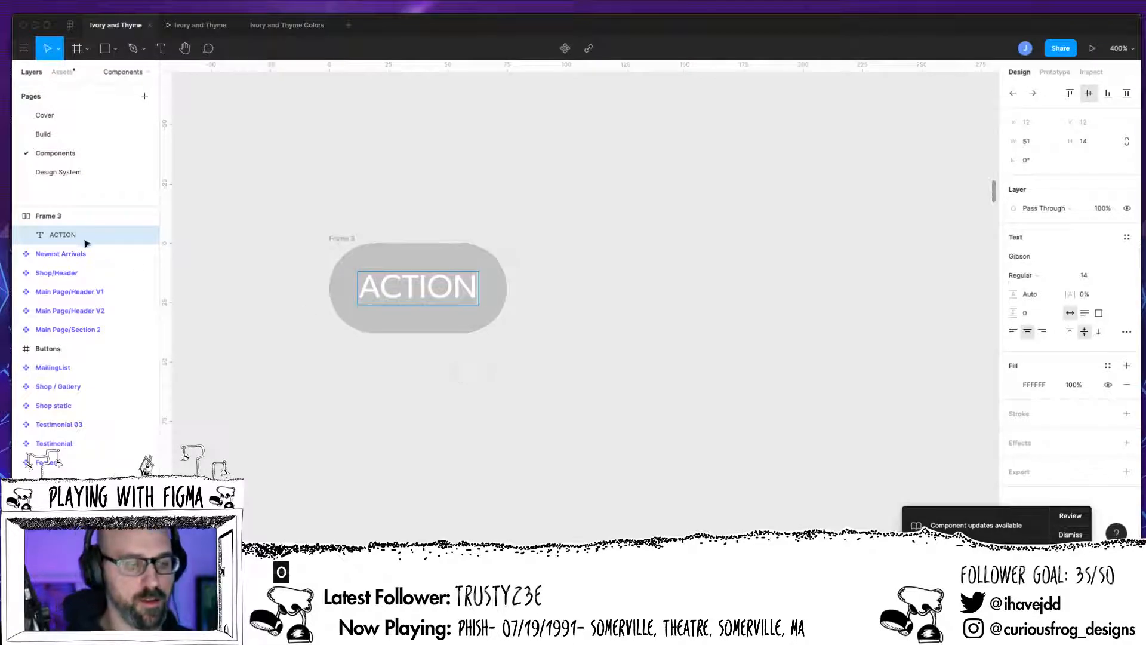
Step: Try to turn the button frame into a component
click(53, 216)
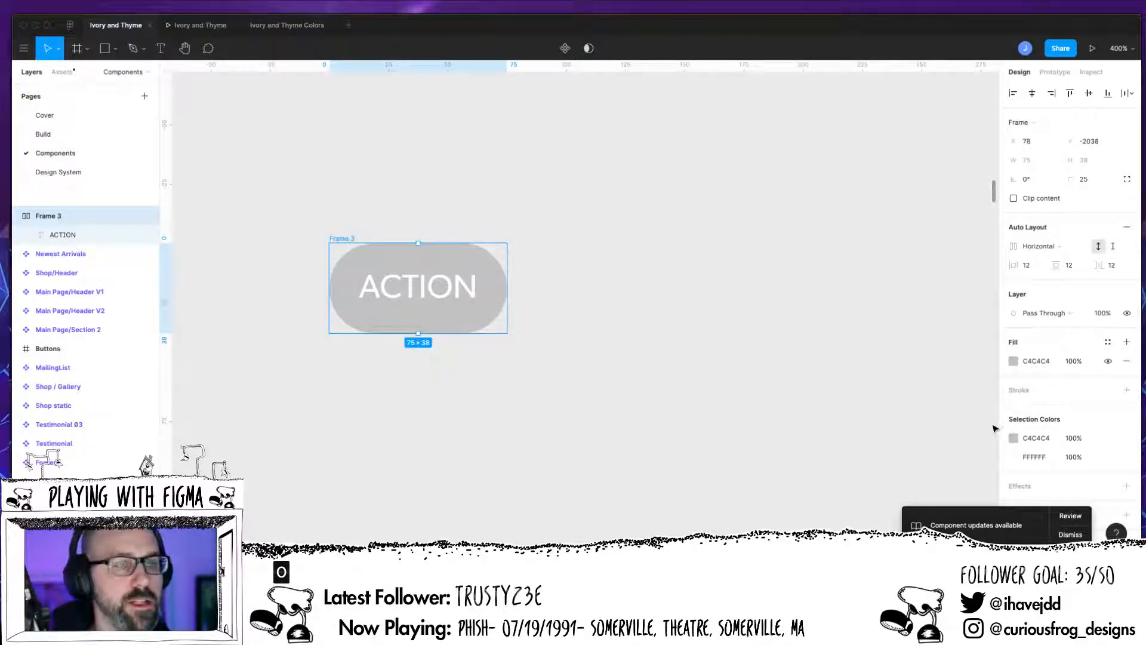
key(Escape)
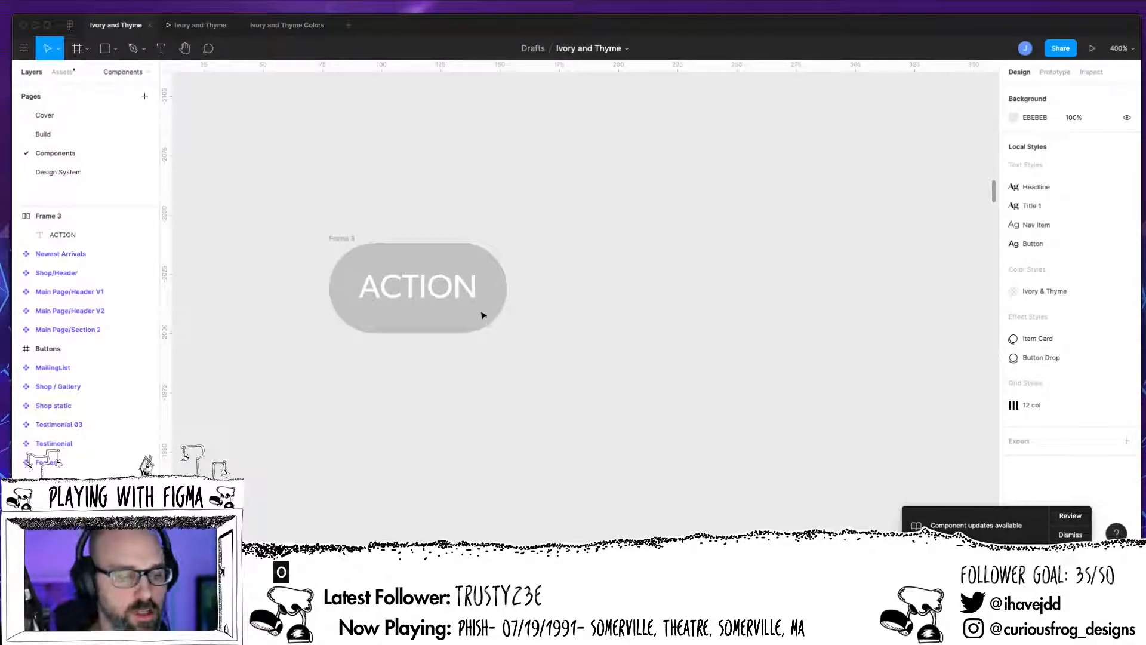
click(59, 218)
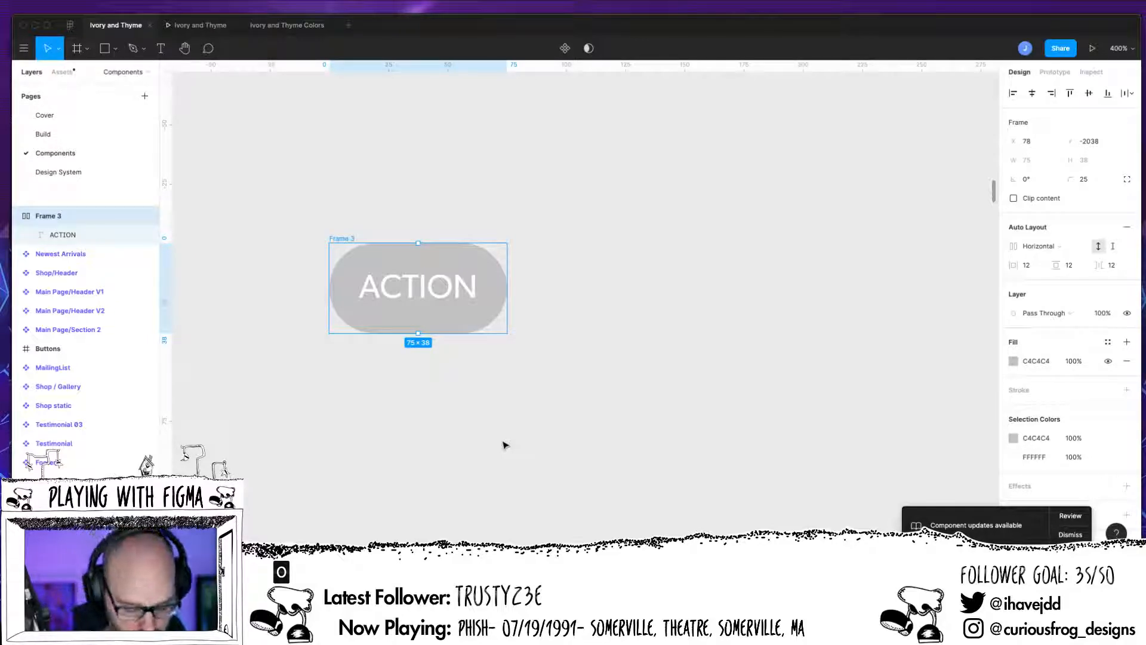
key(super+shift+k)
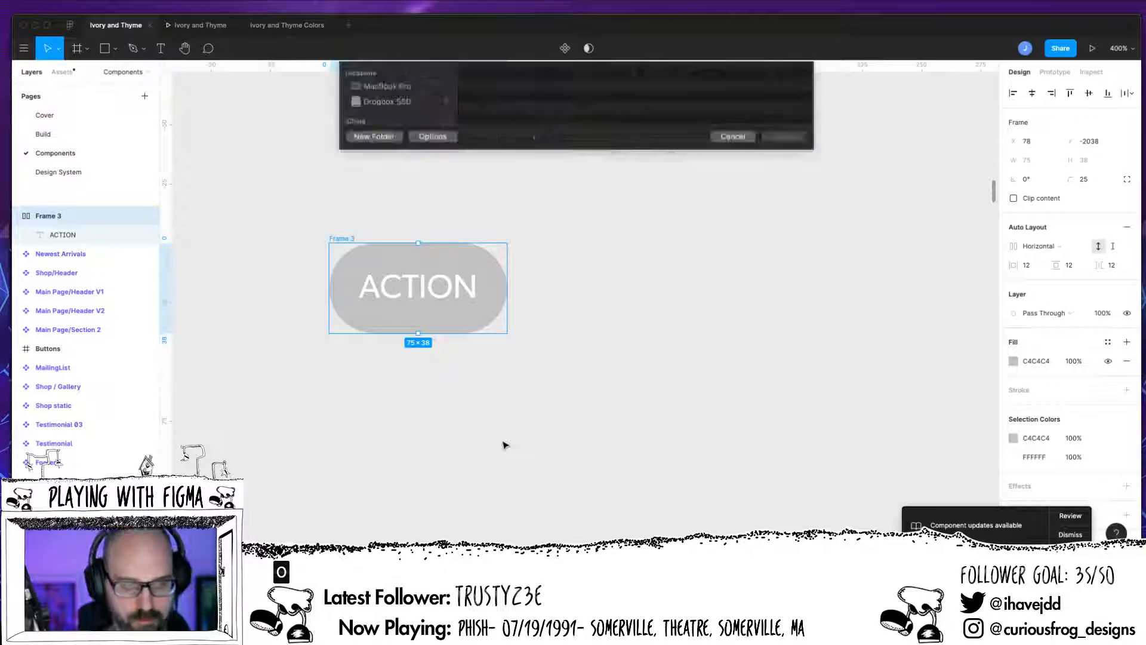
key(Escape)
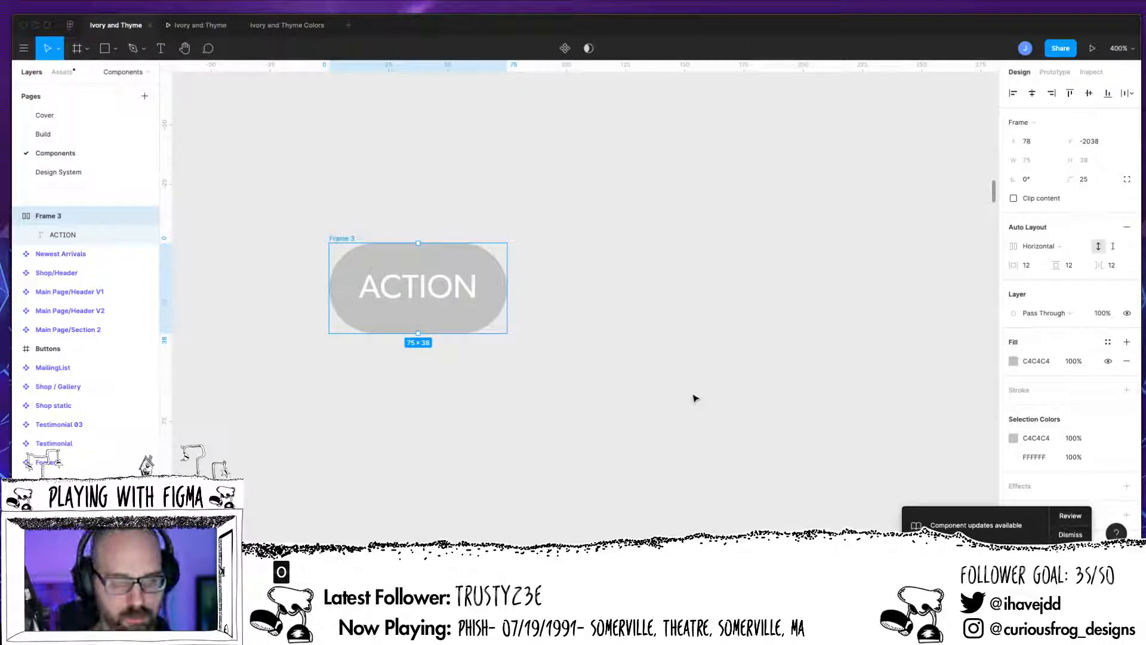
right_click(472, 322)
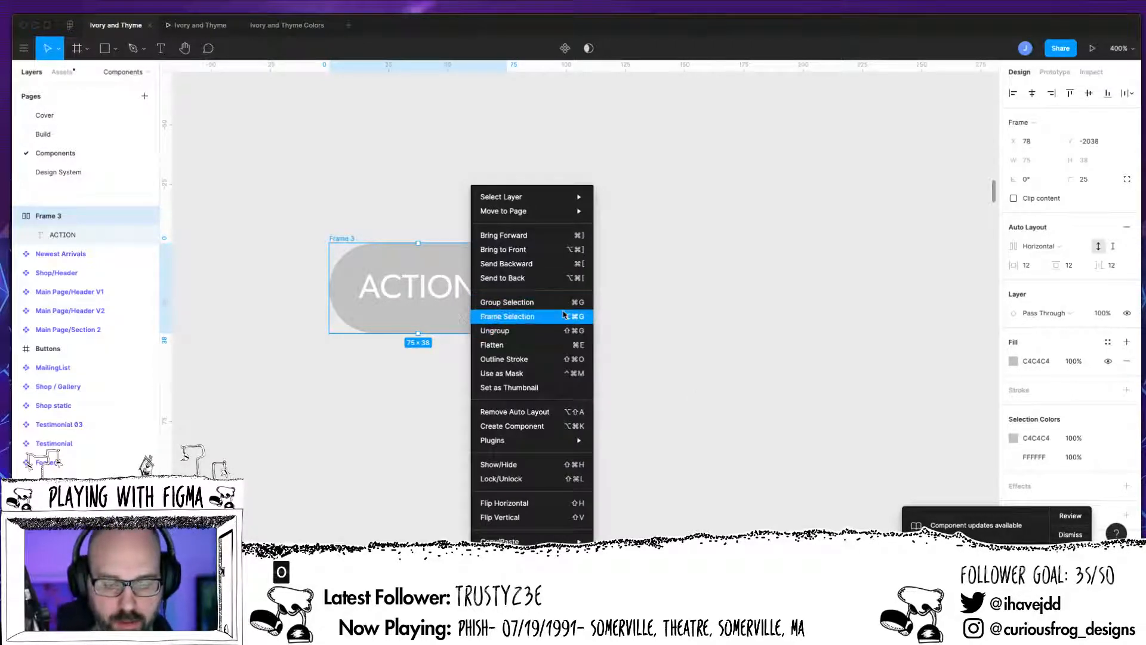
mouse_move(565, 446)
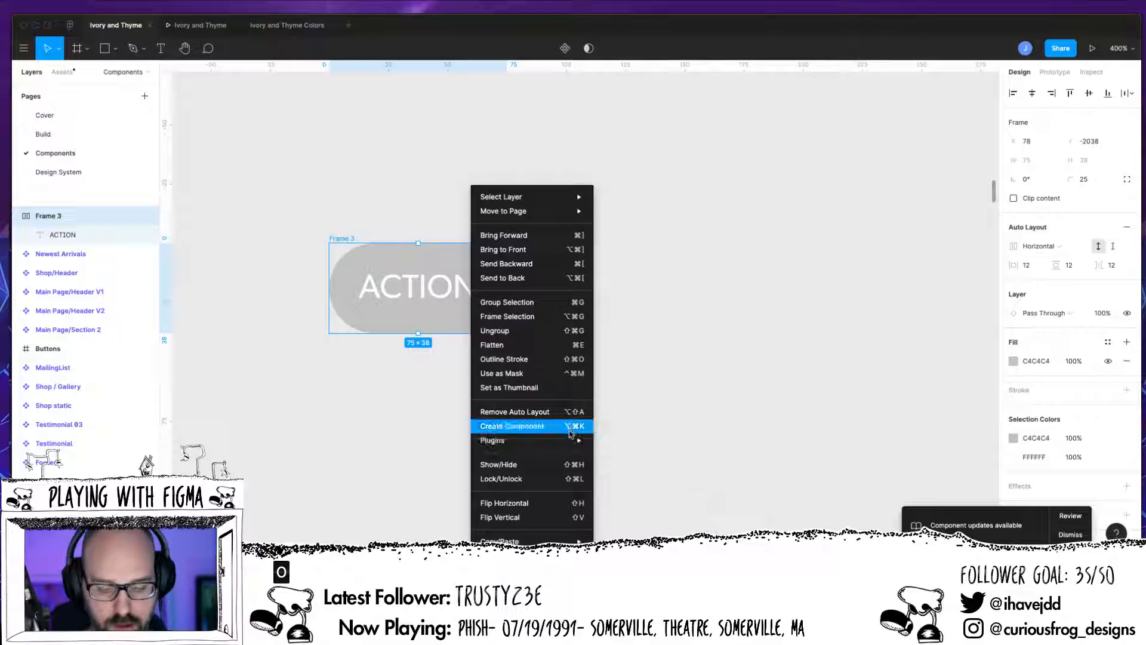
click(571, 429)
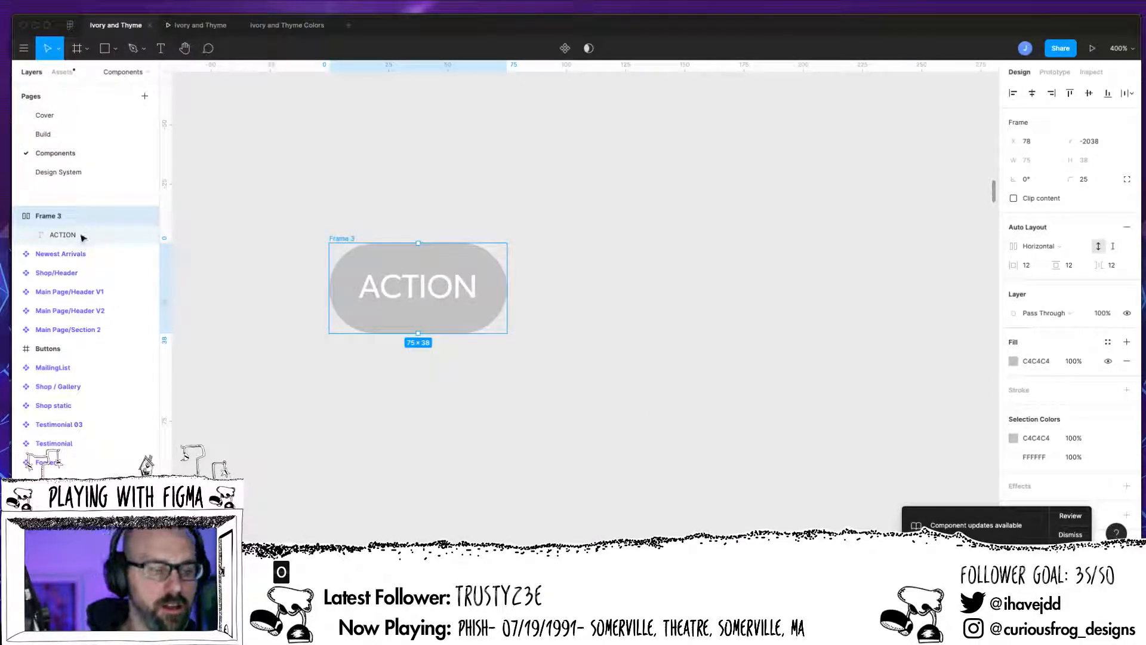
key(super+shift+k)
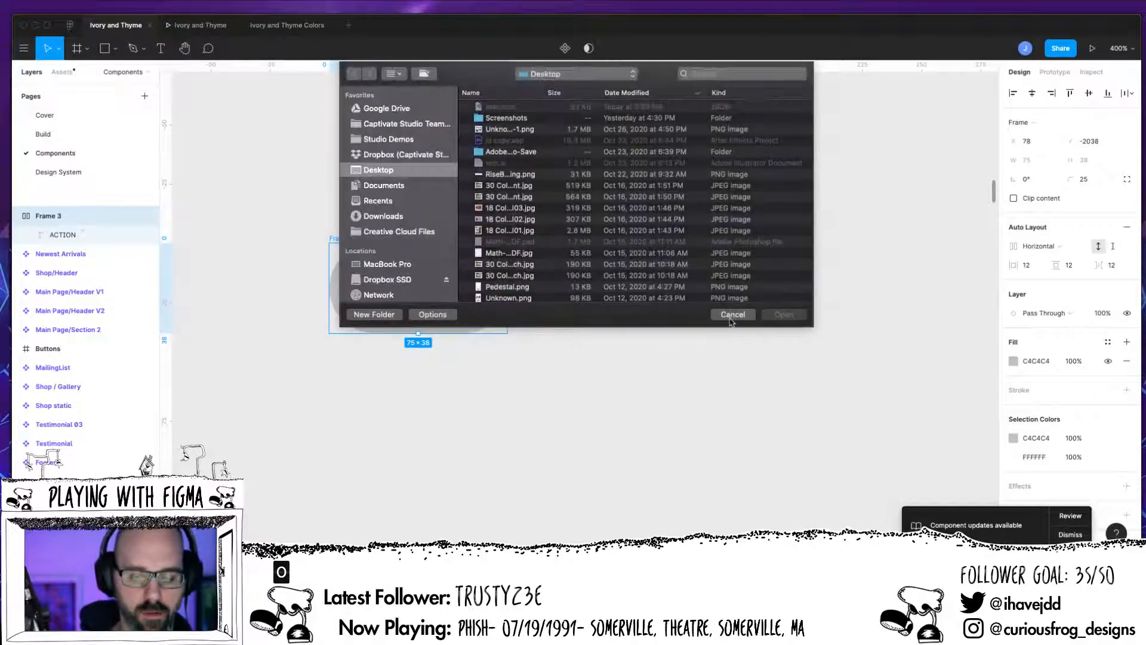
click(733, 314)
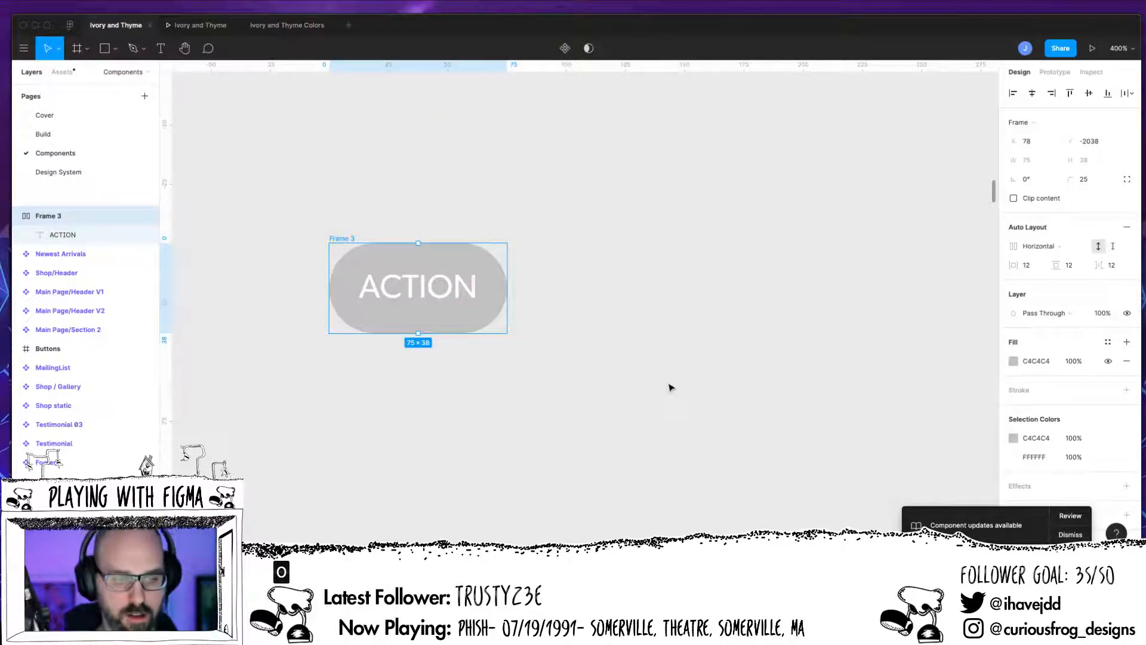
Step: Create a component from the button frame and name it Button/Primary/Unselected
click(66, 237)
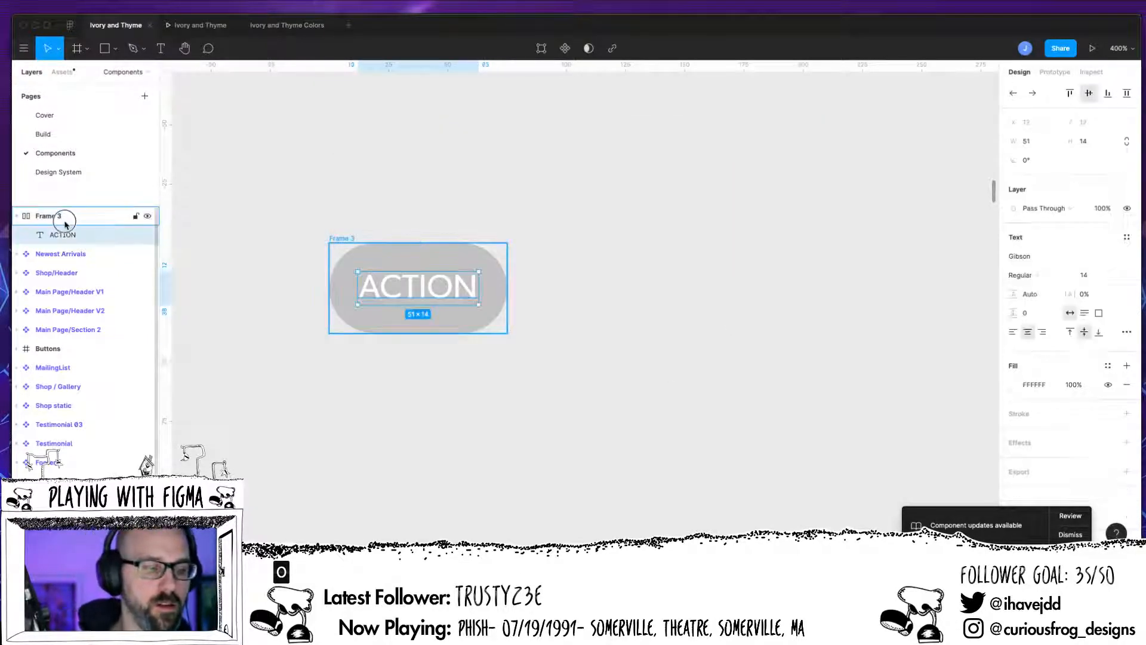
click(64, 221)
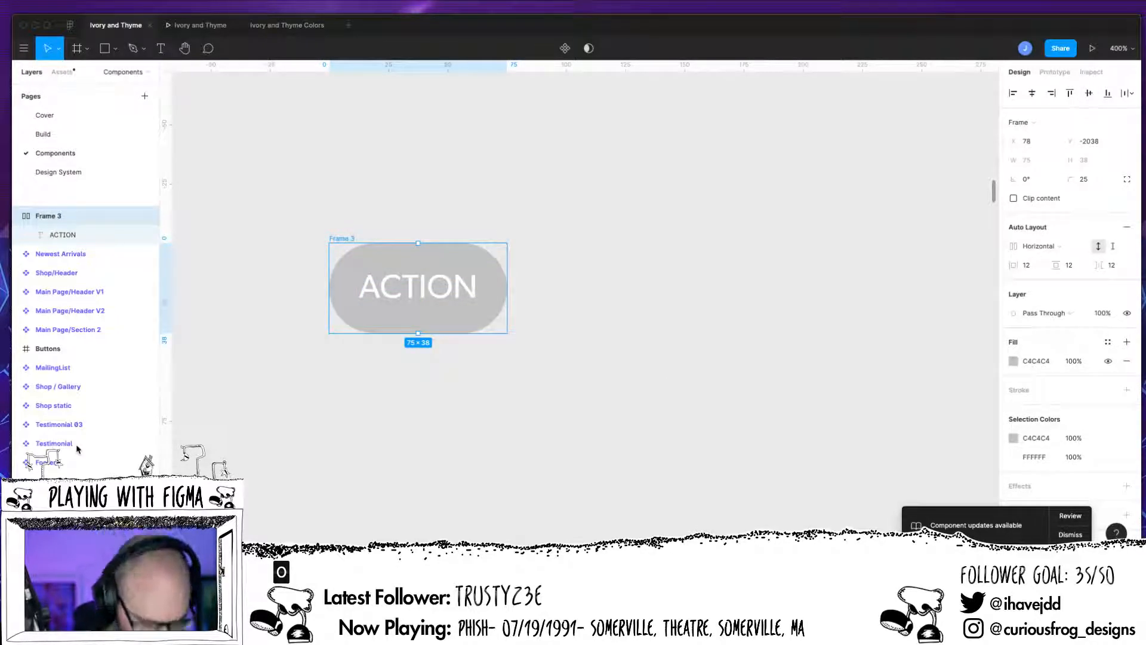
click(558, 281)
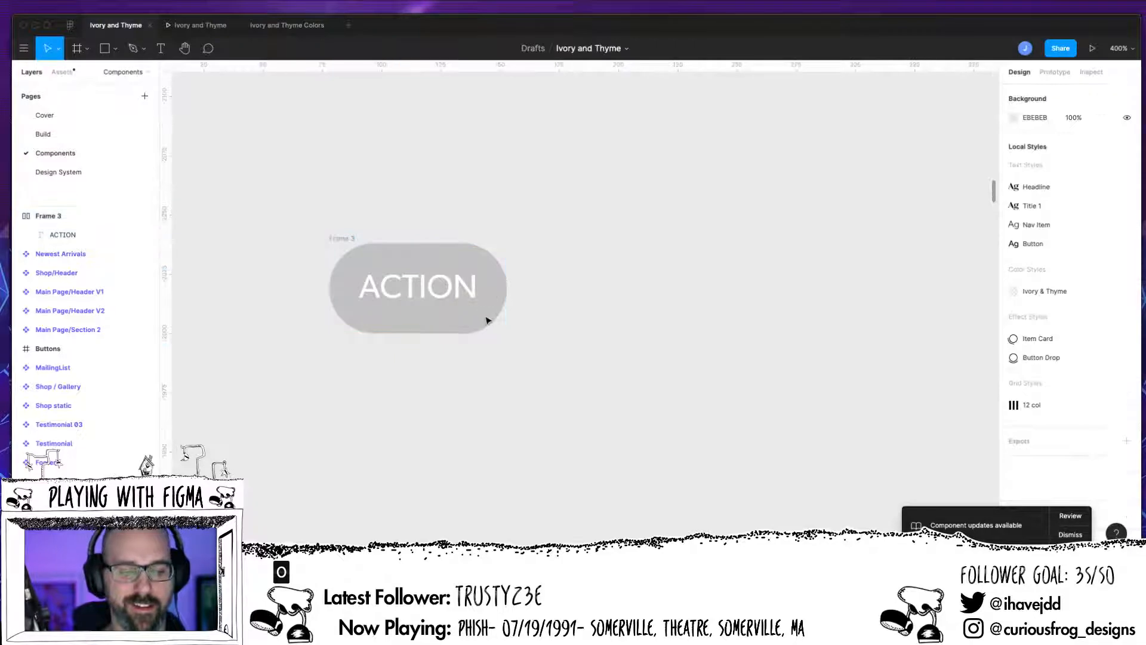
drag(302, 201, 406, 273)
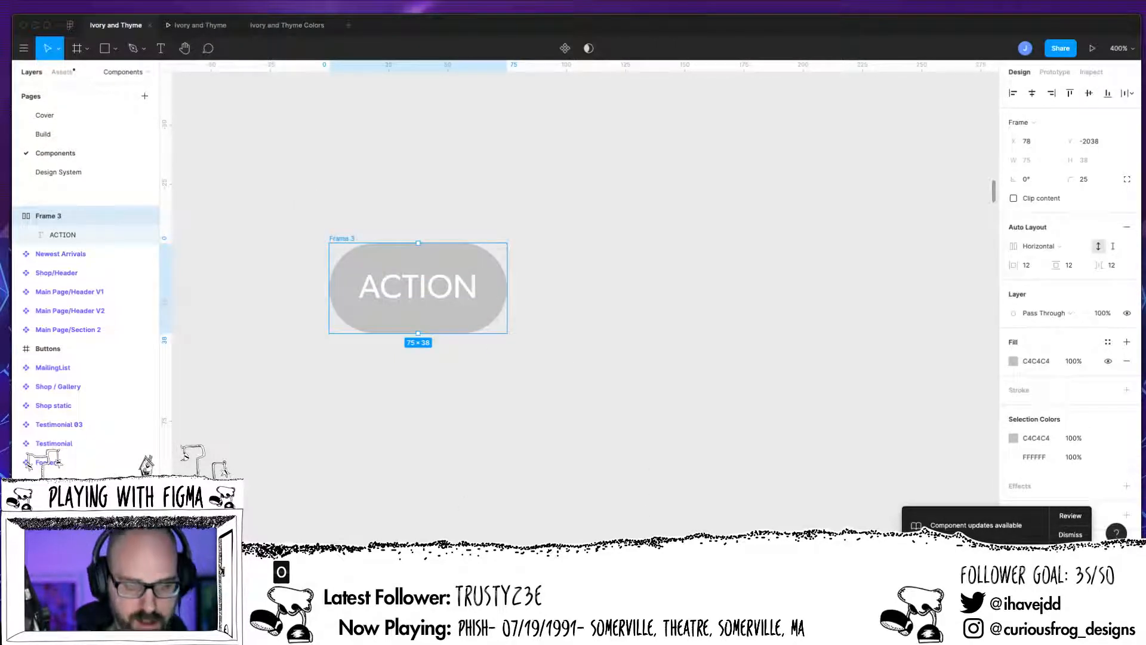
key(super+shift+k)
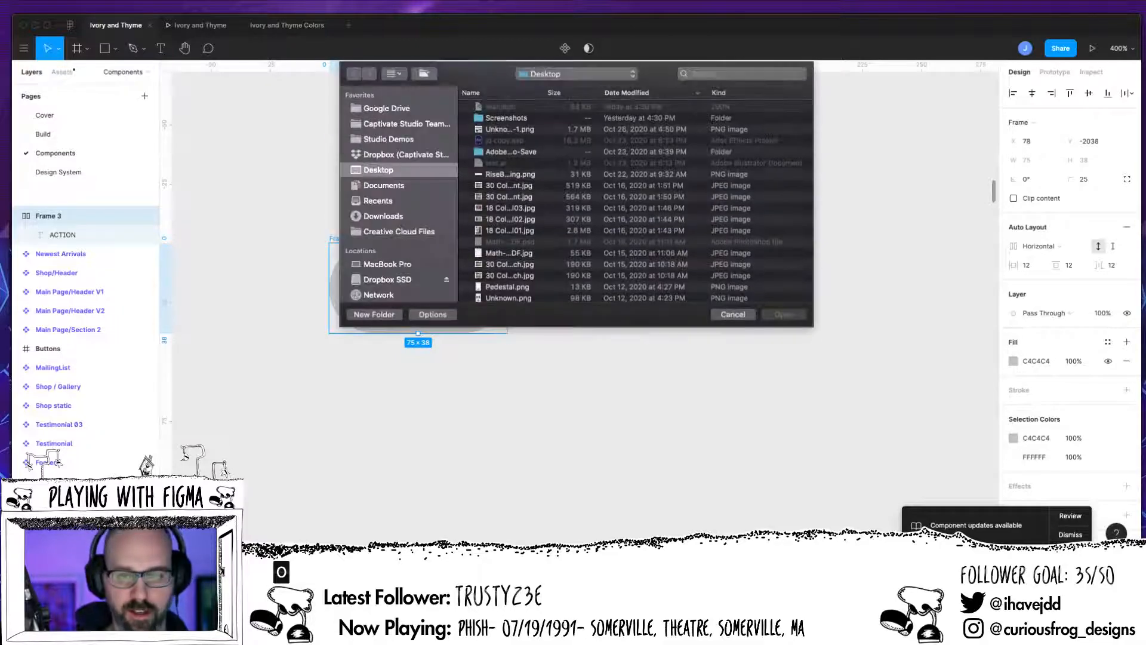
click(735, 315)
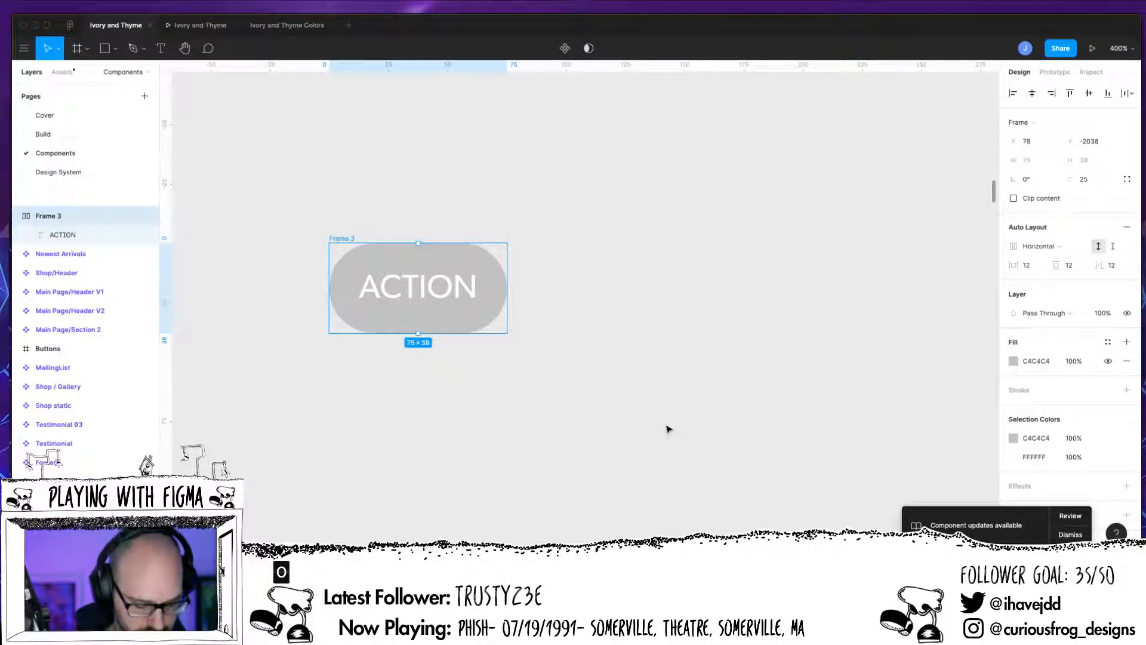
key(alt+super+k)
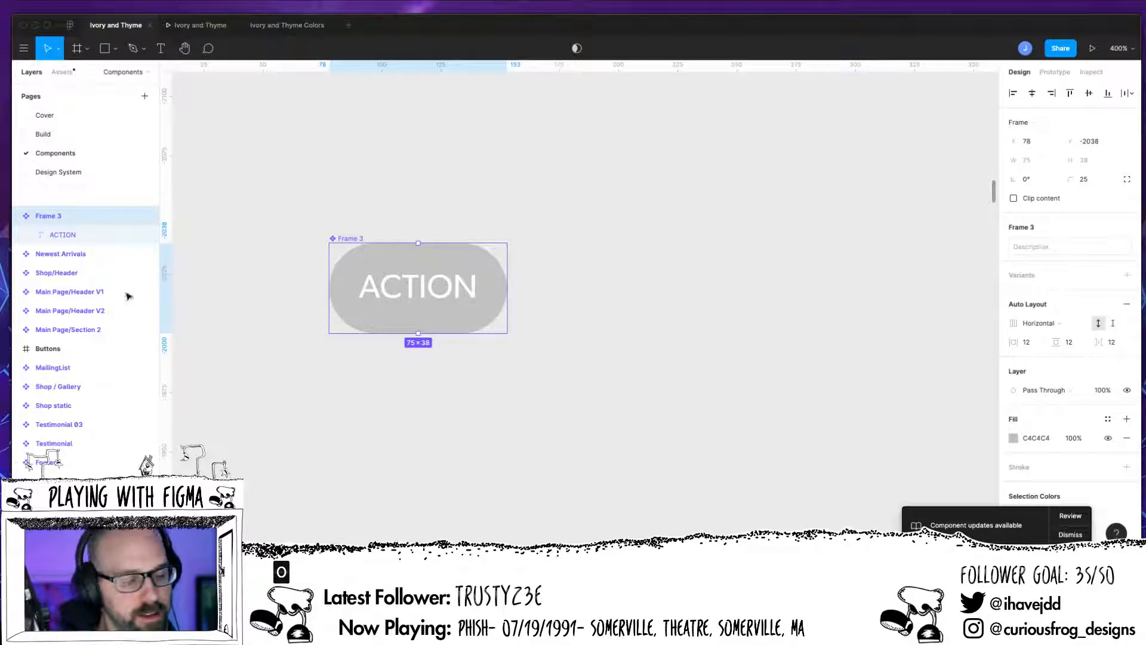
double_click(48, 216)
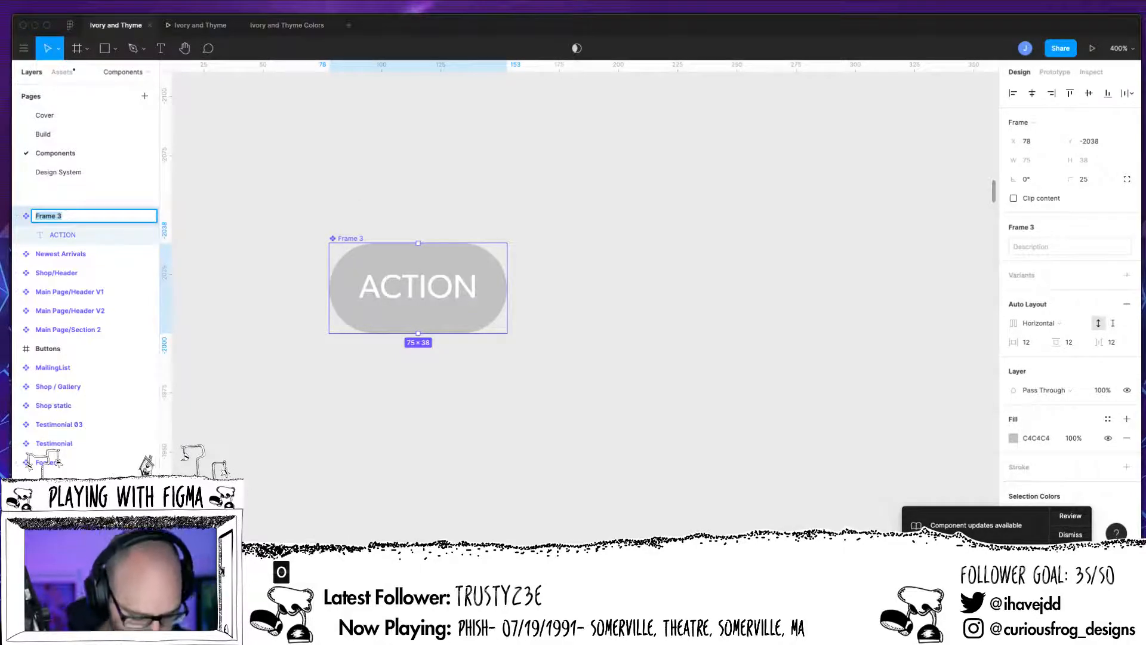
text(Button/)
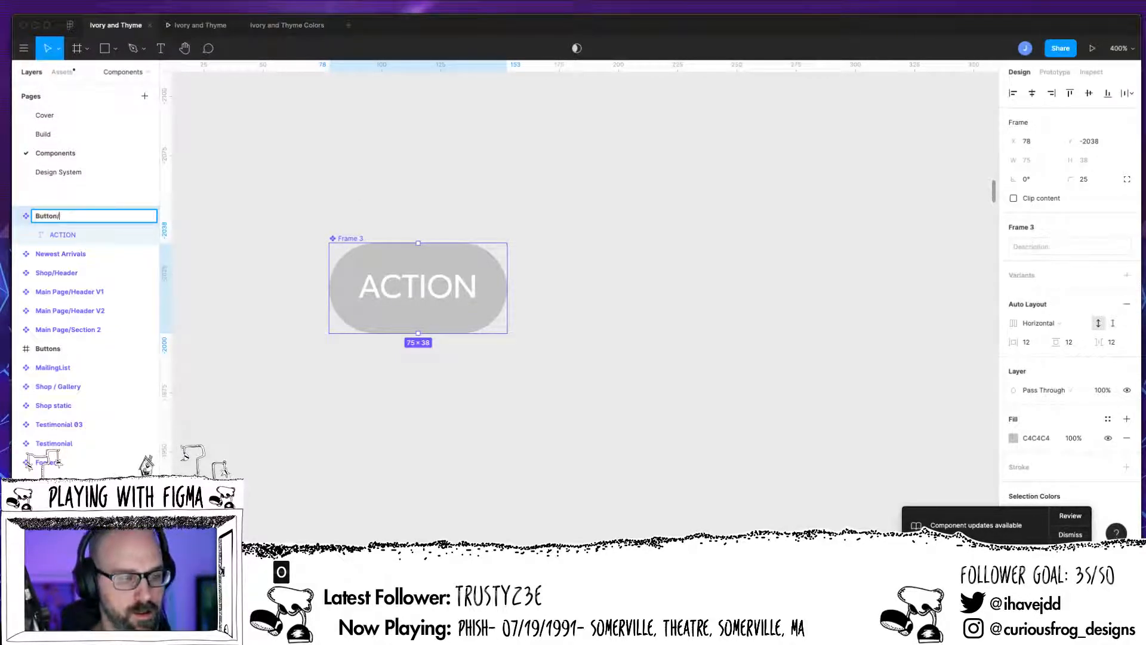
text(Pri)
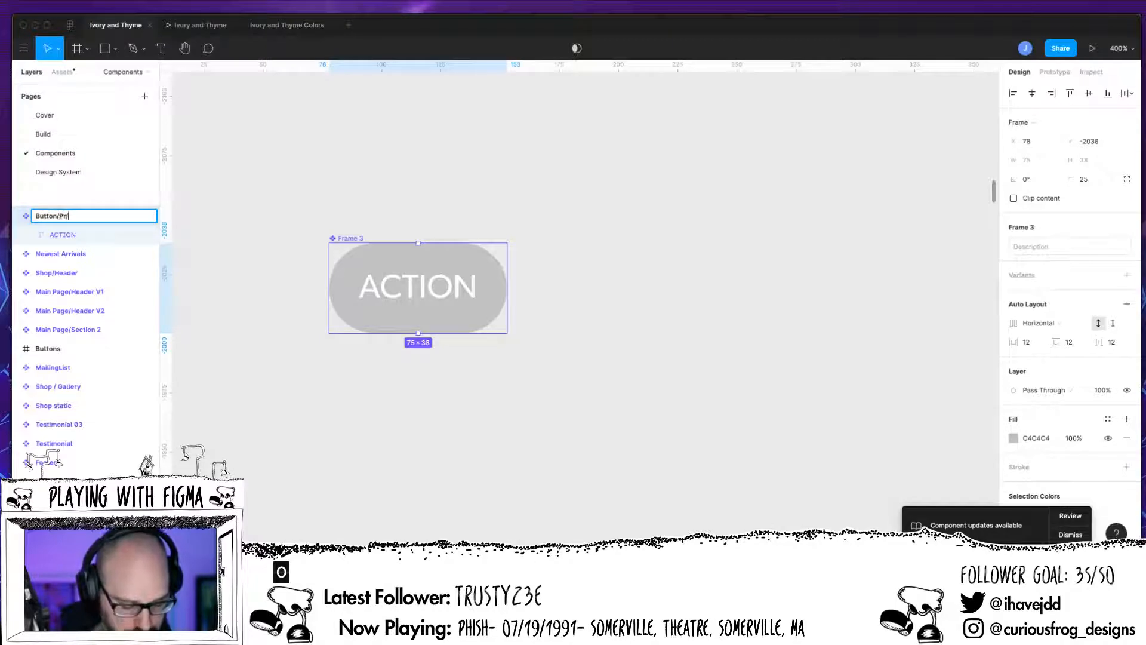
text(mary/Unselected)
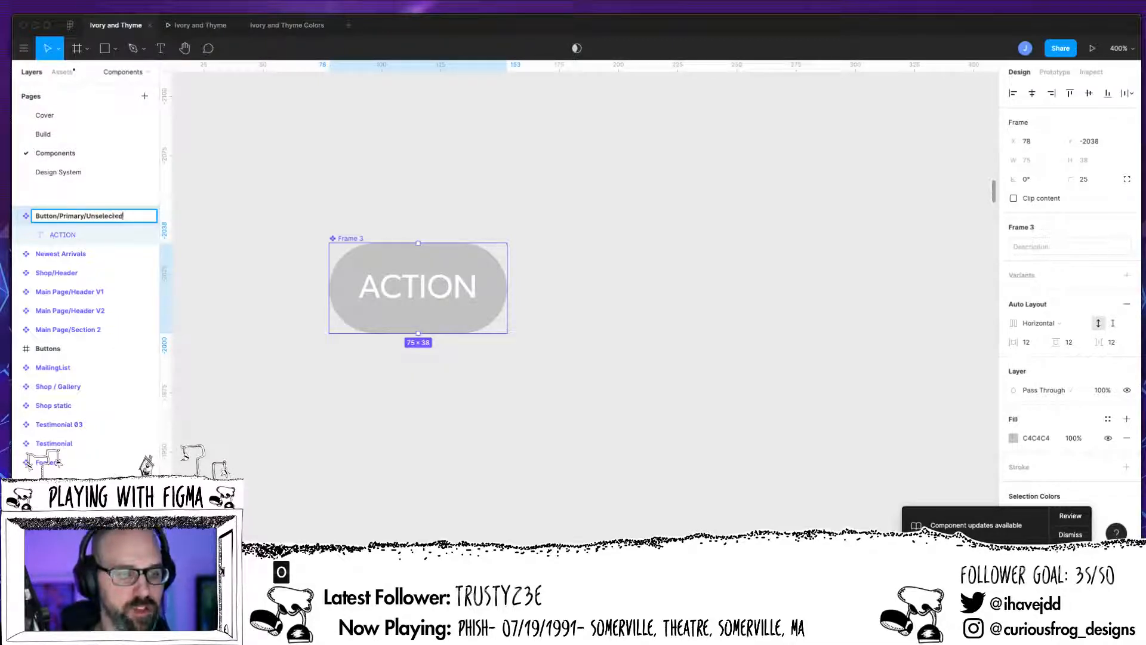
key(Return)
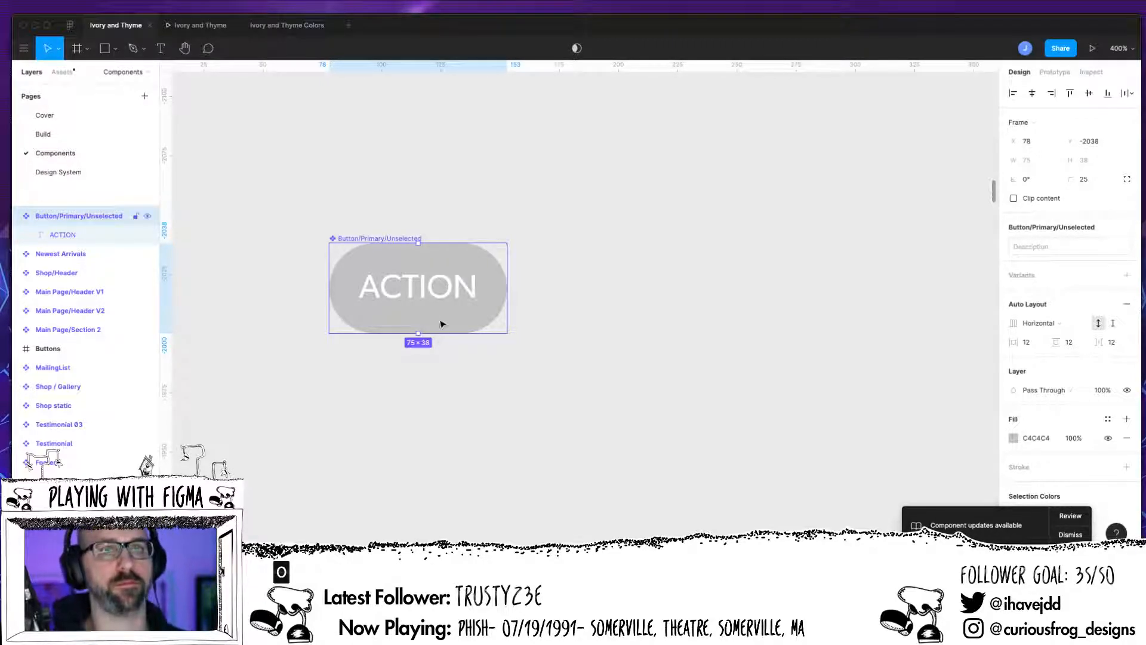
Step: Duplicate the button, detach the copy and make it a separate component named Button/Primary/Selected
drag(463, 323, 479, 302)
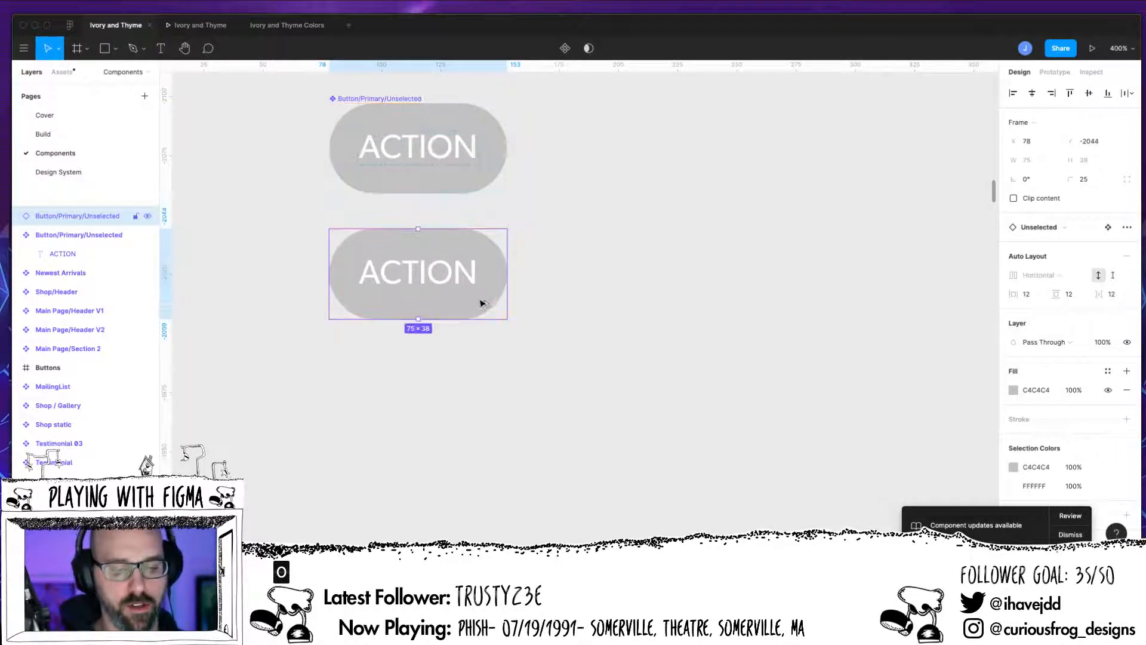
right_click(472, 302)
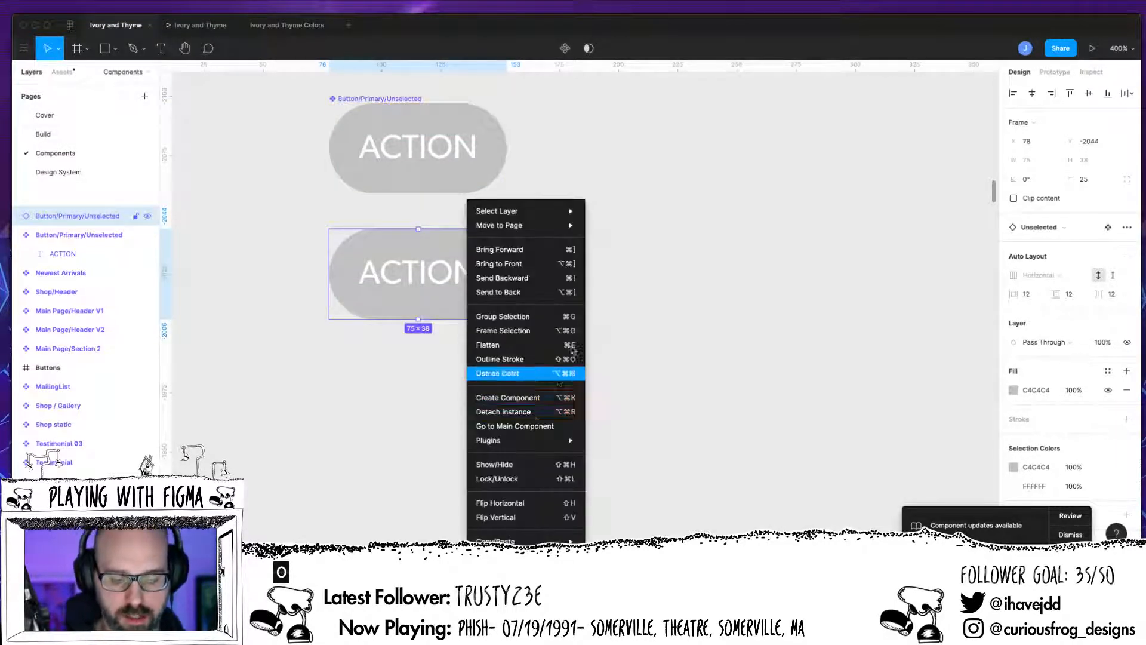
click(540, 415)
key(super+alt+k)
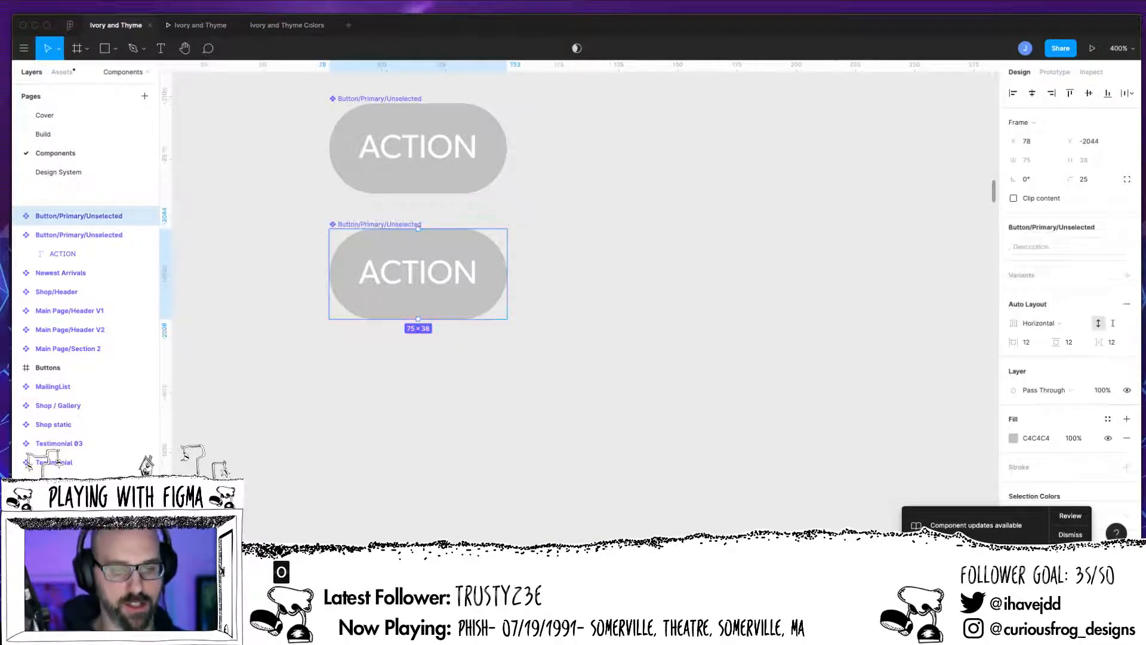
double_click(118, 217)
drag(86, 216, 120, 217)
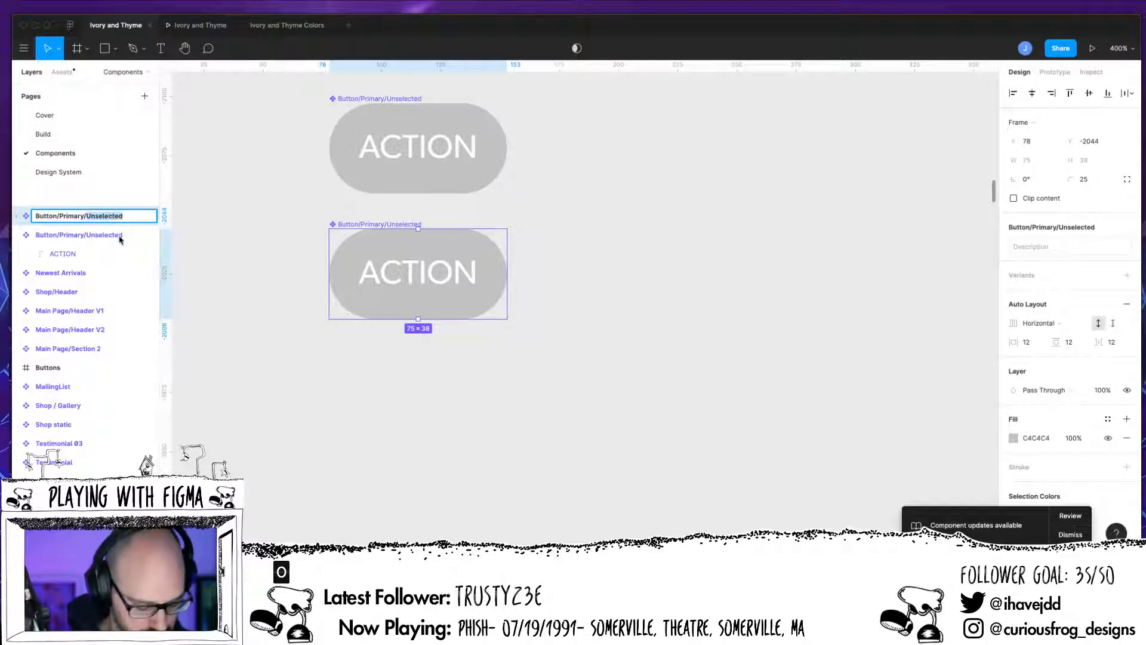
text(S)
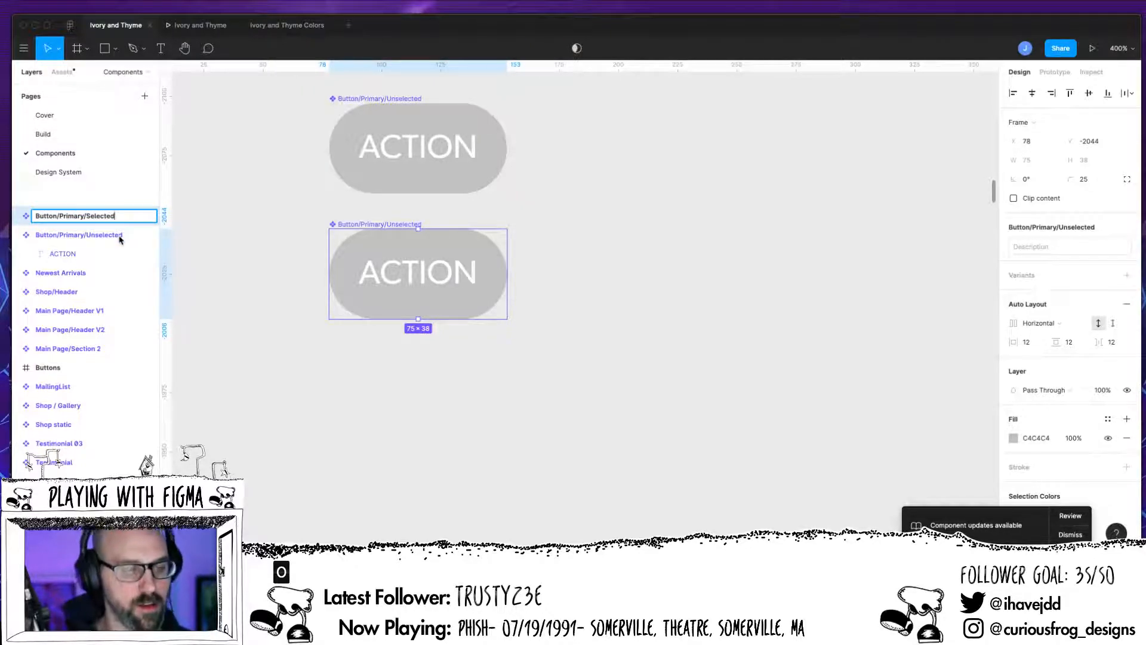
Step: Reorder the layers so Button/Primary/Selected sits below Button/Primary/Unselected
click(17, 235)
click(123, 181)
drag(97, 216, 96, 244)
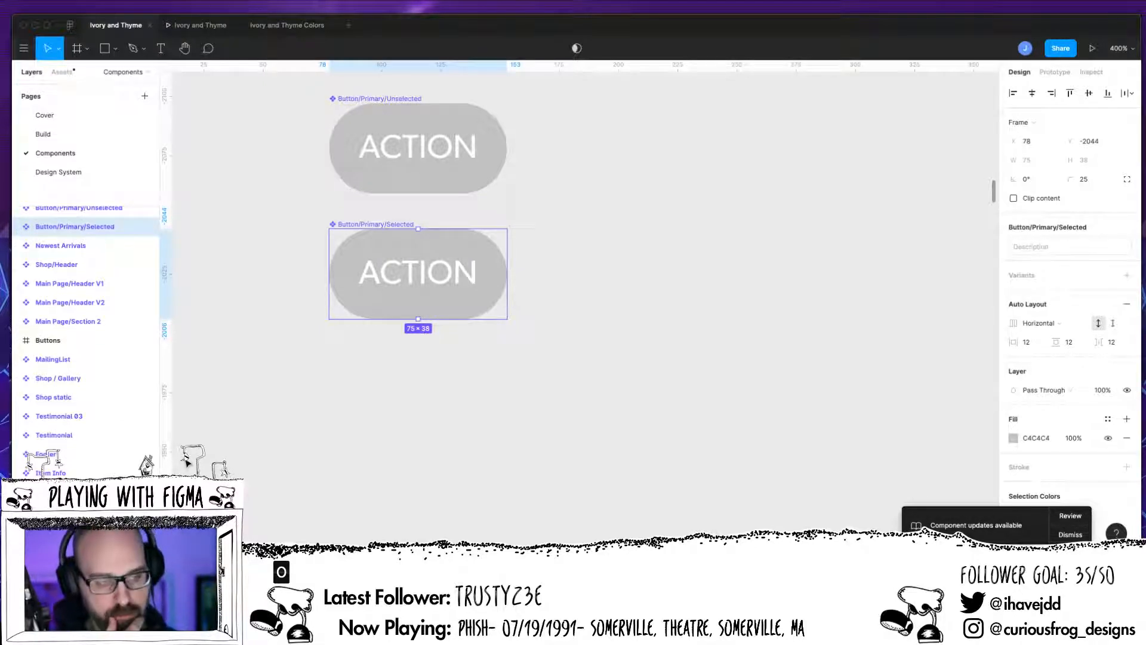
scroll(197, 417, up, 3)
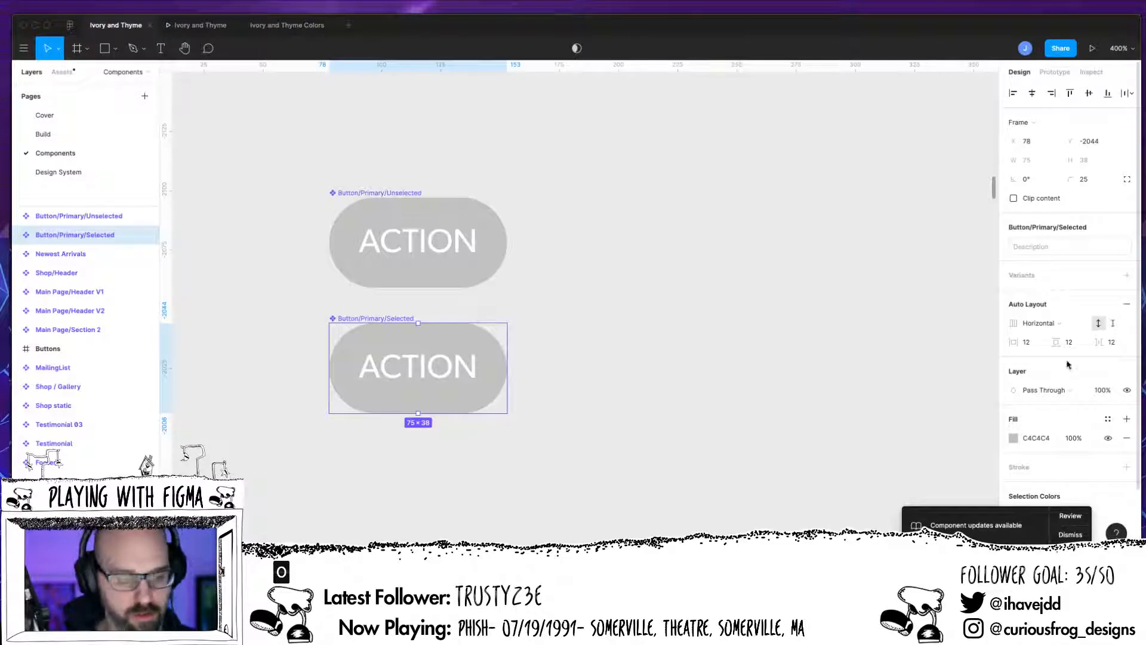
click(17, 235)
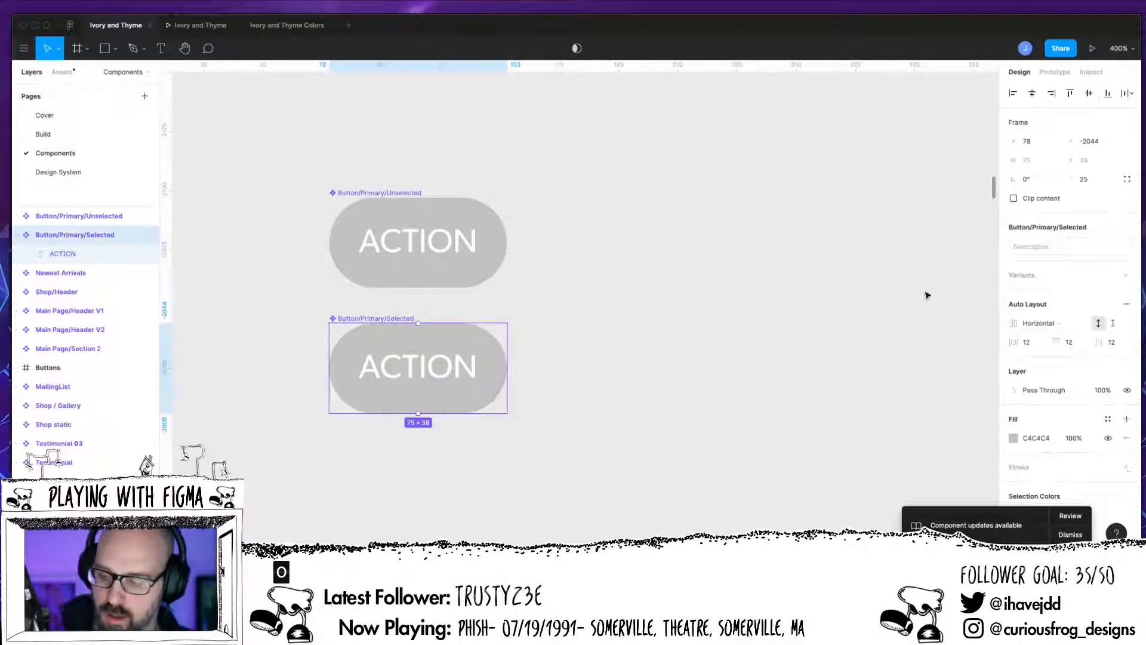
Step: Set the Button/Primary/Selected fill colour to red E94848
click(1014, 438)
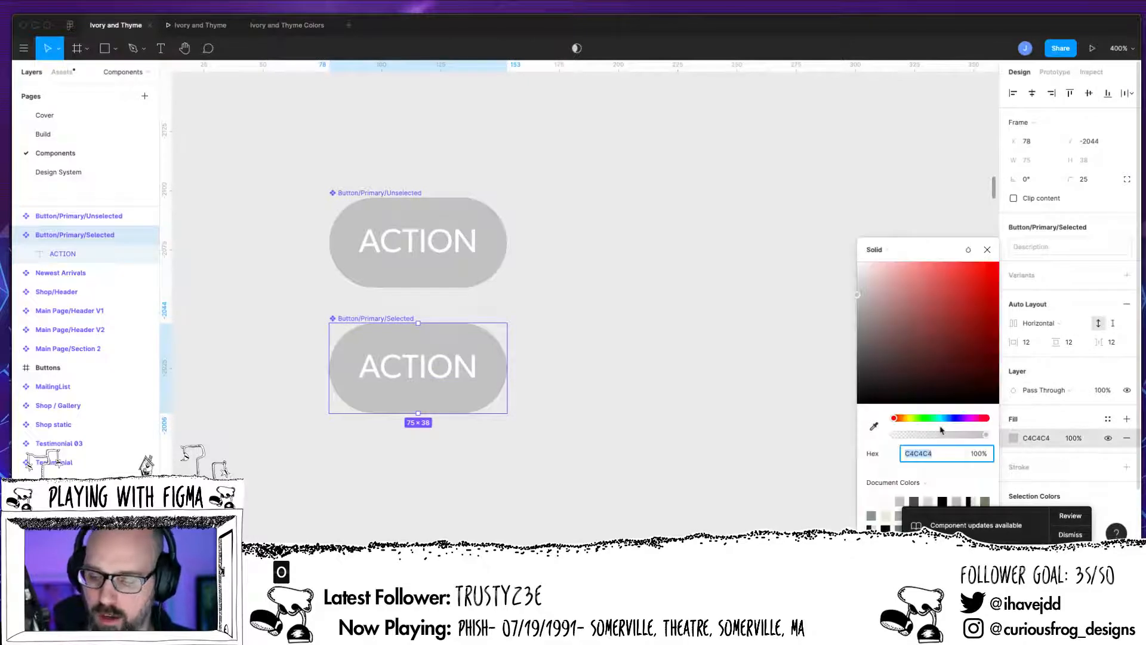
drag(967, 302, 955, 274)
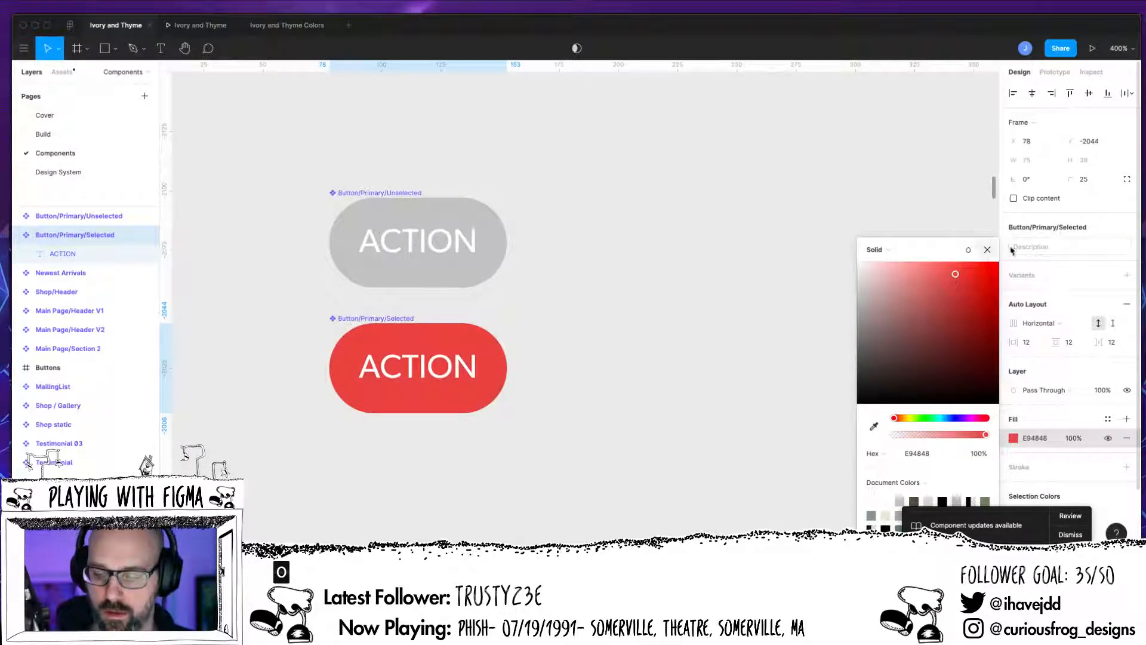
click(988, 249)
Step: Change the selected button's ACTION text colour to dark red 720B0B
double_click(450, 378)
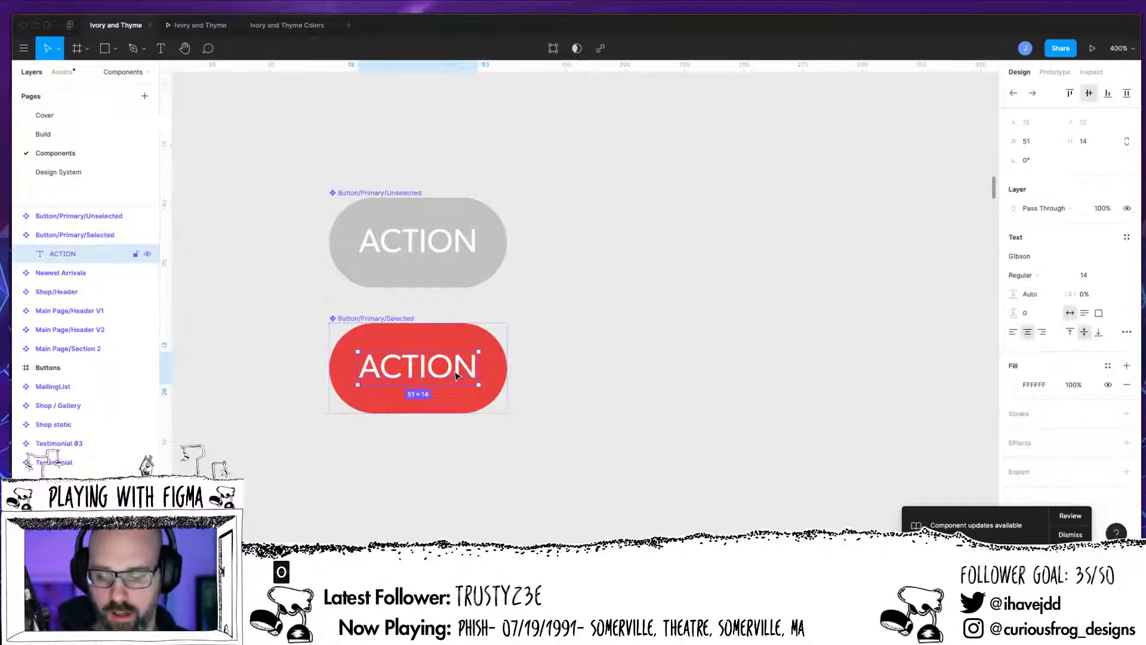
click(1013, 385)
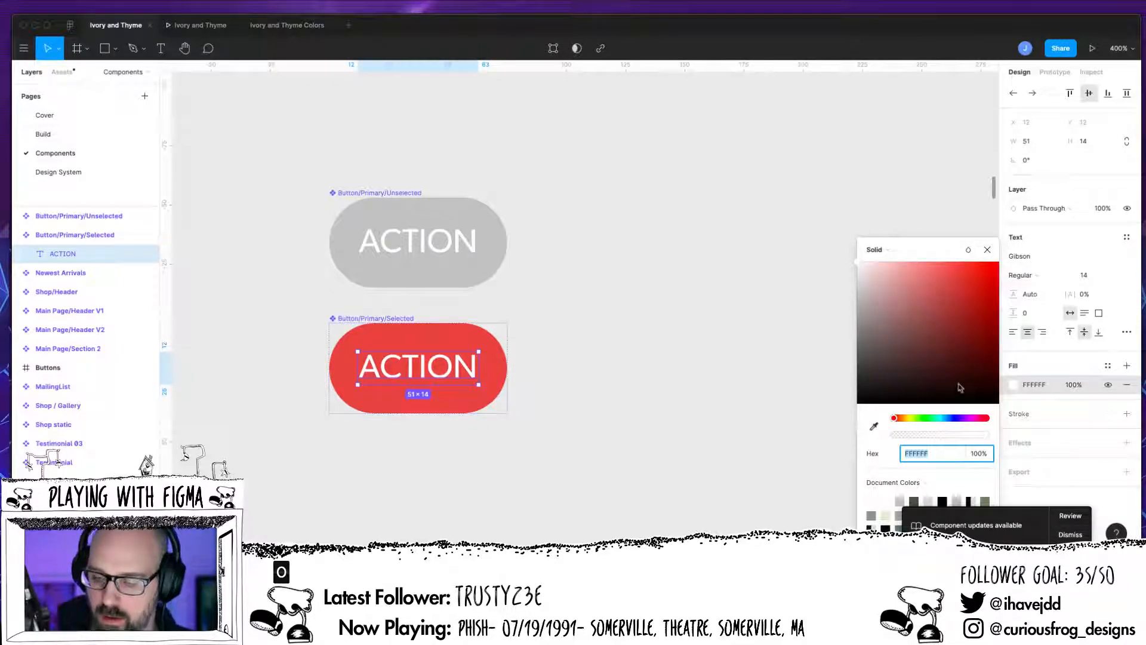
drag(959, 386, 982, 335)
click(987, 249)
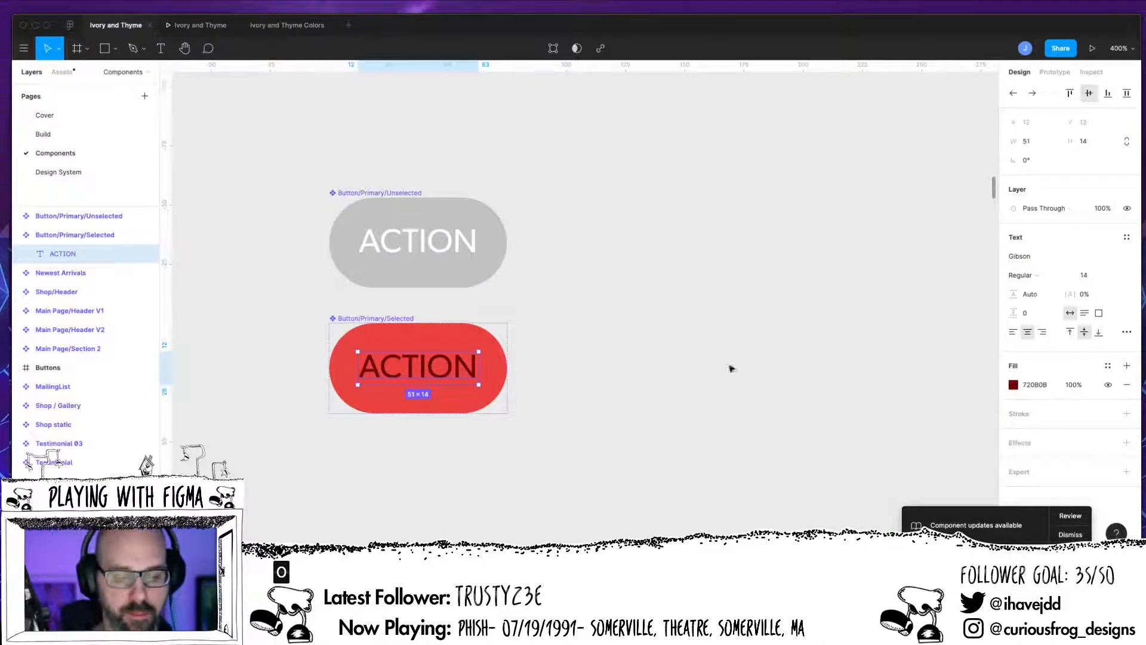
Step: Duplicate the selected red button below, detach the copy and turn it into a new component
click(485, 393)
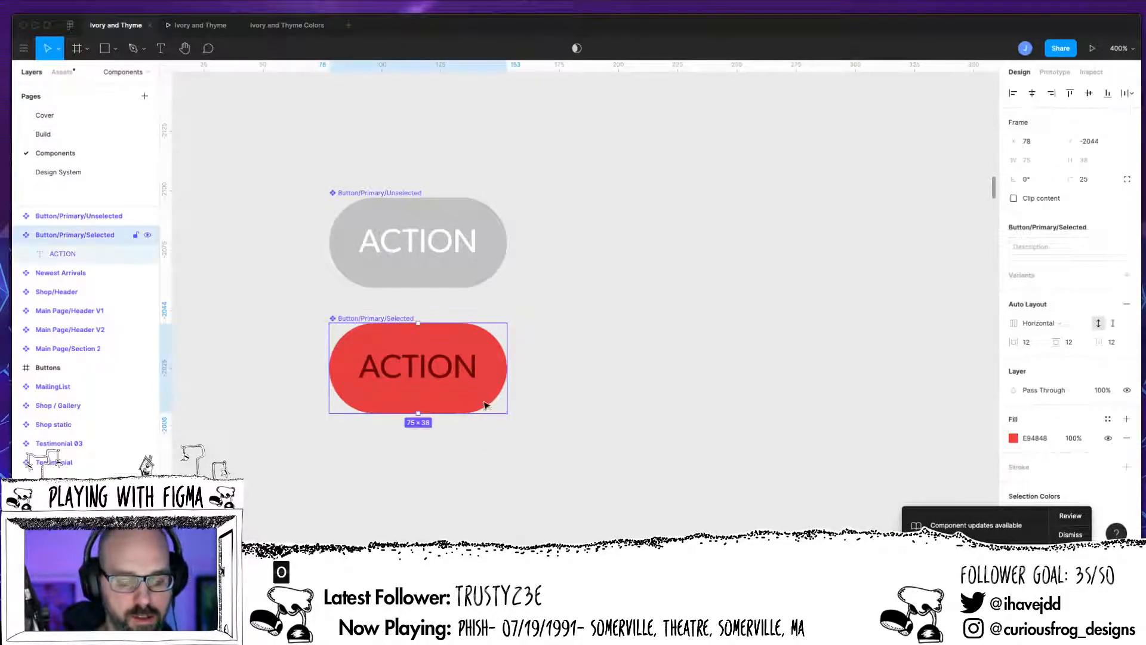
drag(485, 398, 478, 523)
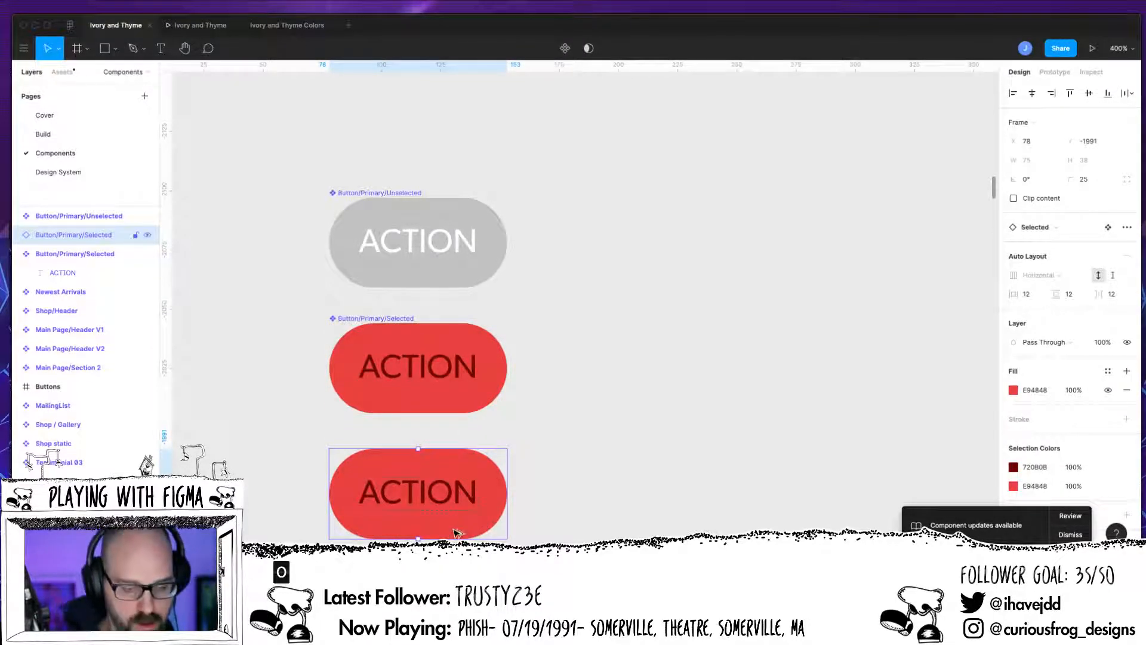
key(super+alt+b)
key(super+alt+k)
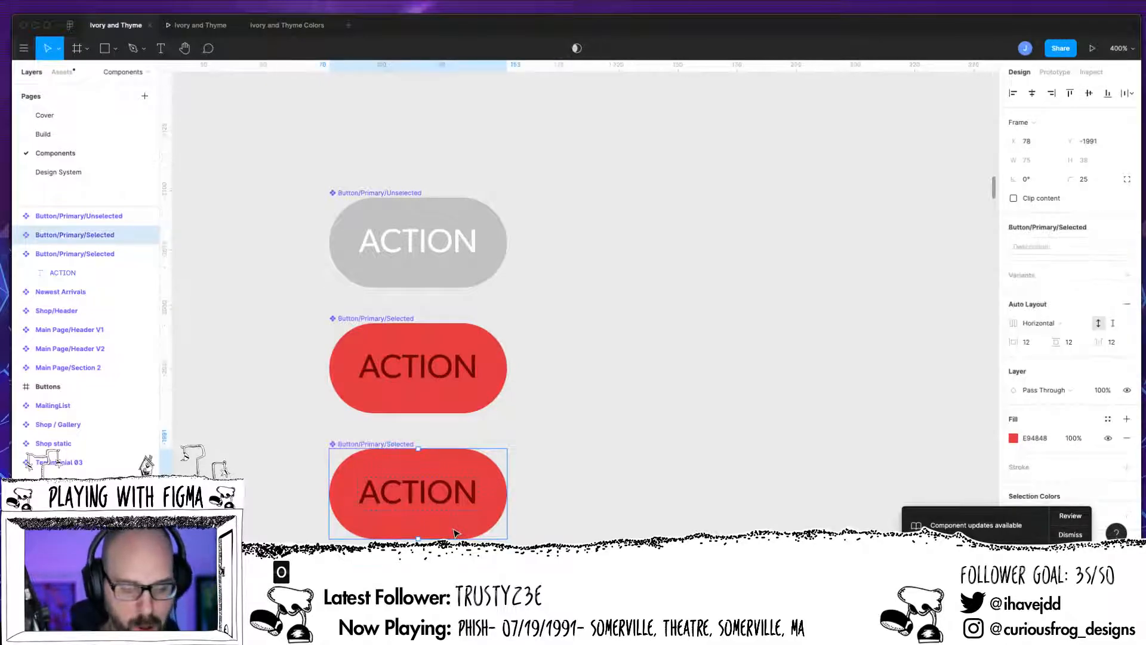
Step: Rename the new component Button/Primary/WithIcon
click(25, 256)
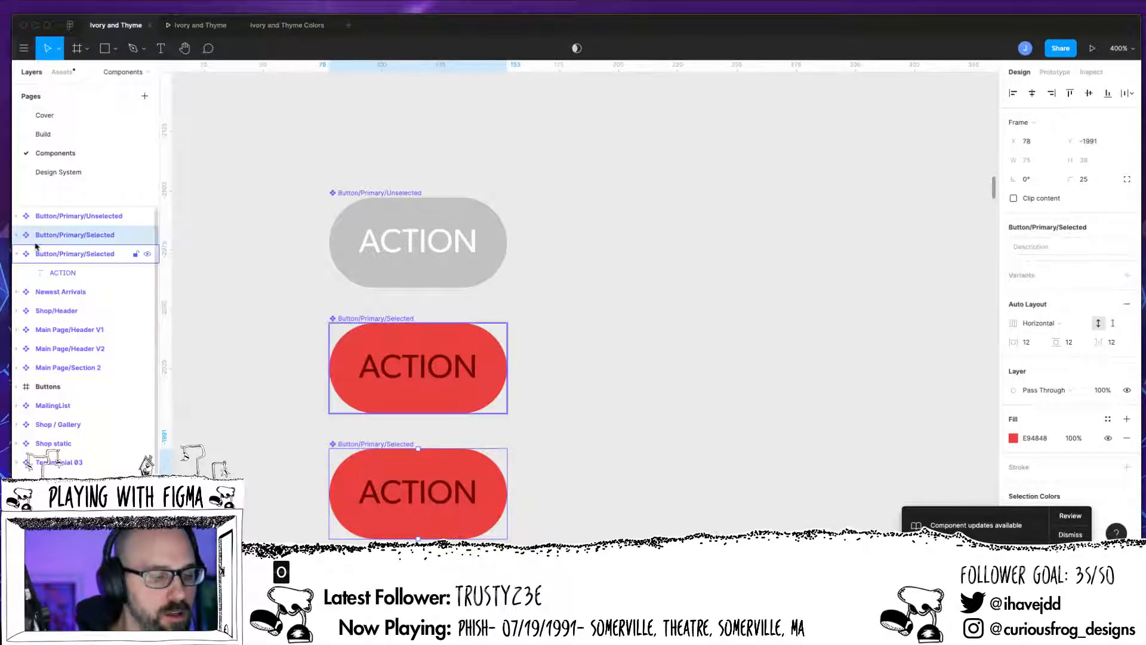
click(21, 256)
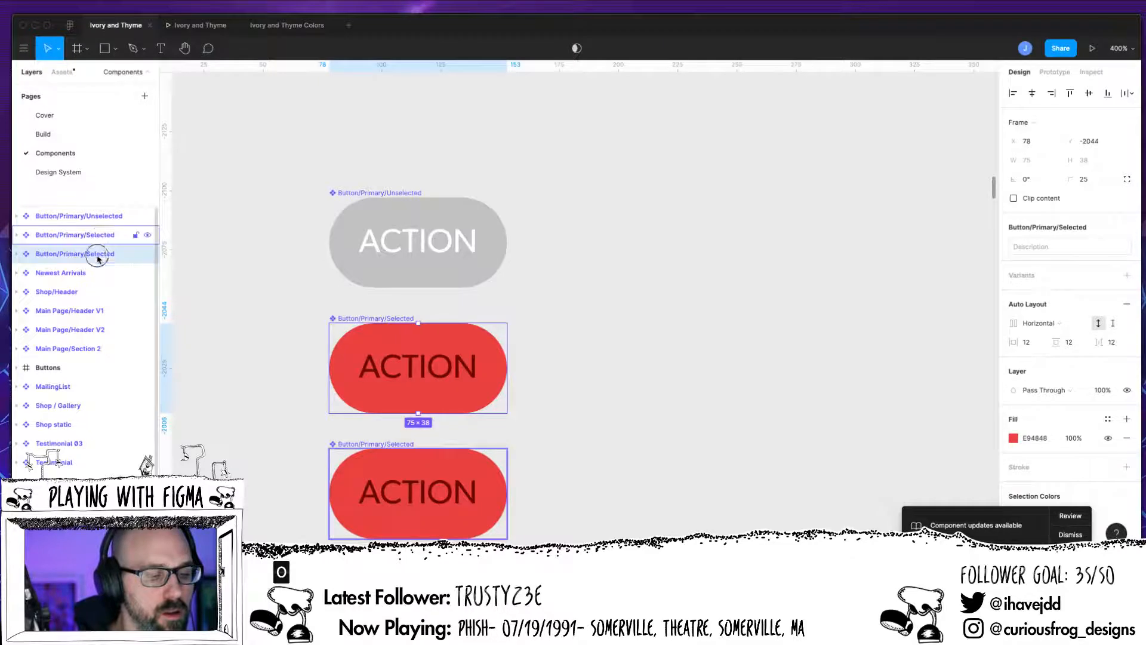
click(102, 255)
double_click(103, 255)
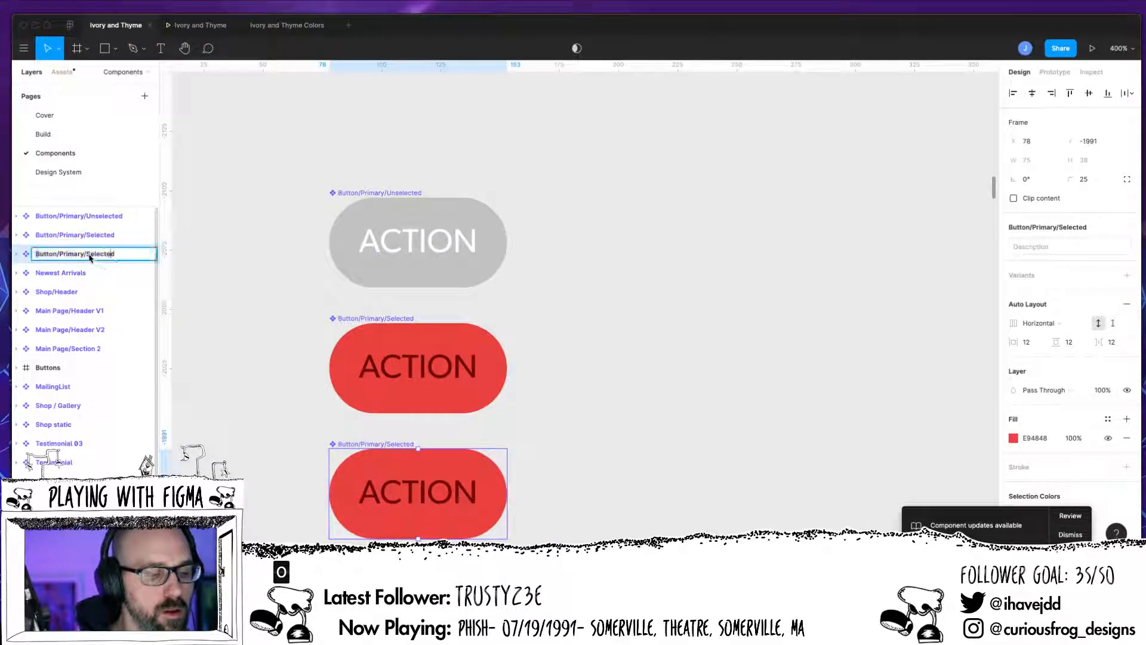
double_click(101, 255)
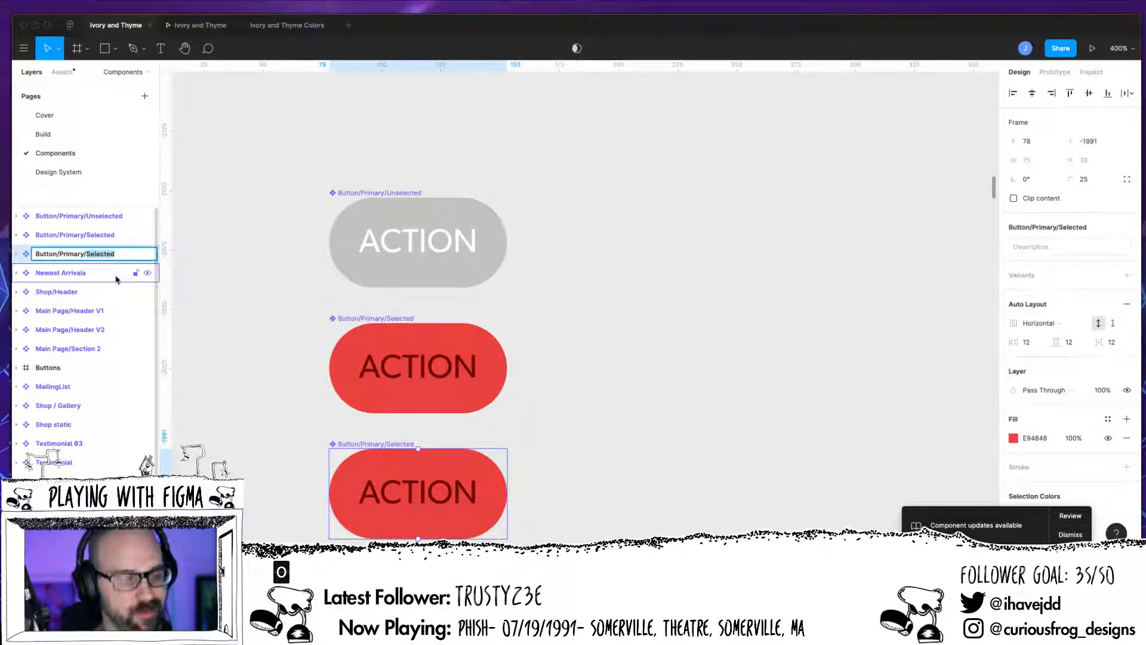
key(BackSpace)
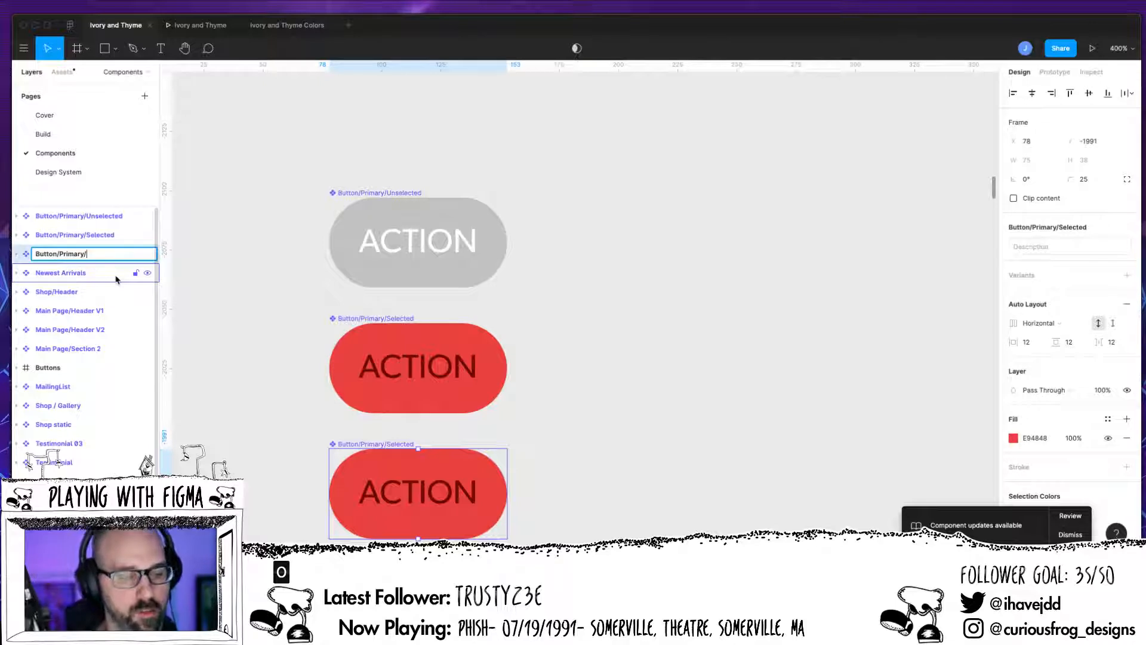
text(With)
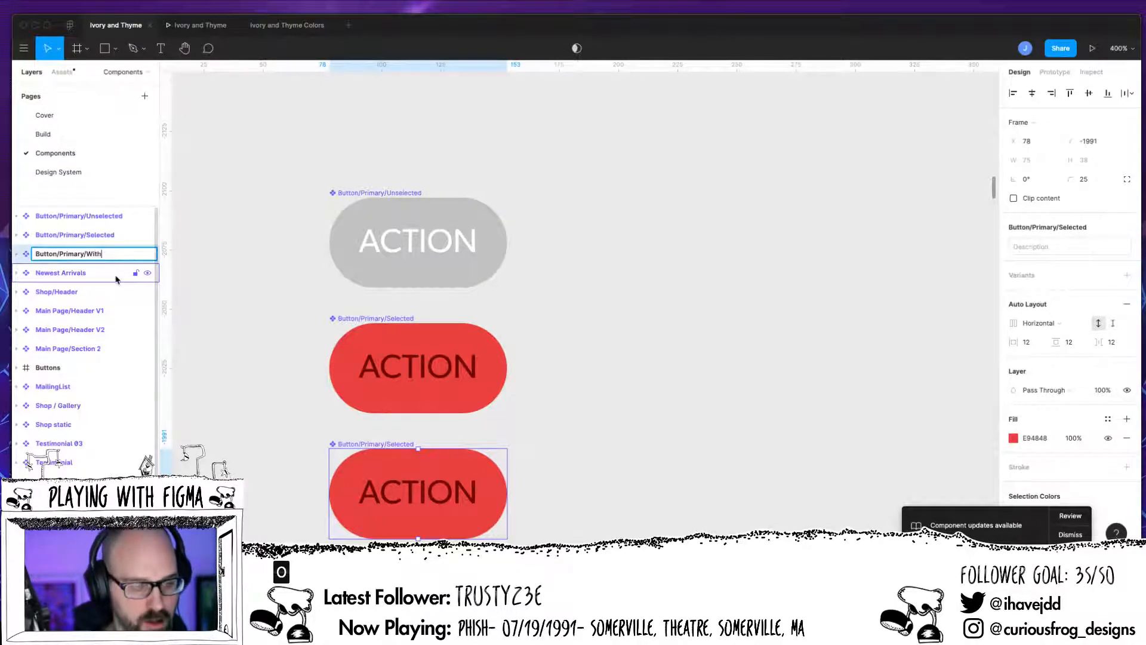
text(Icon)
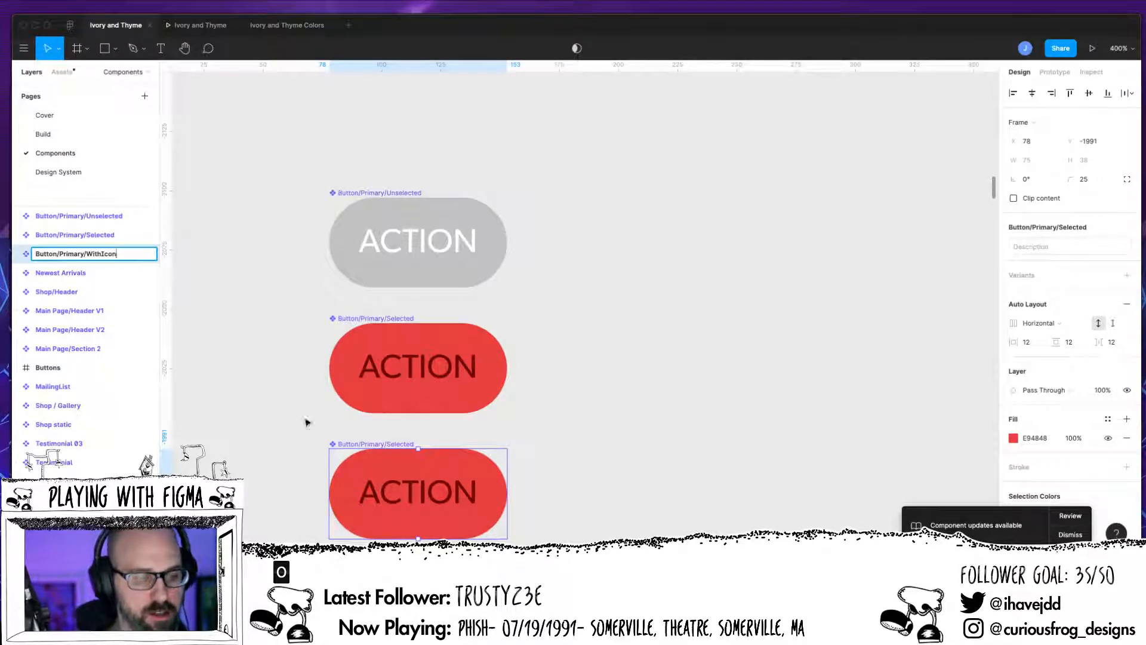
click(128, 270)
Step: Draw a triangle polygon about 20 × 20 beside the new button
click(138, 249)
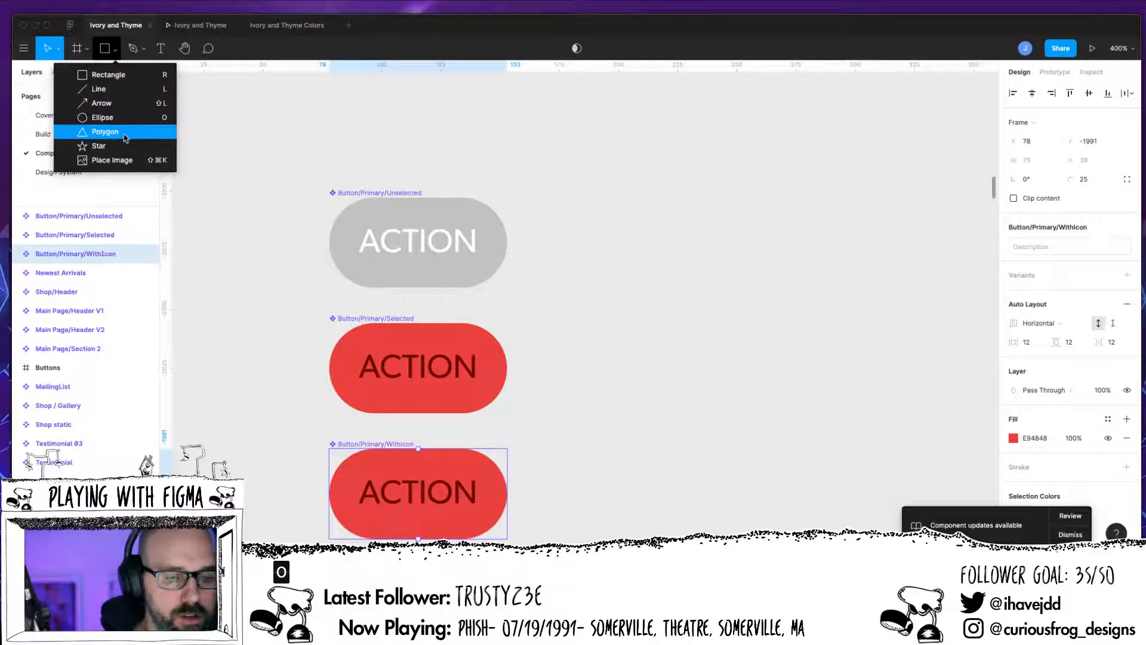
click(106, 132)
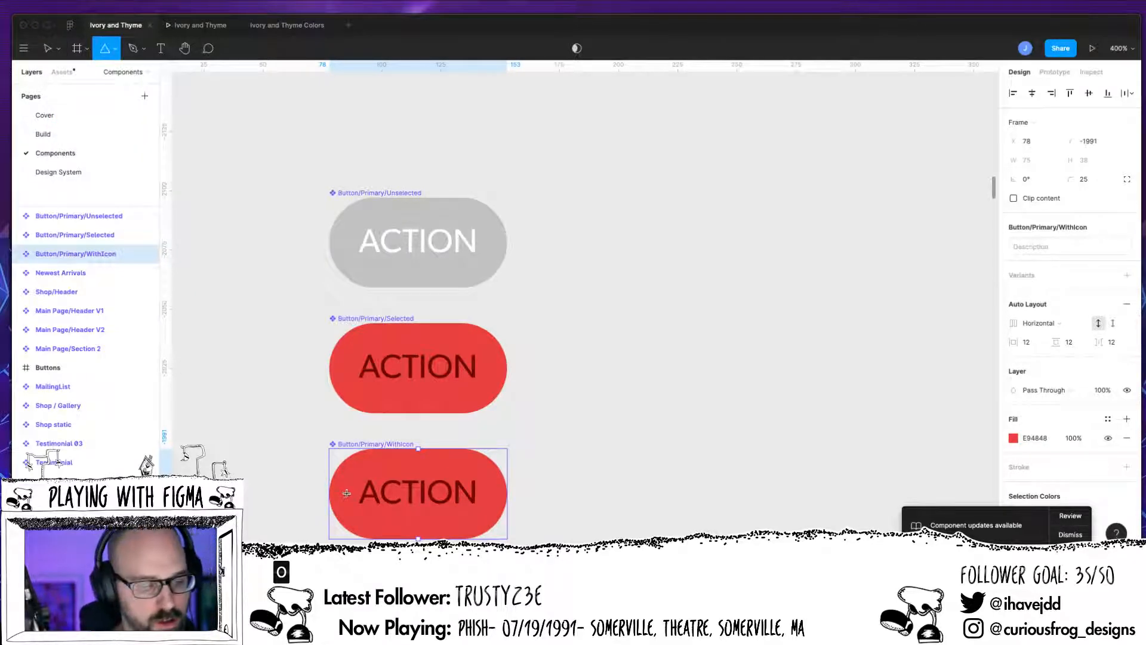
drag(610, 427, 659, 474)
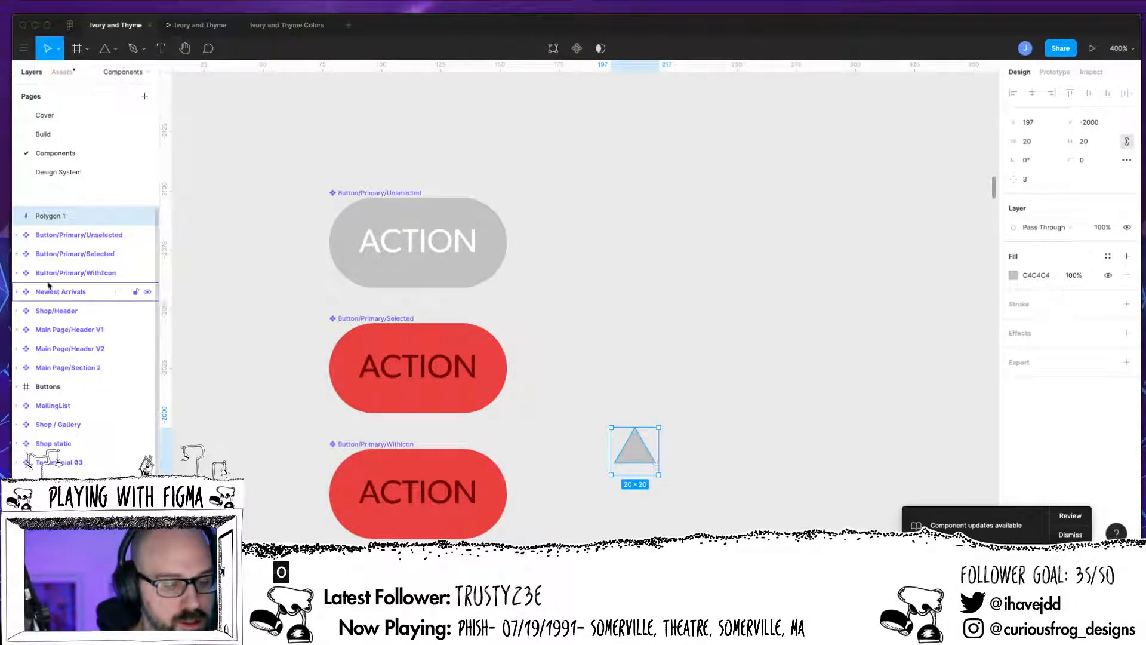
Step: Move the triangle into the Button/Primary/WithIcon component next to the ACTION text
click(16, 273)
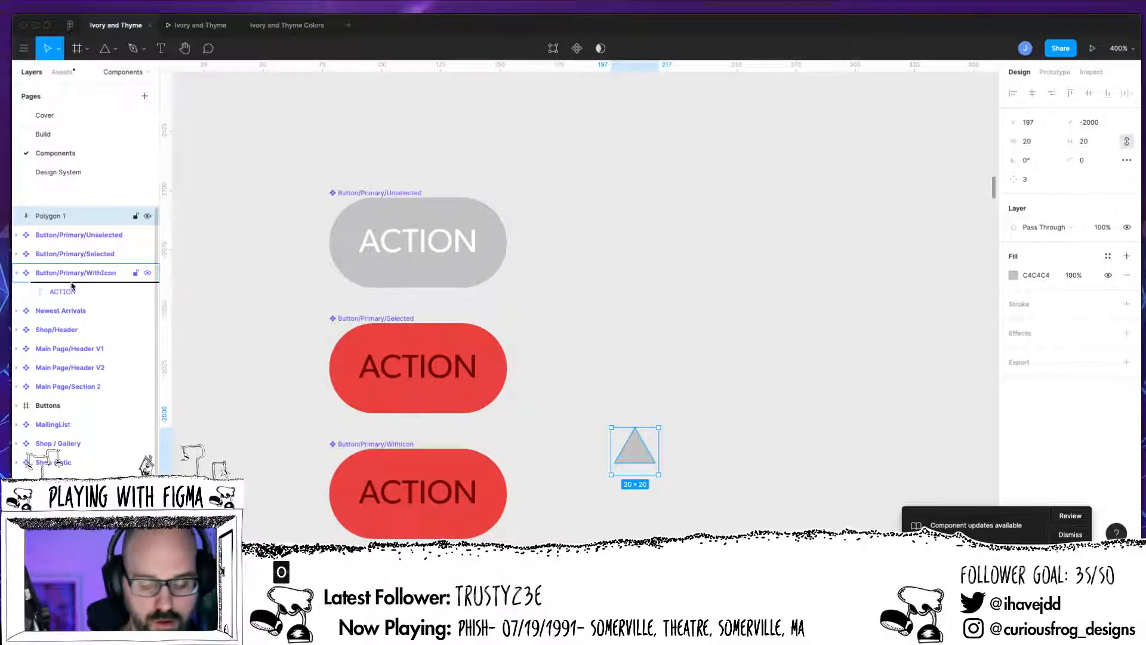
drag(71, 286, 71, 285)
scroll(67, 247, down, 1)
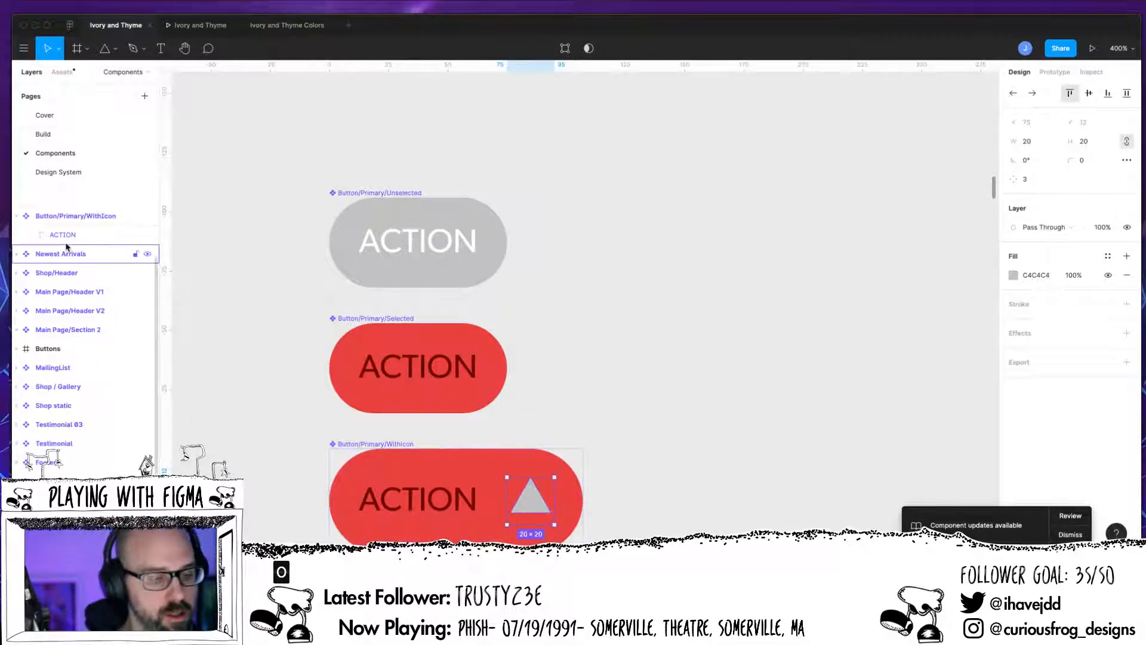
Step: Reorder the component's layers so the triangle sits before the ACTION text
click(74, 215)
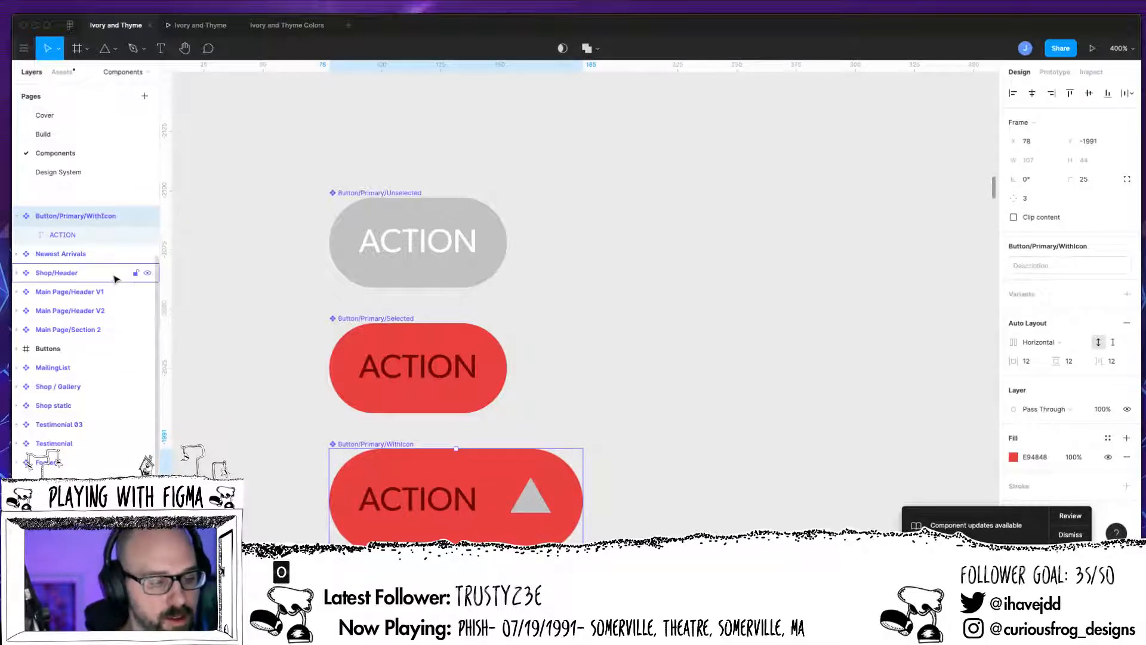
scroll(89, 263, up, 2)
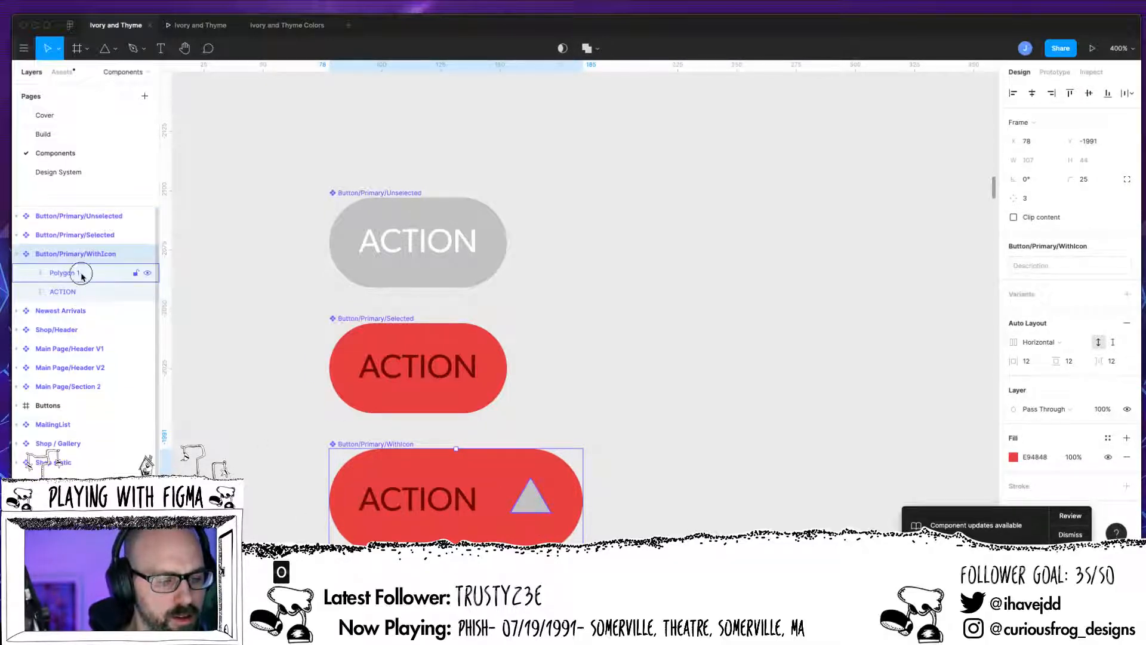
click(77, 277)
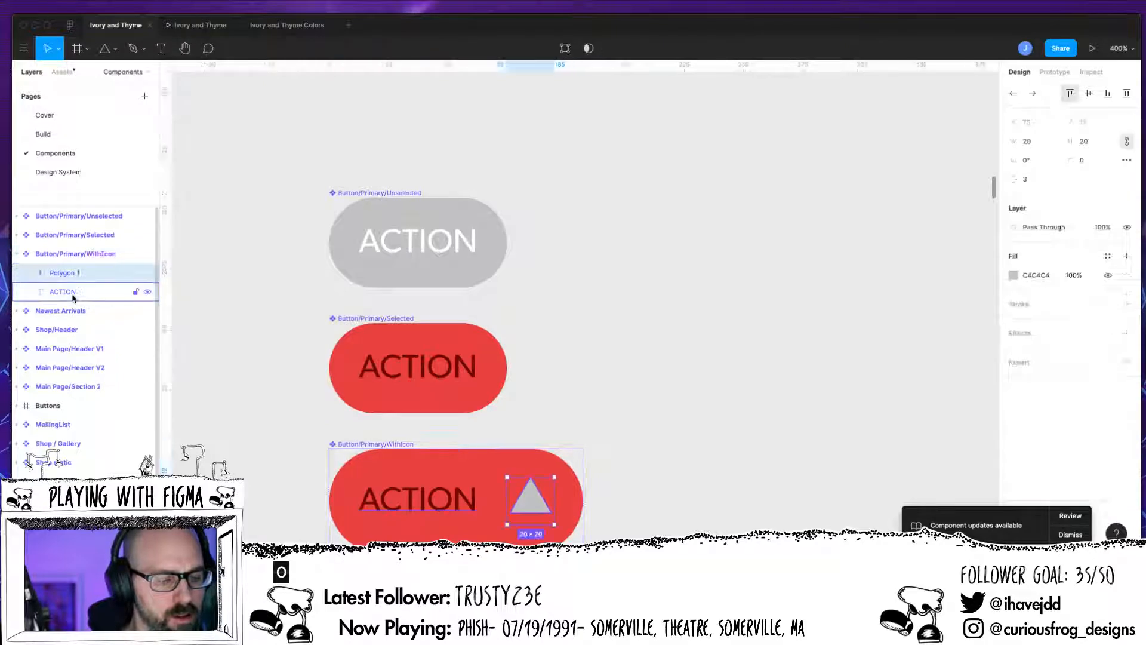
drag(77, 276, 68, 301)
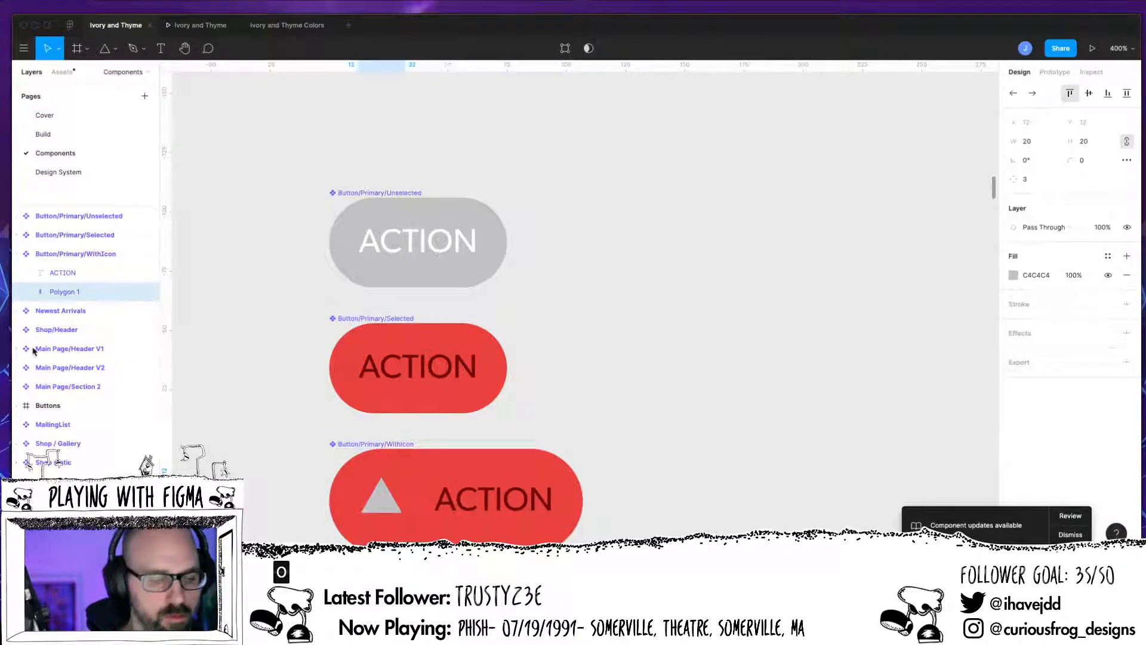
Step: Add a black 000000 stroke to the Button/Primary/WithIcon frame
click(93, 256)
drag(94, 256, 96, 258)
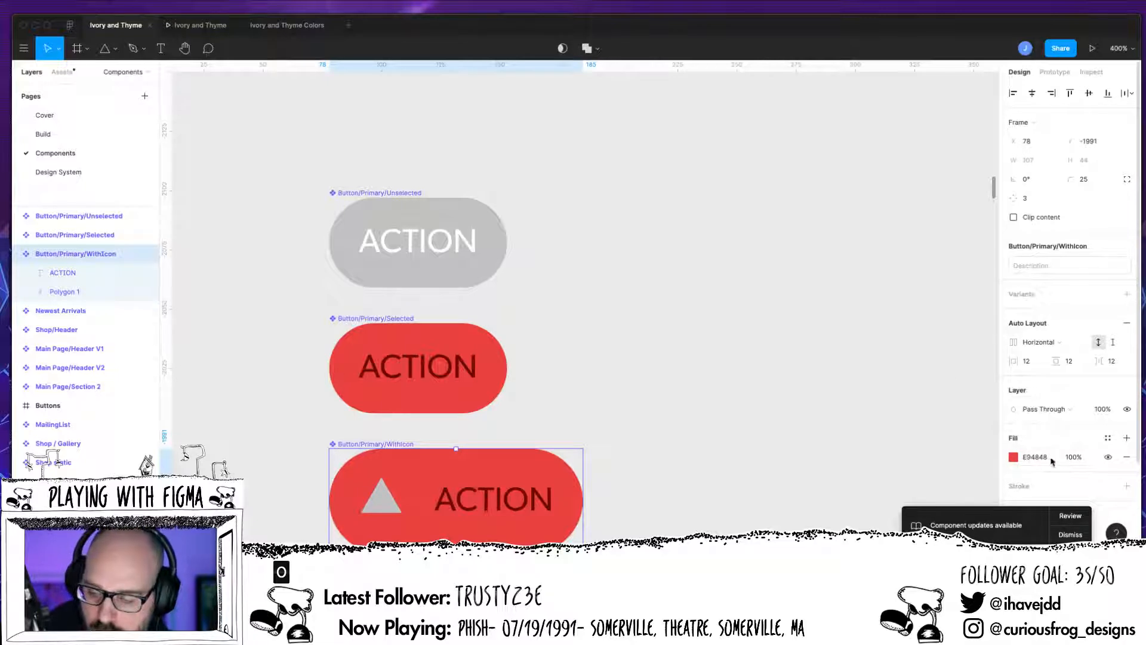
click(1127, 438)
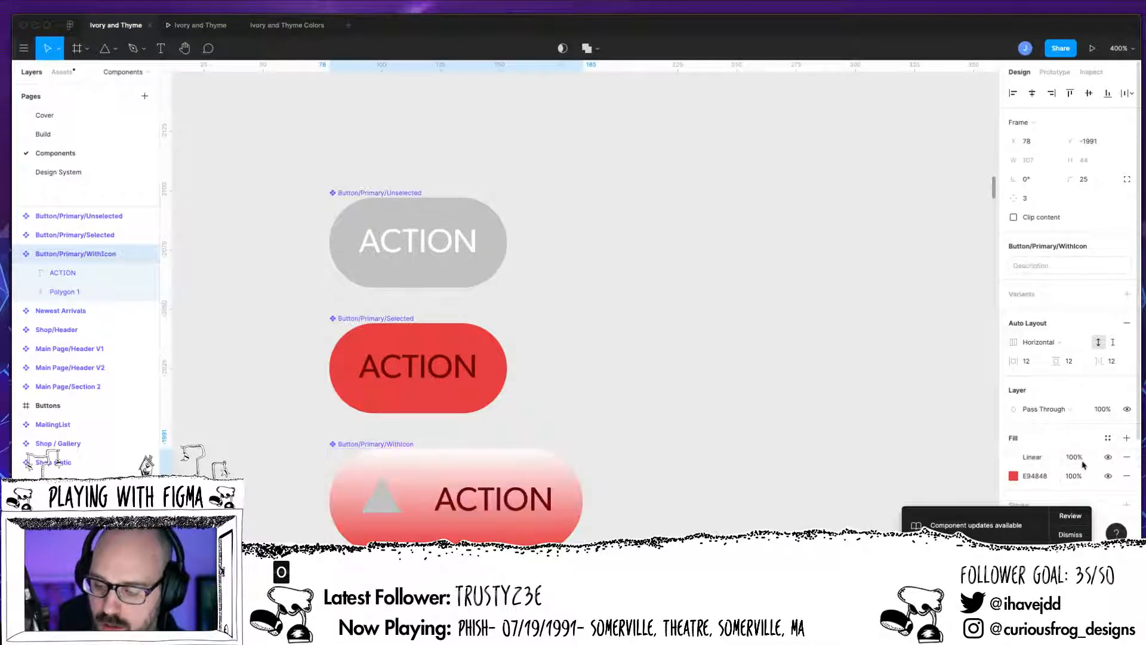
click(1126, 457)
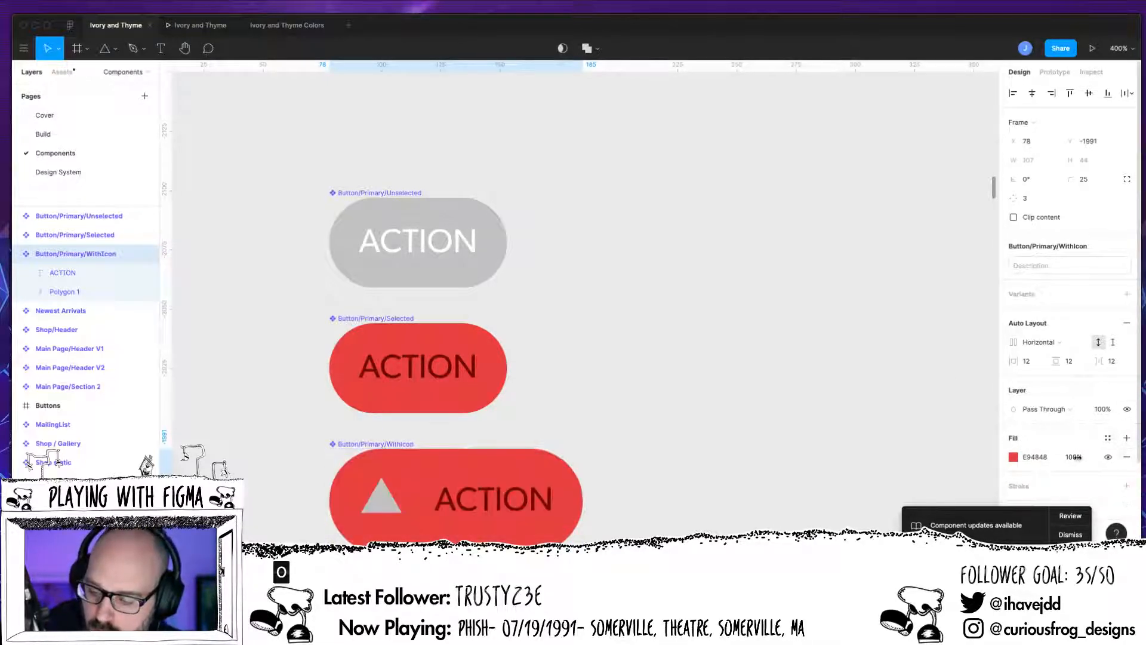
click(1127, 486)
scroll(1113, 465, down, 4)
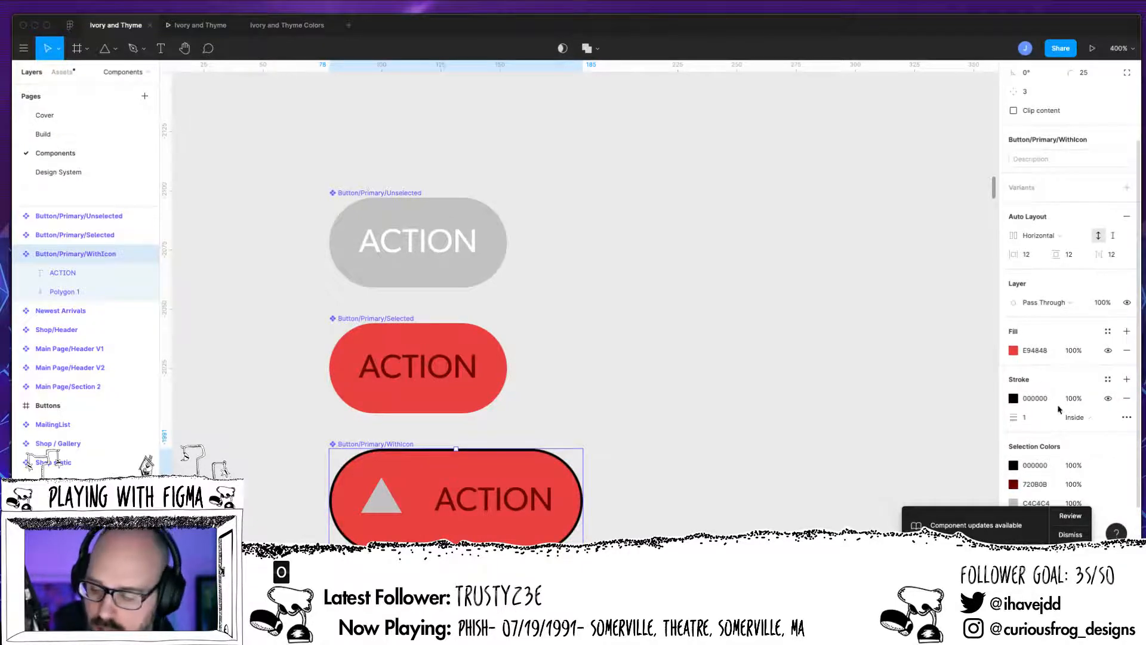
Step: Replace the WithIcon button's red fill with a white FFFFFF fill
click(1126, 351)
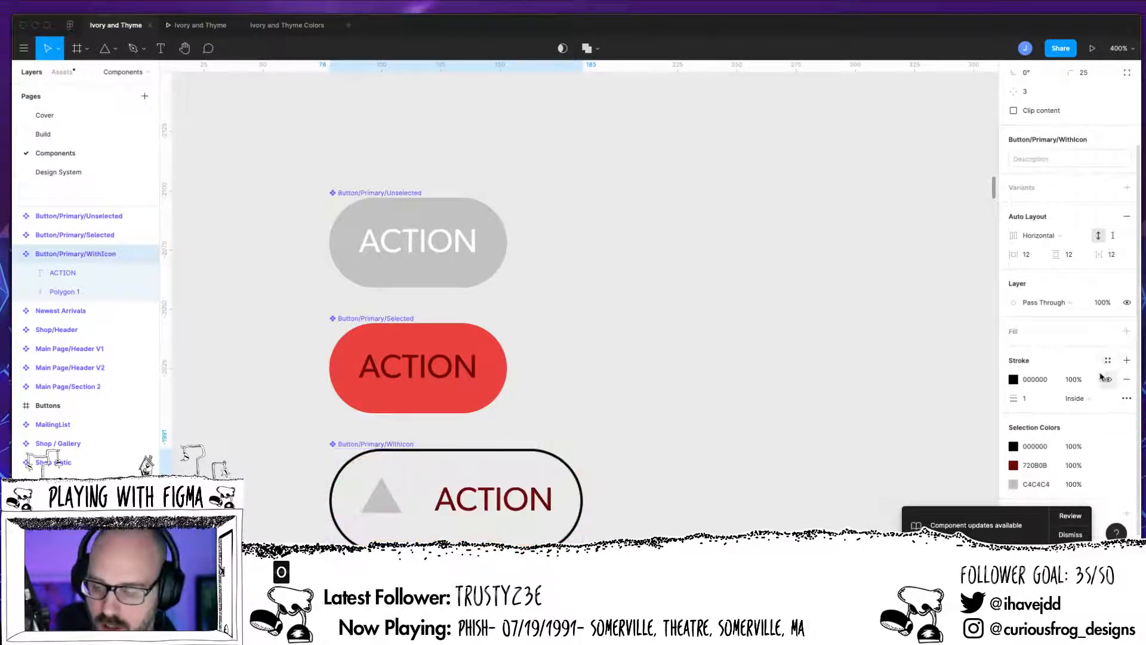
click(1126, 332)
click(1012, 351)
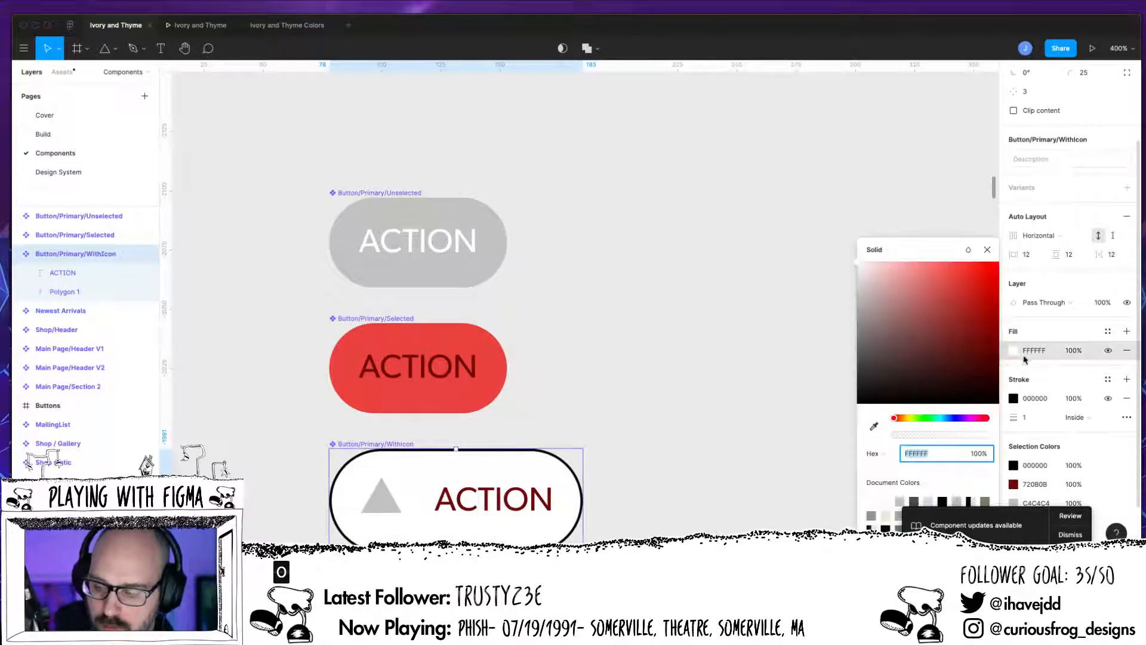
click(986, 250)
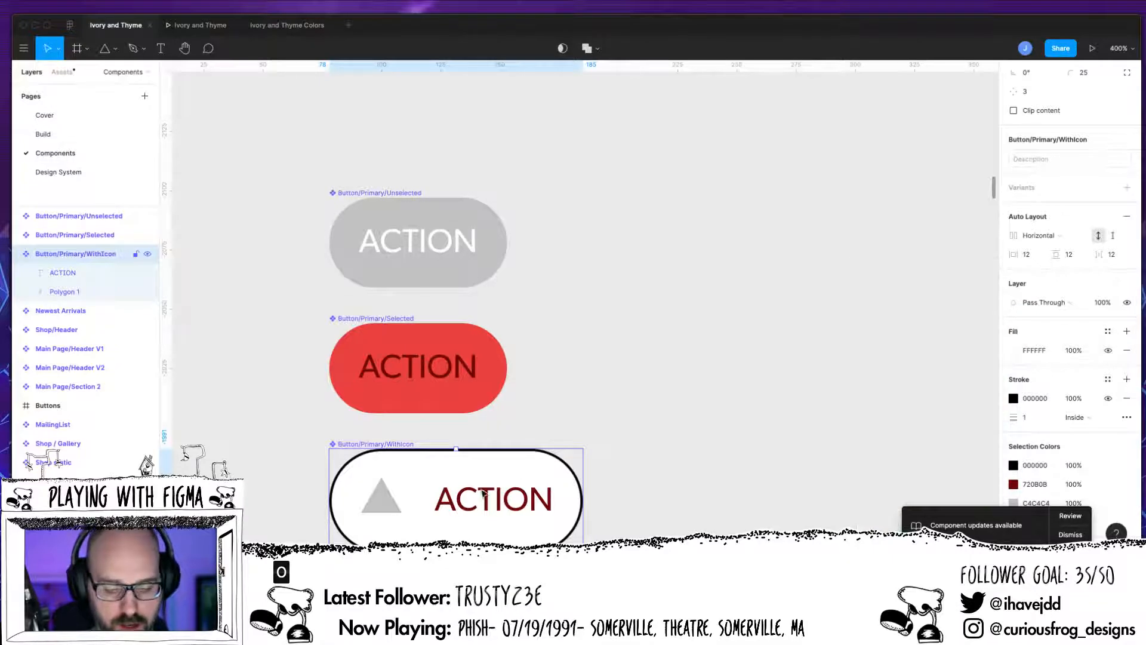
Step: Change the WithIcon button's ACTION text colour to dark 2F1515
double_click(488, 508)
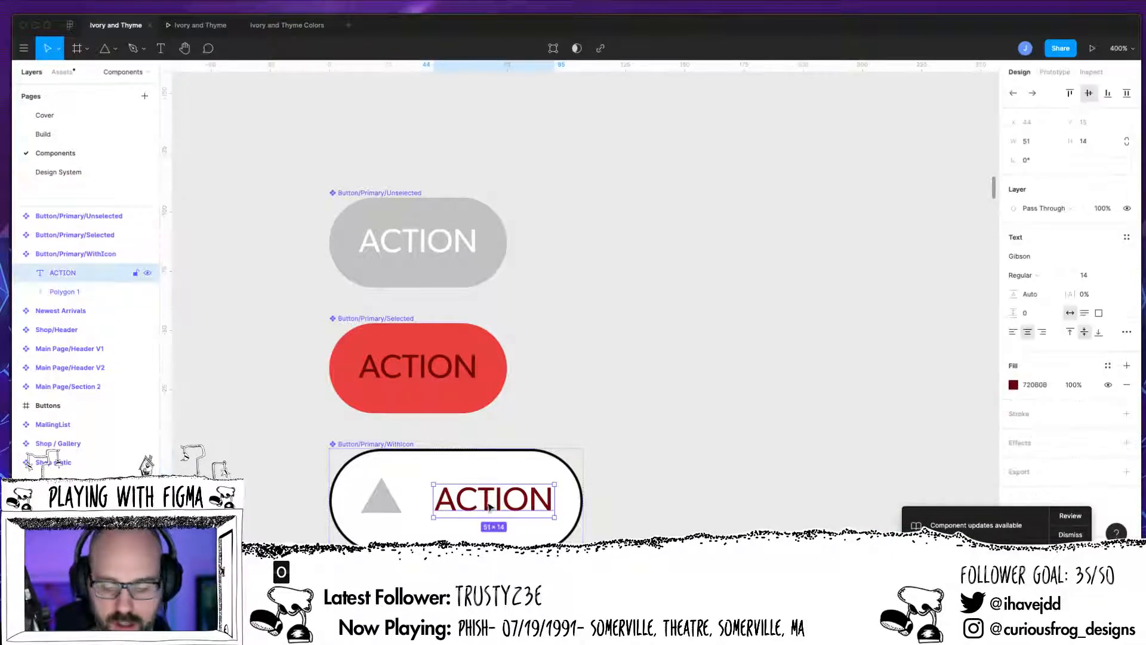
double_click(493, 508)
key(ctrl+a)
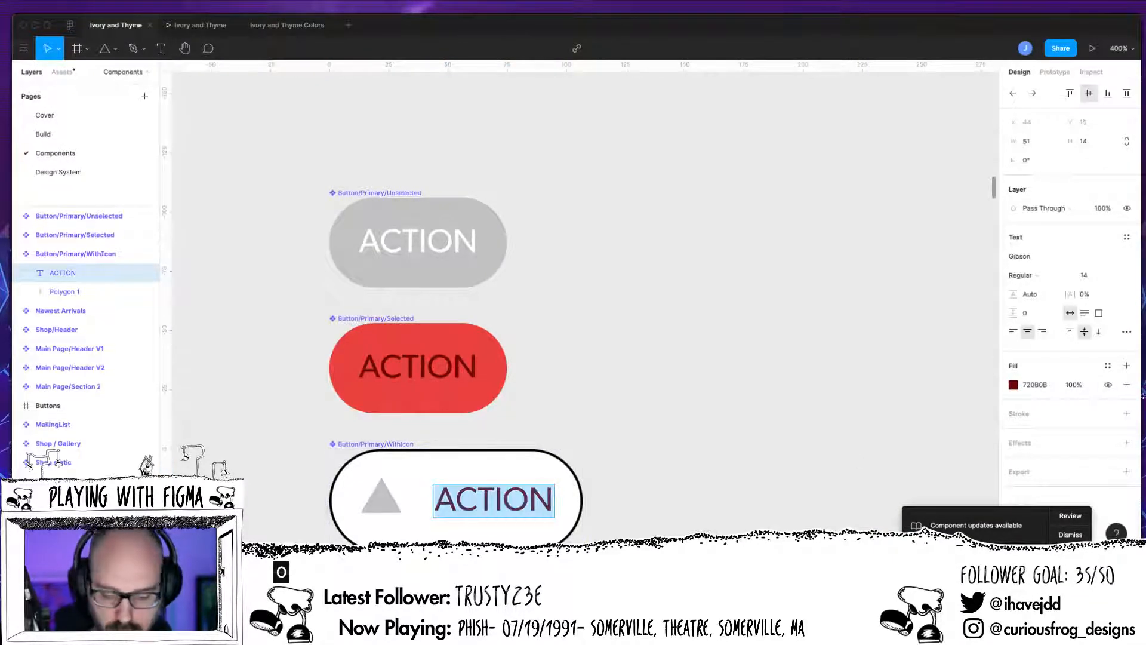
click(1013, 384)
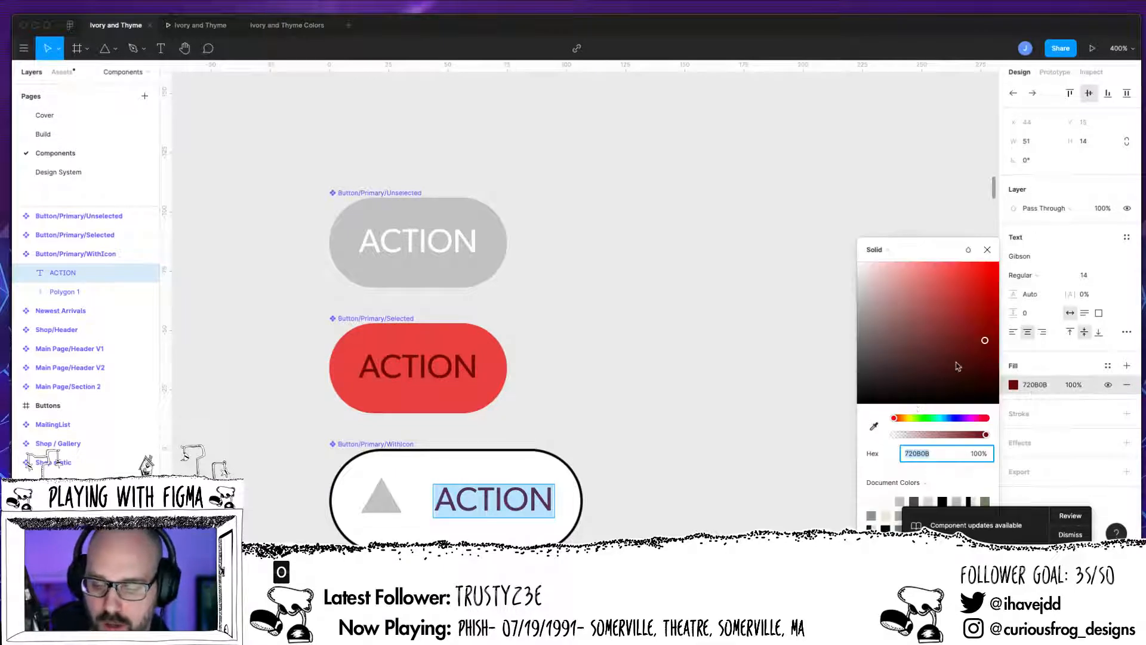
drag(958, 366, 935, 377)
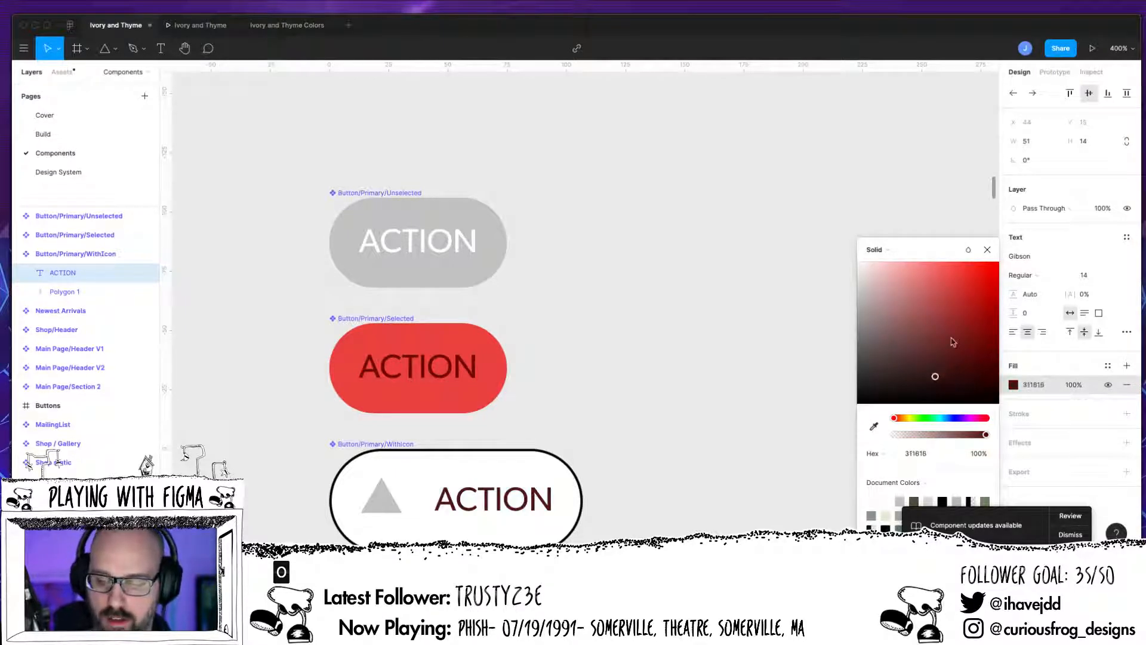
click(988, 251)
key(Escape)
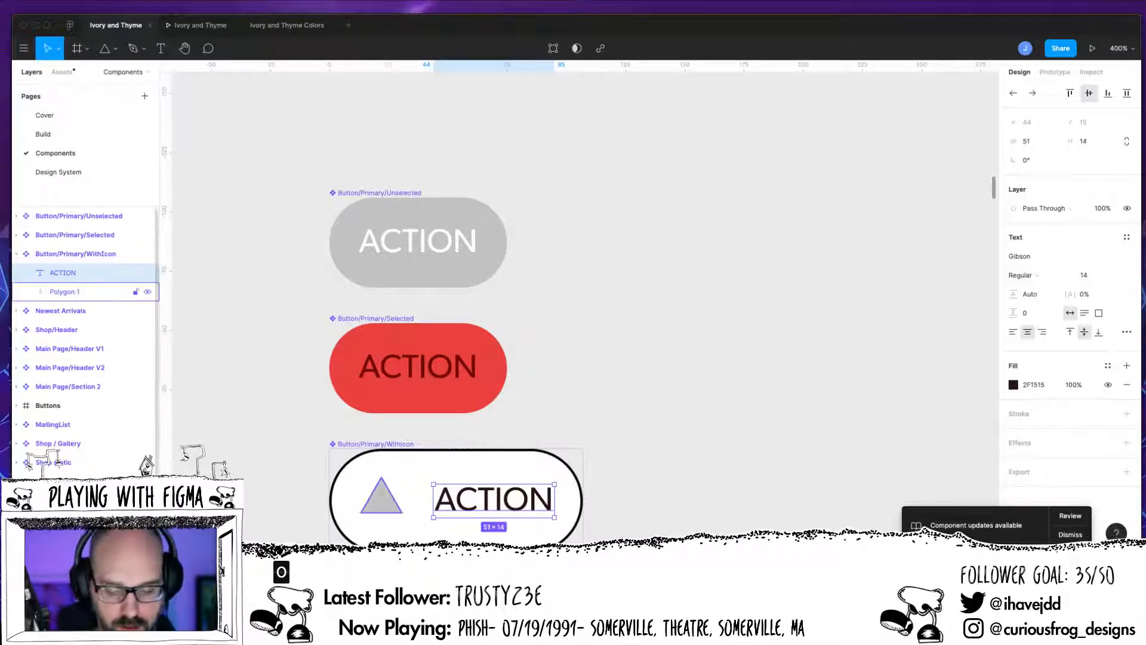
Step: Set the triangle's fill colour to near-black 232121
click(65, 291)
click(1015, 276)
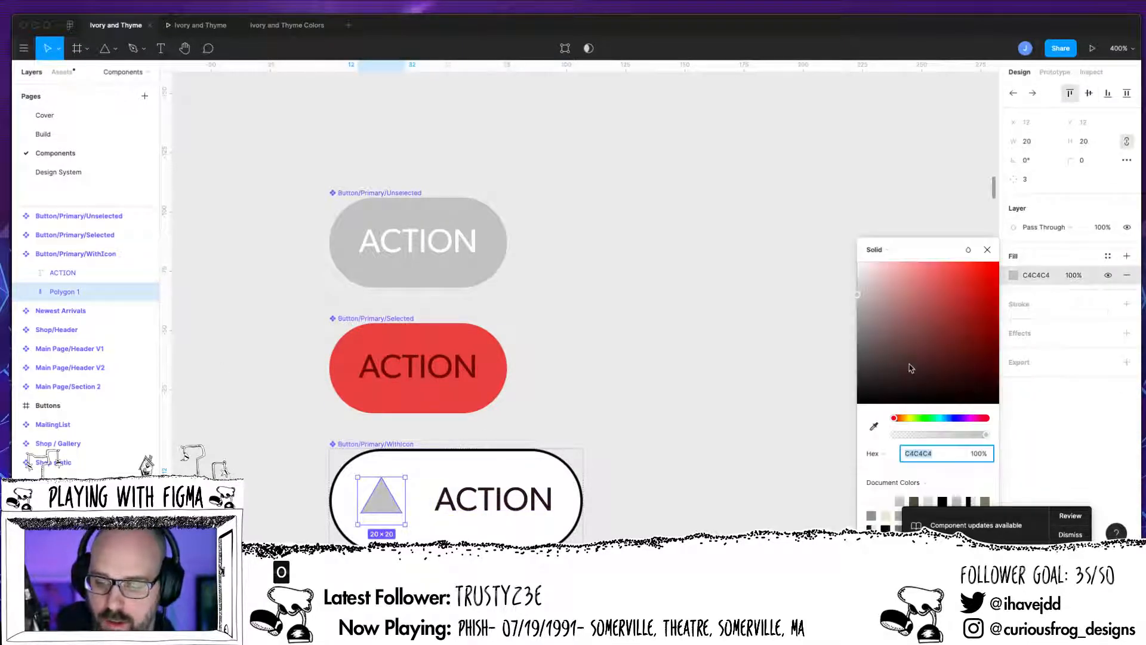
drag(875, 378, 864, 384)
click(987, 250)
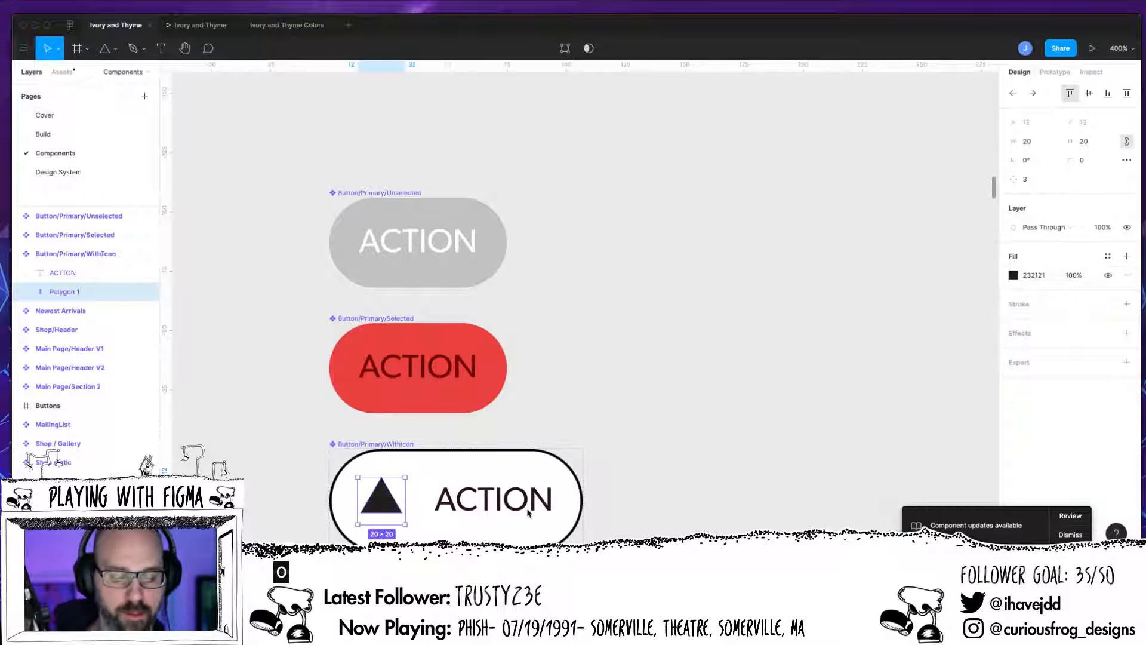
click(693, 427)
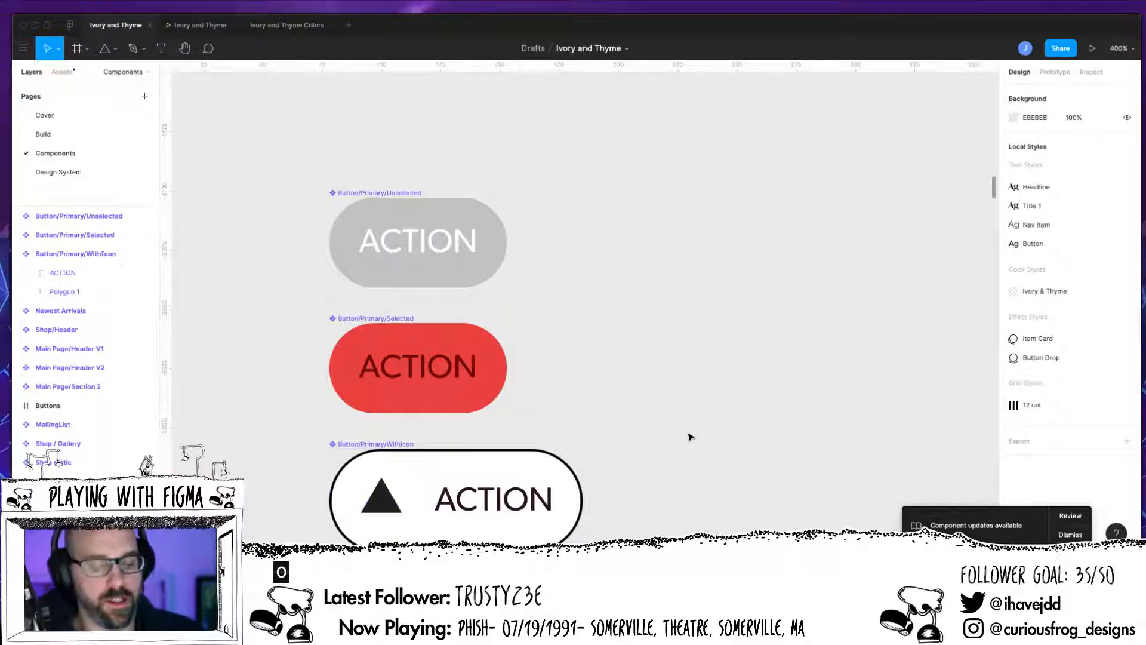
scroll(686, 422, down, 3)
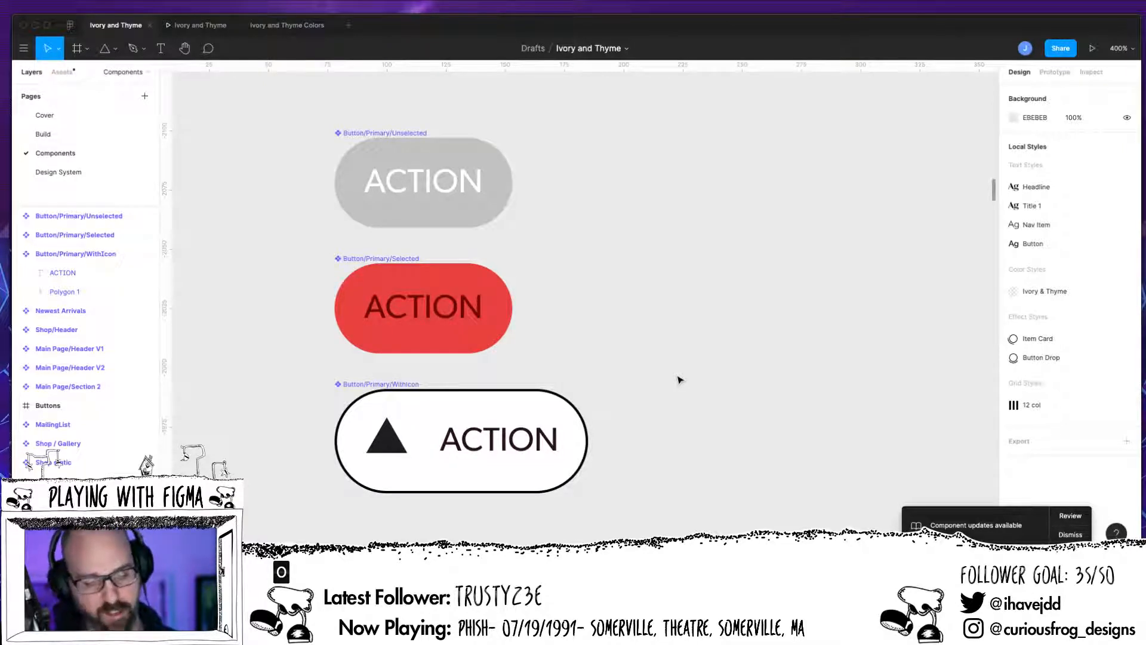
Step: Rename the WithIcon button component as Button/Primary/WithIconLeft
double_click(104, 254)
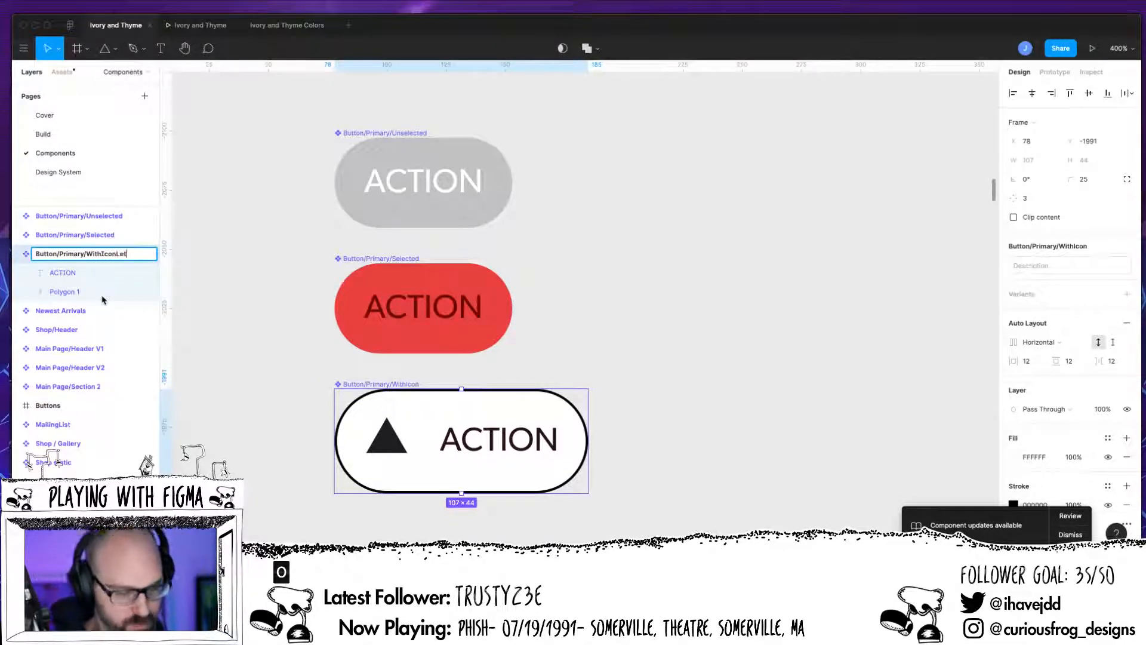
key(Return)
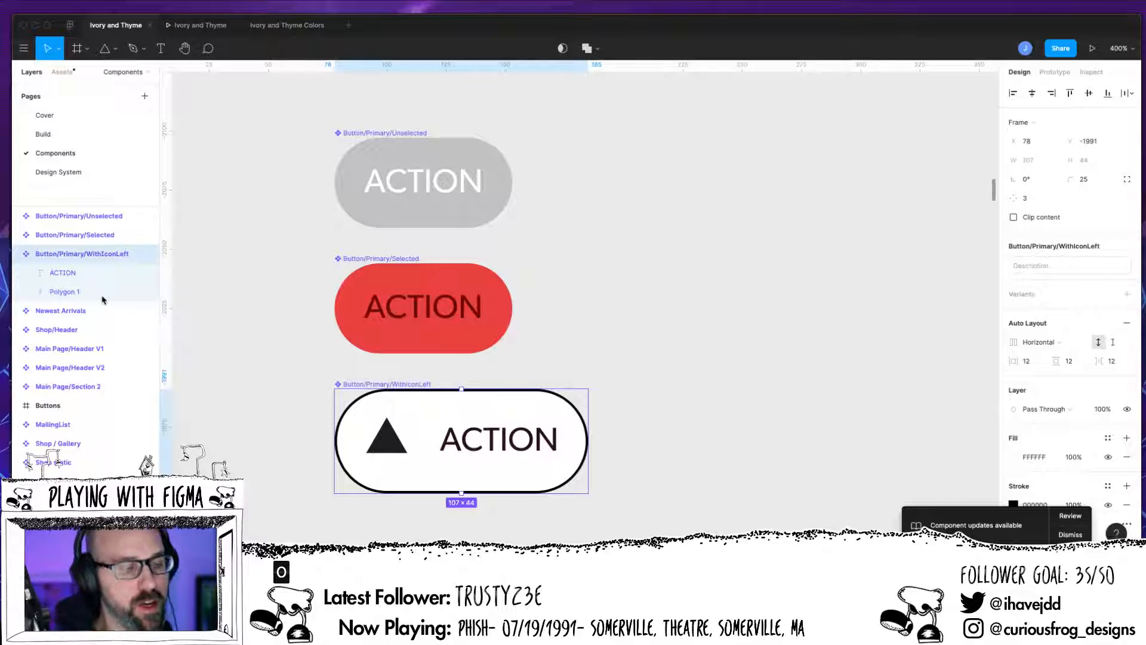
click(18, 254)
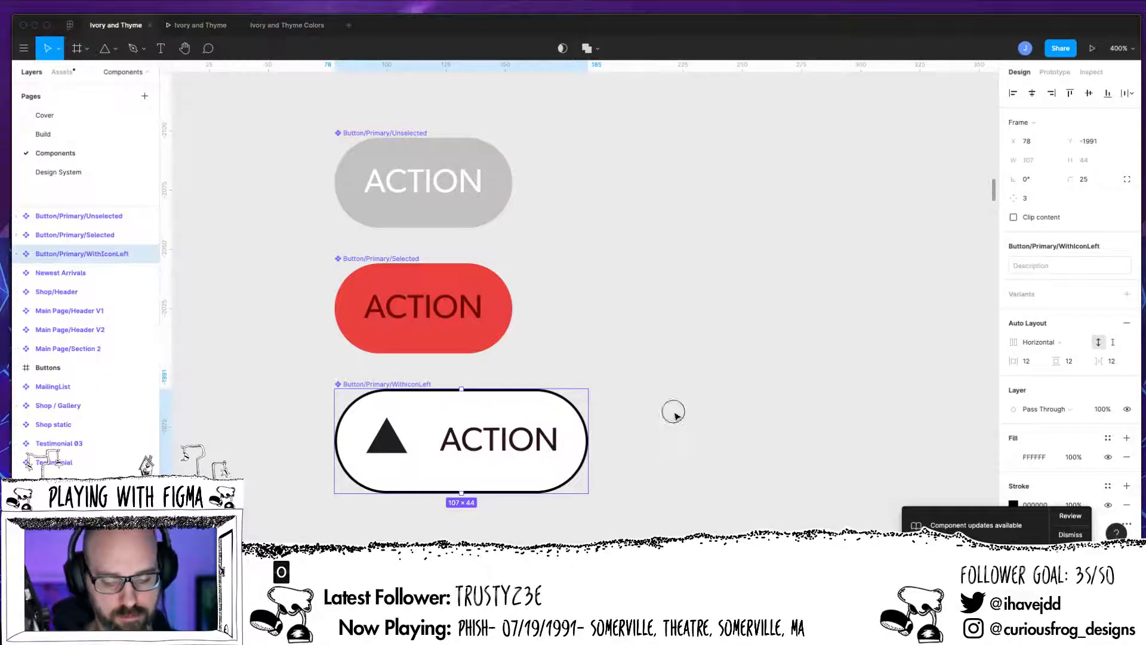
Step: Duplicate the WithIconLeft button directly below itself and turn the copy into a component
drag(615, 409, 626, 306)
drag(534, 339, 535, 475)
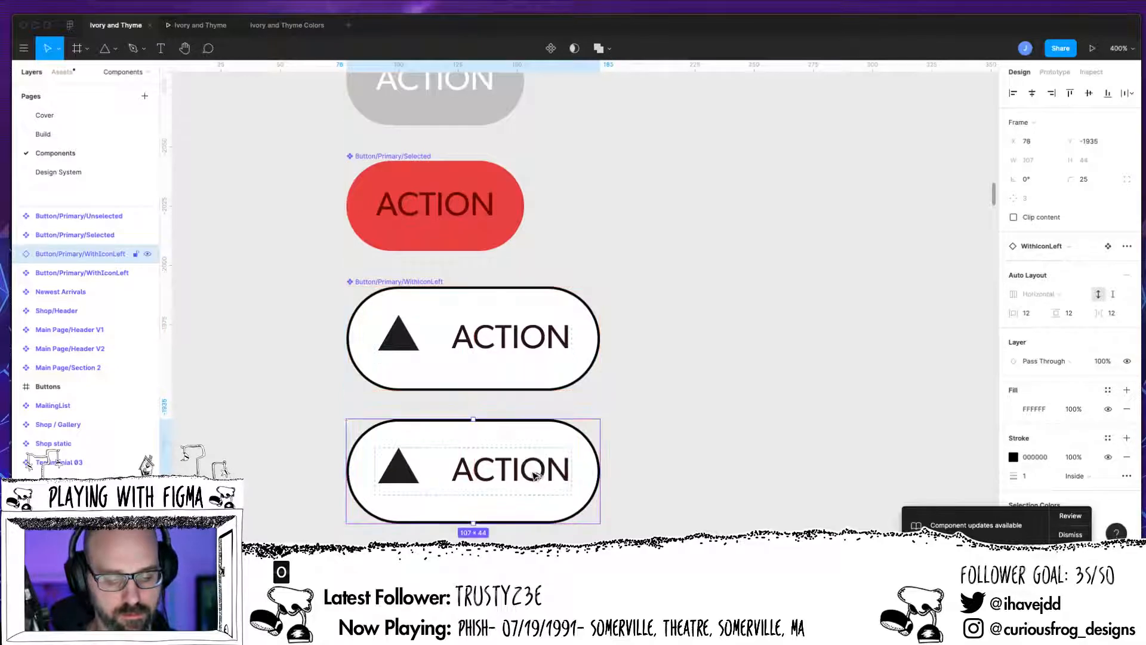
key(Down)
key(Down)
key(Down)
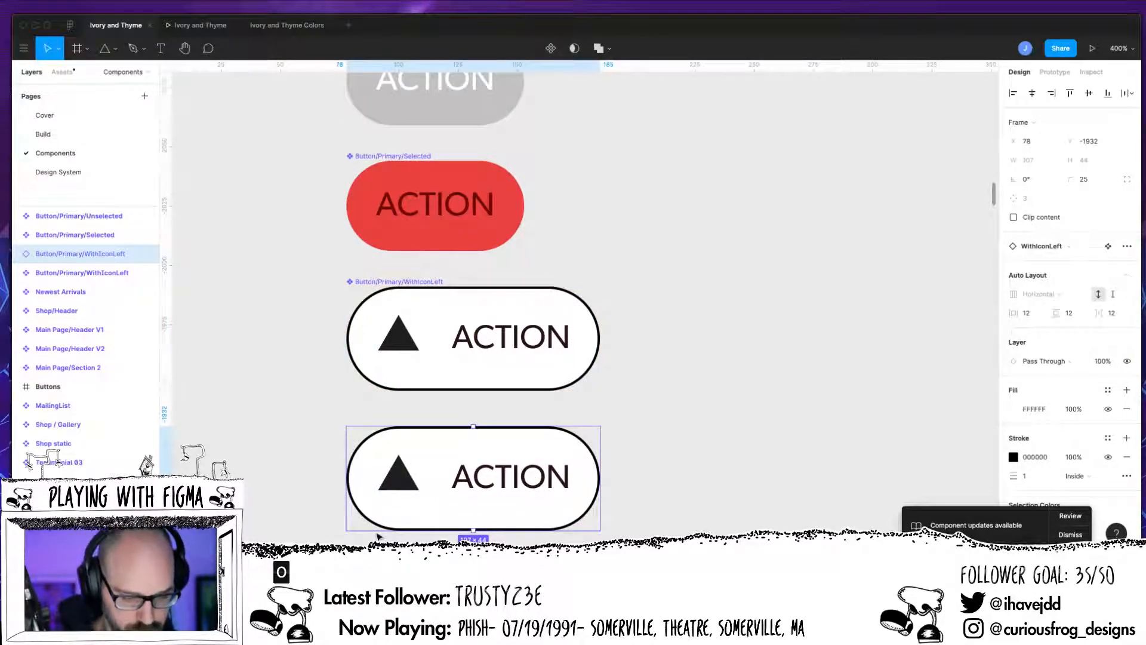
key(ctrl+alt+k)
Step: Rename the copy as Button/Primary/WithIconRight and place it after WithIconLeft in the layer list
double_click(129, 256)
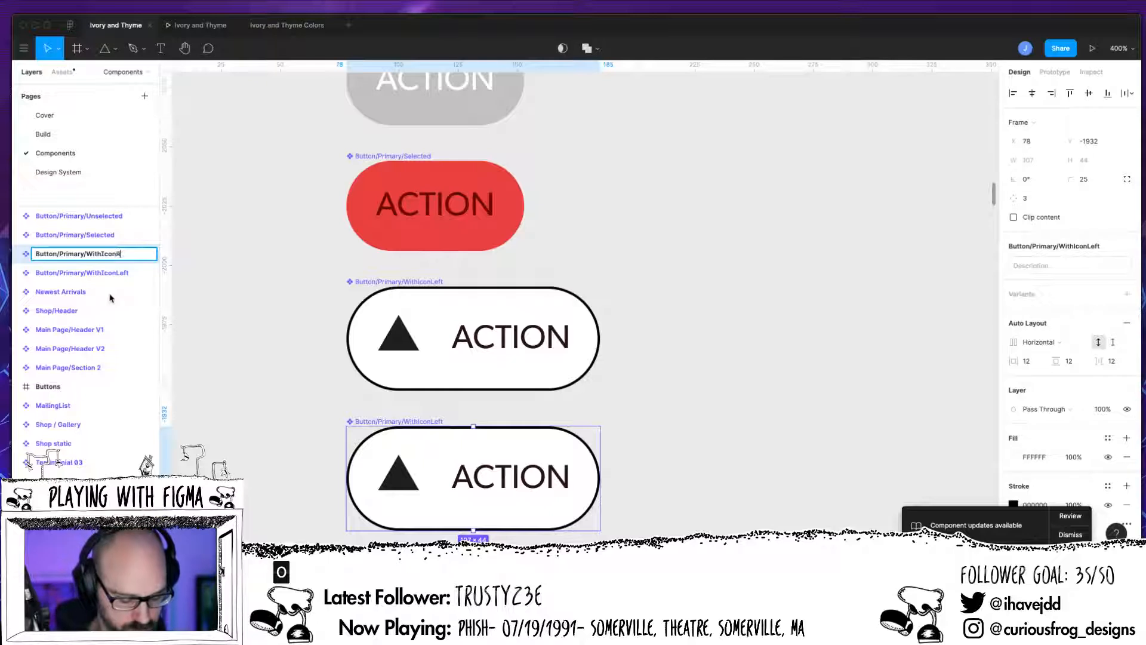
key(Return)
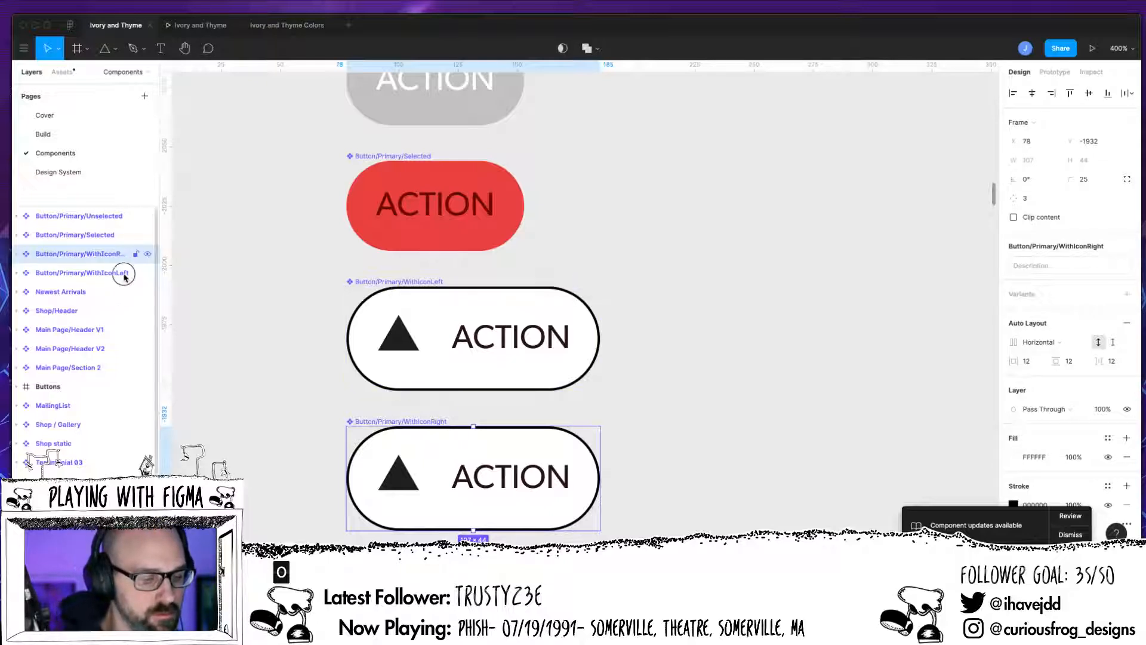
drag(125, 256, 122, 278)
click(17, 273)
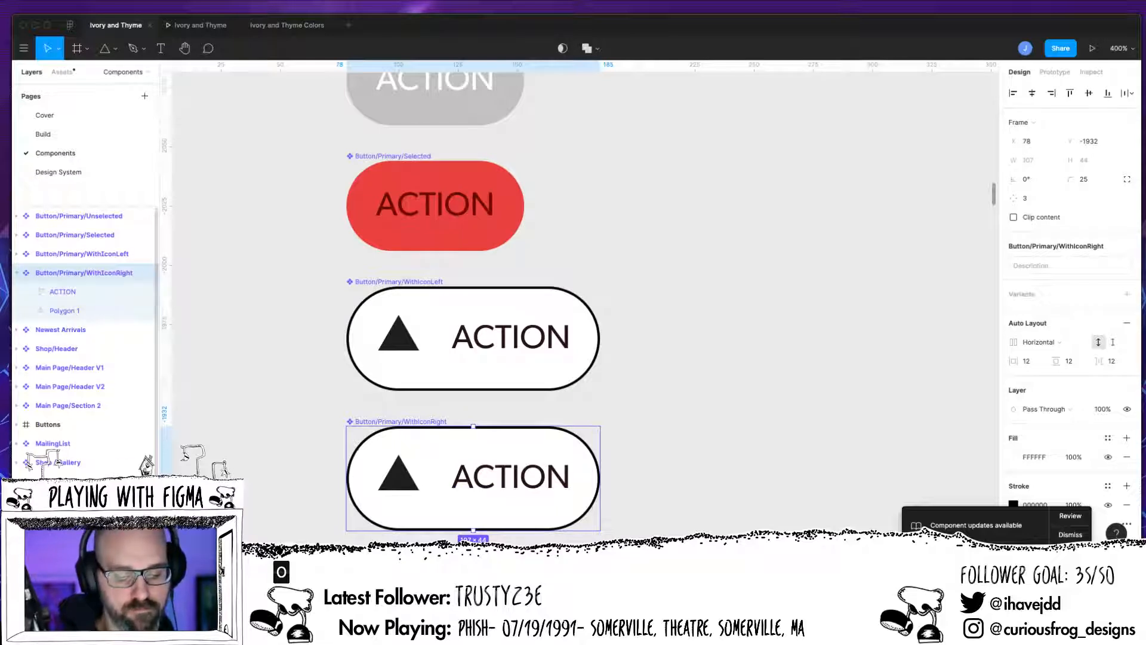
Step: Move the triangle after the ACTION text so the icon sits on the right of the WithIconRight button
drag(69, 294, 67, 320)
mouse_move(70, 295)
mouse_down()
mouse_move(69, 311)
mouse_move(71, 286)
mouse_up()
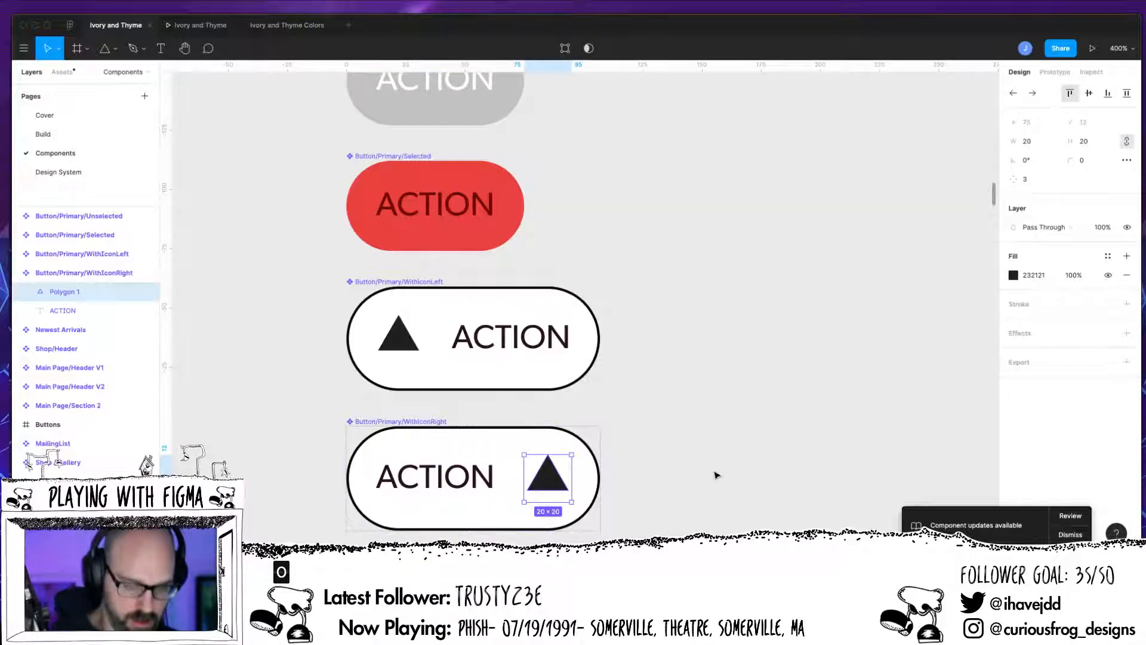
key(minus)
click(656, 398)
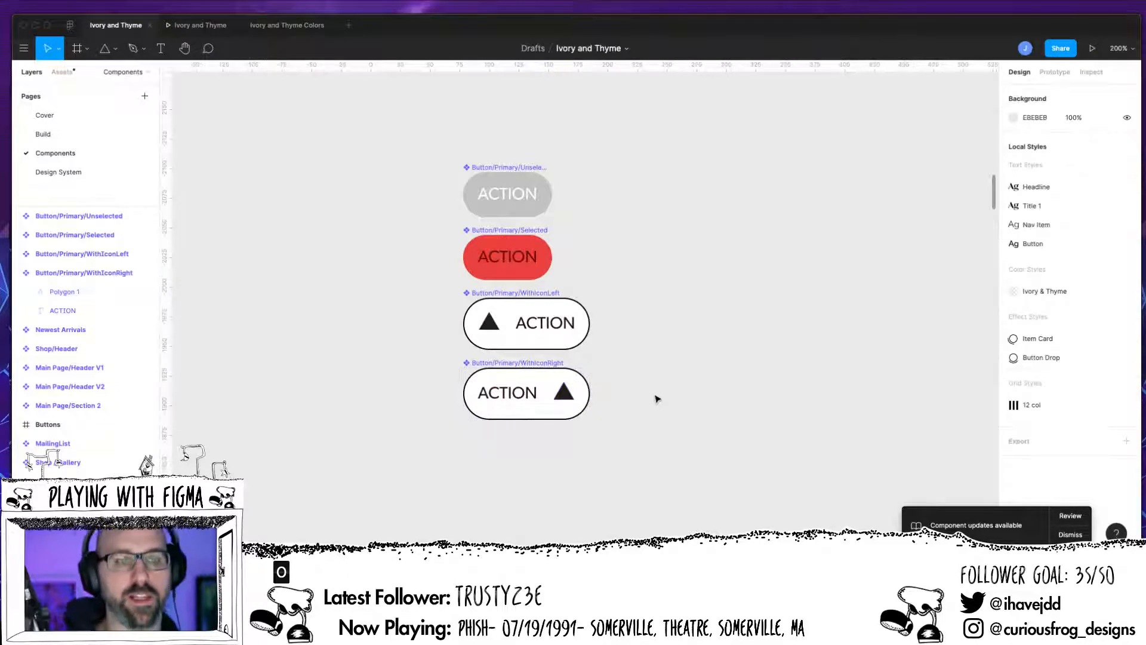
Step: Select all four button components and combine them as variants
drag(418, 152, 753, 466)
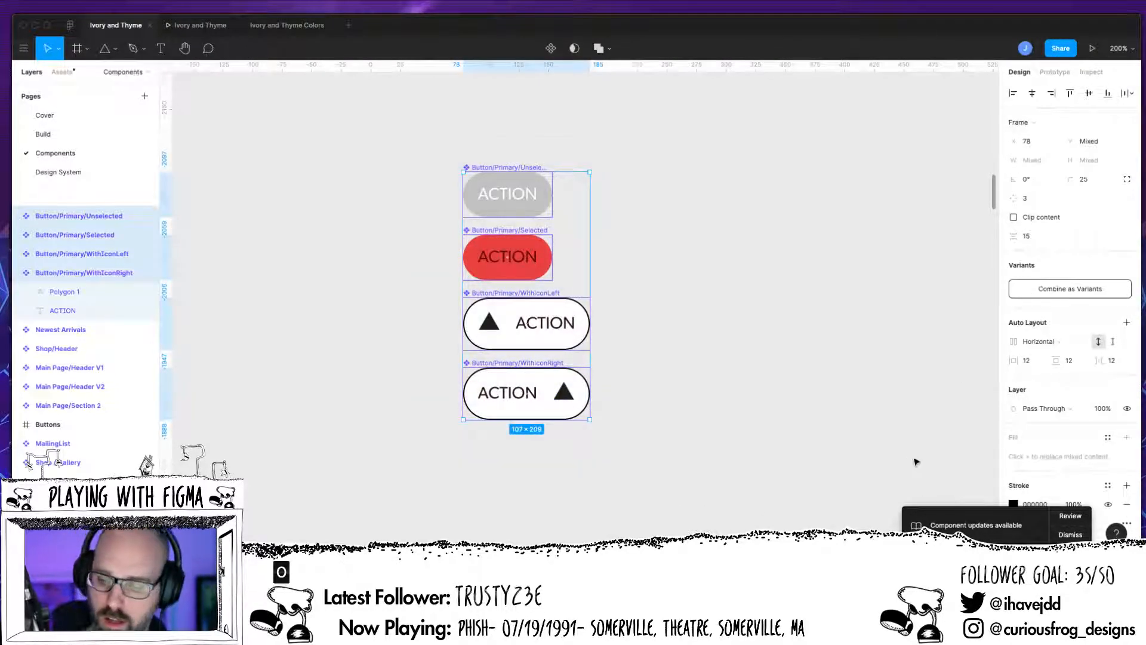
click(1062, 290)
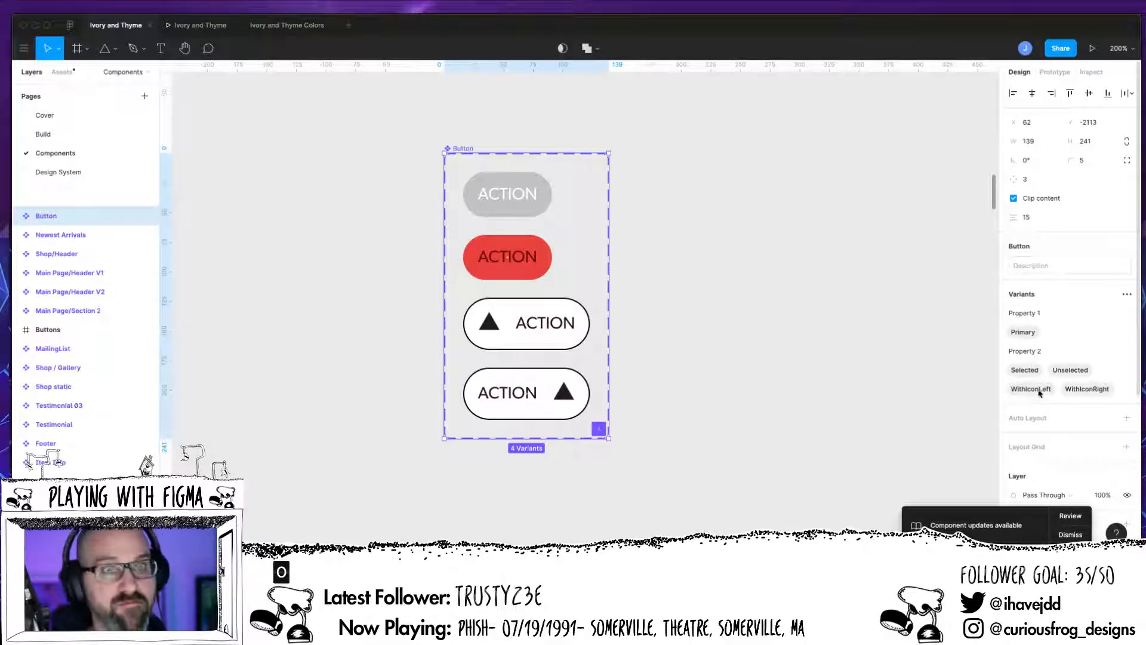
double_click(1029, 316)
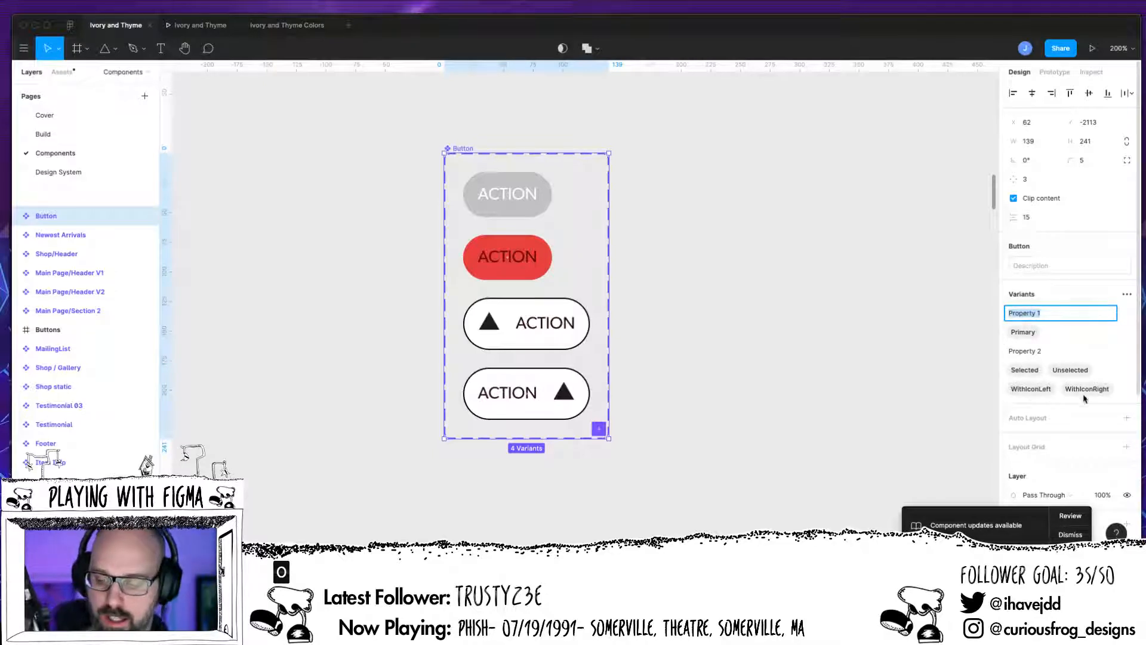
click(735, 270)
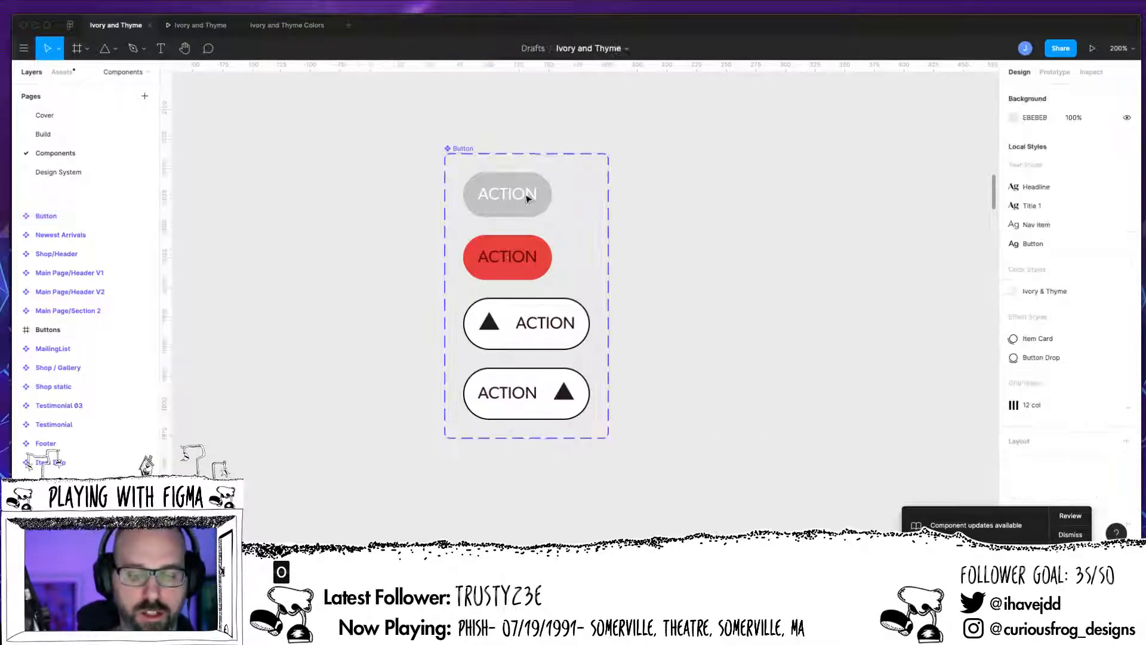
Step: Copy the Unselected button variant, paste it into the Shop static Alt01 earrings/hover page and place it above the gallery
click(534, 207)
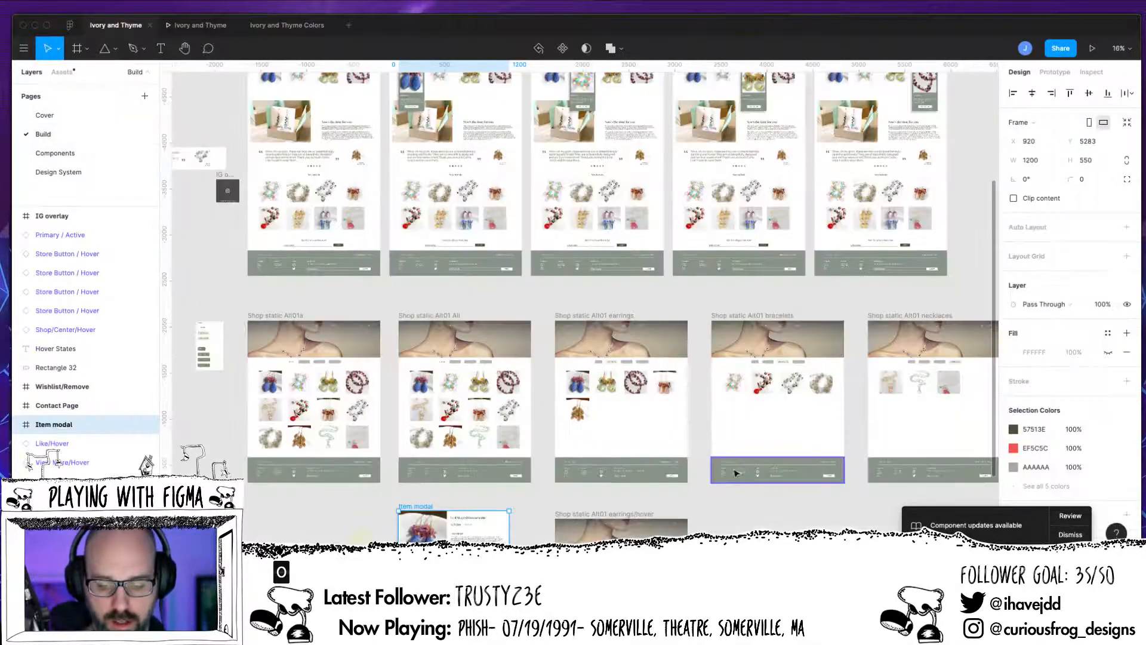
drag(725, 481, 719, 331)
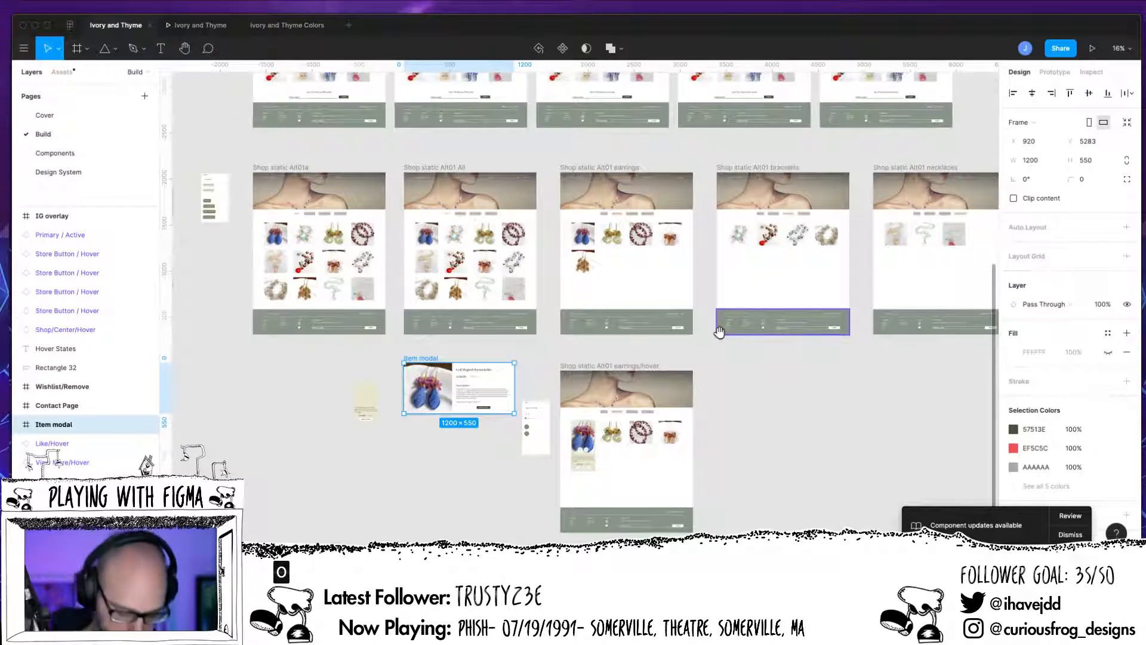
key(super+equal)
key(super+equal)
drag(801, 426, 666, 49)
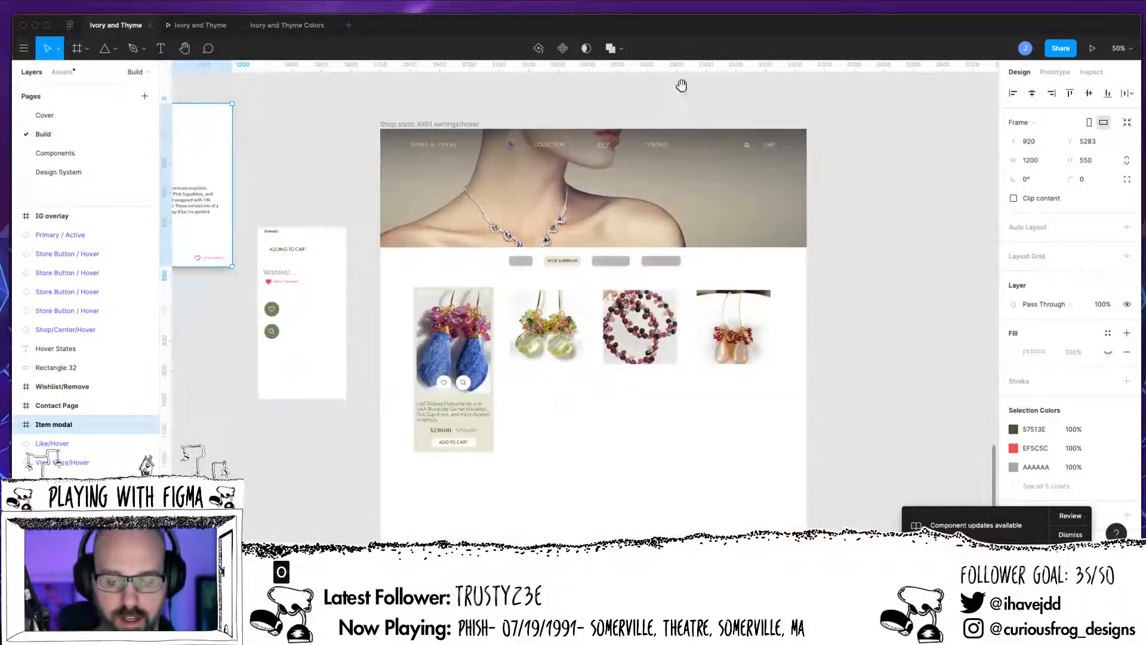
drag(709, 385, 714, 216)
click(711, 400)
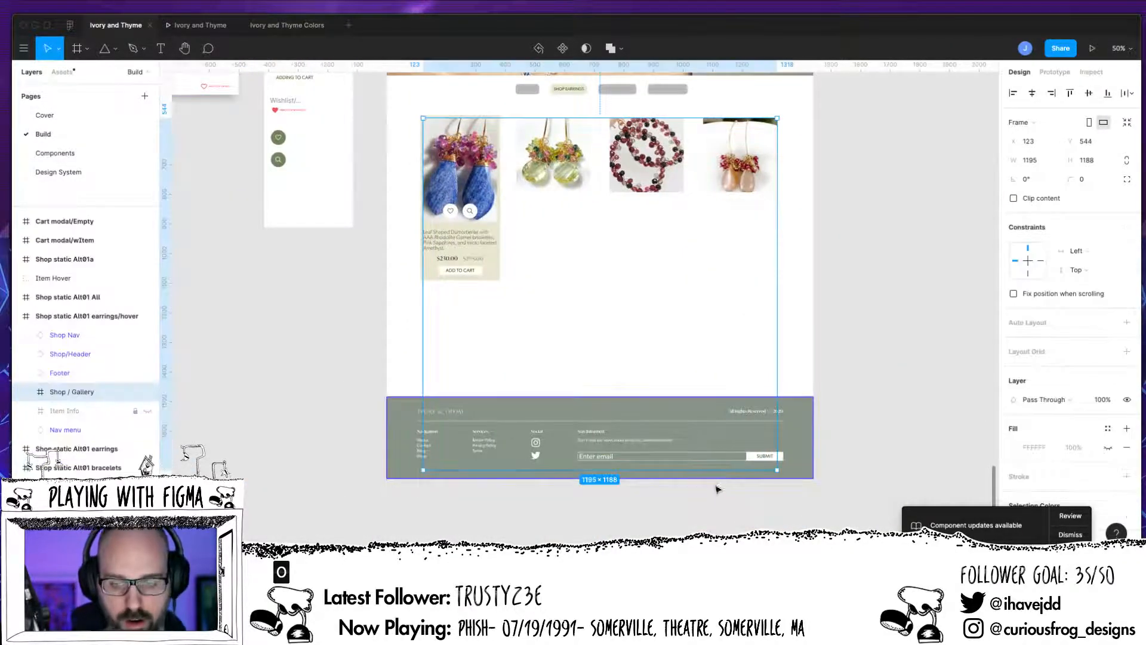
key(super+v)
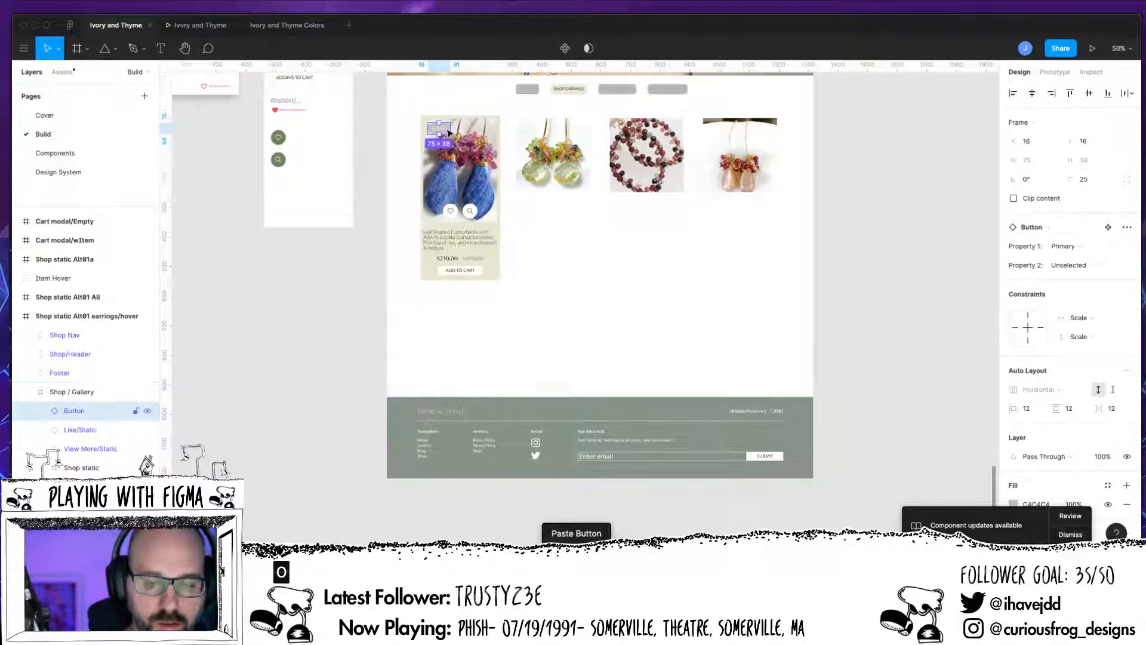
drag(448, 133, 443, 107)
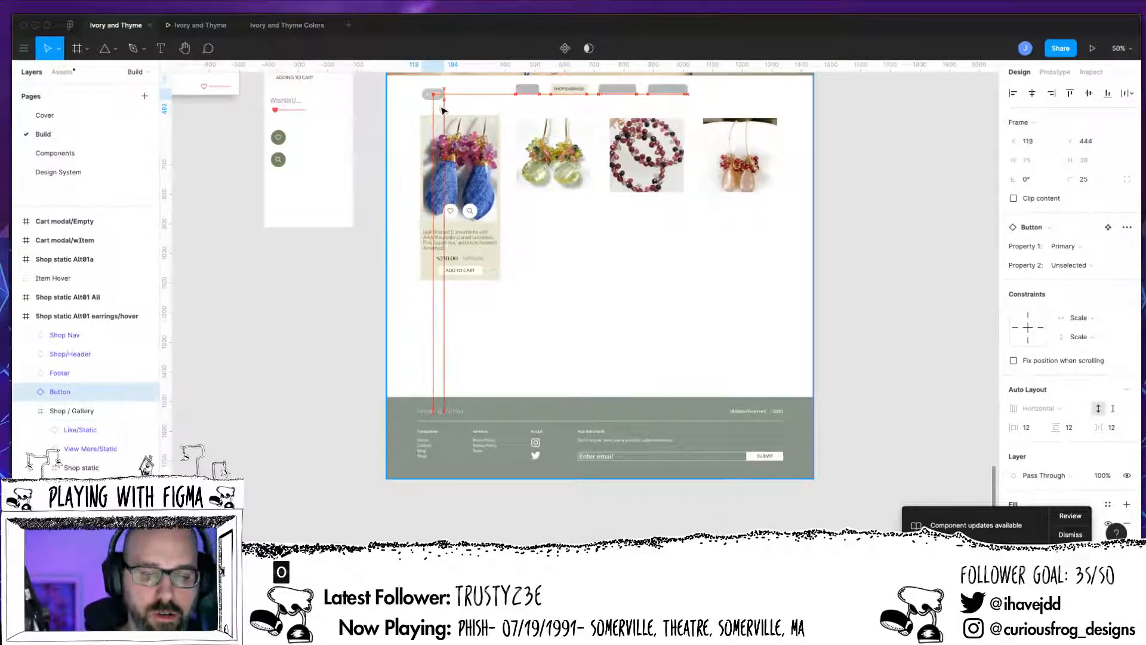
Step: Change the pasted button's text to SHOP ALL
key(super+plus)
key(super+plus)
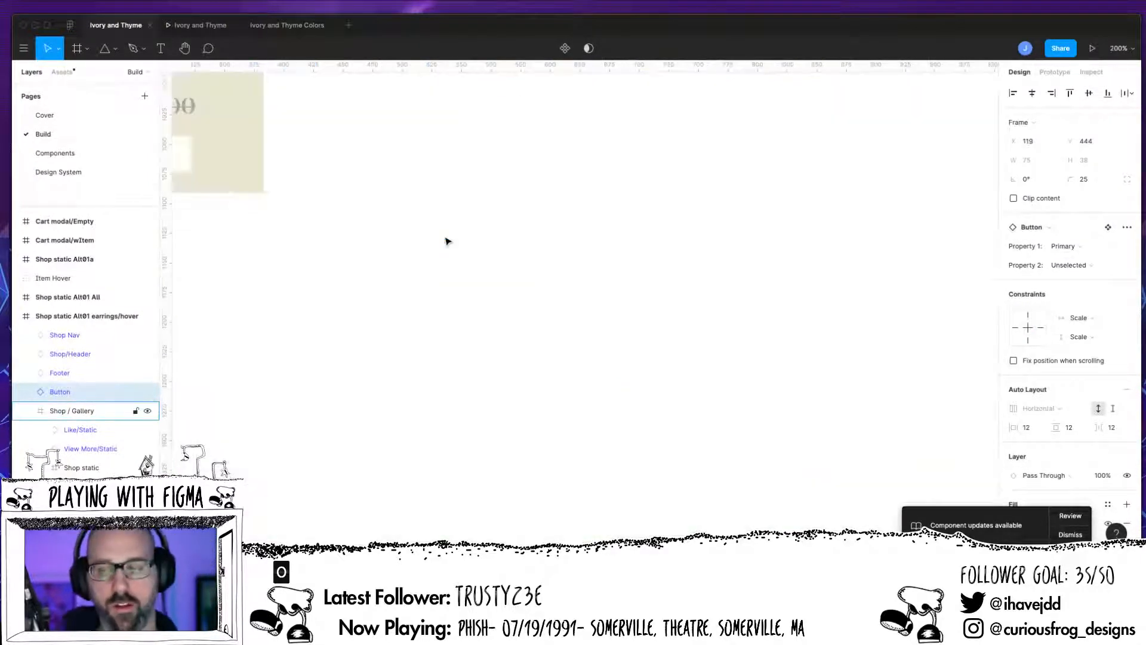
drag(334, 197, 560, 530)
drag(520, 155, 691, 507)
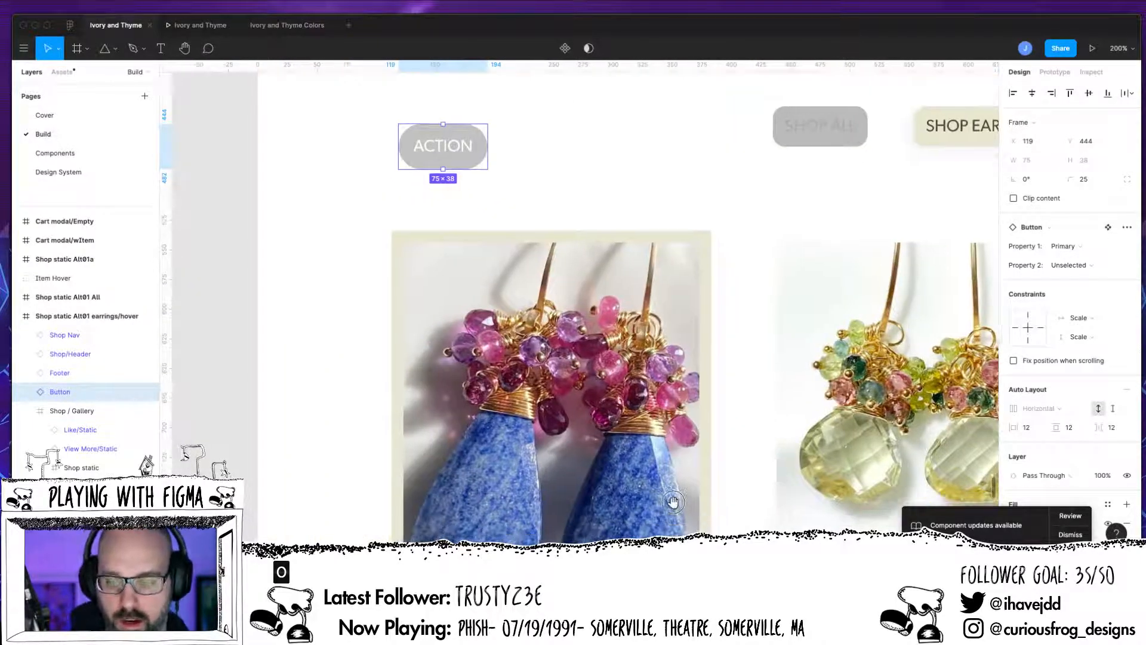
drag(491, 119, 531, 273)
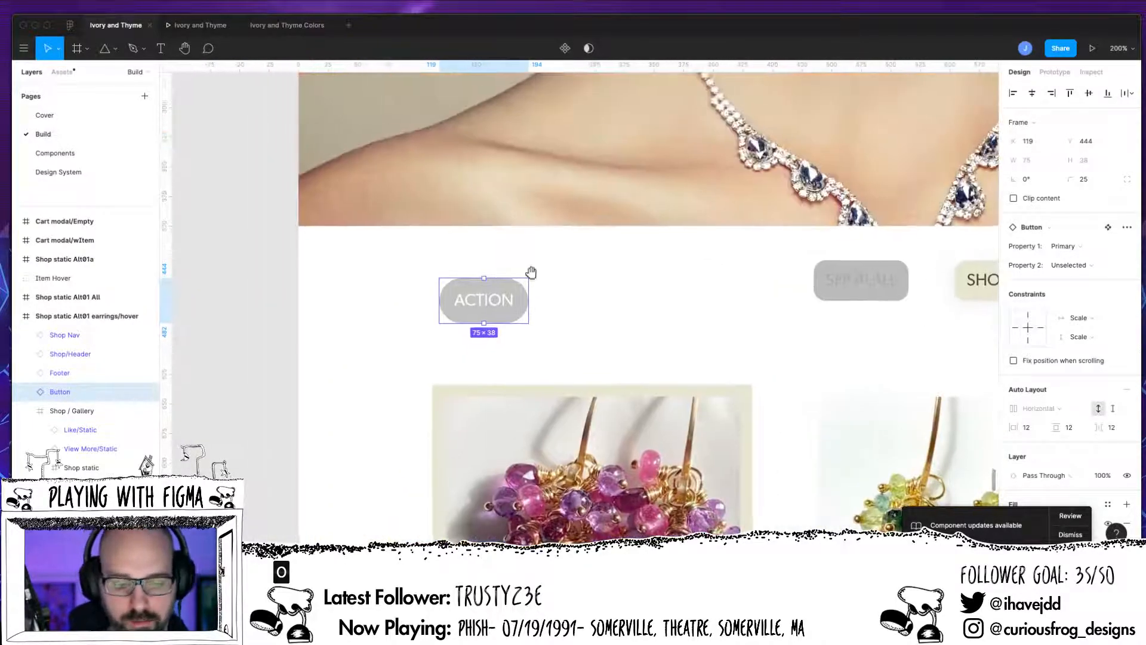
double_click(501, 301)
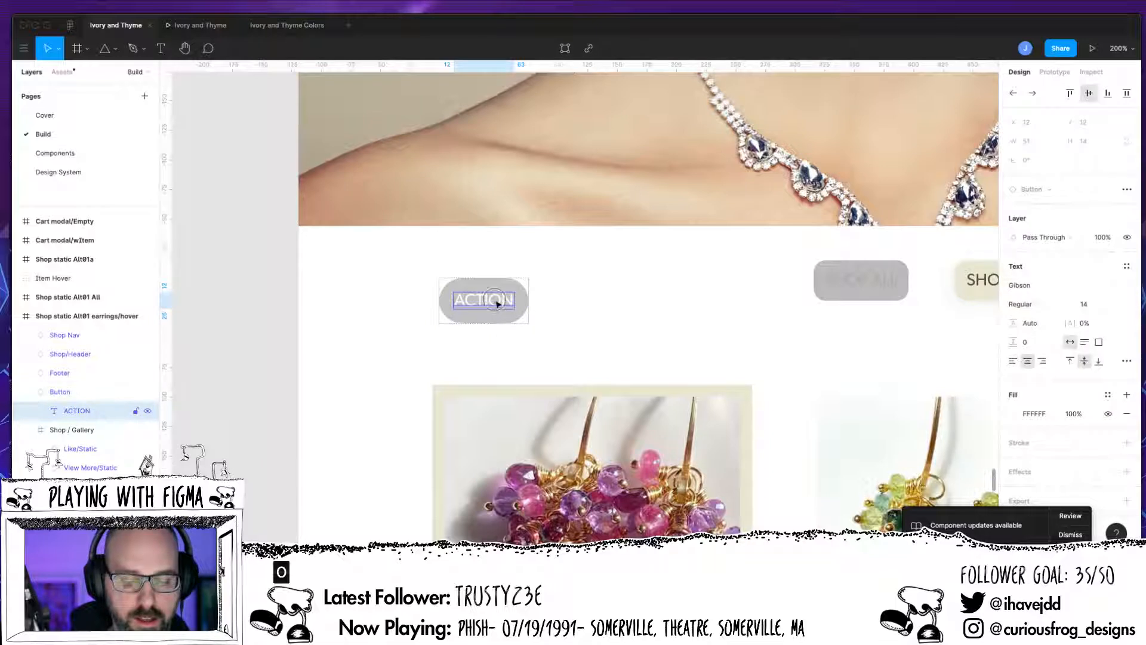
double_click(498, 303)
text(S)
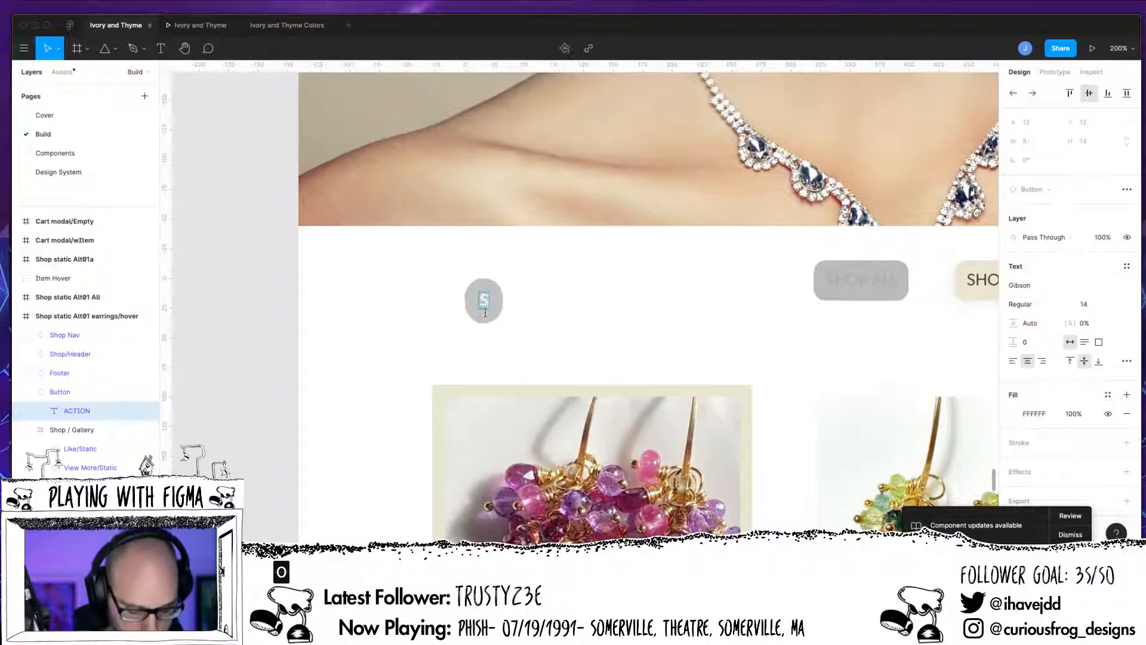
text(HOP ALL)
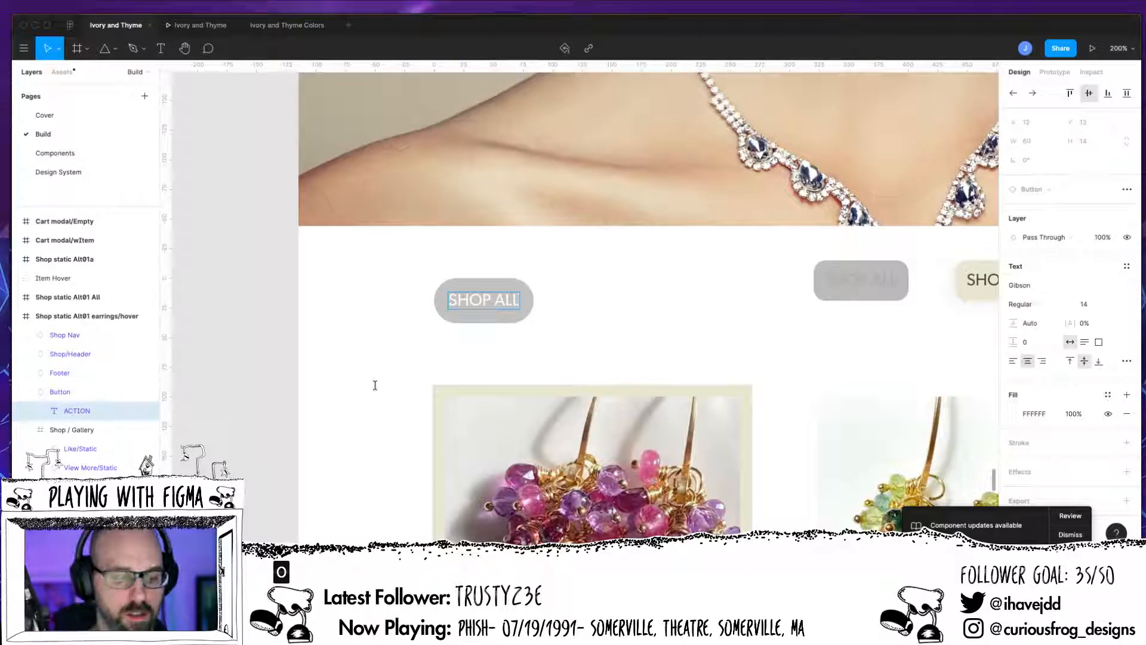
key(Escape)
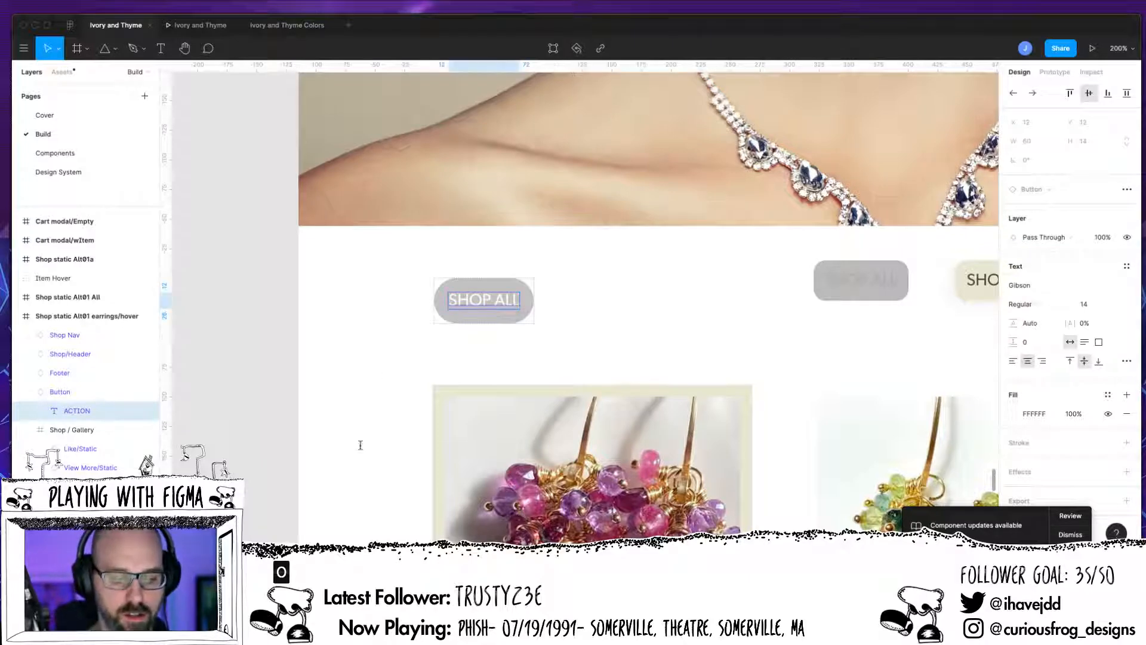
Step: Cycle the SHOP ALL button through its Property 2 variants, leaving it set to WithIconLeft
click(520, 366)
click(518, 312)
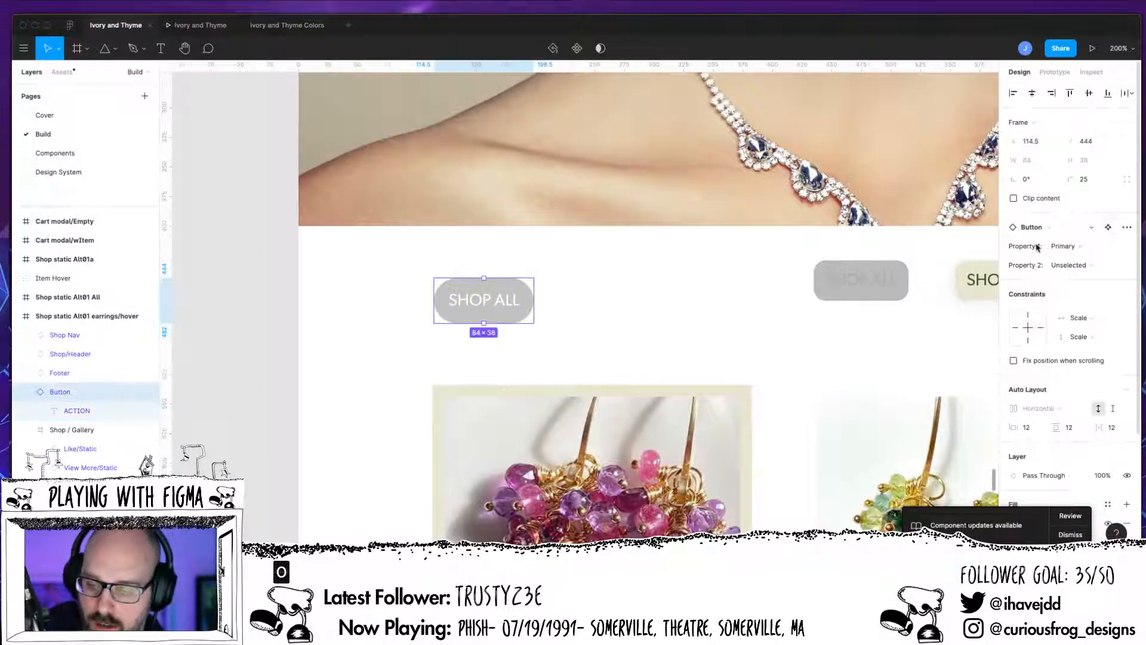
click(1087, 255)
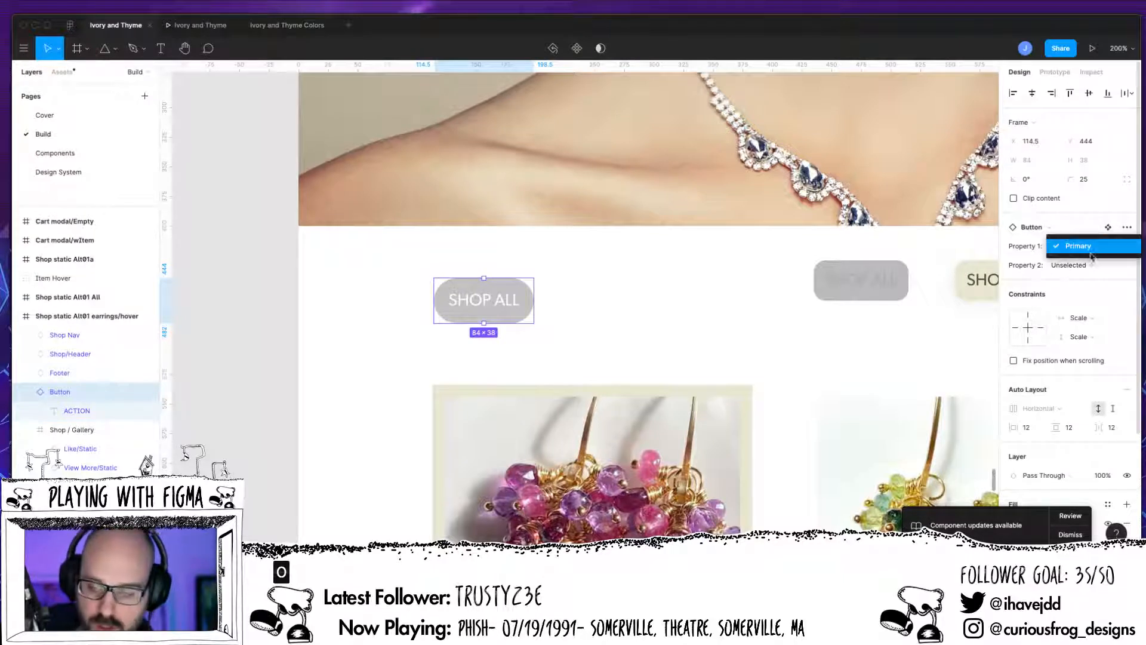
click(1076, 270)
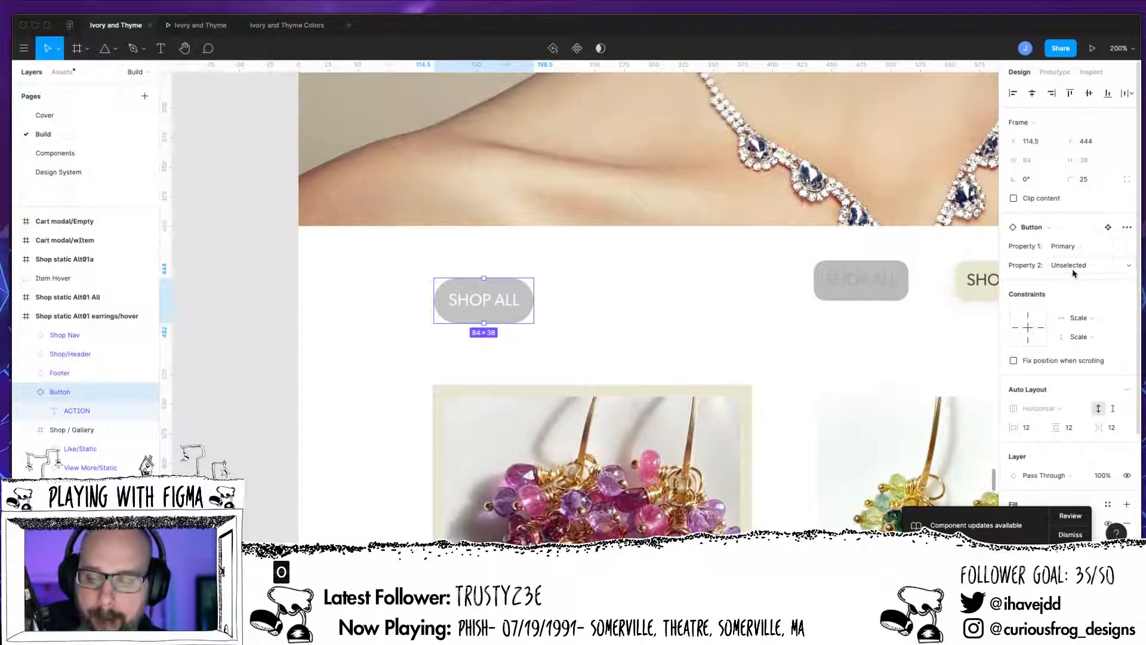
click(1073, 269)
click(1077, 282)
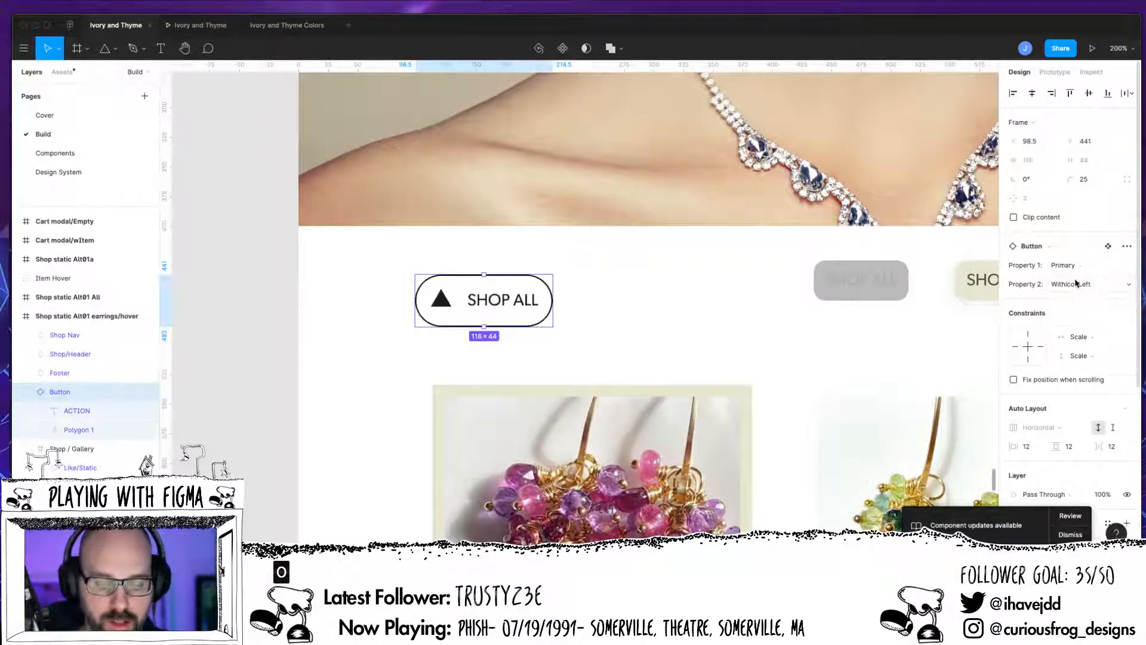
click(1080, 282)
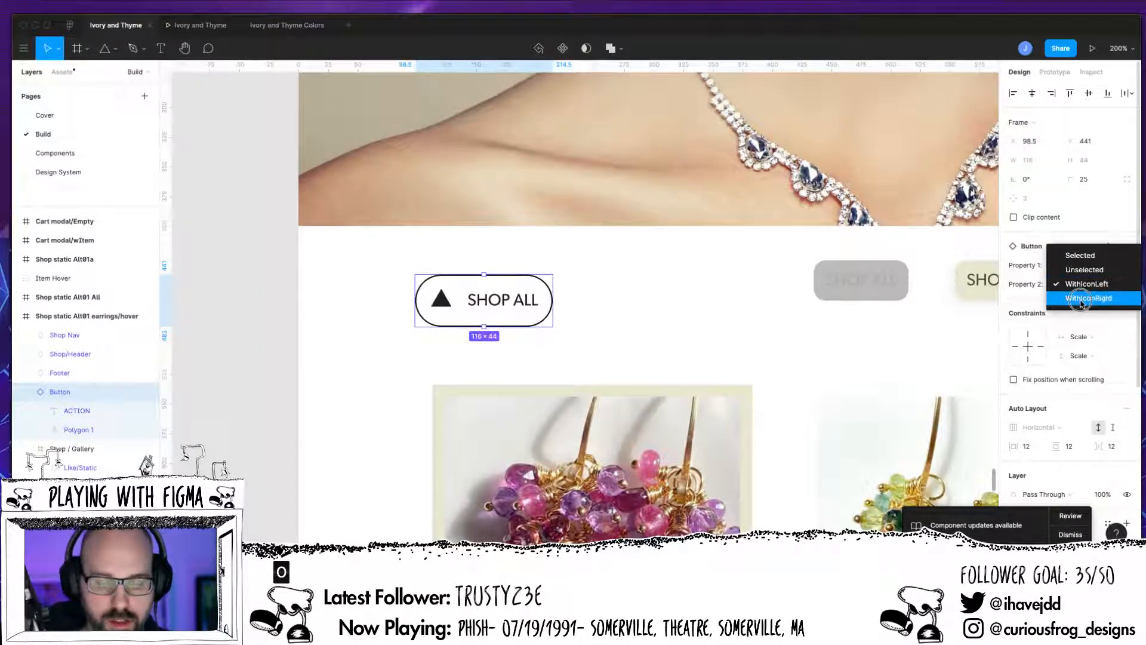
click(1082, 299)
click(1071, 284)
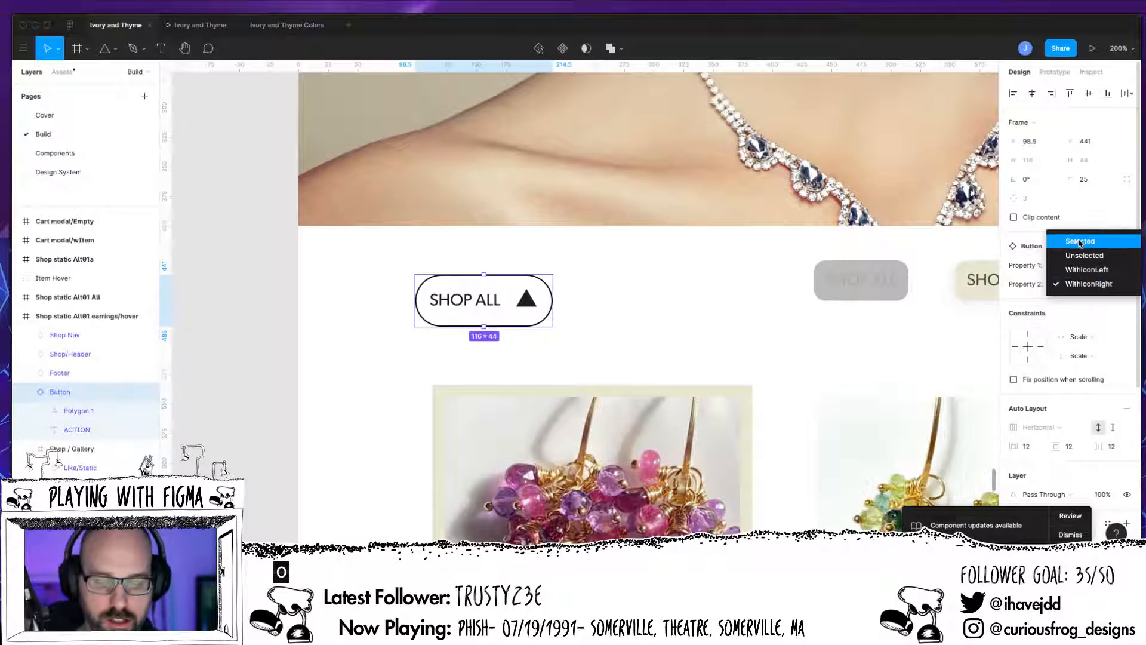
click(1078, 238)
click(1076, 270)
click(1068, 289)
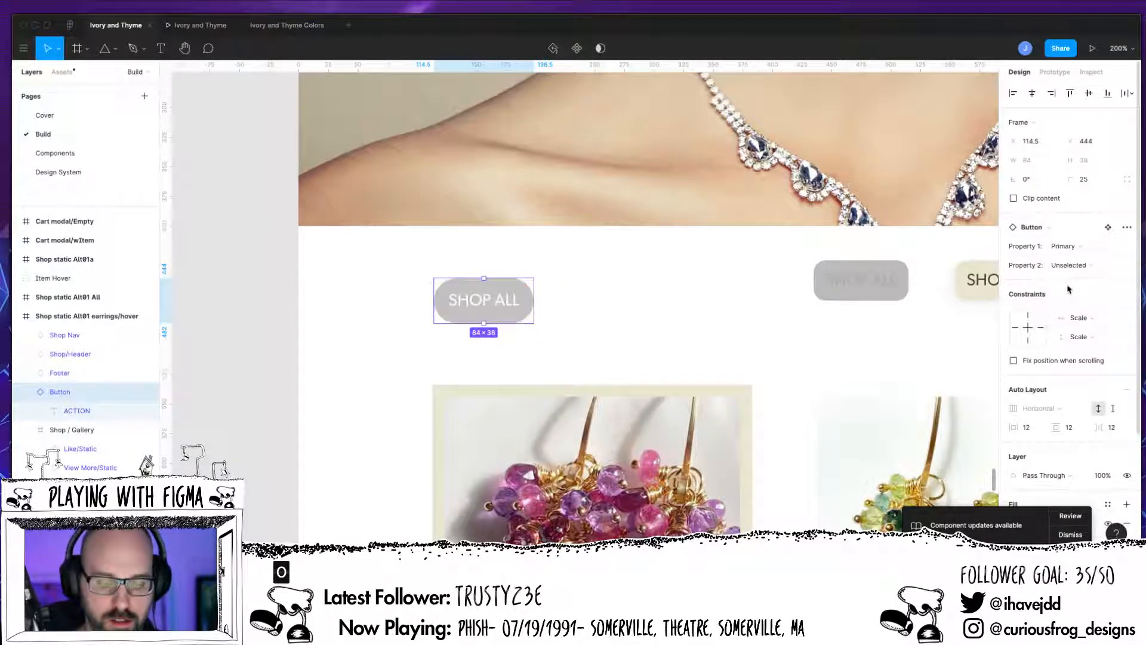
click(1078, 263)
click(1080, 286)
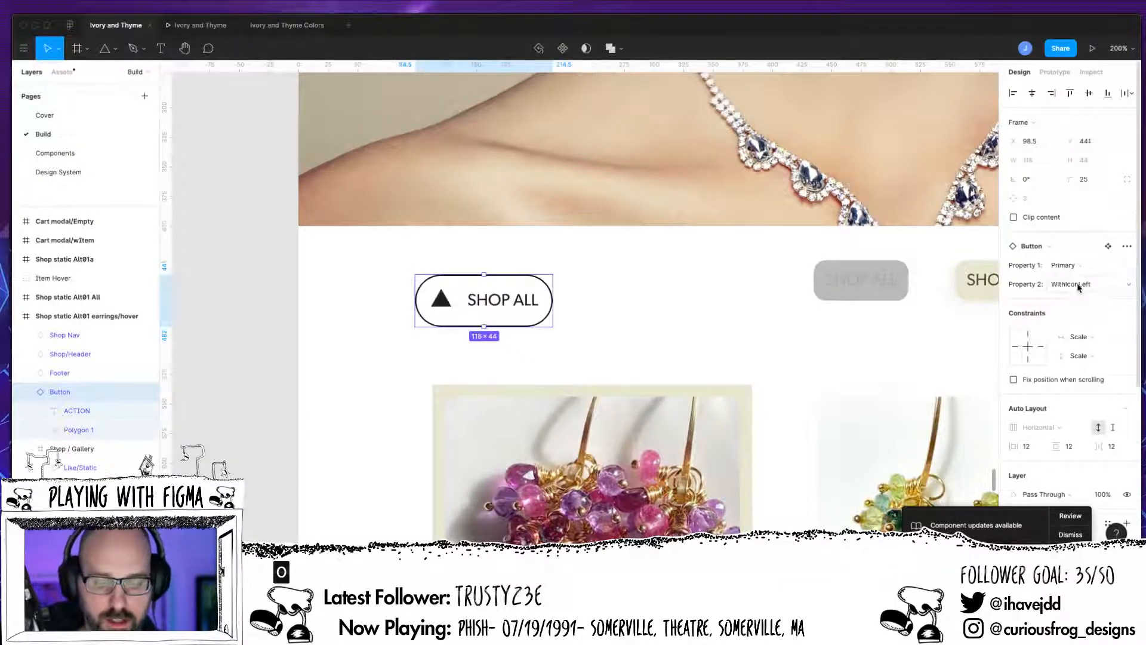
Step: Set the SHOP ALL button's Property 2 to WithIconRight and dismiss the component updates notice
click(1069, 285)
click(1071, 298)
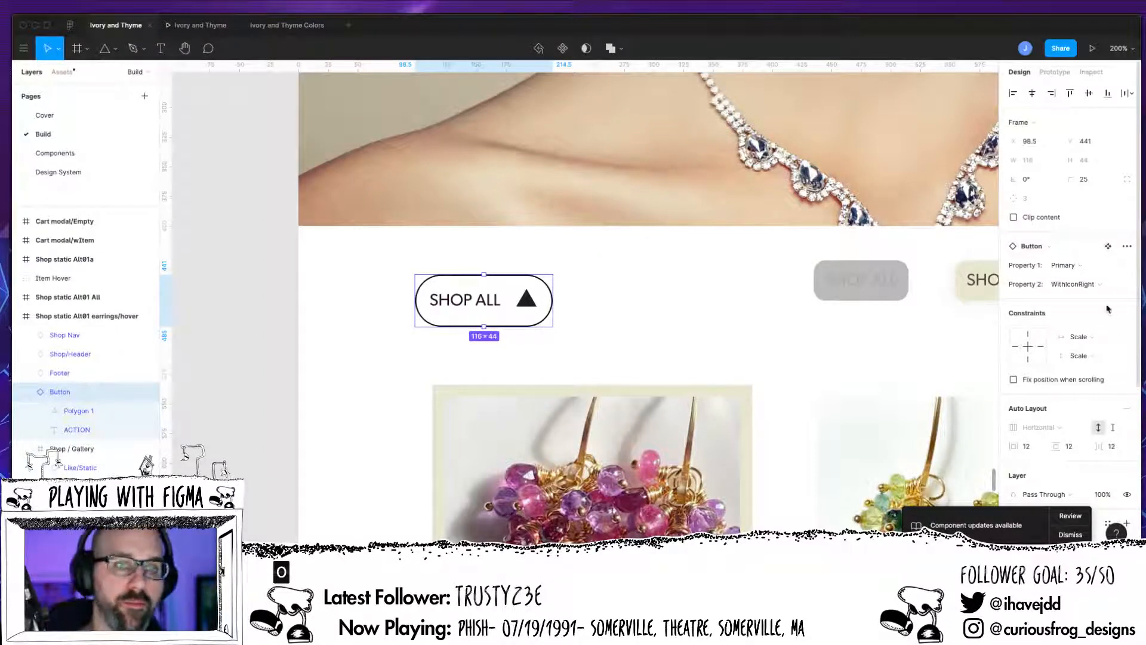
click(1071, 535)
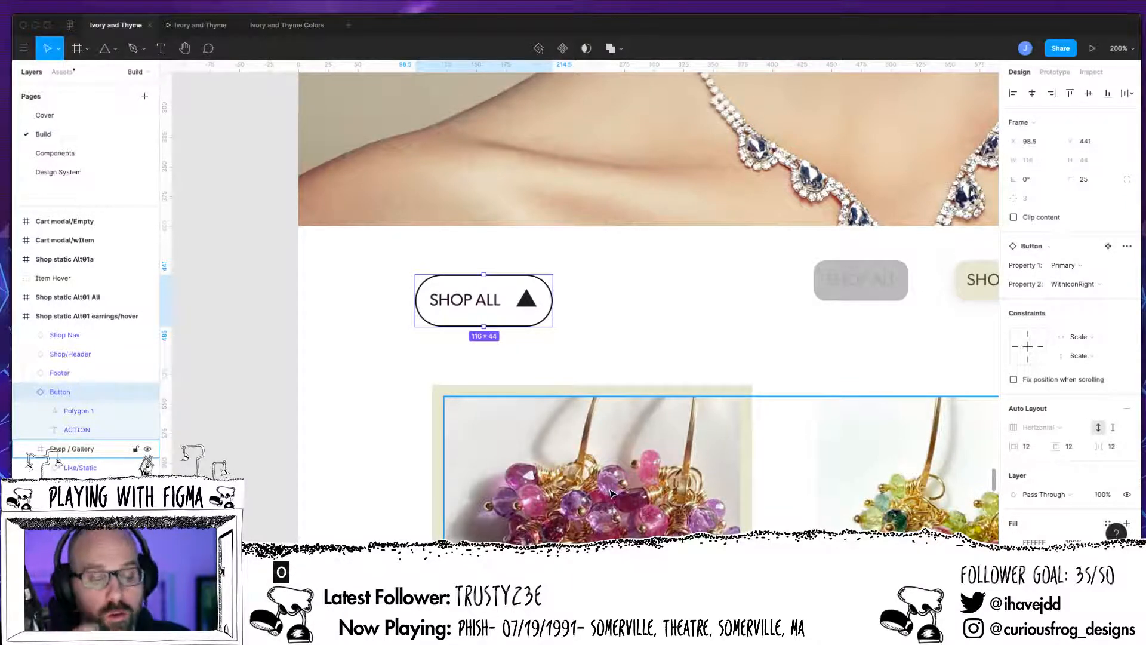
Step: Delete the SHOP ALL button from the shop page
click(389, 394)
click(528, 308)
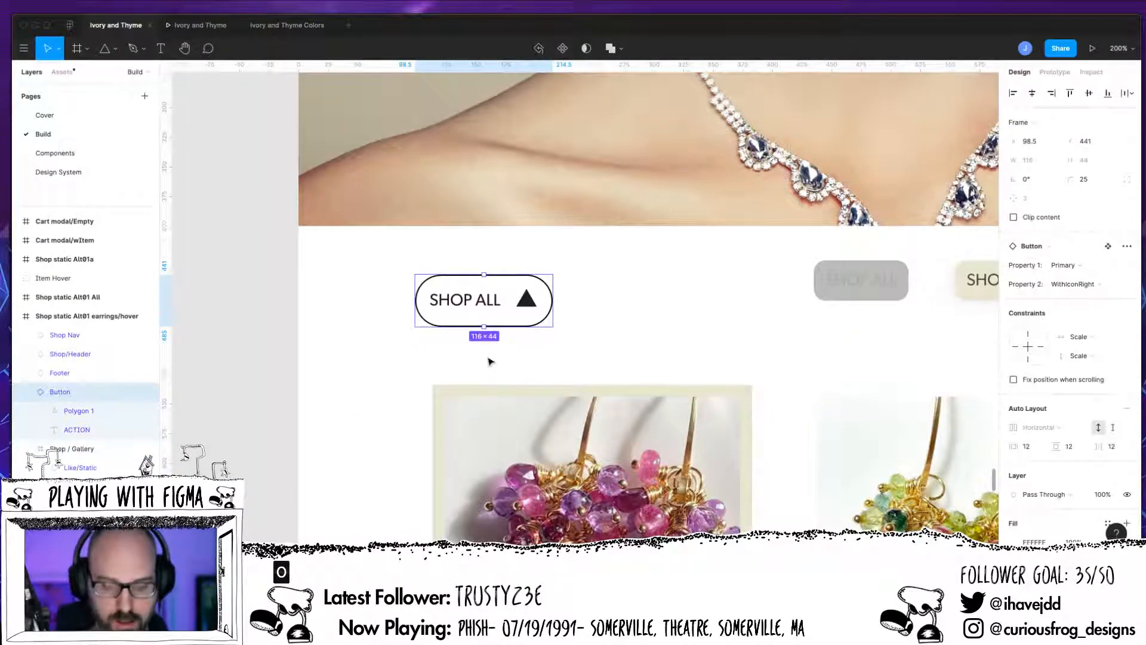
key(Delete)
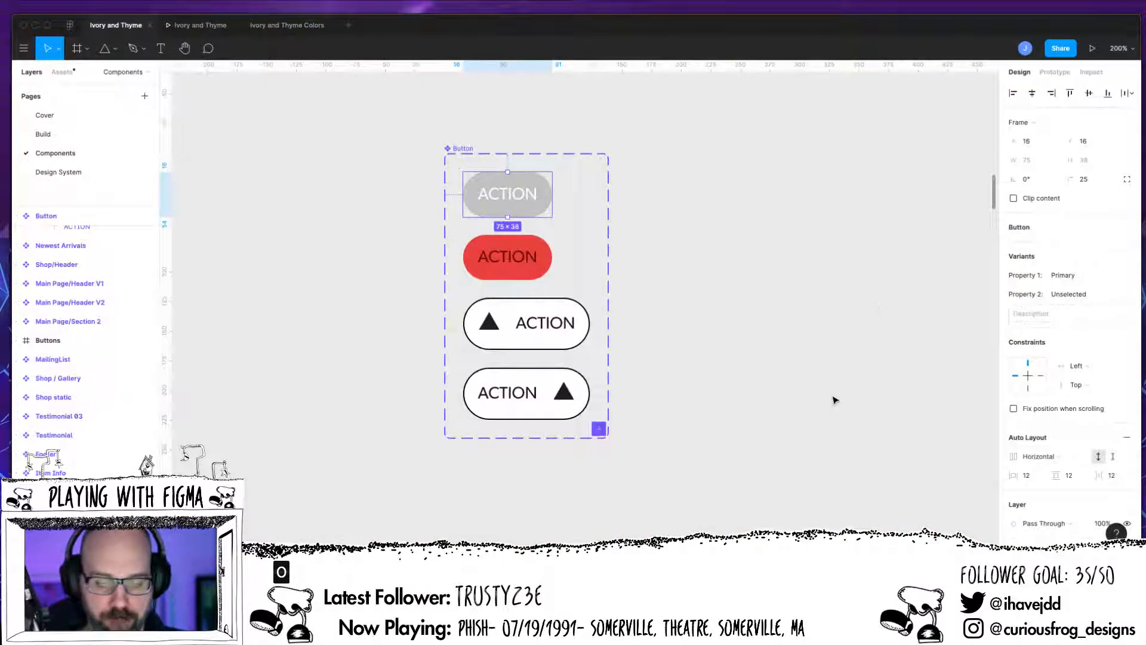
Step: On the Components page, rename the Store Button / Base component to Button/Store/Primary
click(752, 501)
key(ctrl+equal)
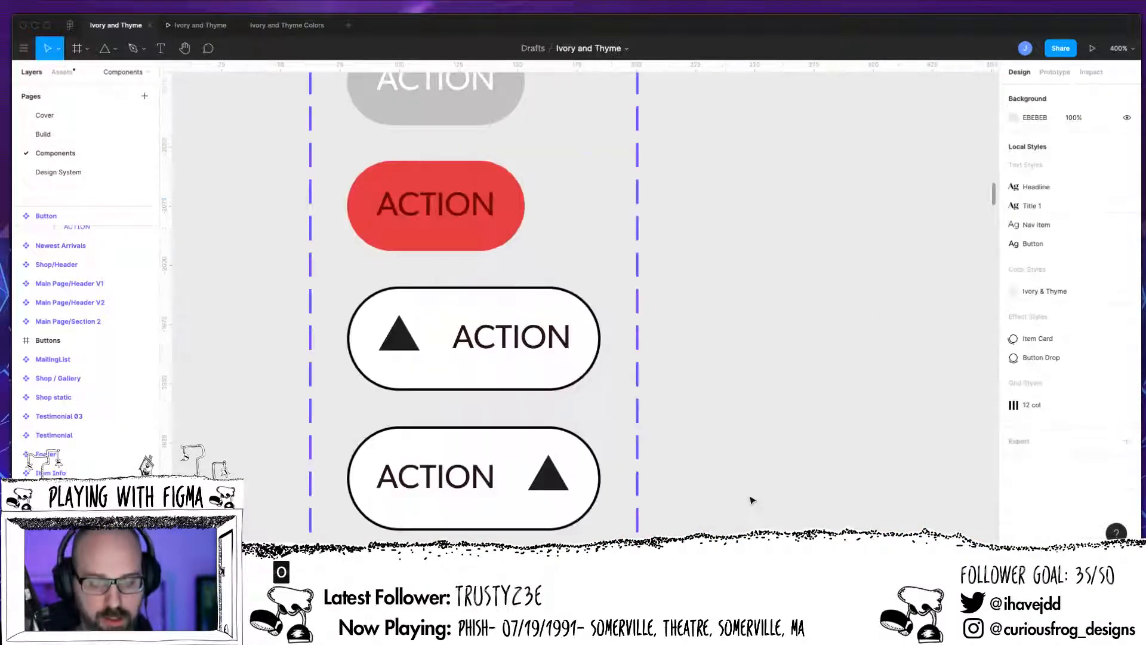
key(ctrl+minus)
key(ctrl+minus)
drag(600, 444, 850, 199)
mouse_move(758, 391)
mouse_down()
mouse_move(949, 330)
mouse_move(870, 338)
mouse_move(1003, 291)
mouse_up()
drag(715, 394, 1008, 286)
mouse_move(763, 417)
mouse_down()
mouse_move(890, 369)
mouse_move(920, 573)
mouse_up()
key(ctrl+minus)
key(ctrl+minus)
key(ctrl+minus)
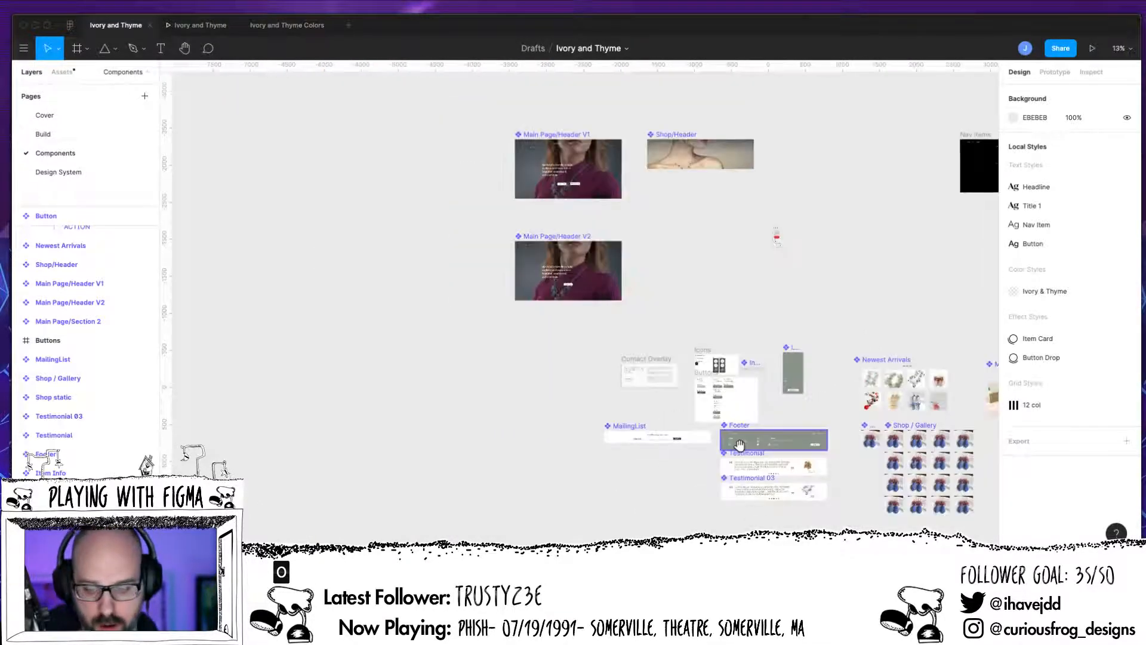
drag(745, 427, 356, 389)
key(shift+0)
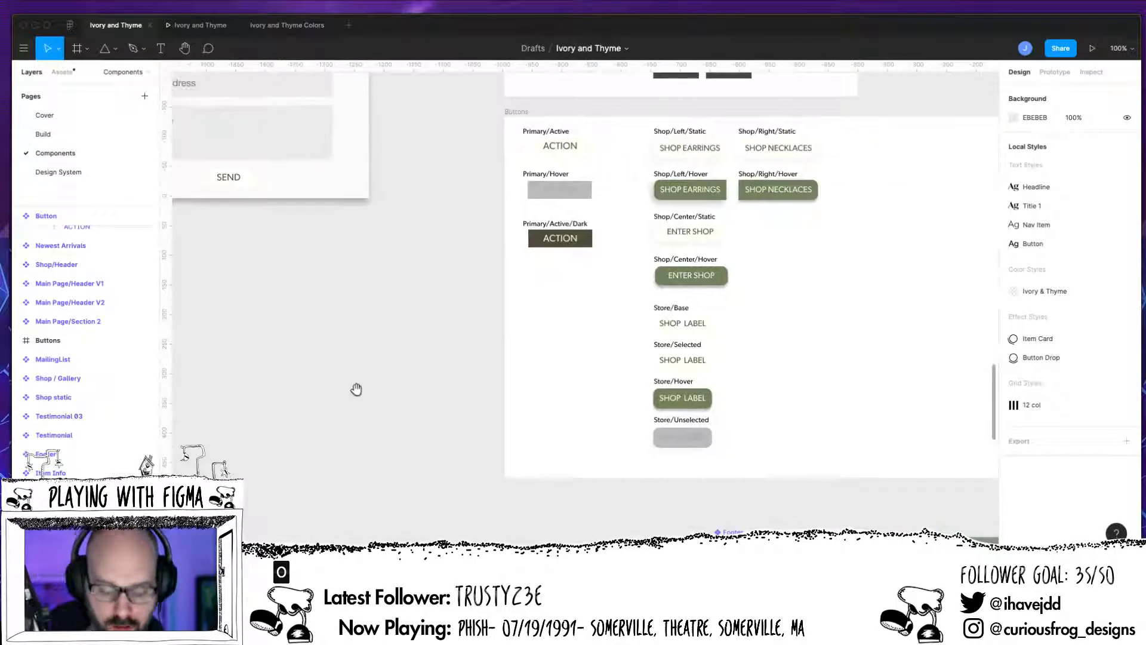
key(ctrl+plus)
scroll(358, 394, down, 5)
scroll(358, 394, right, 5)
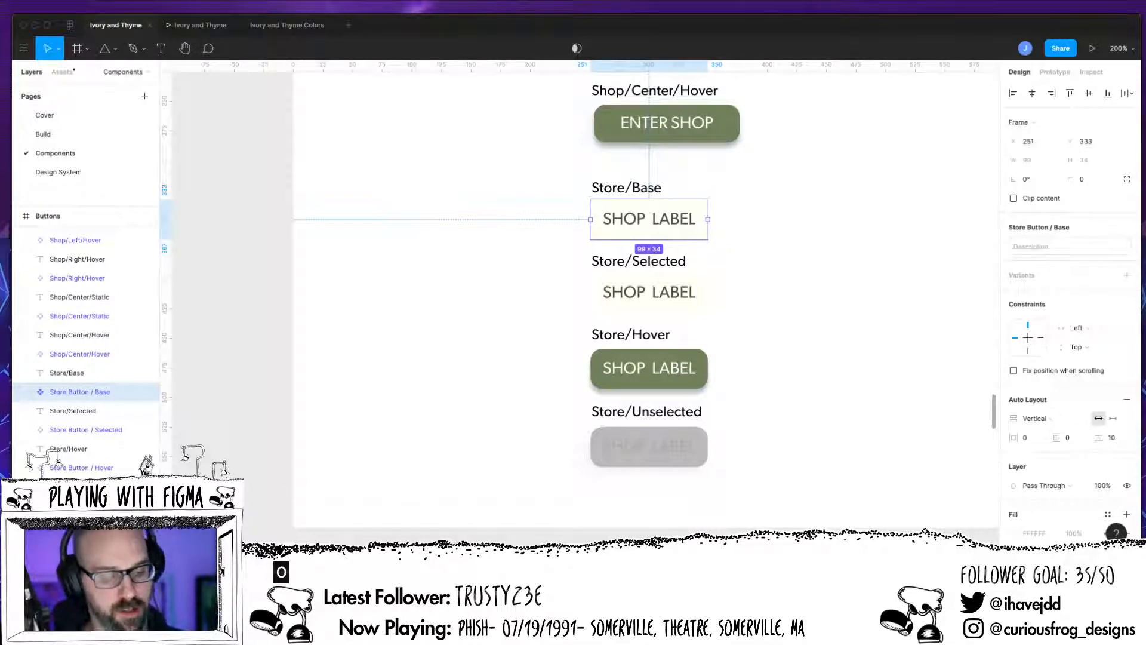
double_click(90, 393)
click(67, 393)
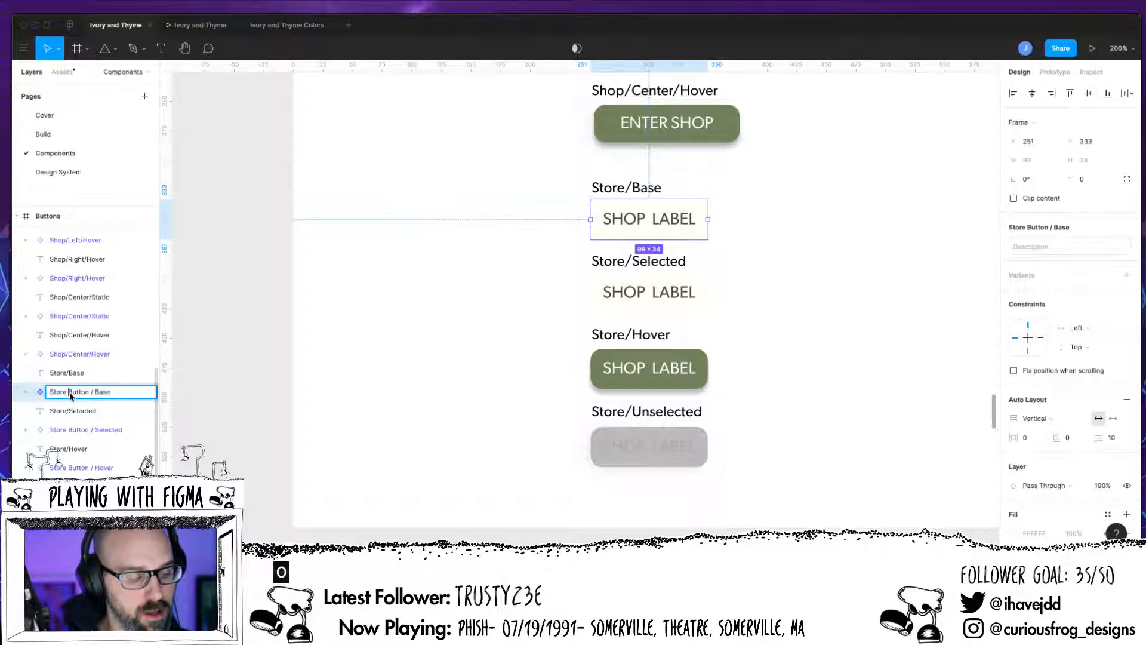
key(shift+End)
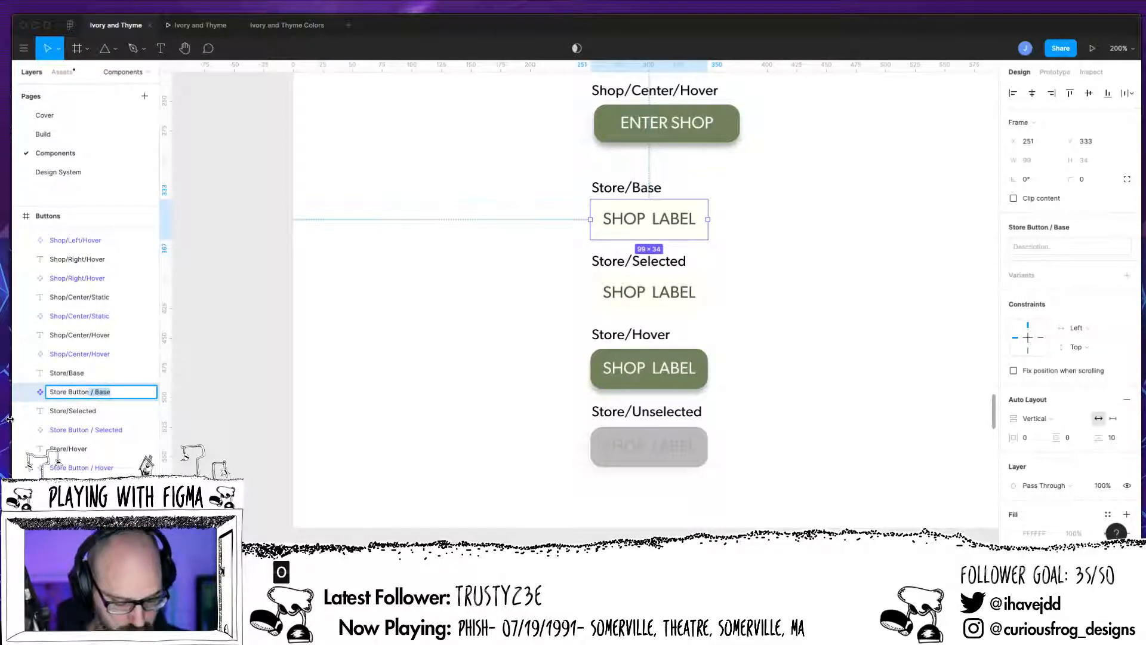
text(Button)
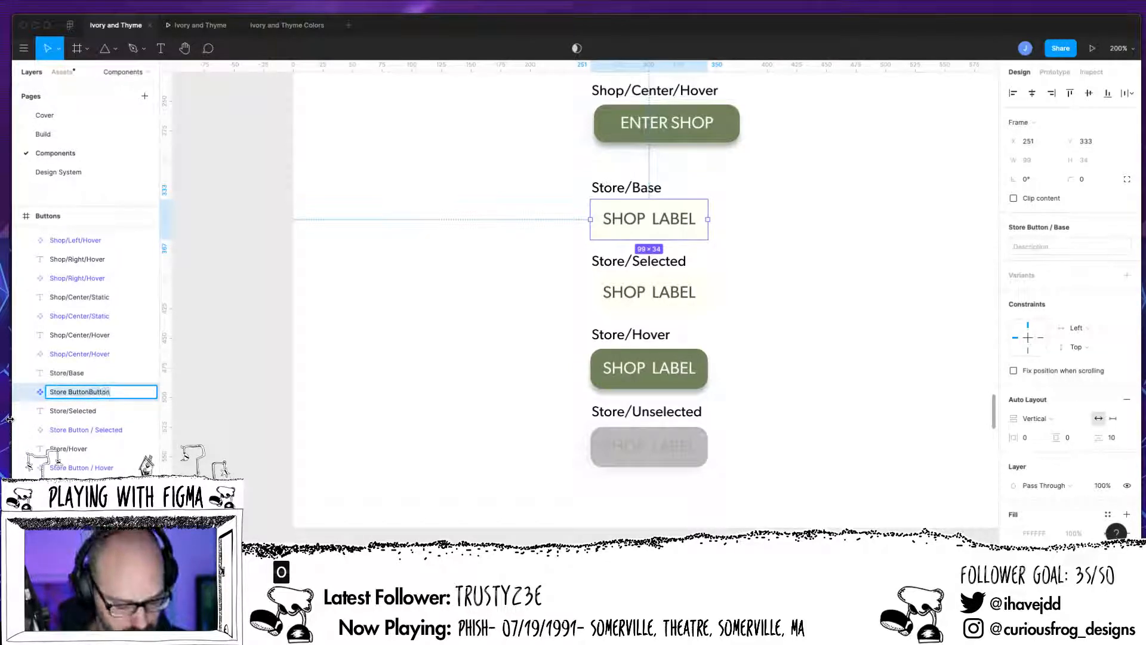
key(ctrl+a)
text(Bu)
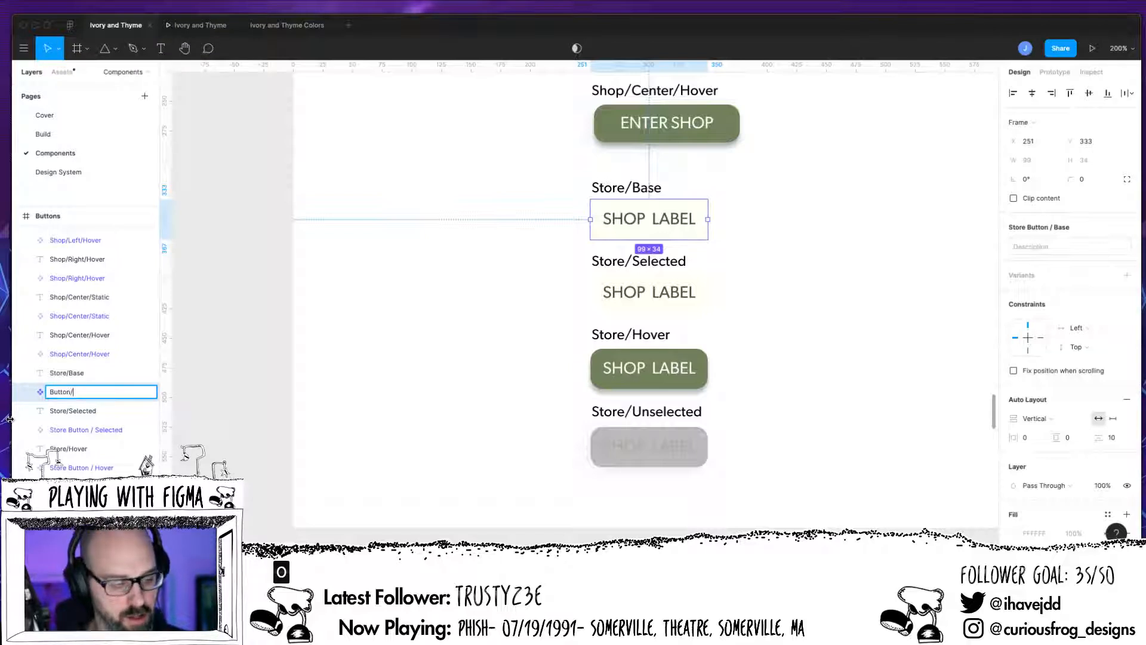
text(tton/Store)
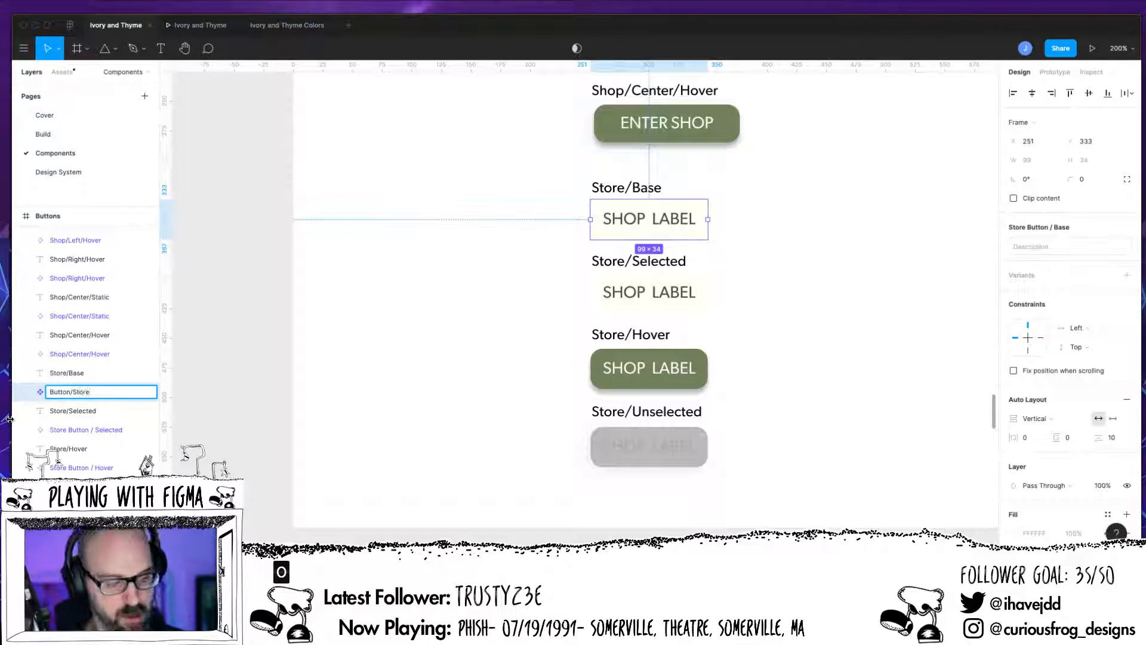
text(/Primary)
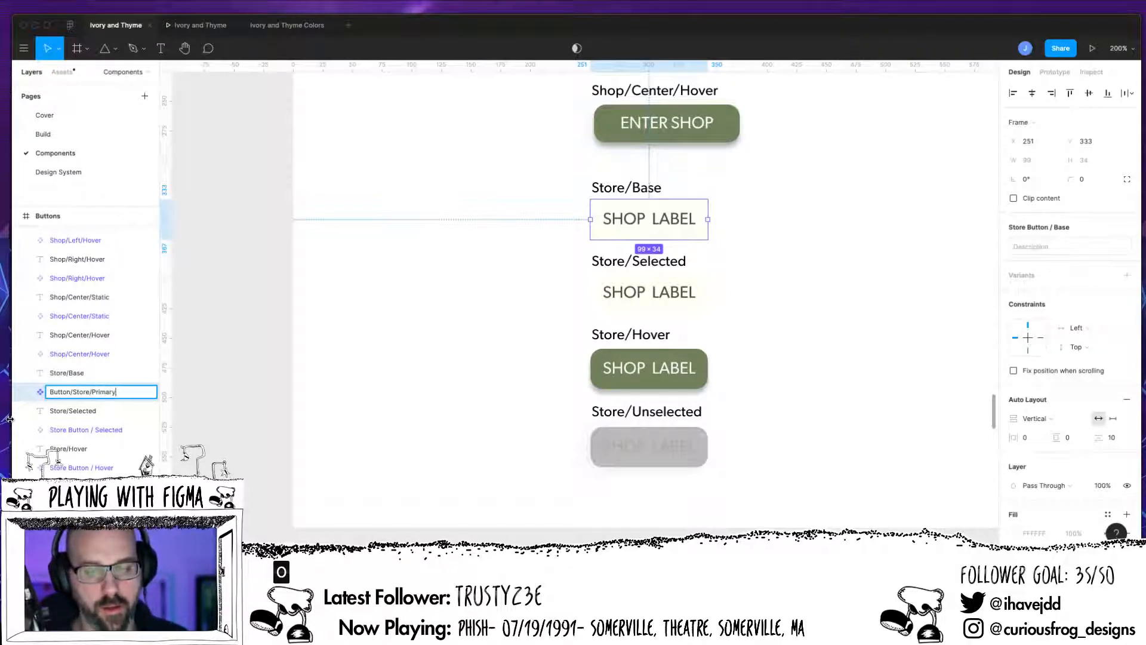
key(Return)
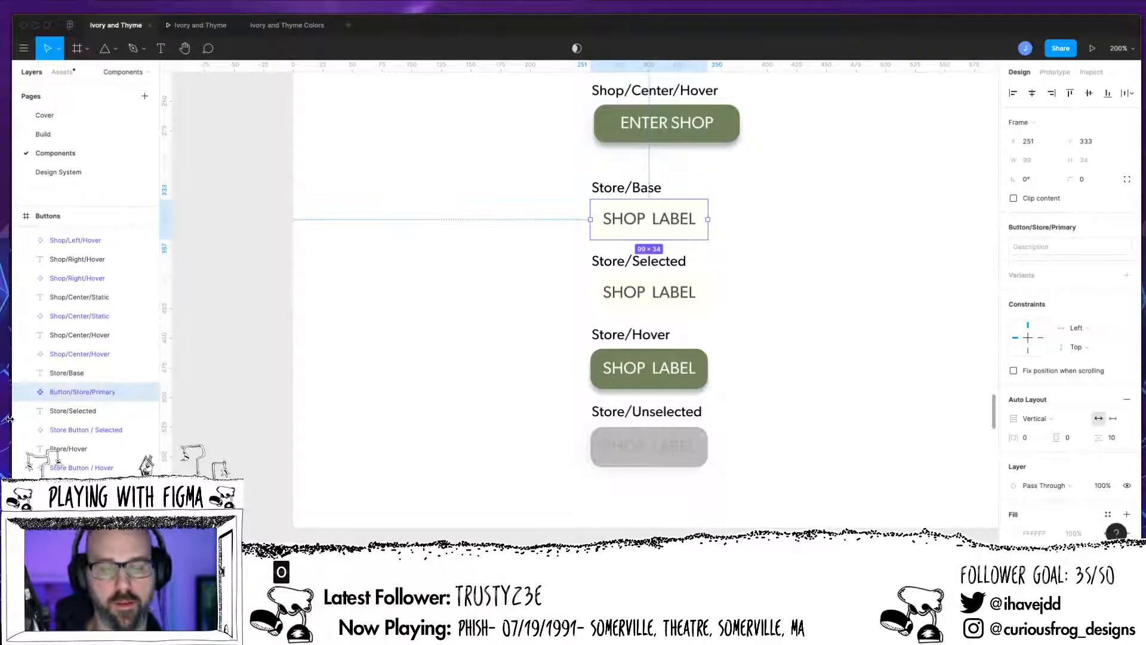
Step: Rename the Store Button / Selected component to Button/Store/Primary/Selected
click(667, 312)
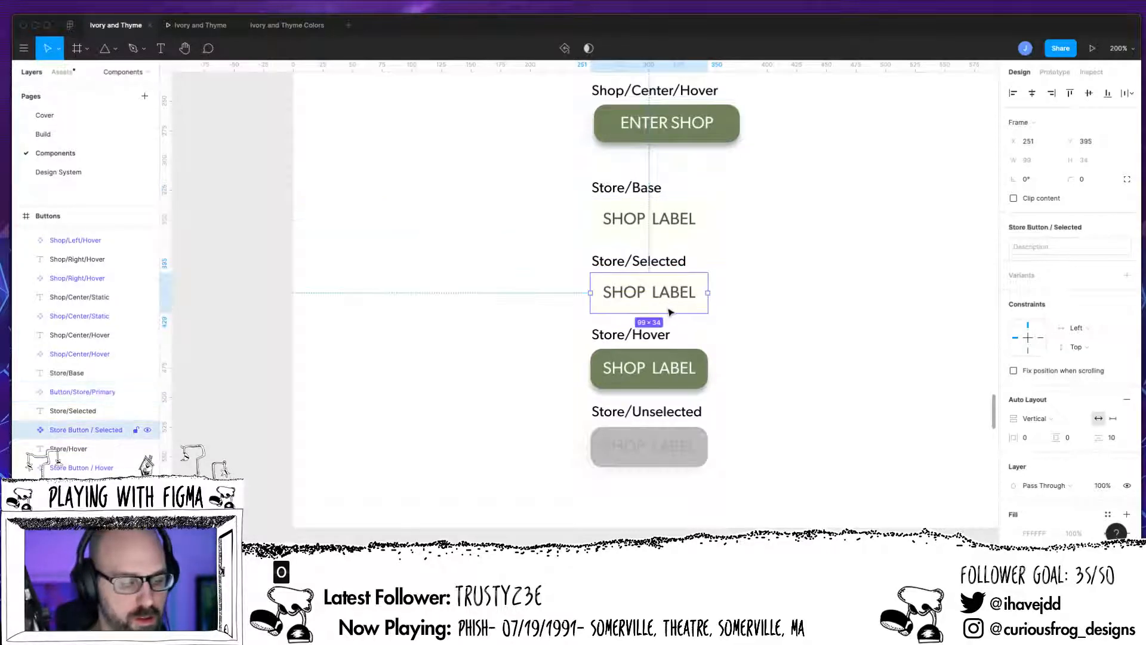
double_click(109, 429)
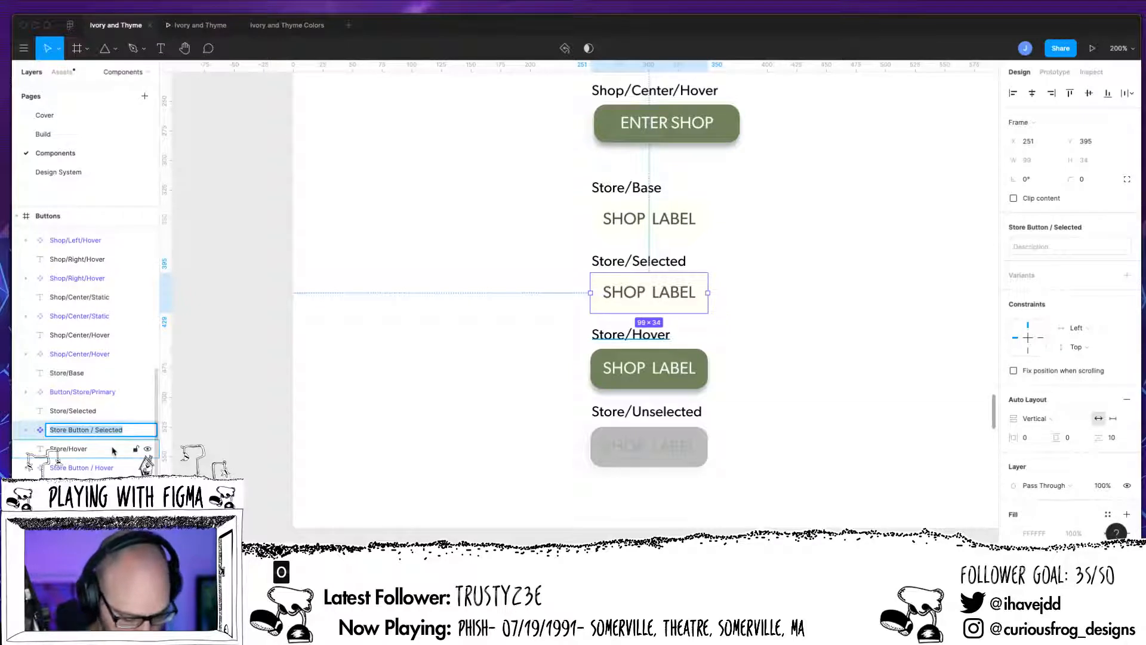
text(Button/)
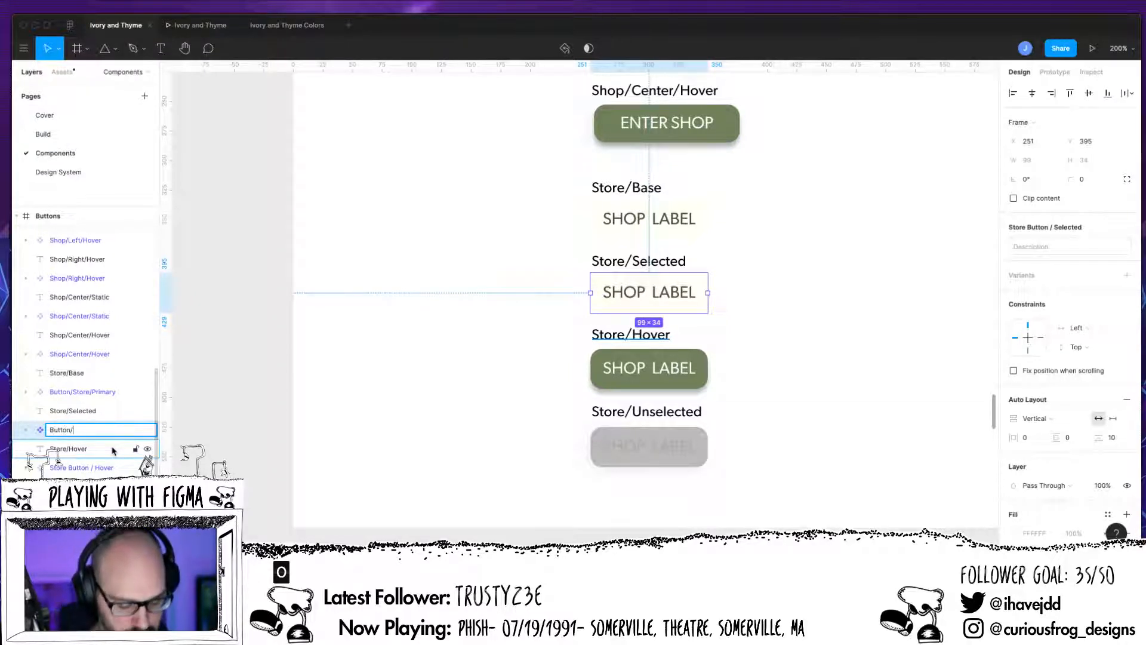
text(Store)
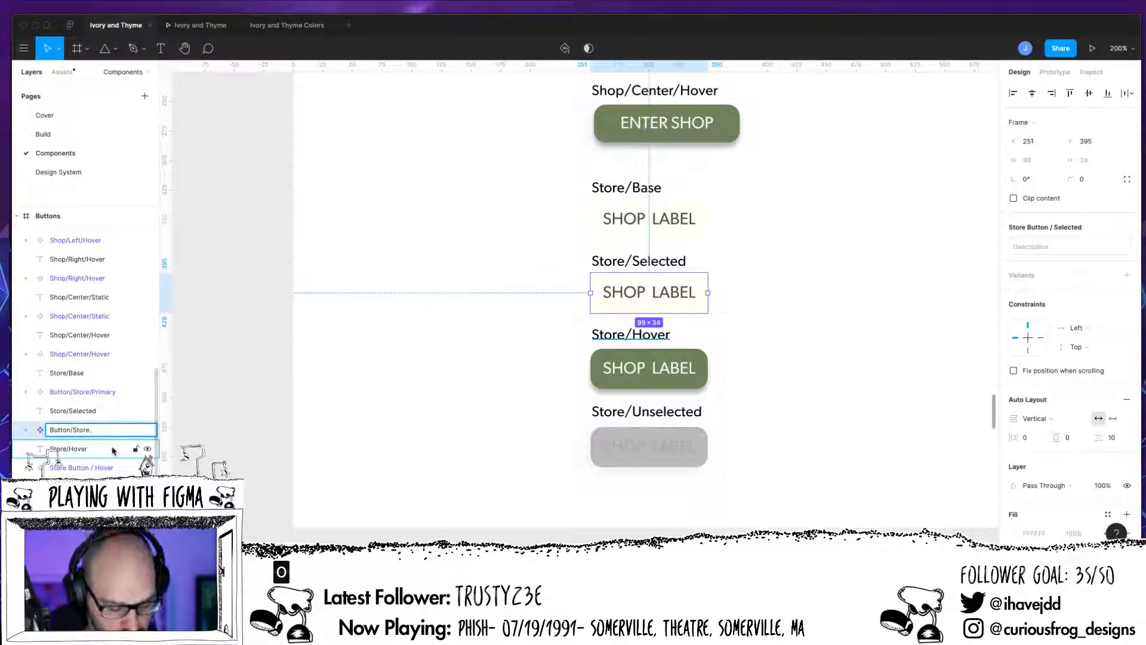
text(/P)
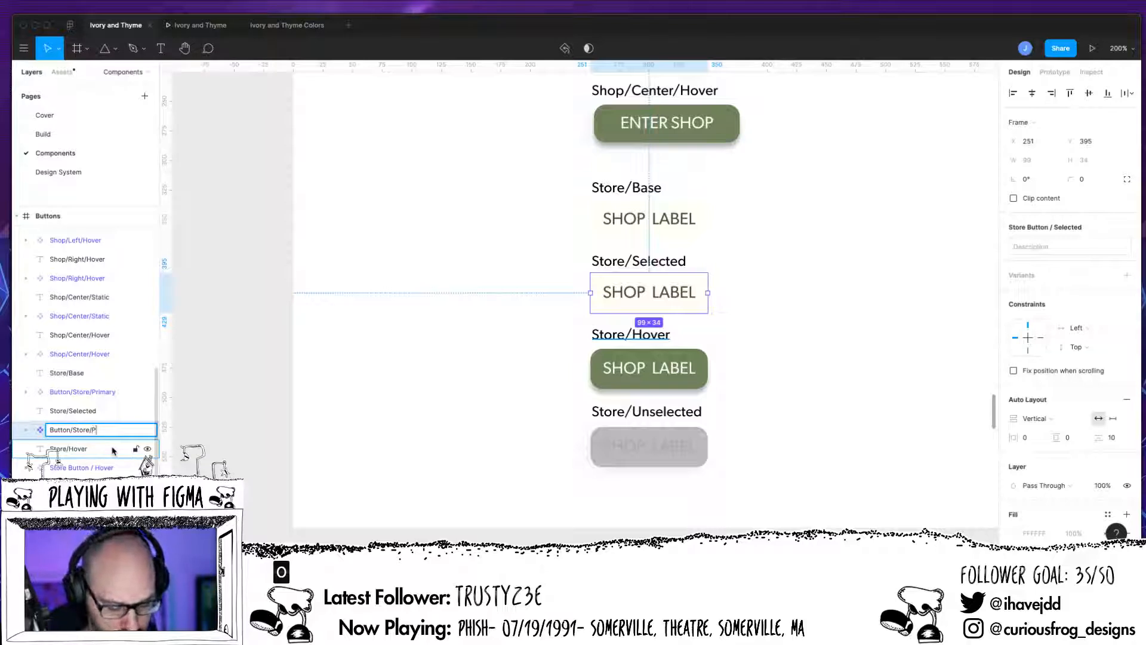
text(rimary/Selected)
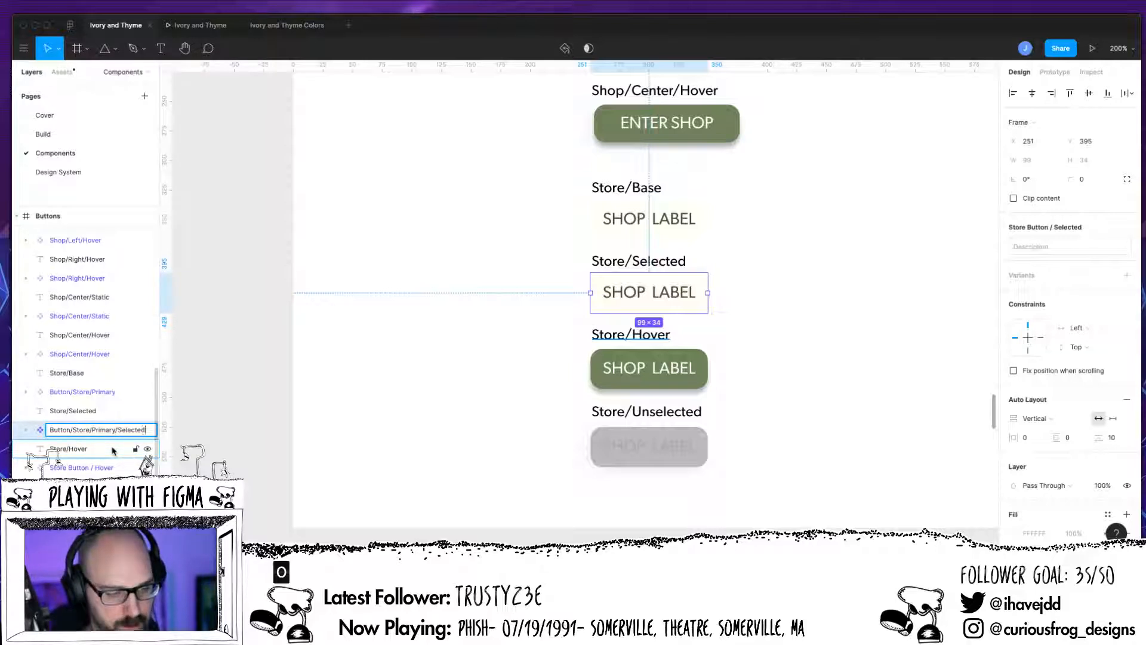
key(Return)
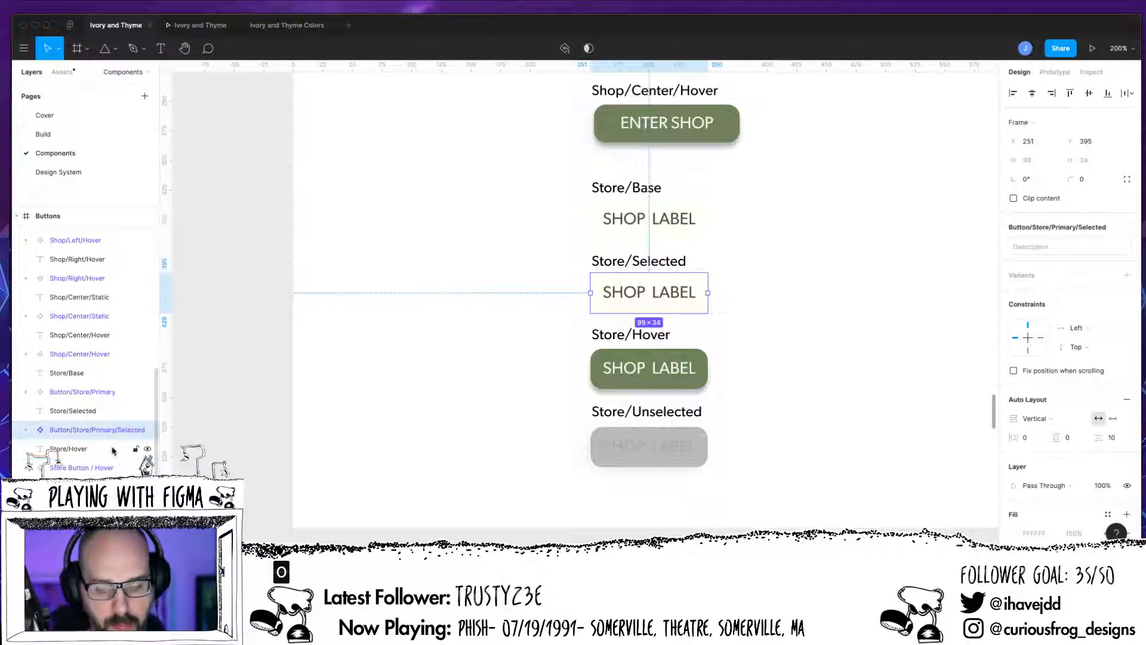
Step: Rename the Store Button / Hover component to Button/Store/Primary/Hover
click(113, 468)
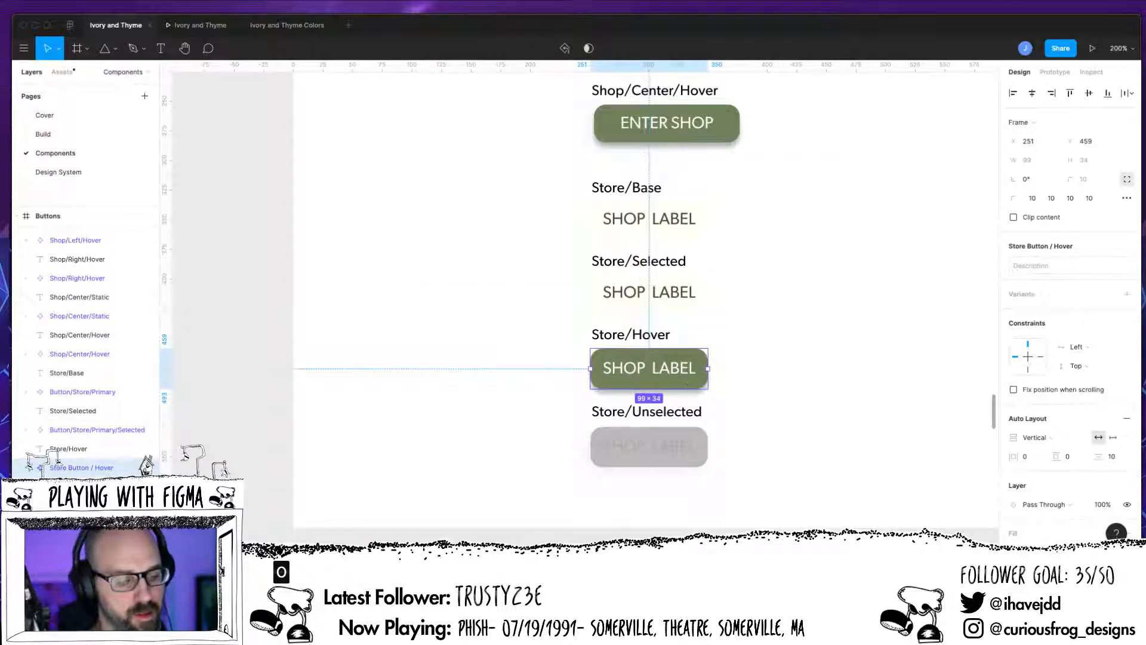
double_click(58, 466)
text(B)
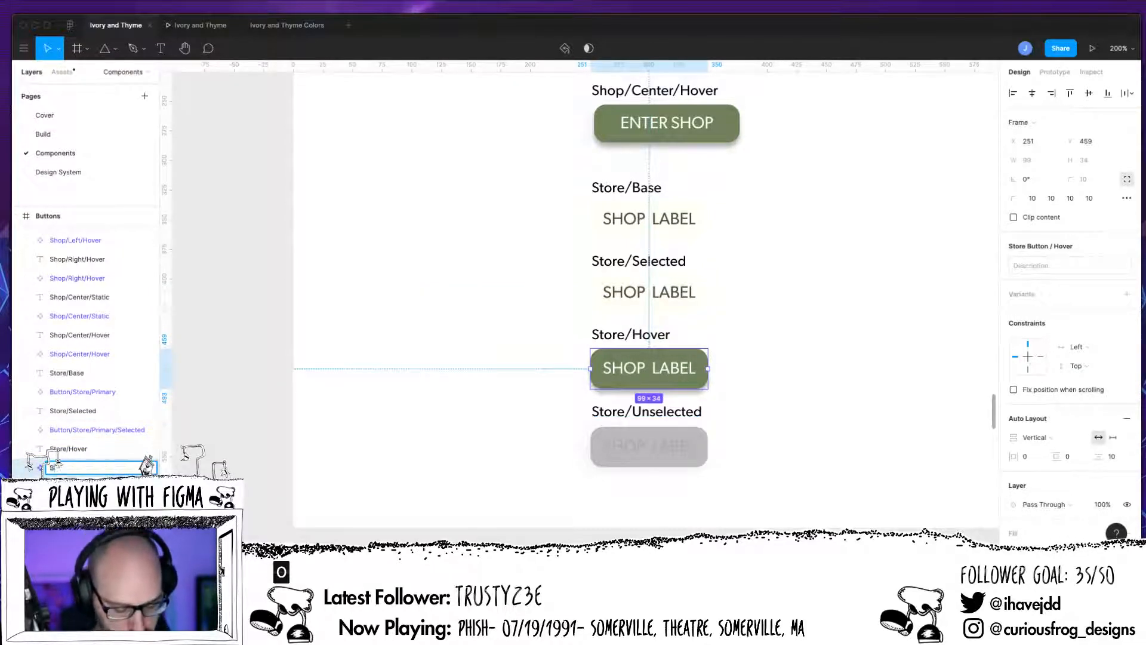
text(utton/Store)
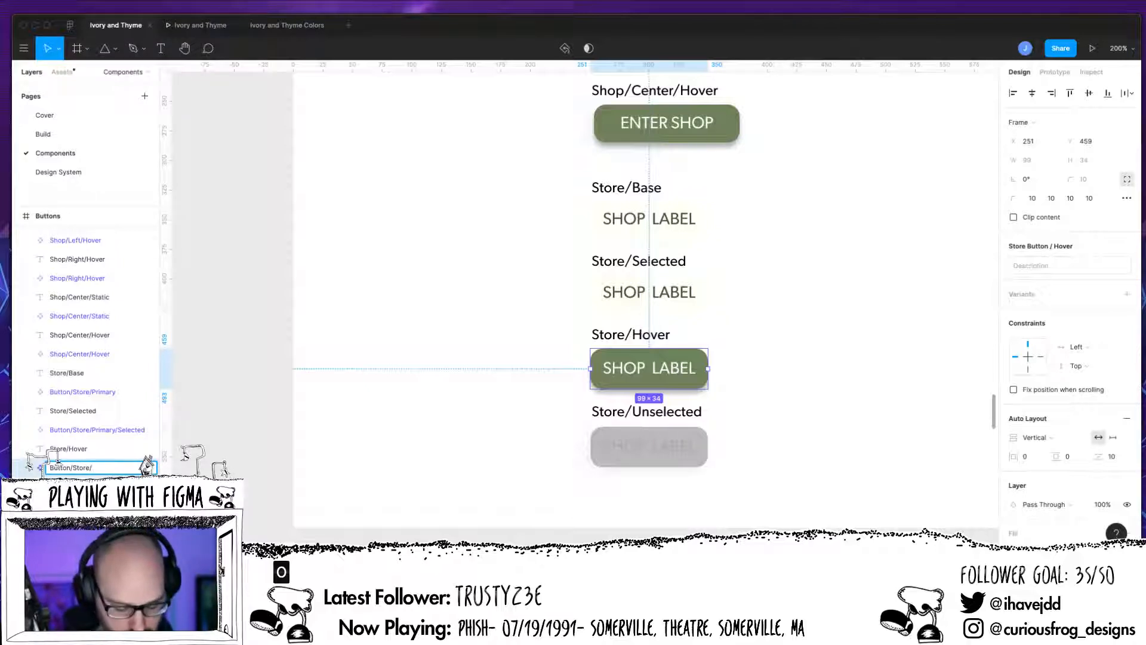
text(/Primary)
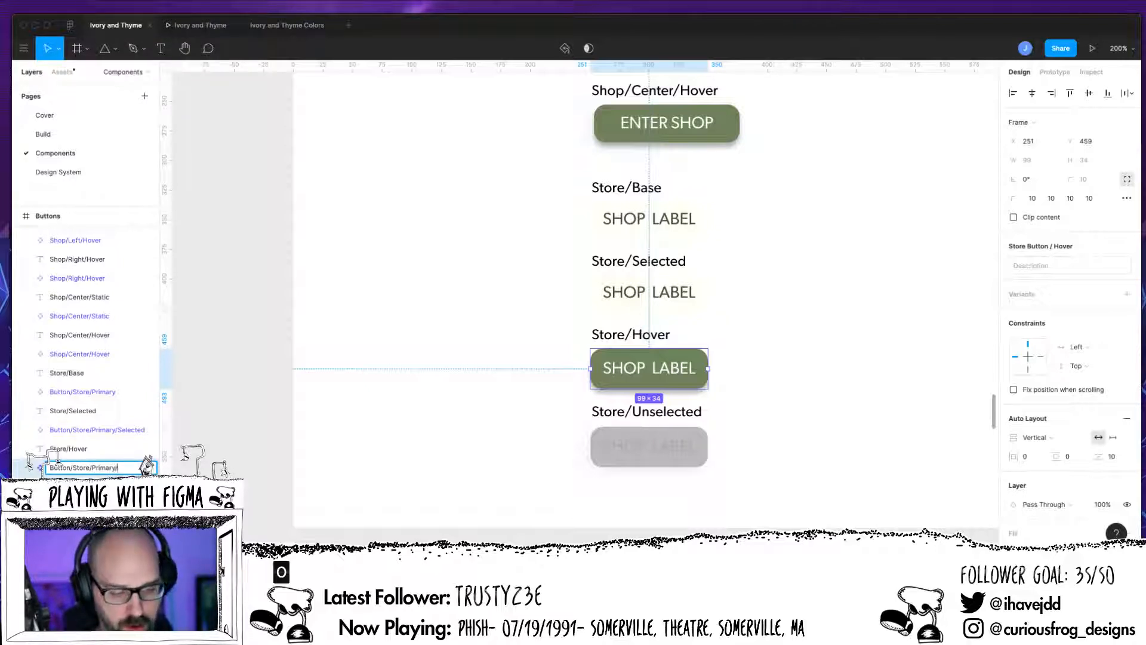
text(/Hover)
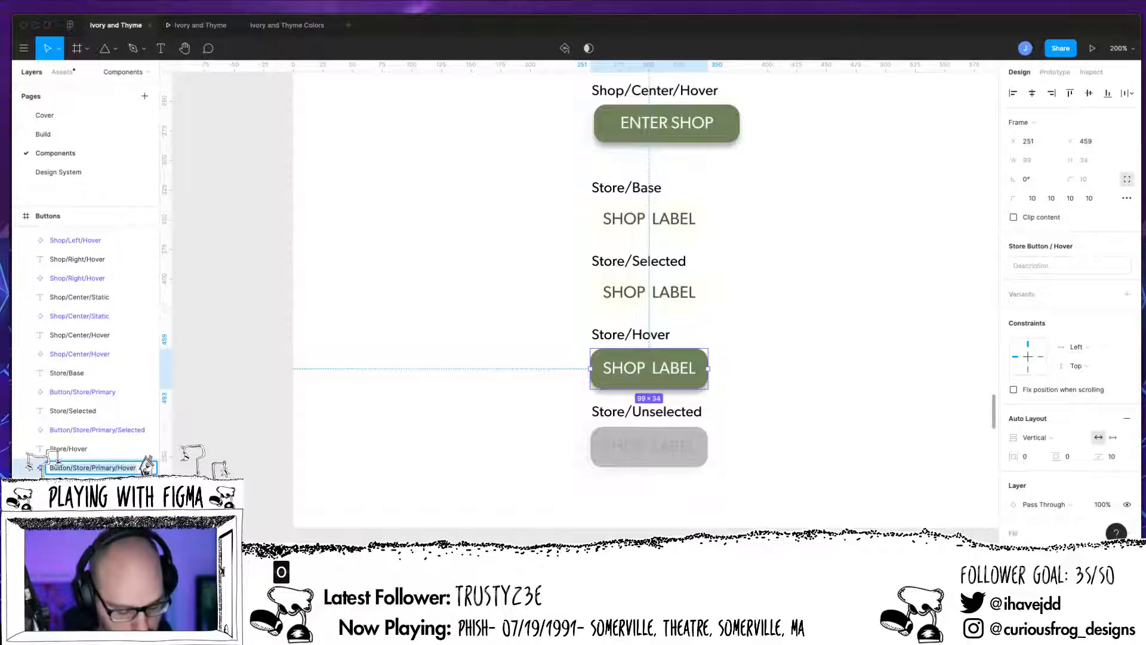
key(Return)
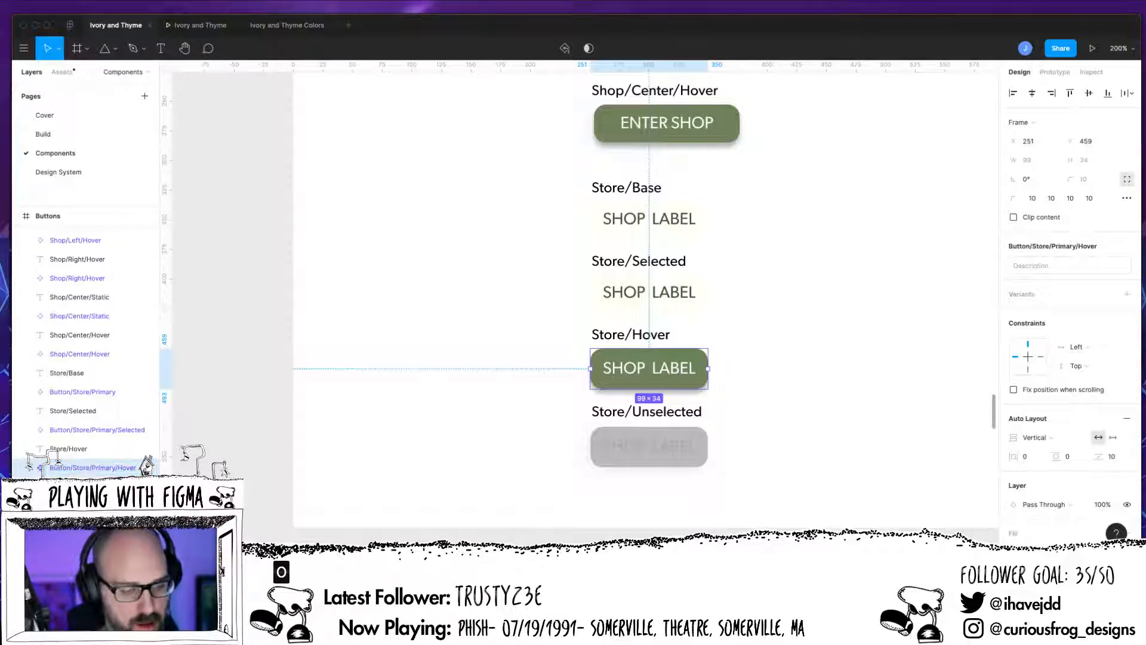
Step: Rename the Store Button / Unselected component to Button/Store/Primary/Unselected
click(90, 505)
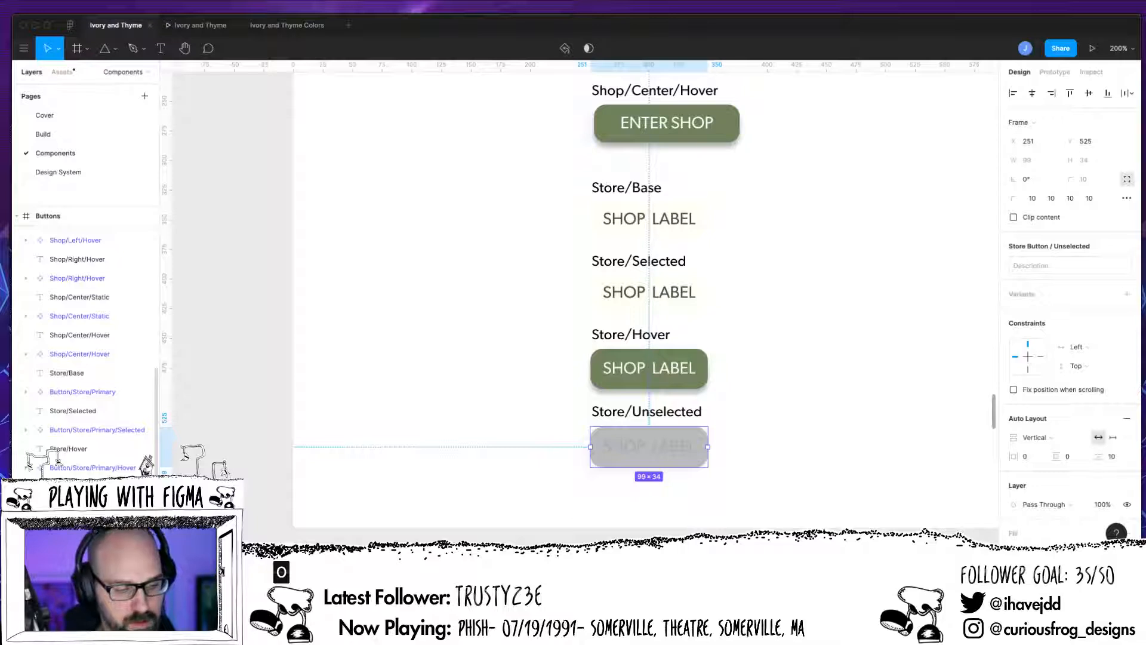
key(Return)
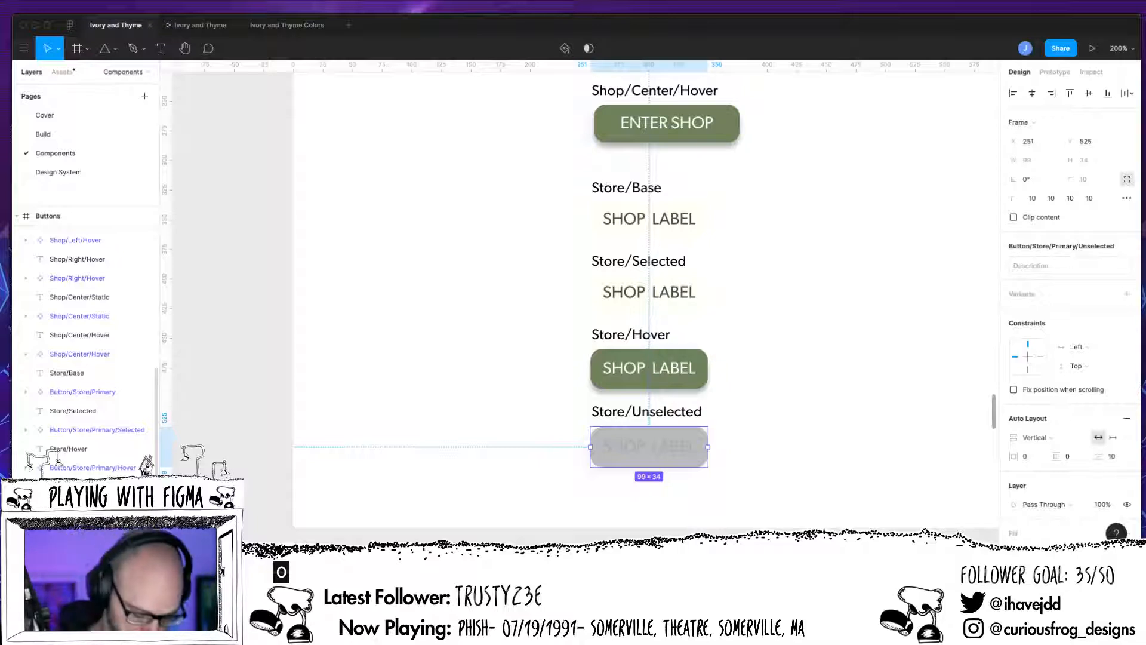
Step: Select the four Button/Store/Primary components, excluding their text labels, and combine them as variants
key(super+minus)
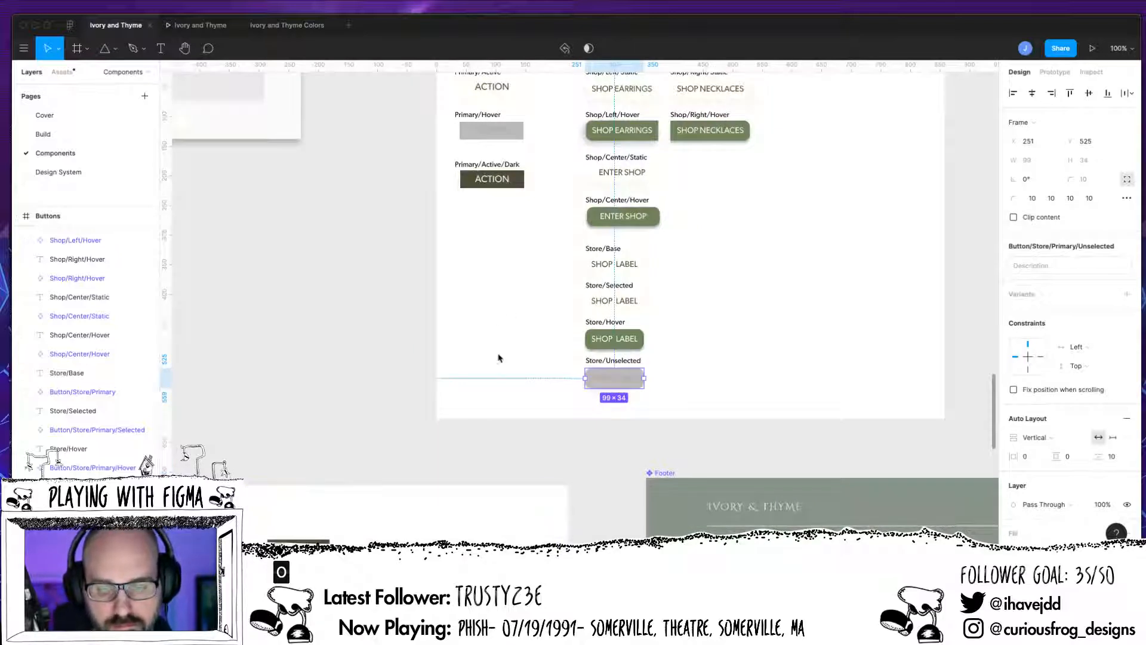
click(597, 238)
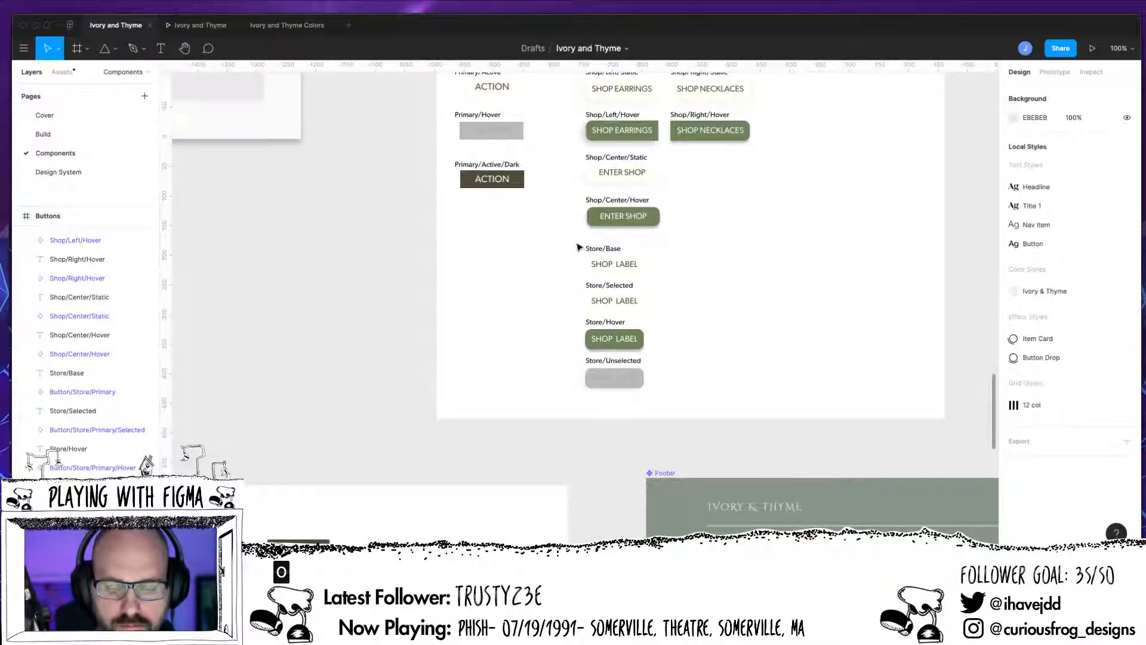
drag(576, 244, 660, 419)
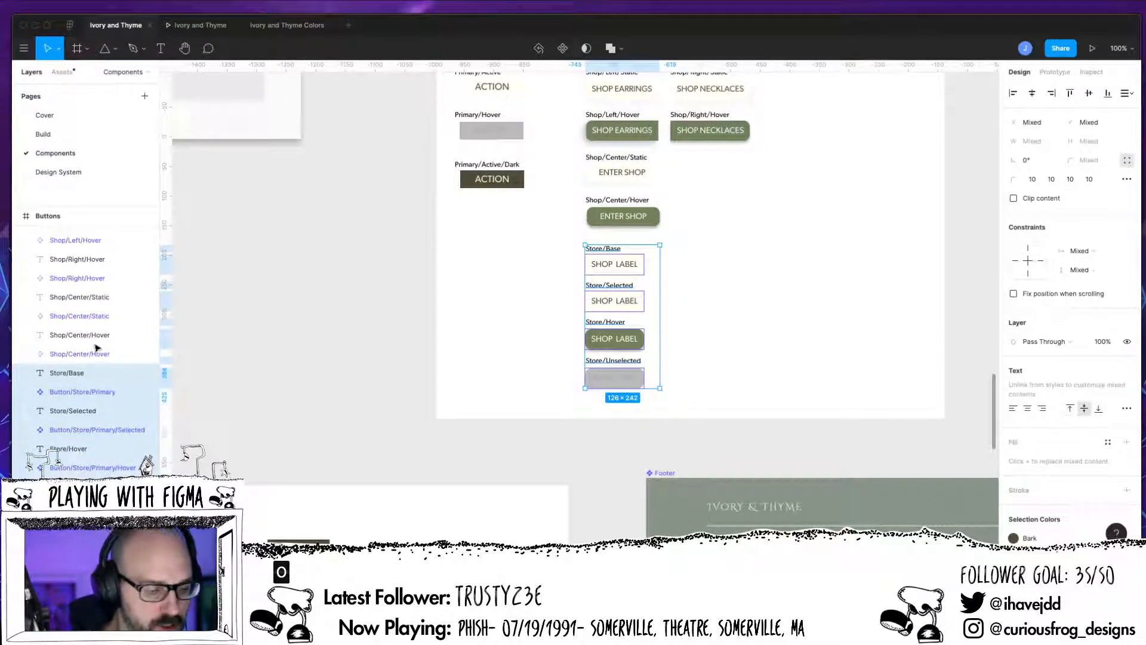
shift+click(87, 373)
shift+click(88, 412)
shift+click(87, 449)
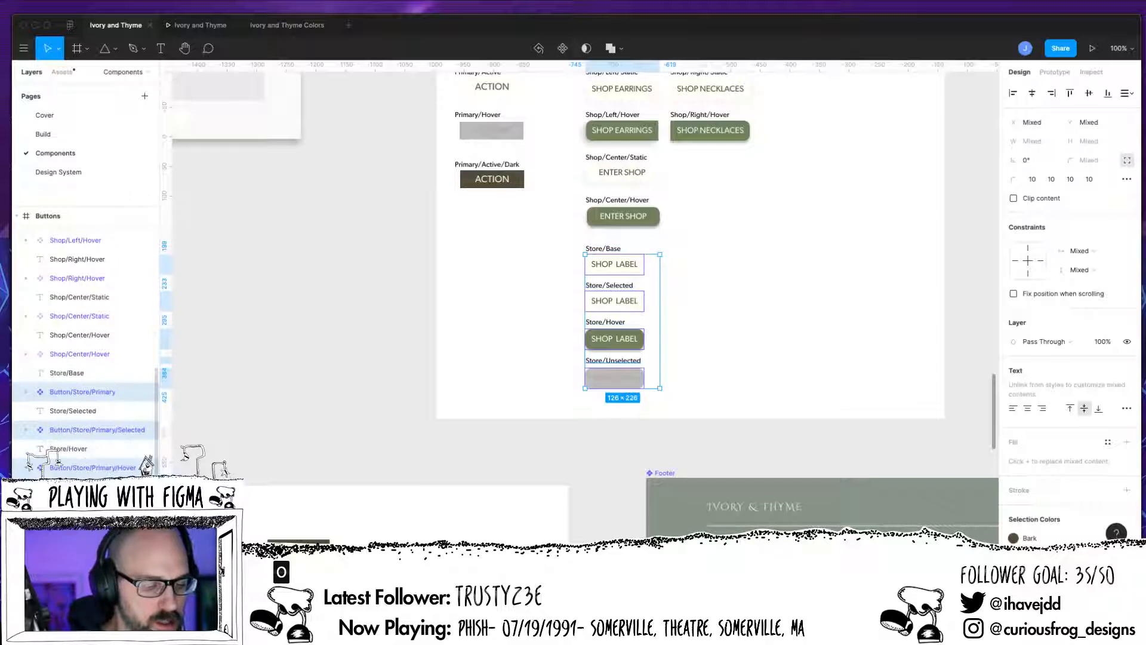
super+click(87, 487)
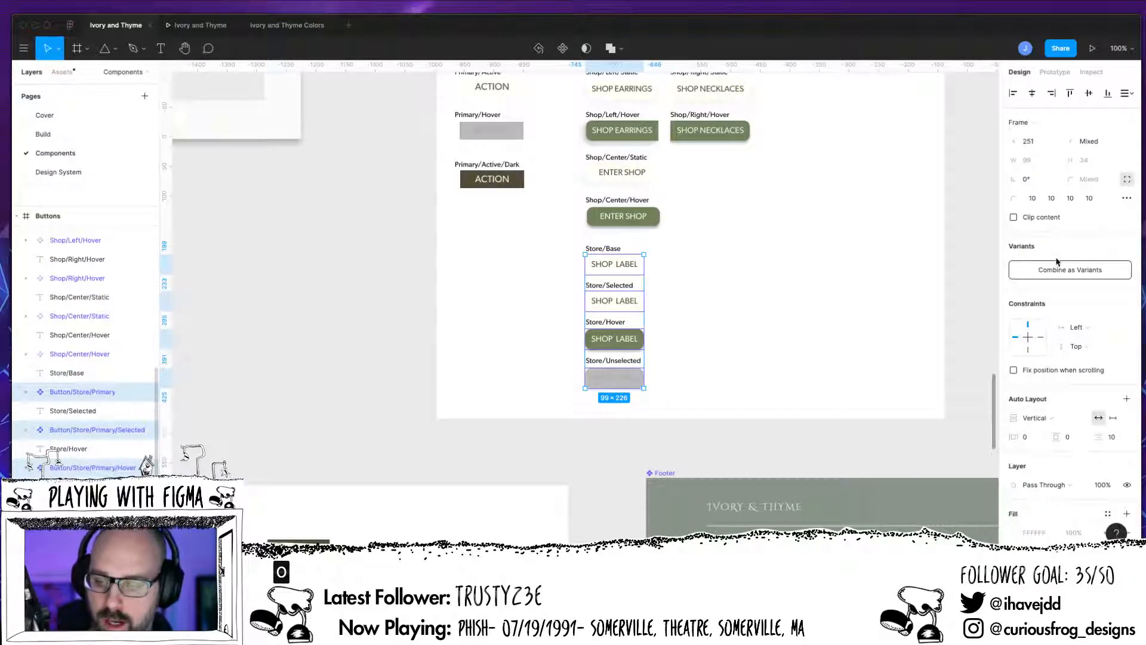
click(1057, 263)
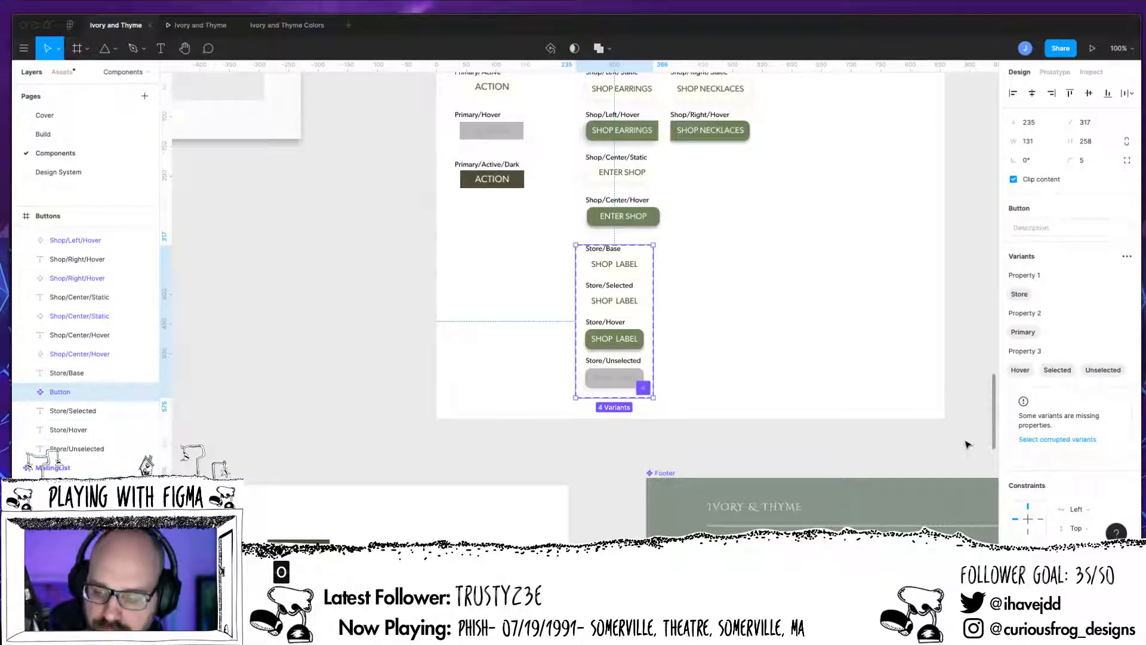
Step: Rename the variant set's properties to Use, Primary and State
click(1044, 276)
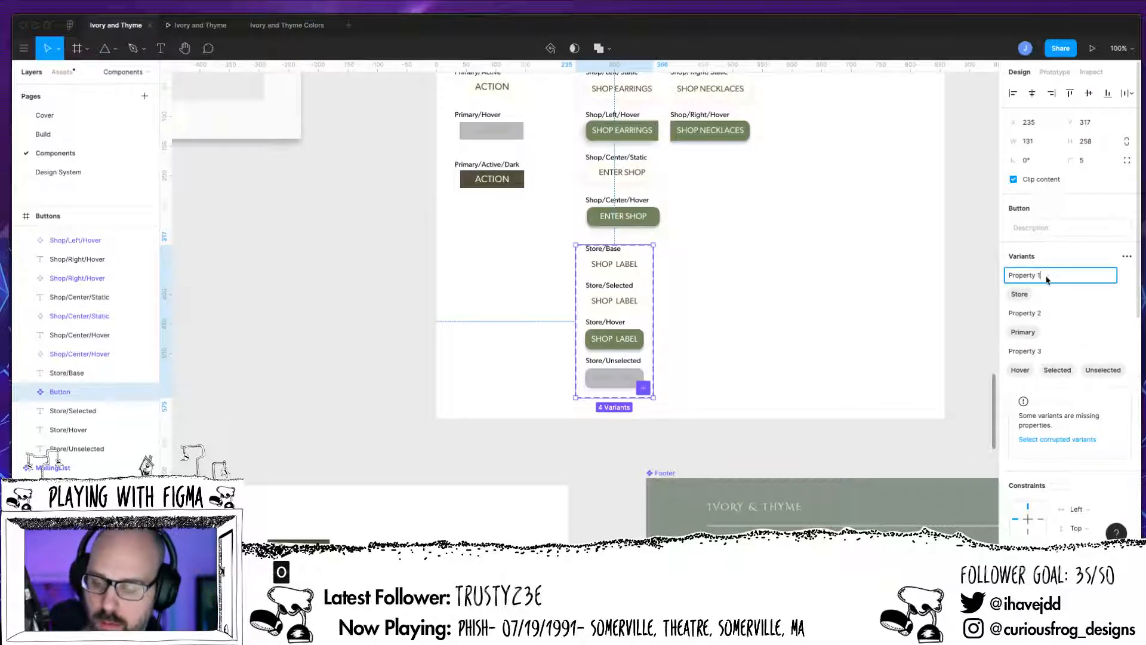
drag(1047, 278, 980, 289)
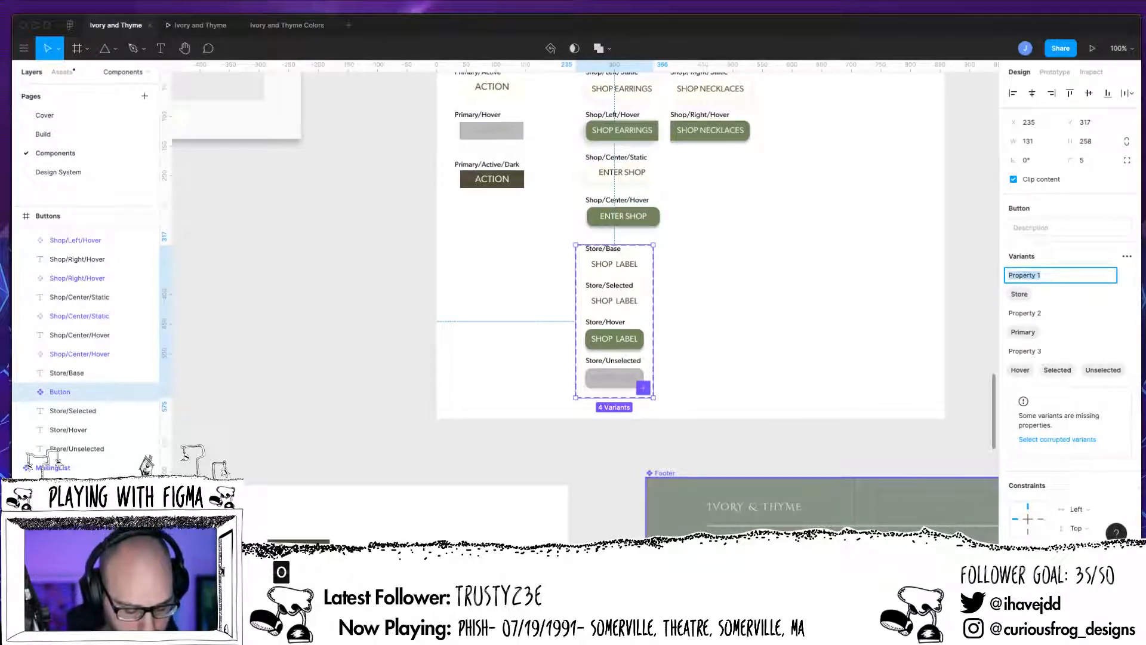
text(Use)
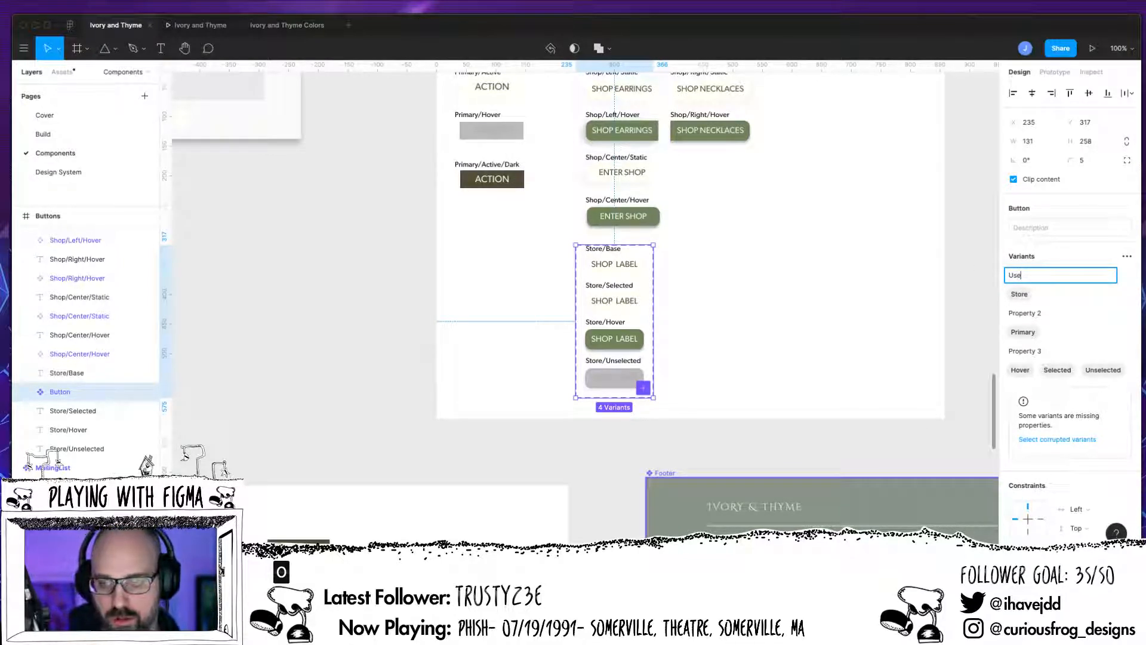
double_click(1035, 313)
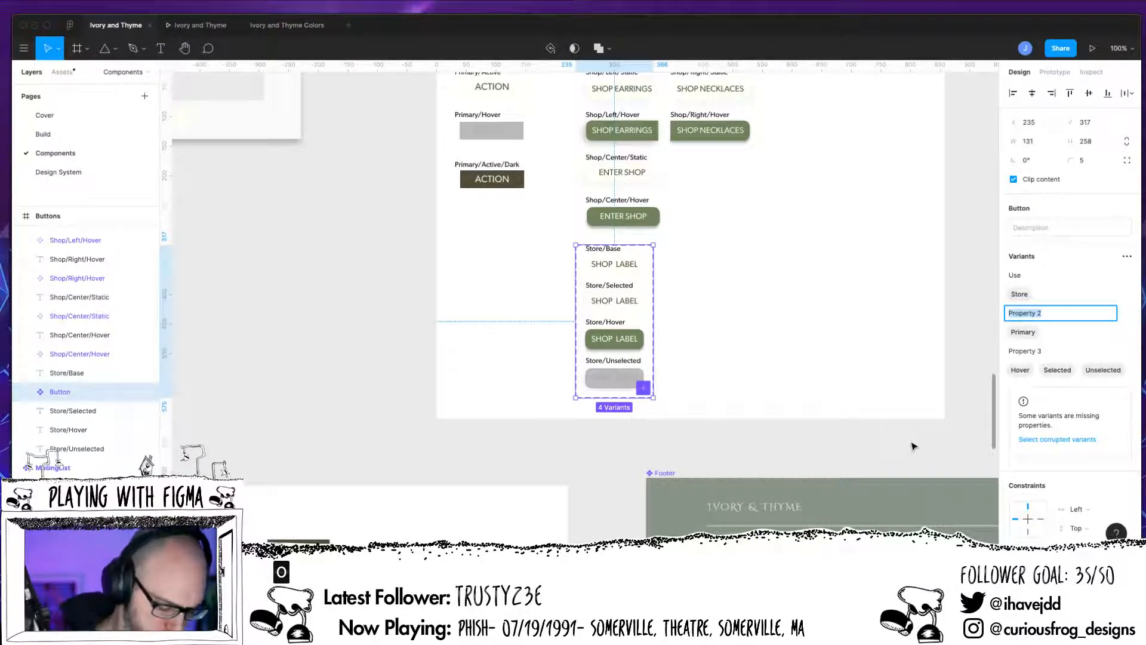
text(Primary)
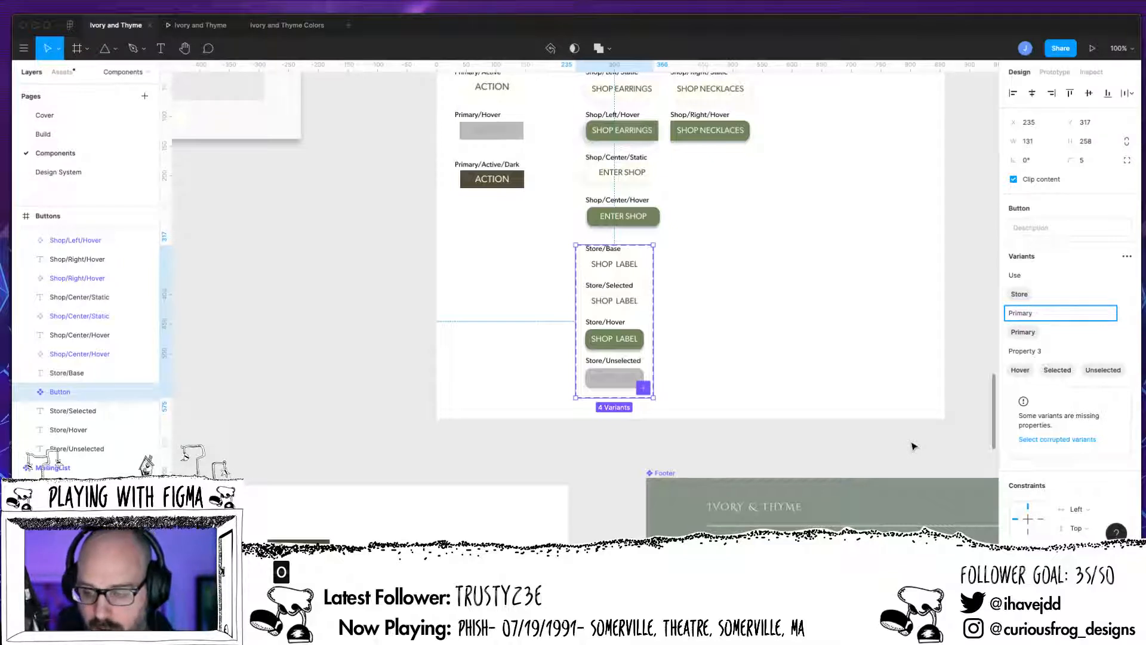
click(1037, 352)
drag(1043, 353, 982, 401)
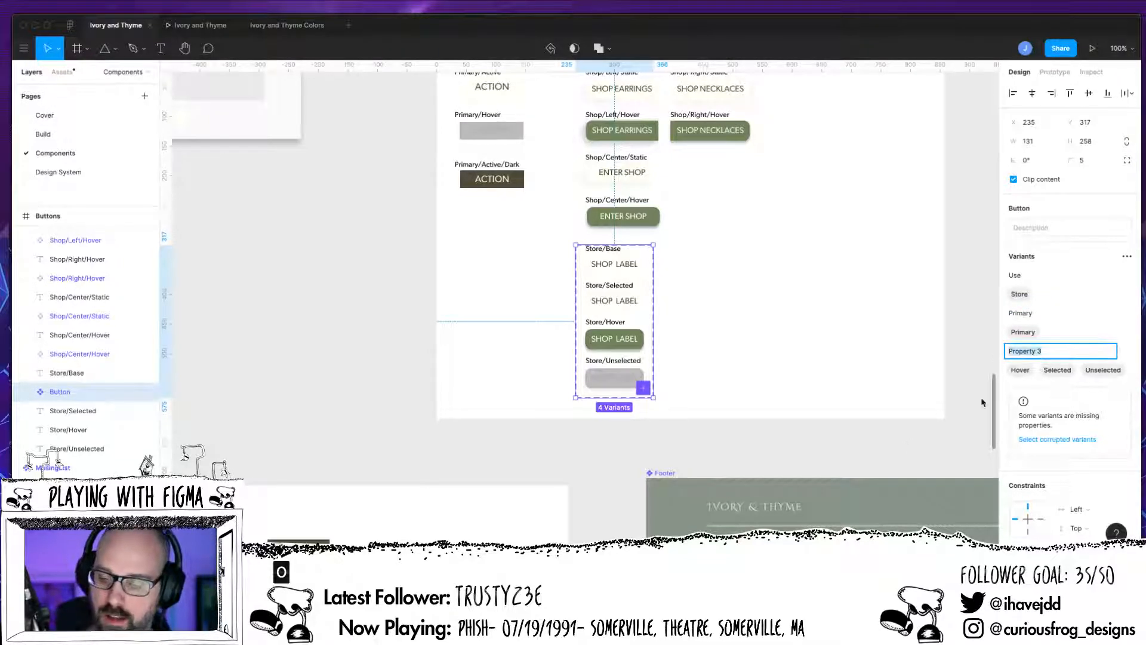
text(State)
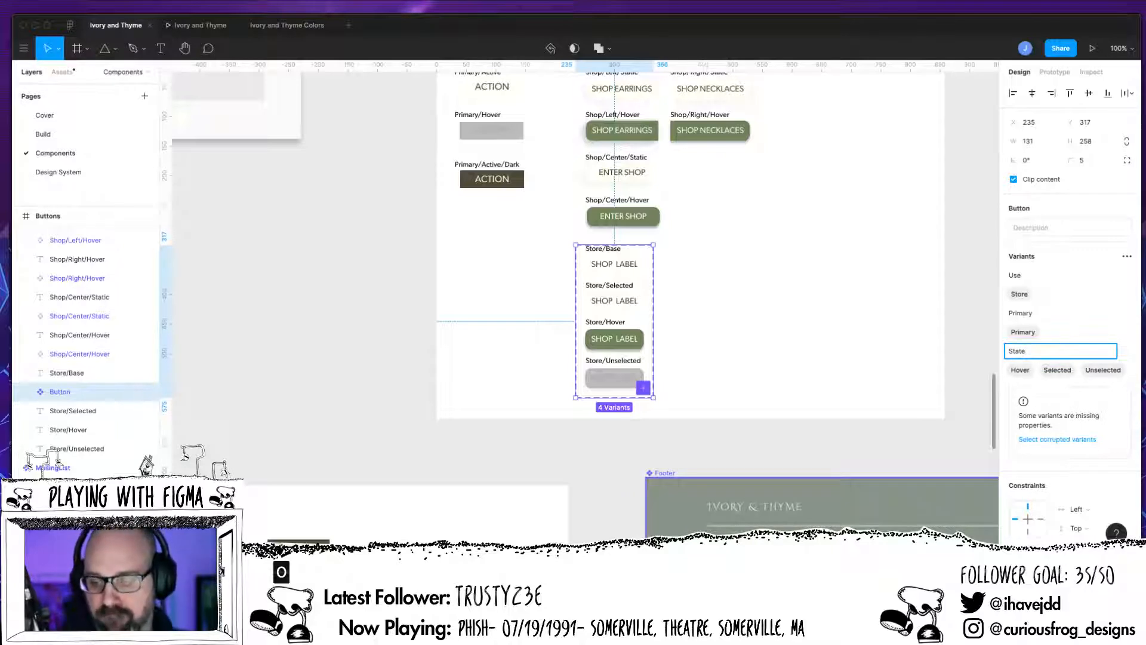
Step: Select the corrupted variant in the set and inspect which property it is missing
click(1085, 313)
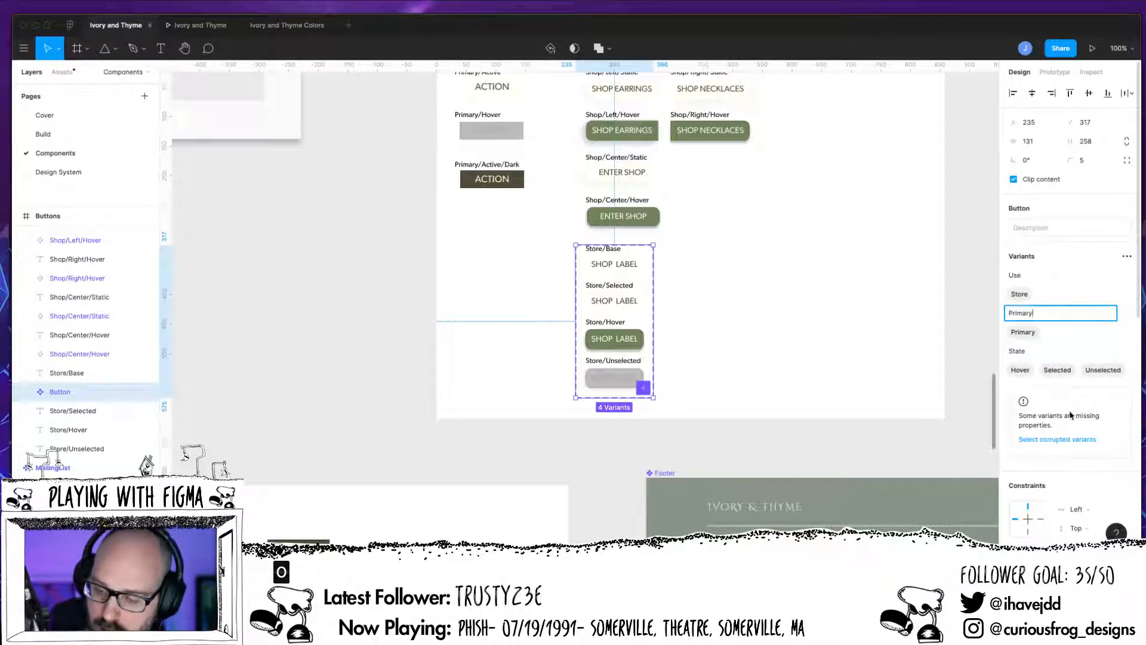
click(1046, 440)
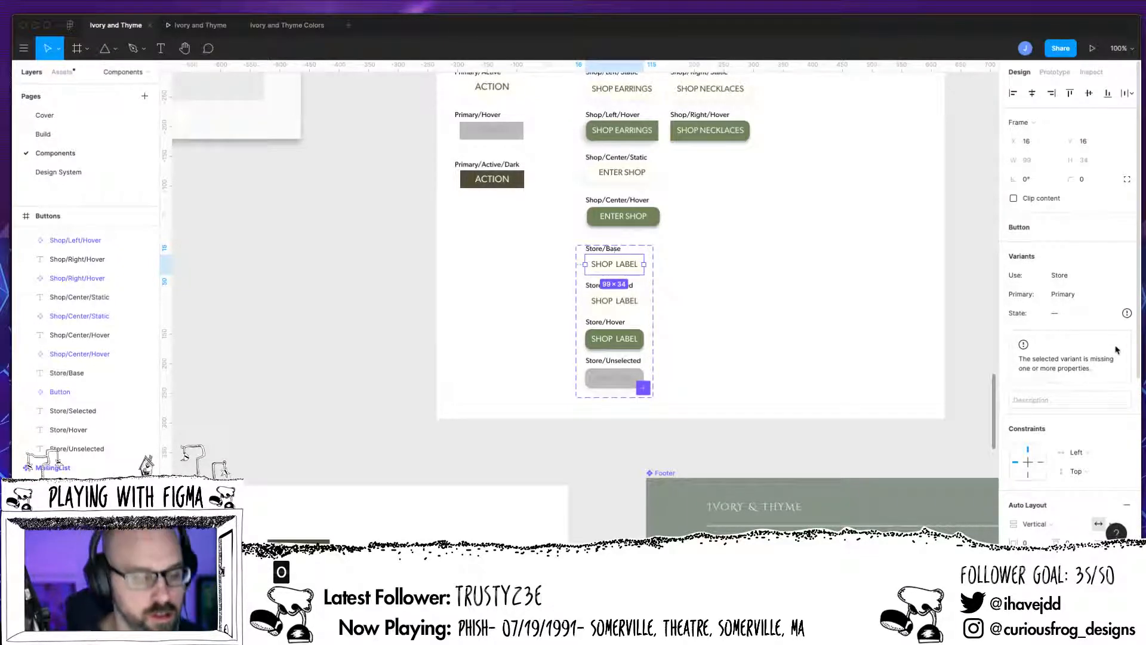
scroll(128, 382, up, 3)
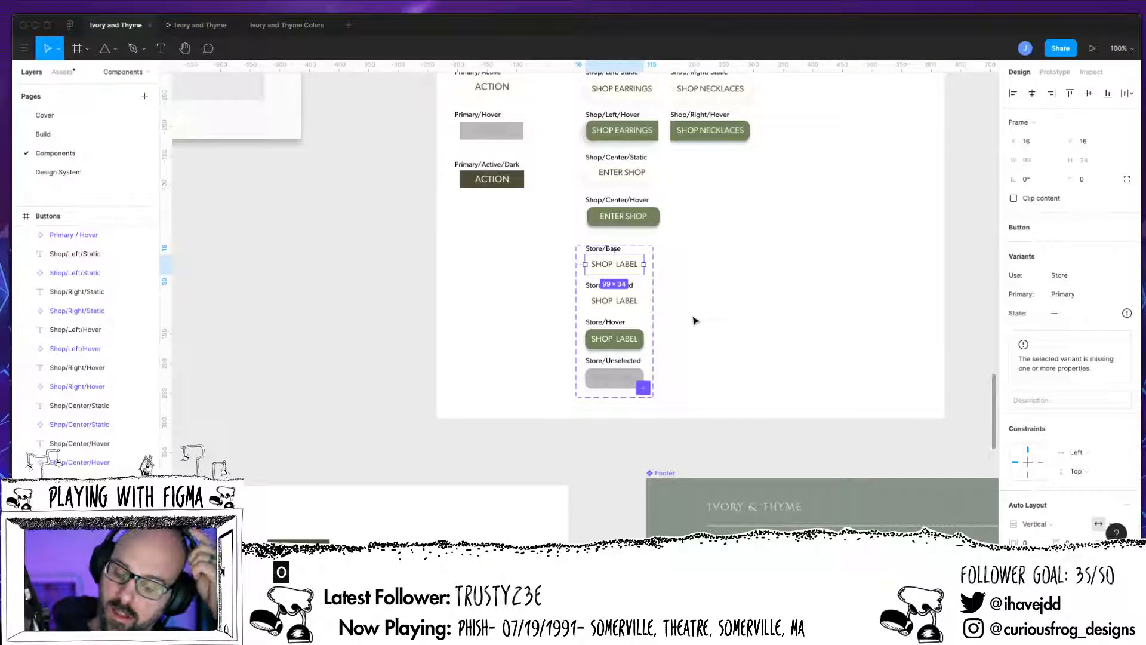
click(1036, 405)
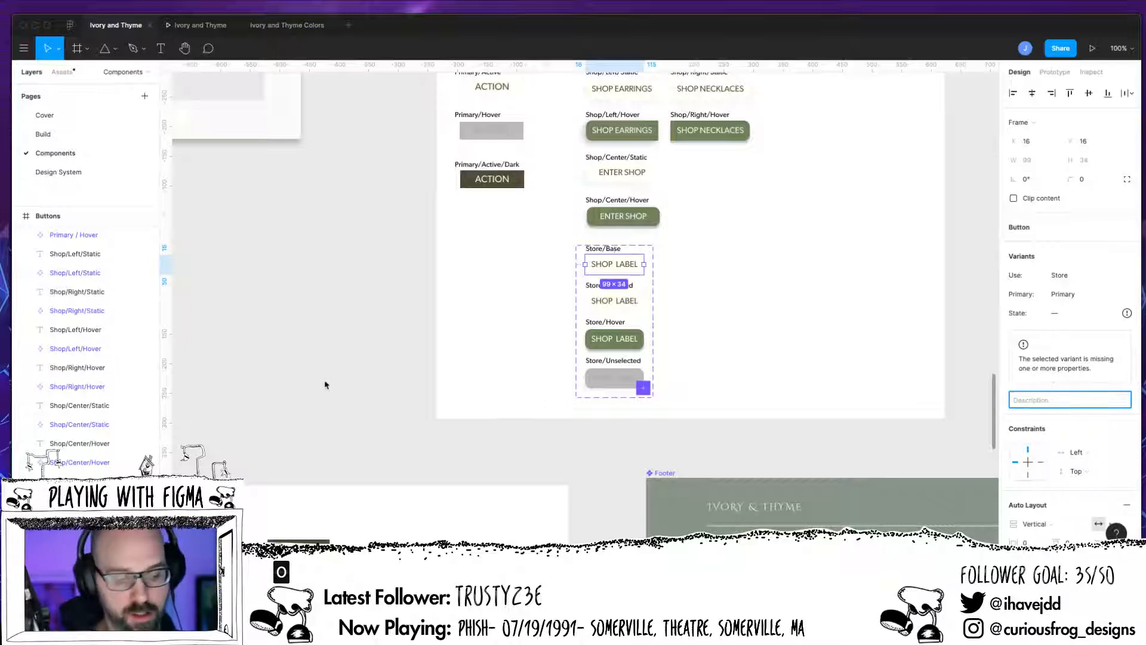
click(643, 276)
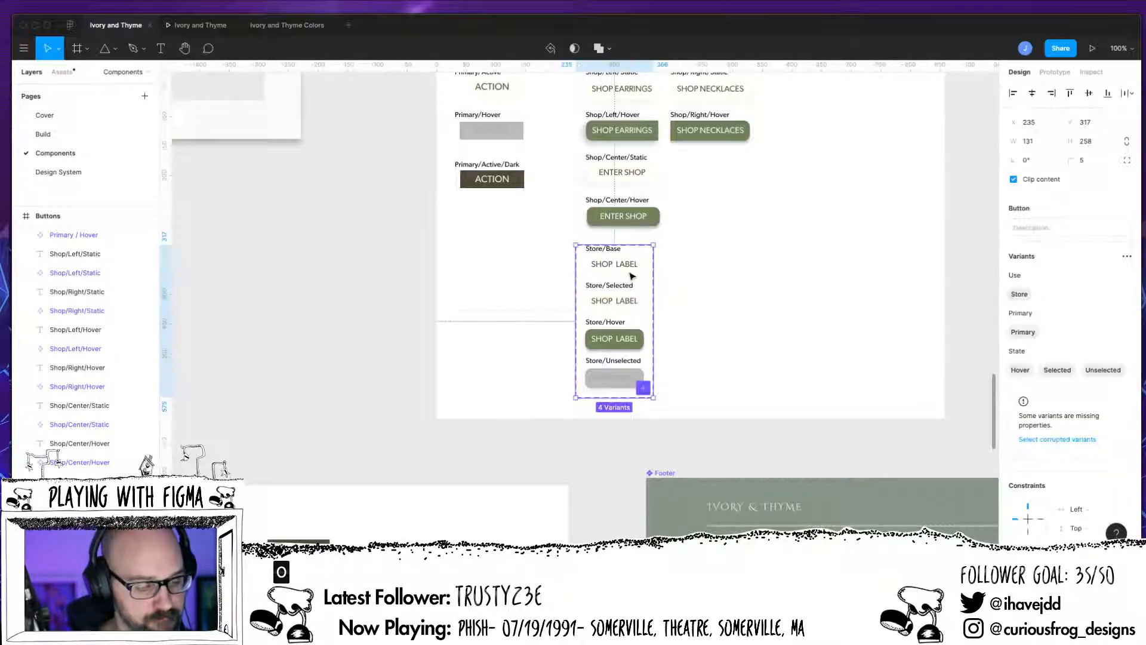
scroll(58, 459, down, 3)
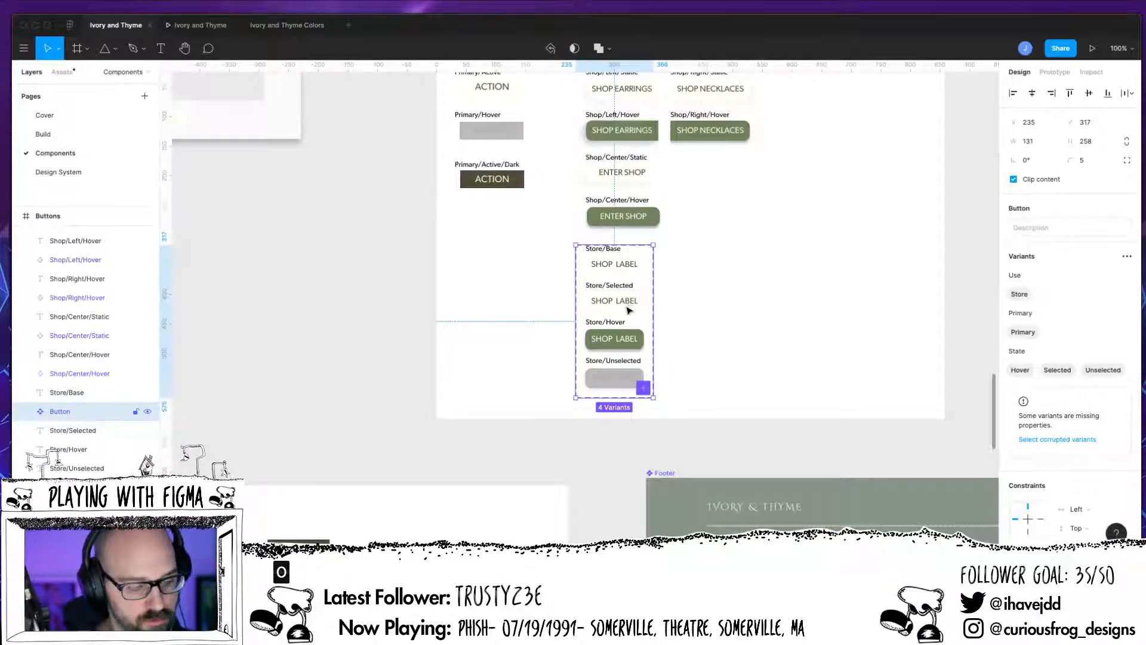
key(Escape)
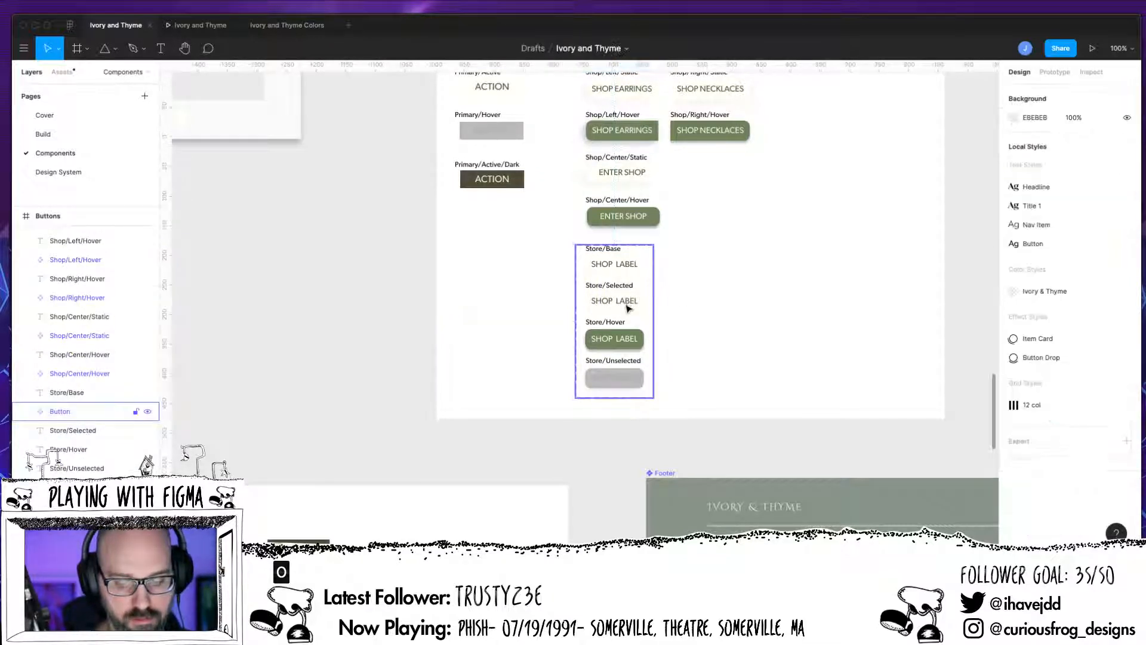
click(628, 308)
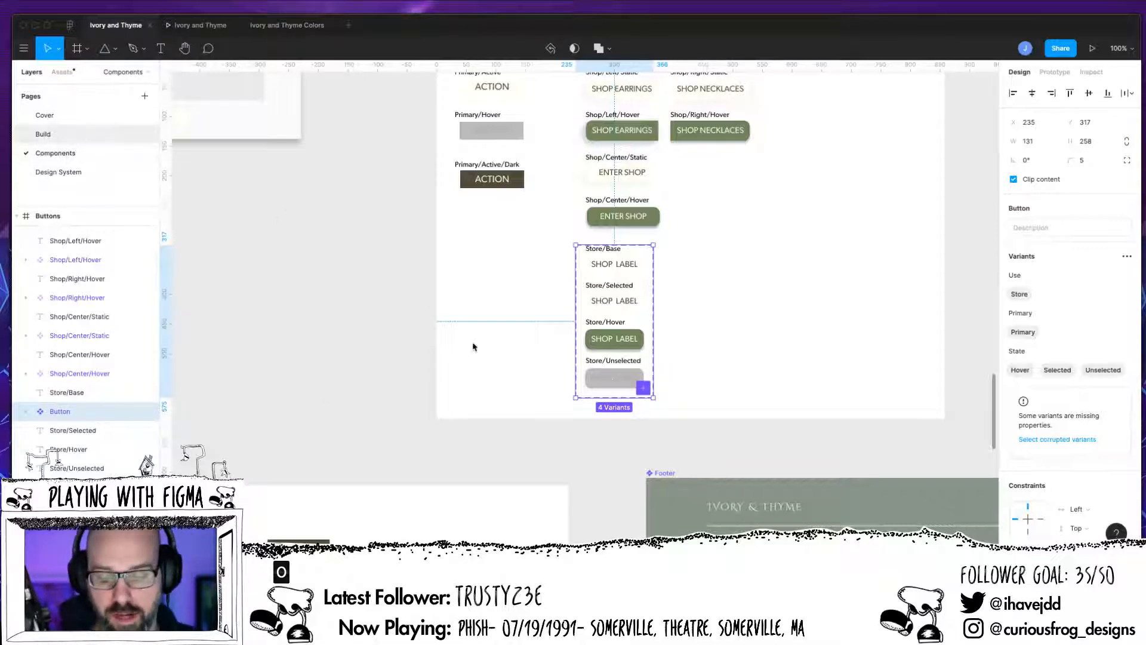
Step: On the Build page, set the Shop Earnings nav button's State variant to Selected
click(43, 134)
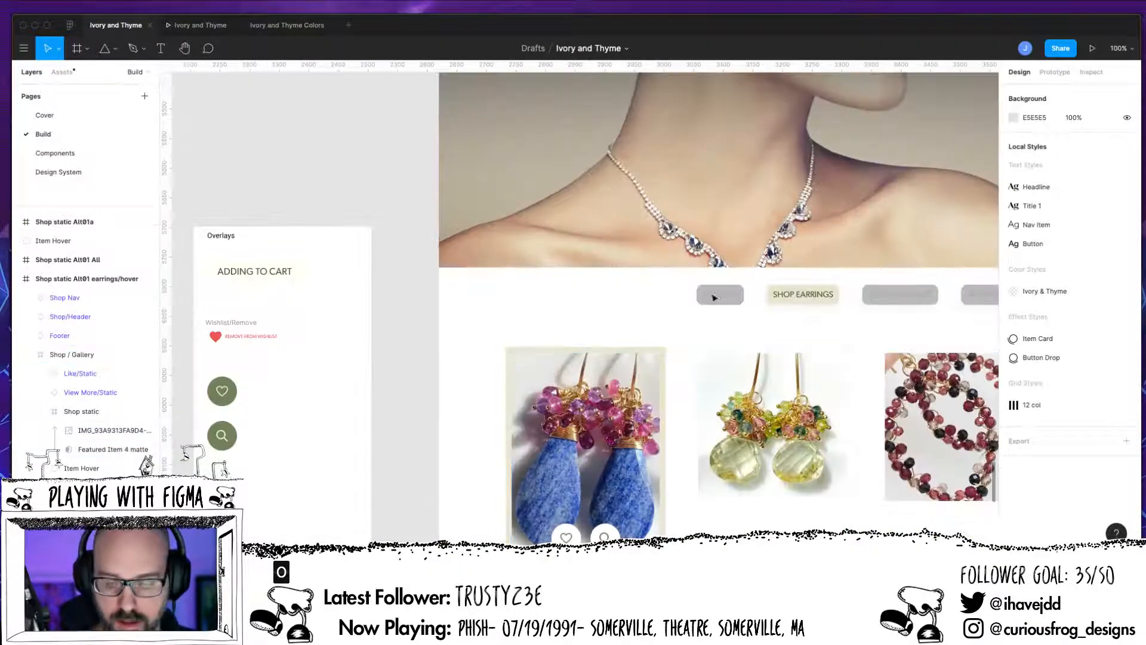
click(786, 301)
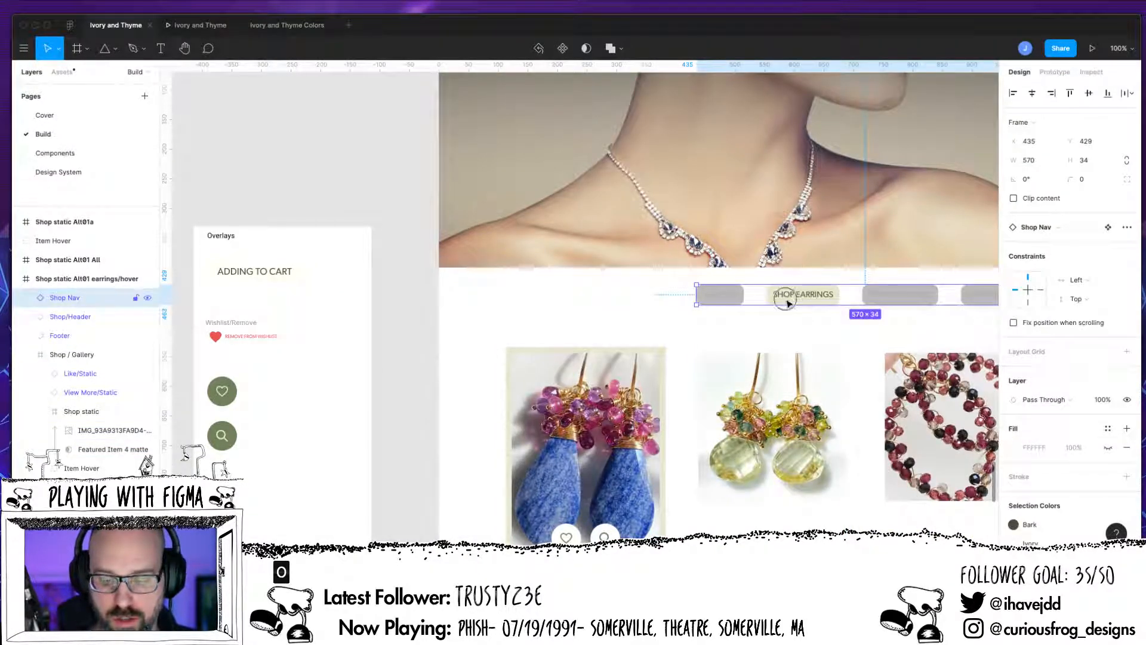
double_click(785, 296)
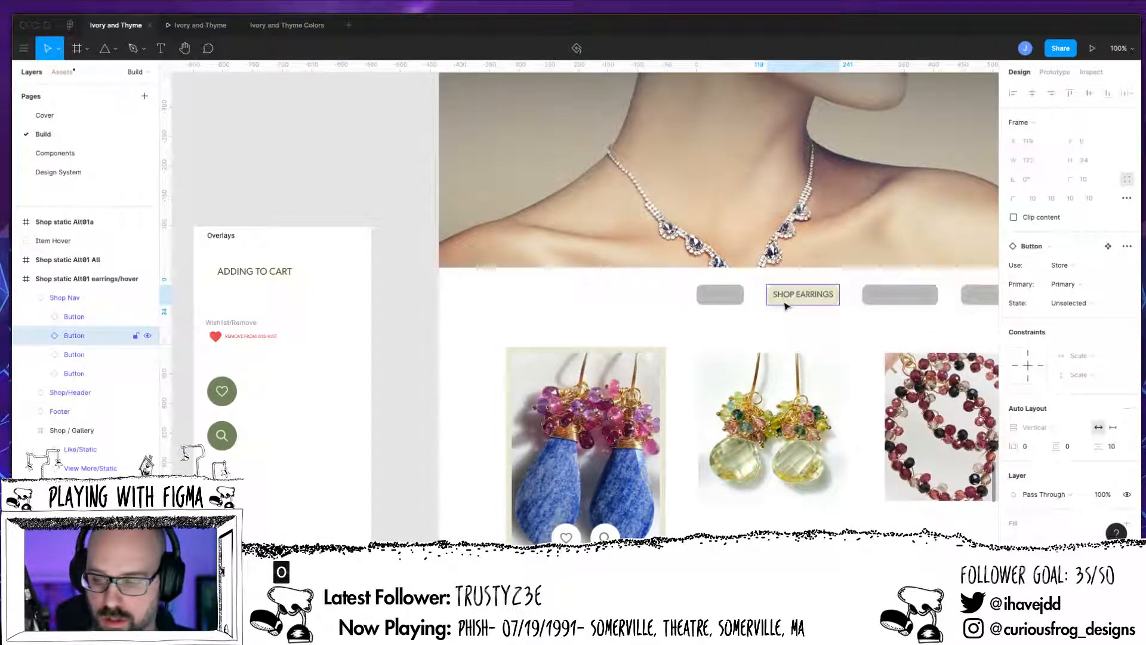
click(1100, 286)
click(1086, 286)
click(1085, 303)
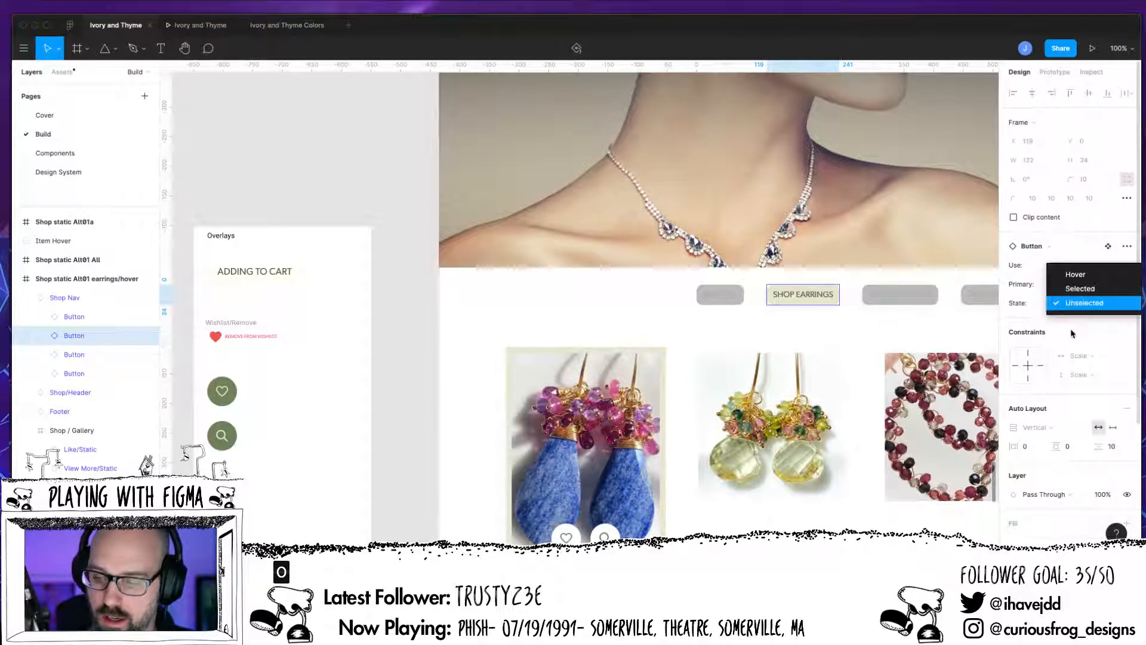
click(1085, 289)
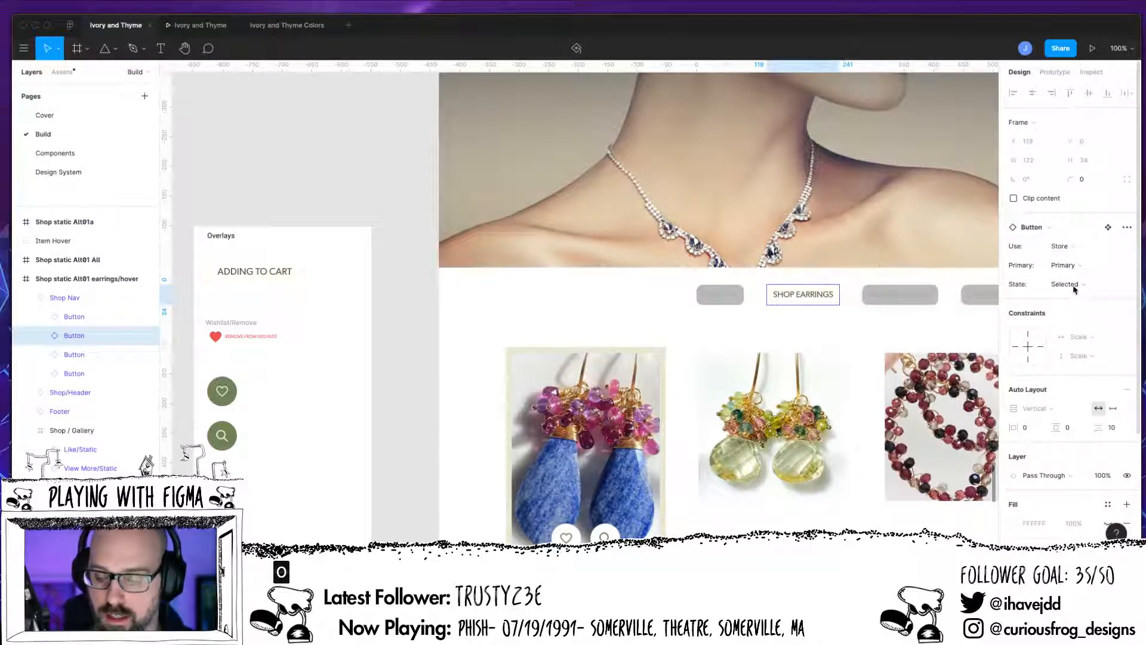
Step: Select the grey Shop Nav buttons and examine their Use and Primary variant options
click(830, 333)
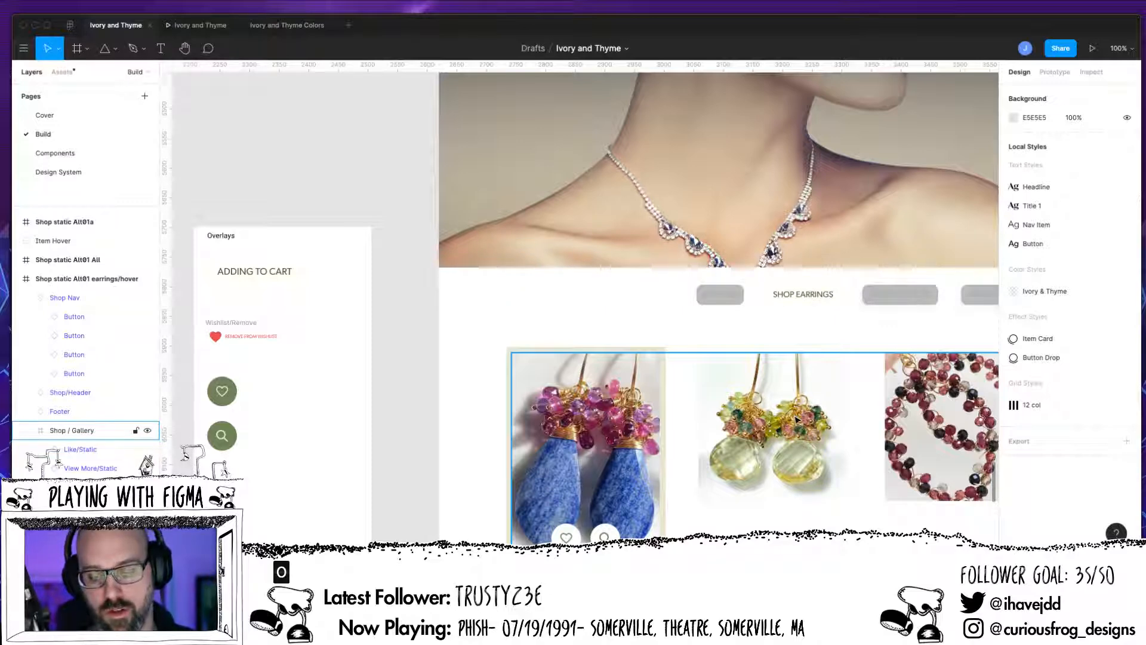
click(912, 304)
click(911, 306)
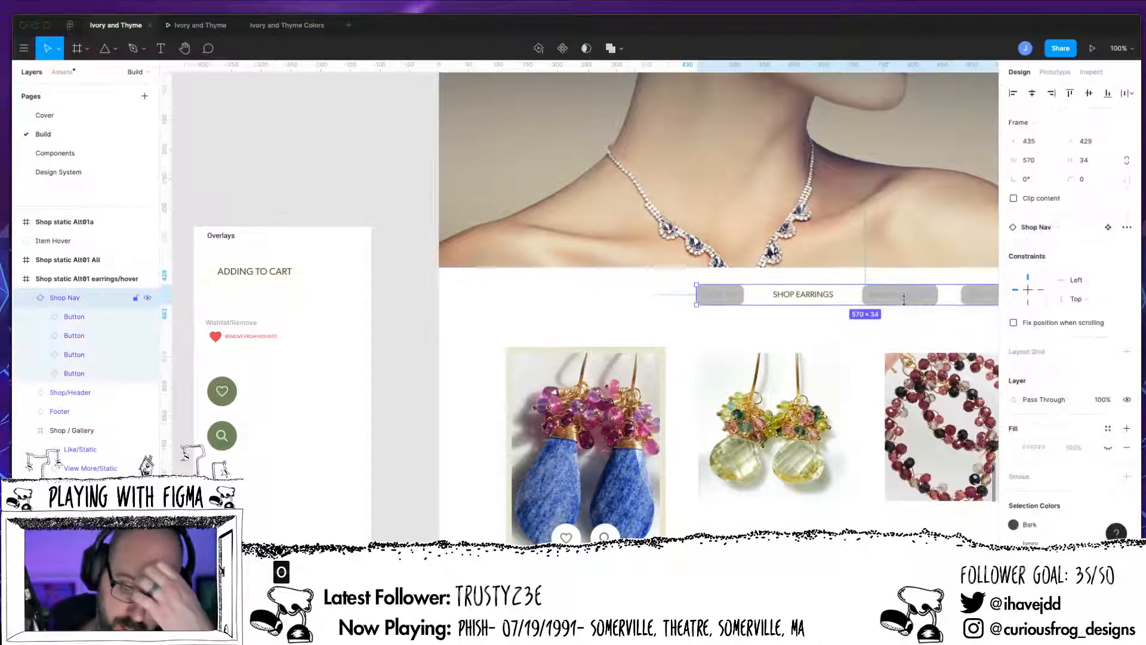
click(715, 302)
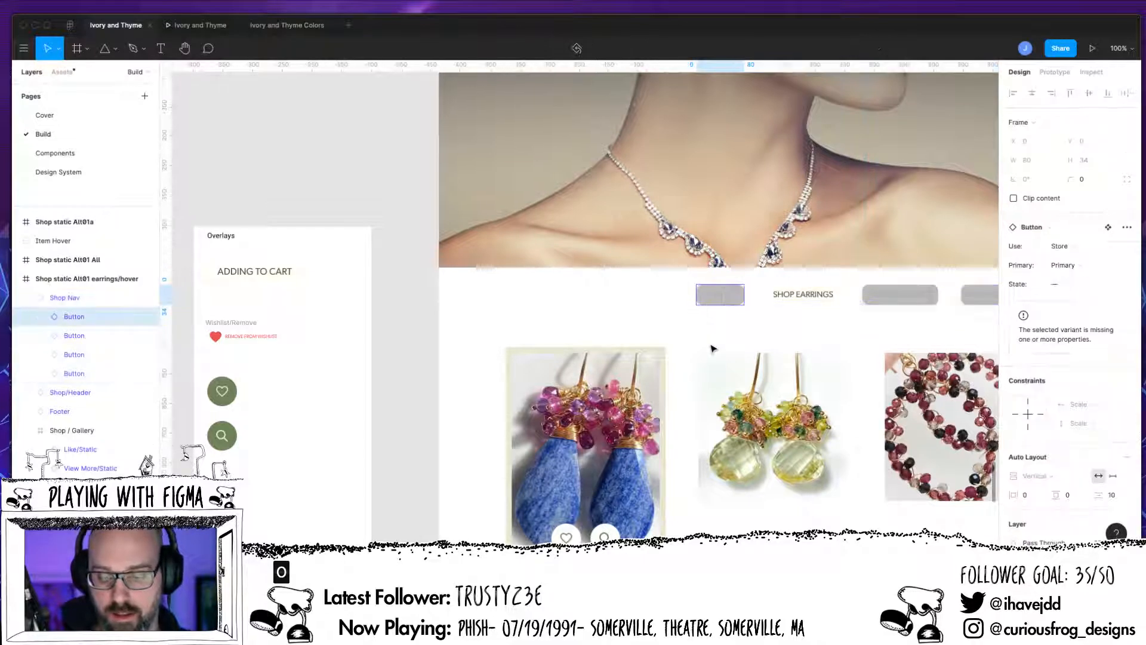
click(1081, 270)
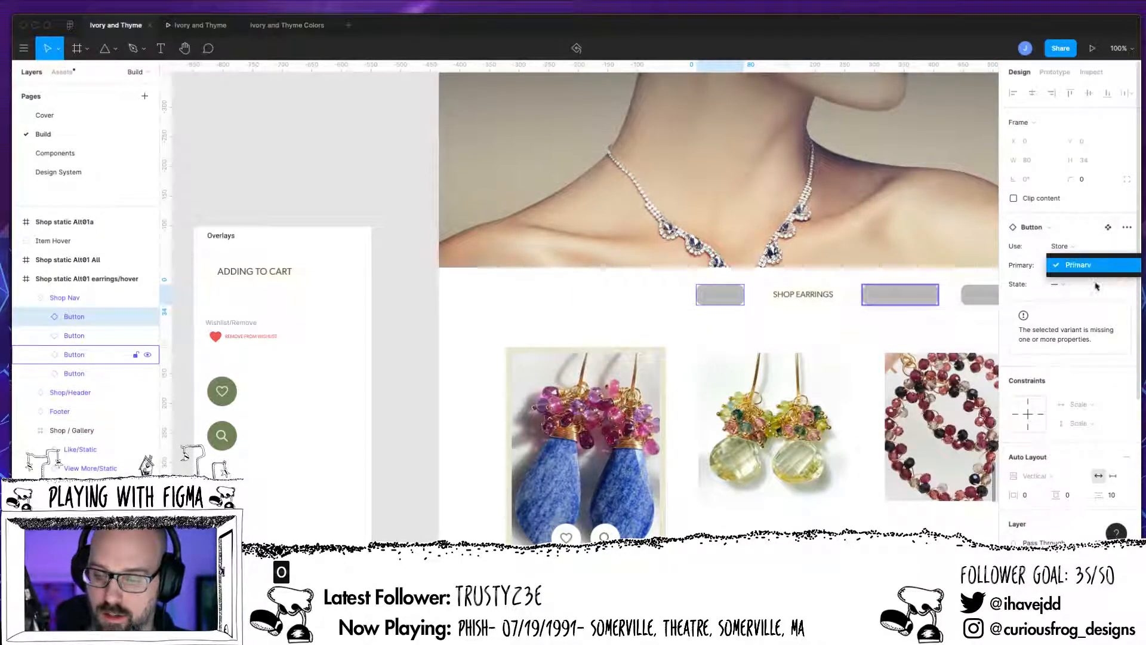
click(1074, 261)
click(1079, 249)
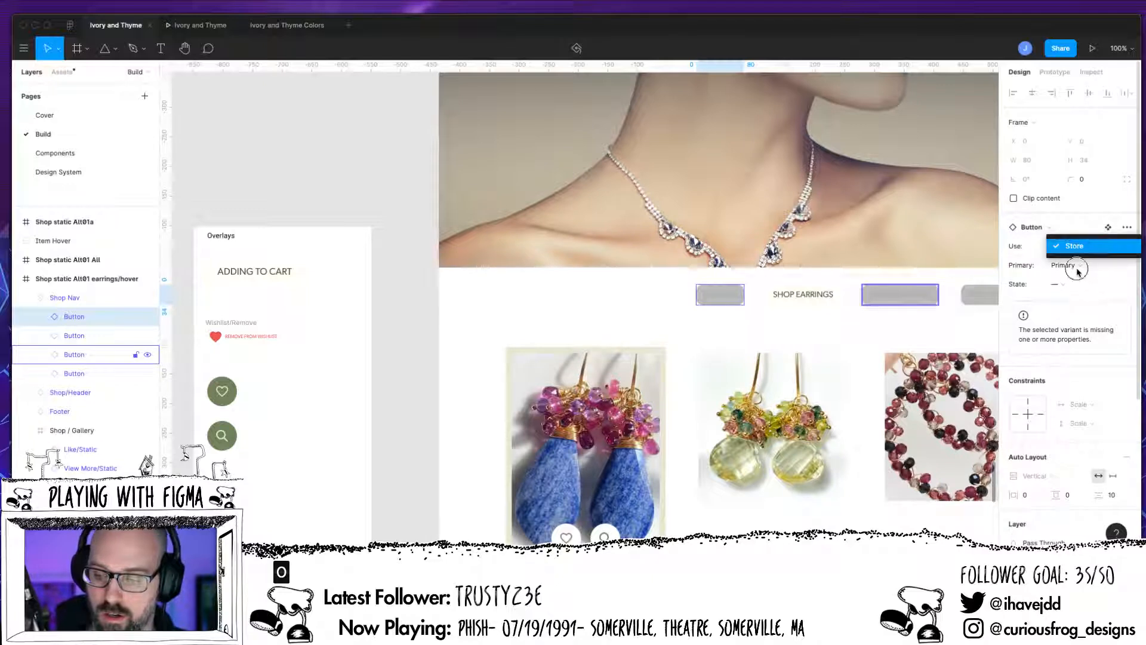
click(1074, 246)
click(1068, 265)
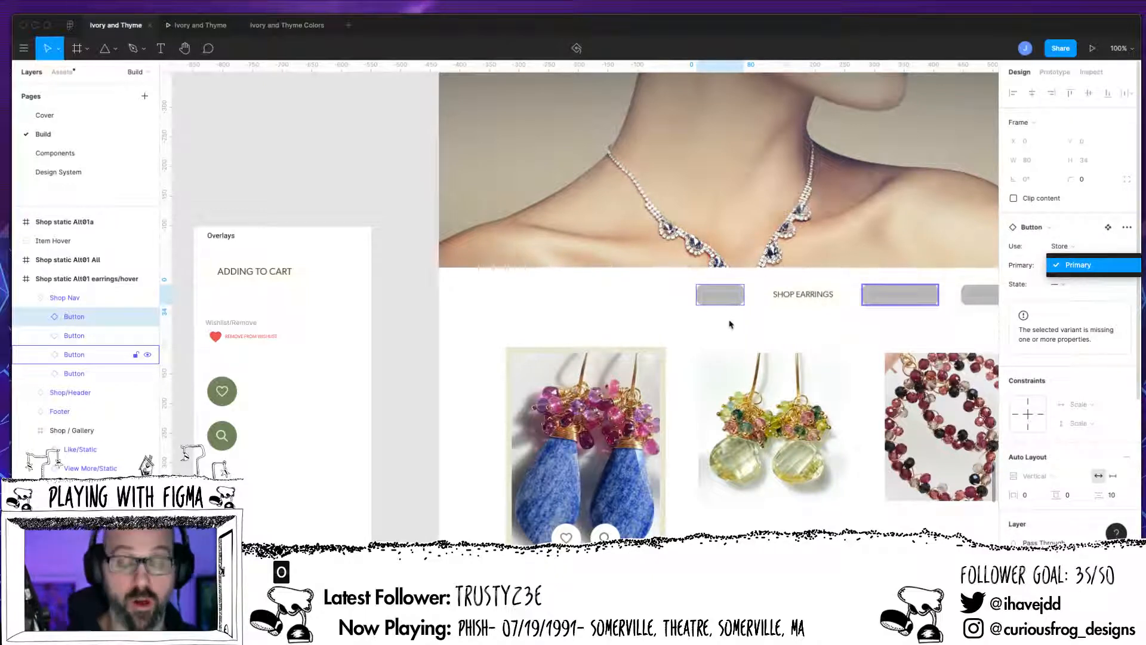
Step: Select the first Shop Nav button on the Build page and set its State variant to Unselected
click(721, 300)
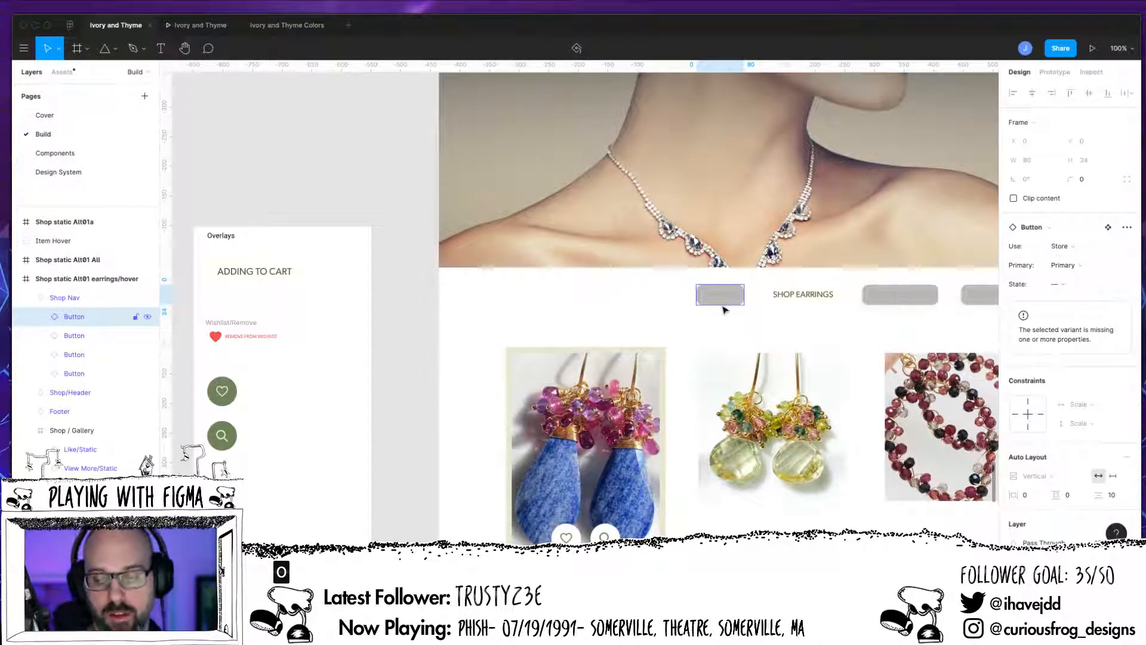
double_click(732, 302)
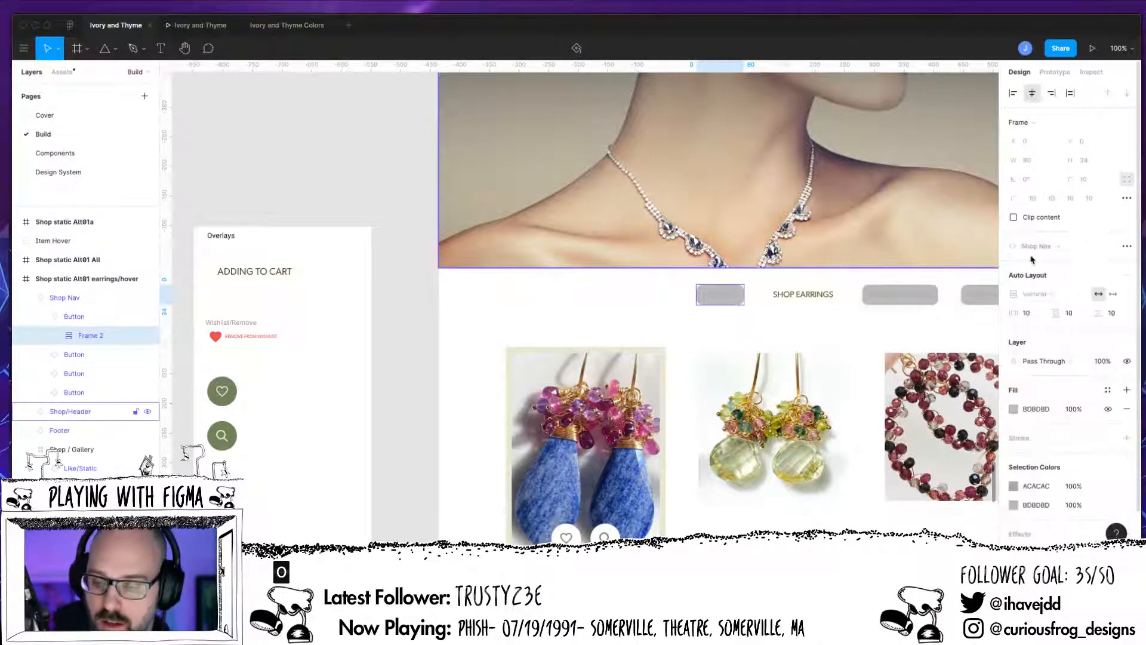
double_click(727, 301)
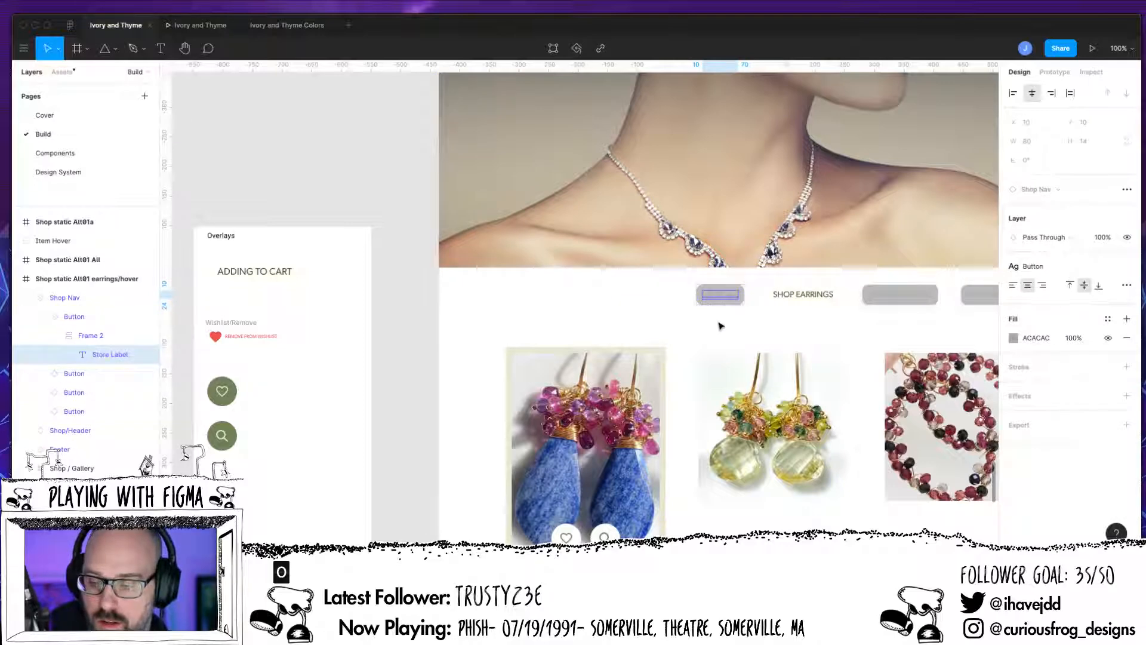
click(74, 317)
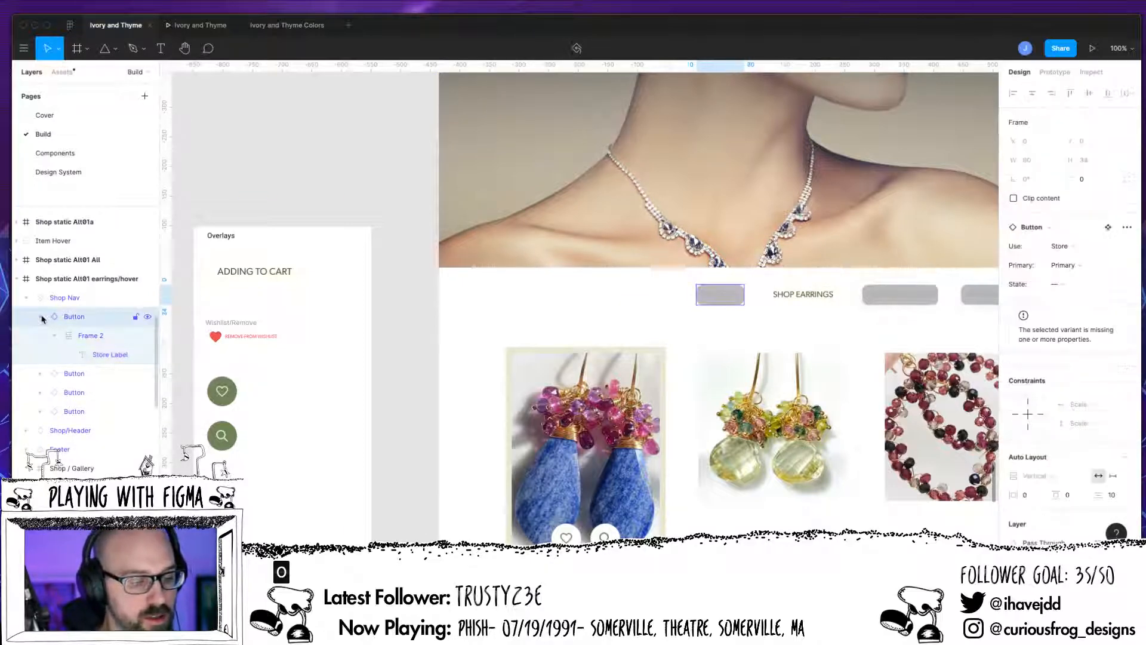
click(1069, 290)
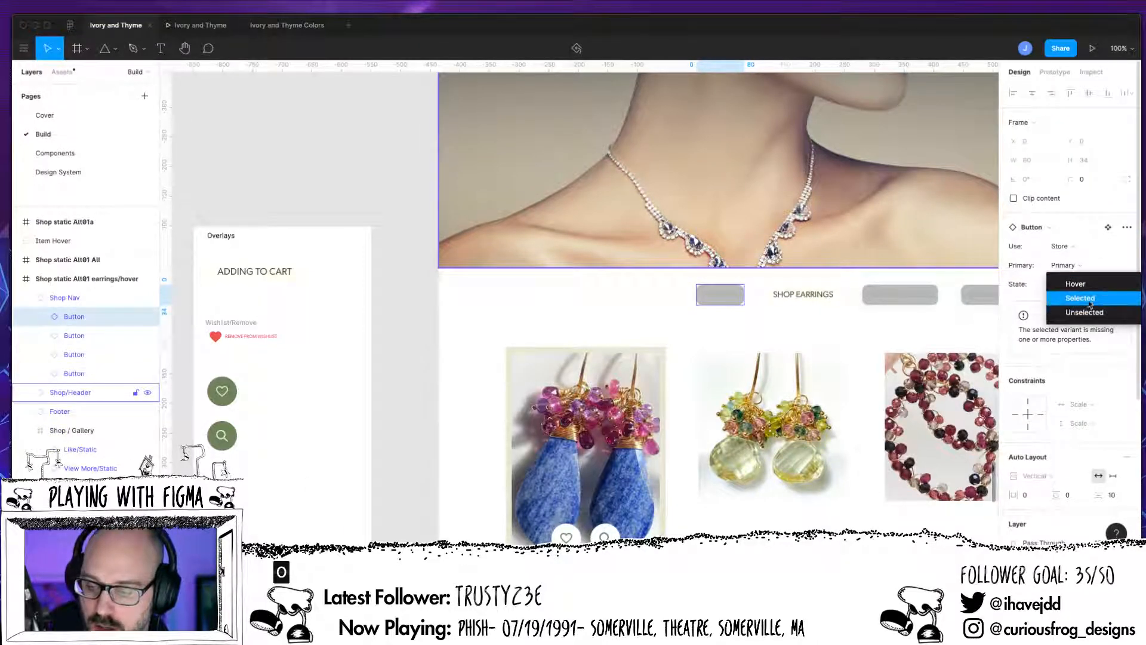
click(1089, 316)
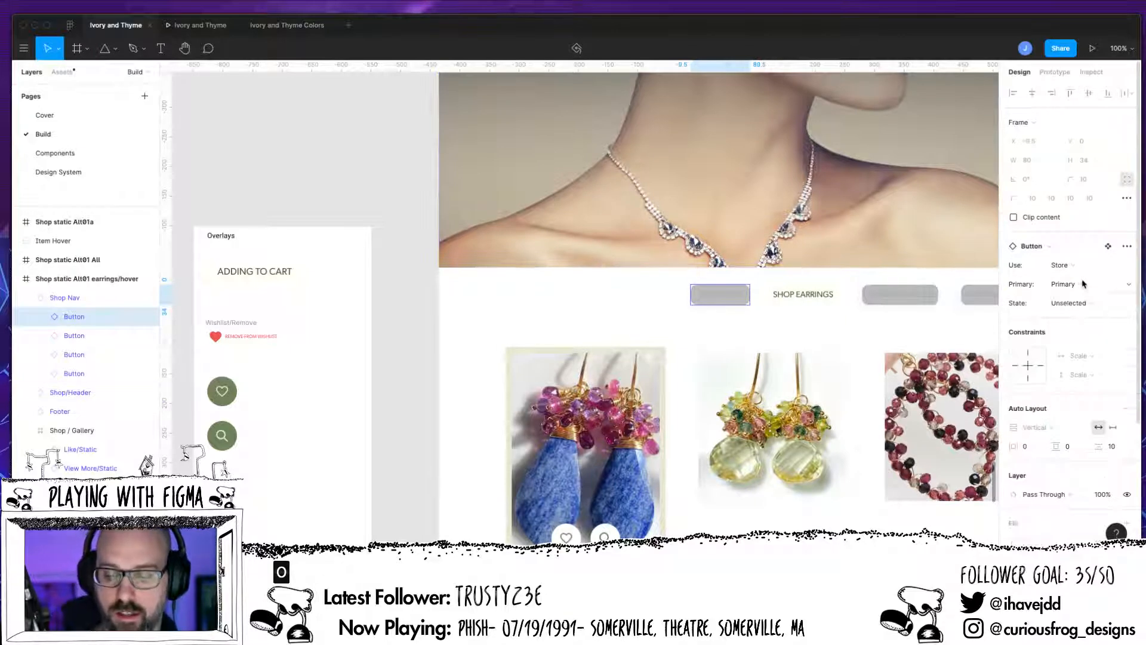
Step: Change the first nav button's label text to SHOP ALL
click(734, 300)
double_click(734, 303)
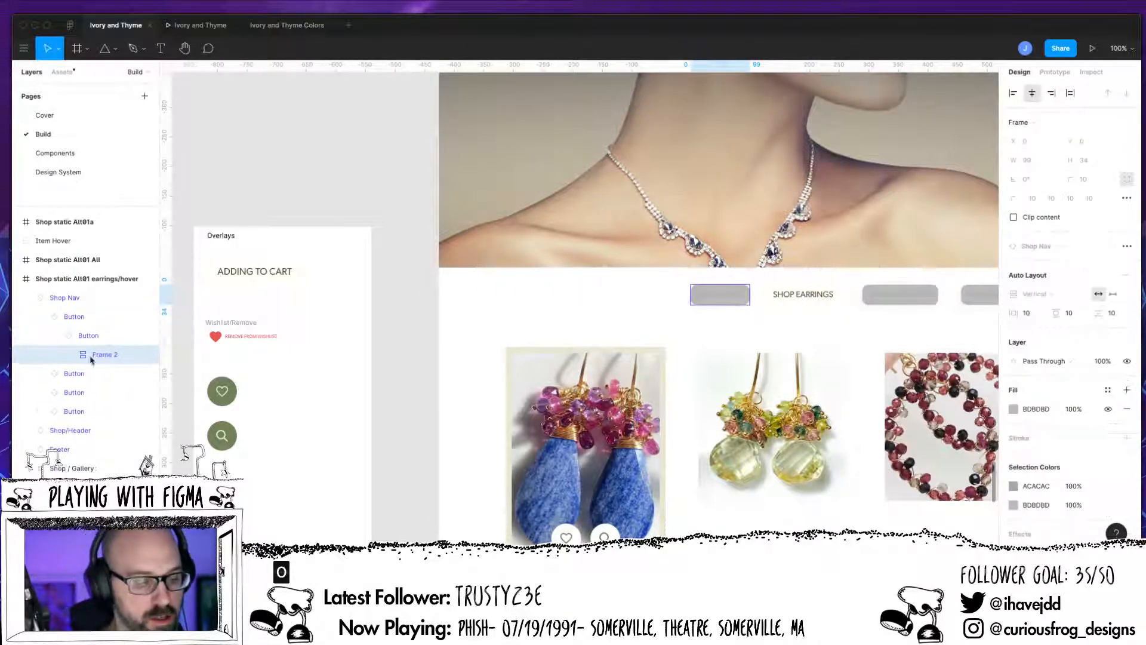
double_click(99, 355)
key(Return)
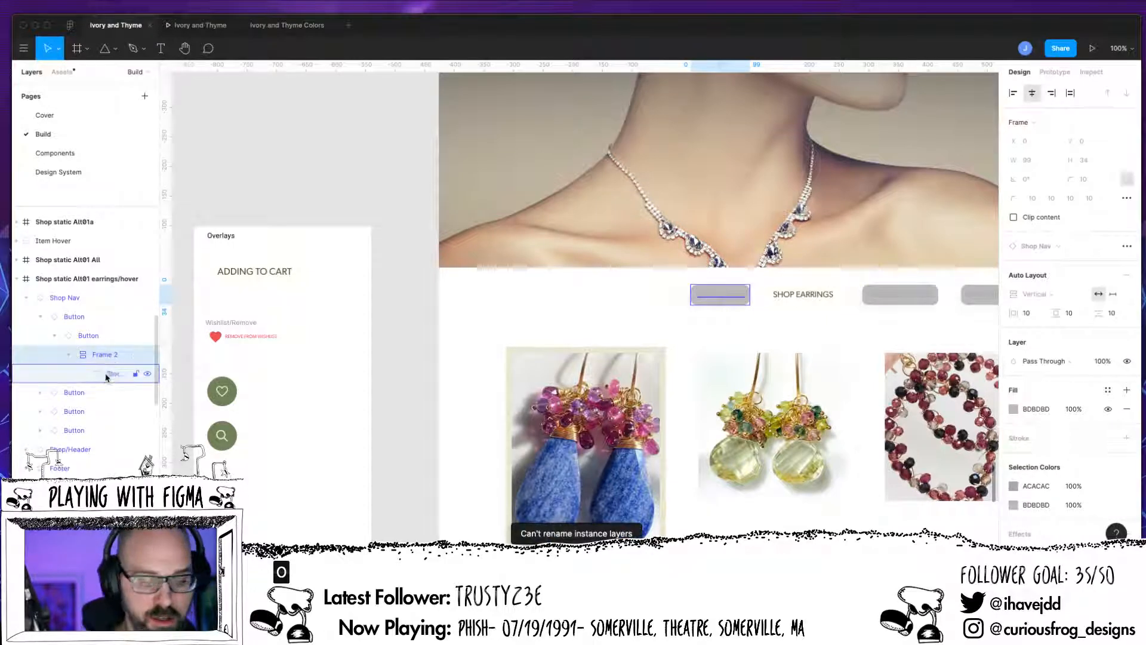
click(110, 374)
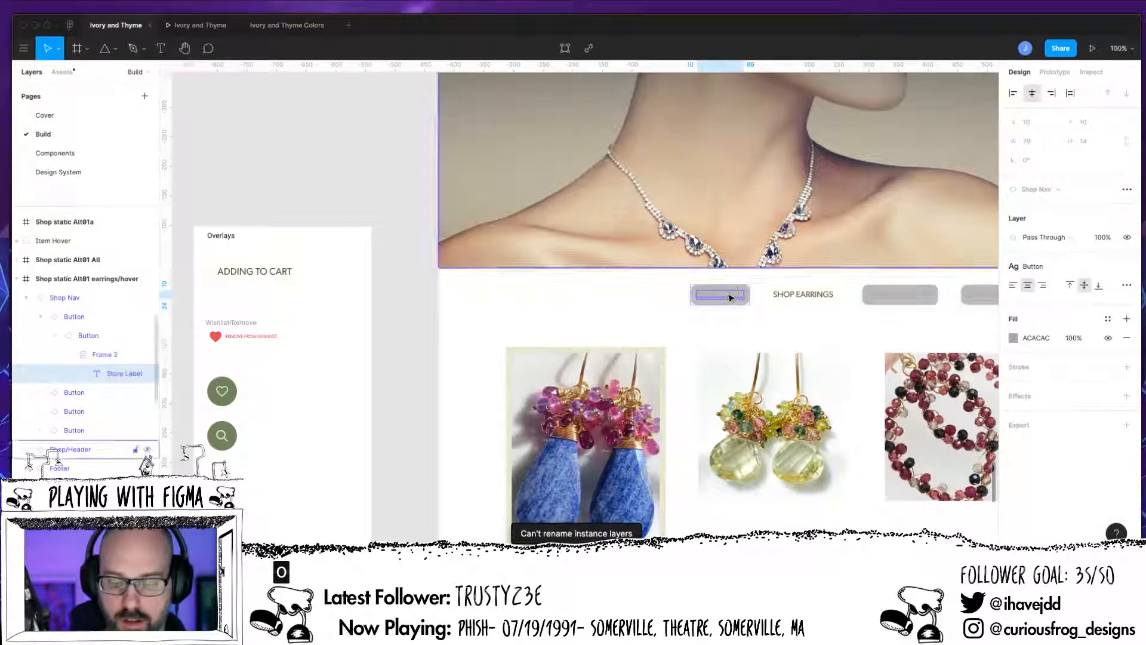
text(SHOP)
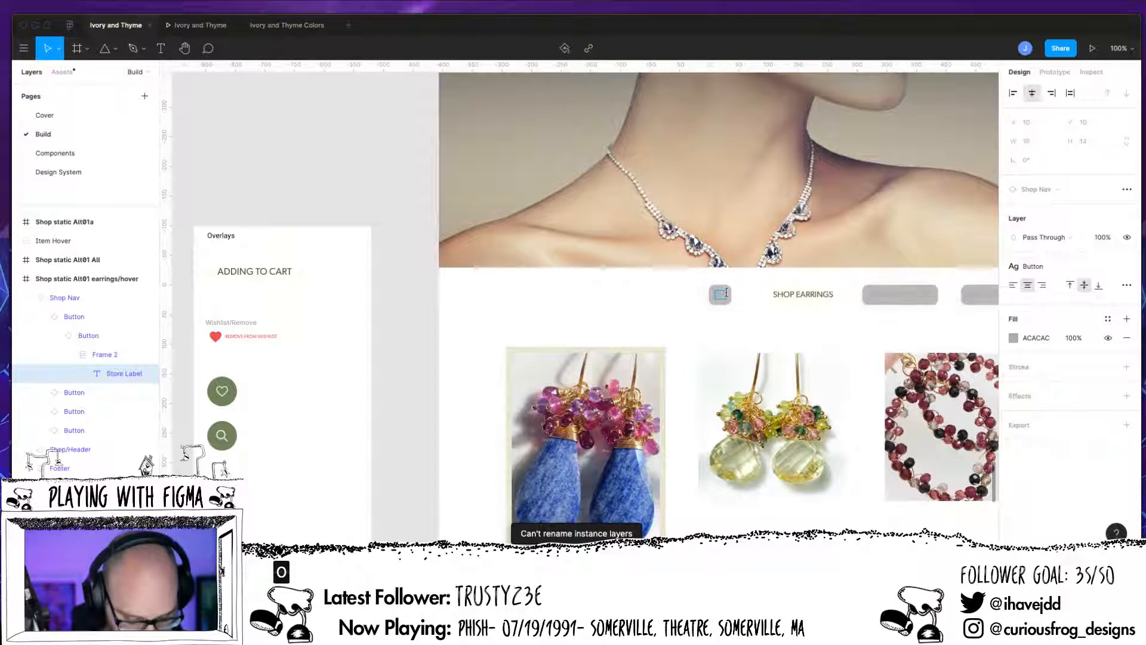
text( ALL)
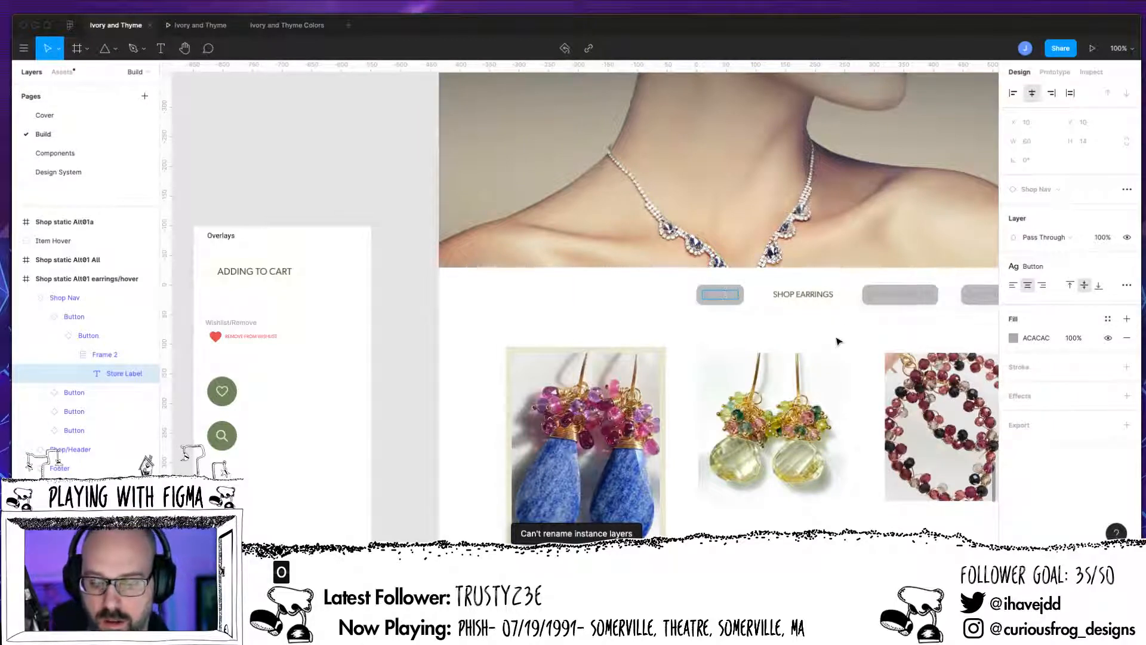
key(Escape)
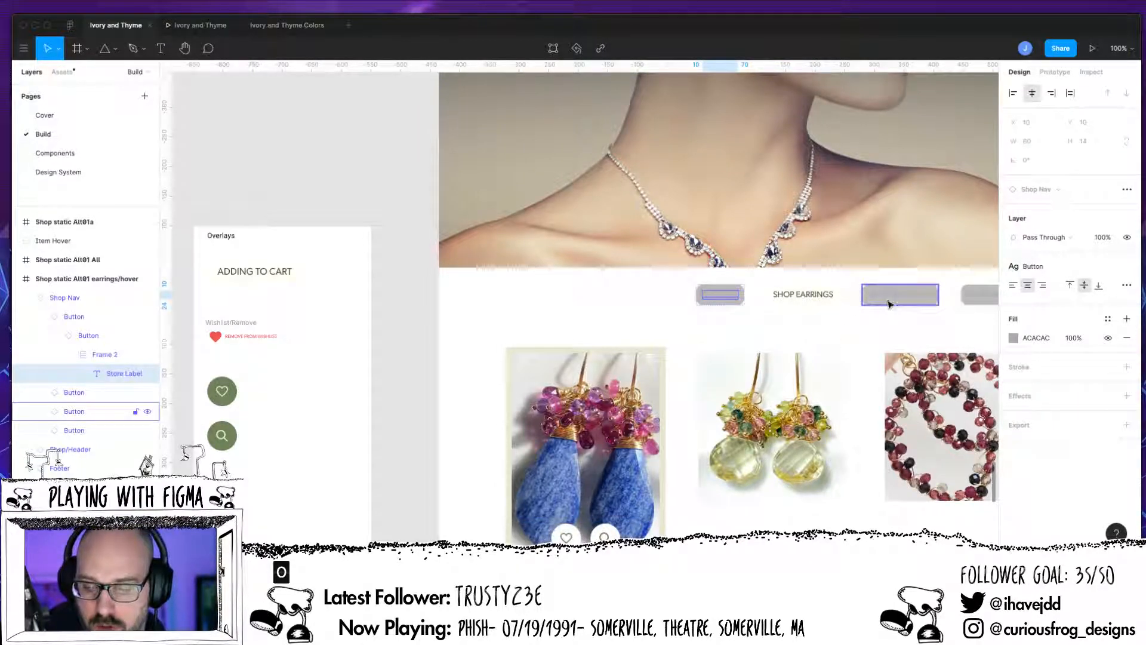
Step: Inspect the third Shop Nav button's variant properties across the shop layout
click(889, 301)
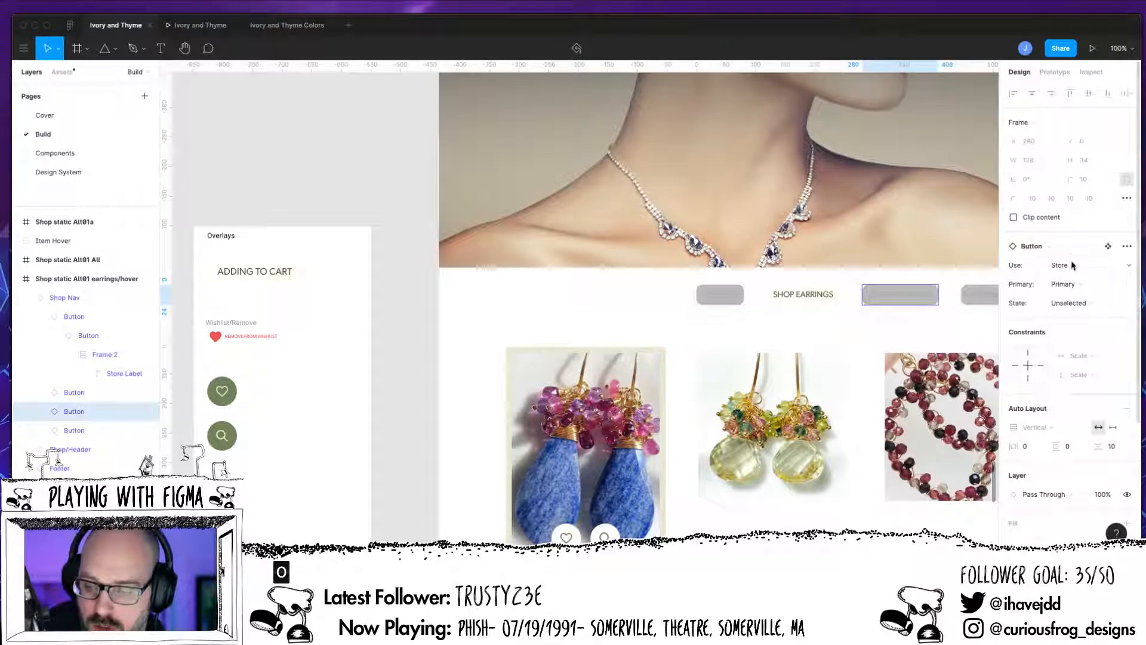
click(801, 303)
click(809, 303)
click(860, 326)
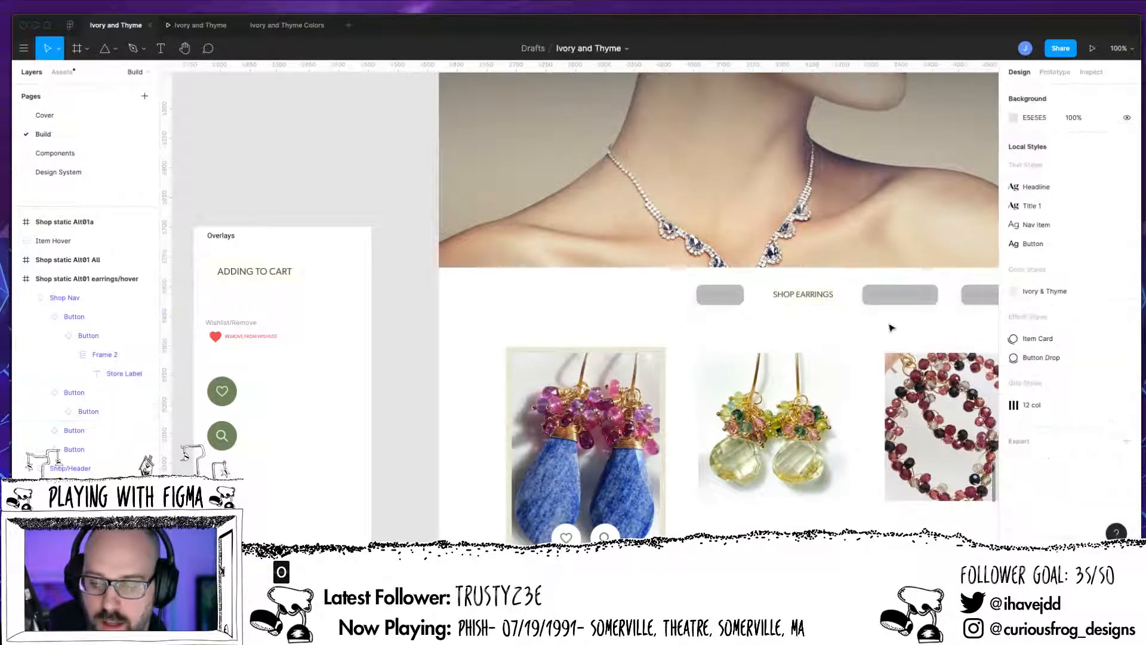
scroll(863, 327, right, 1)
scroll(863, 327, right, 5)
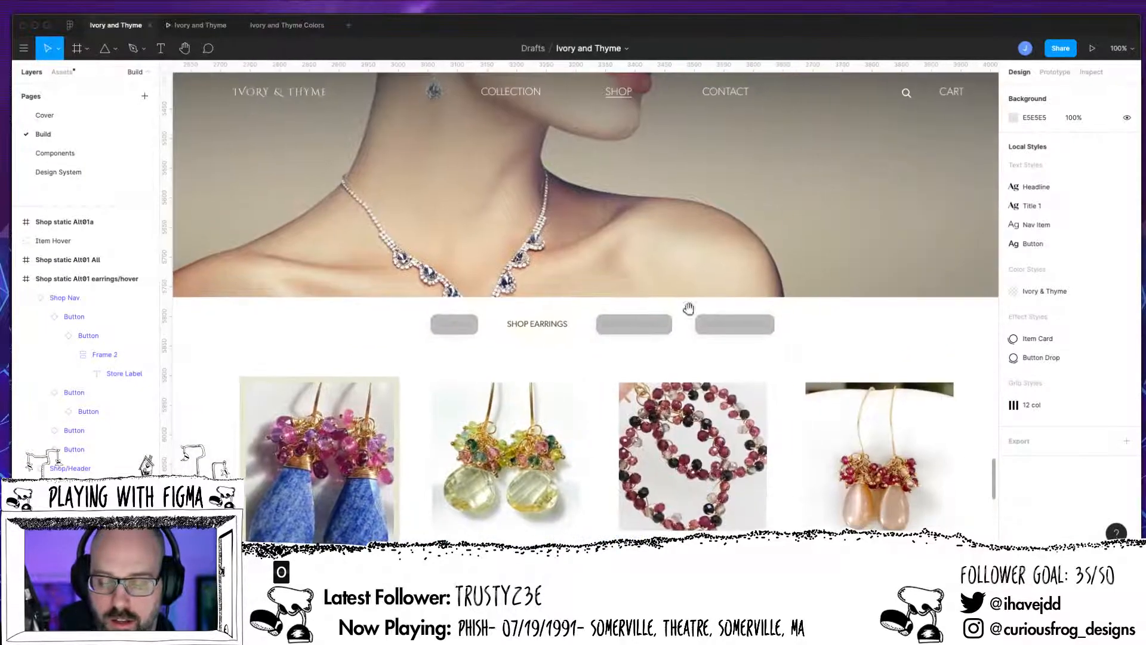
click(732, 328)
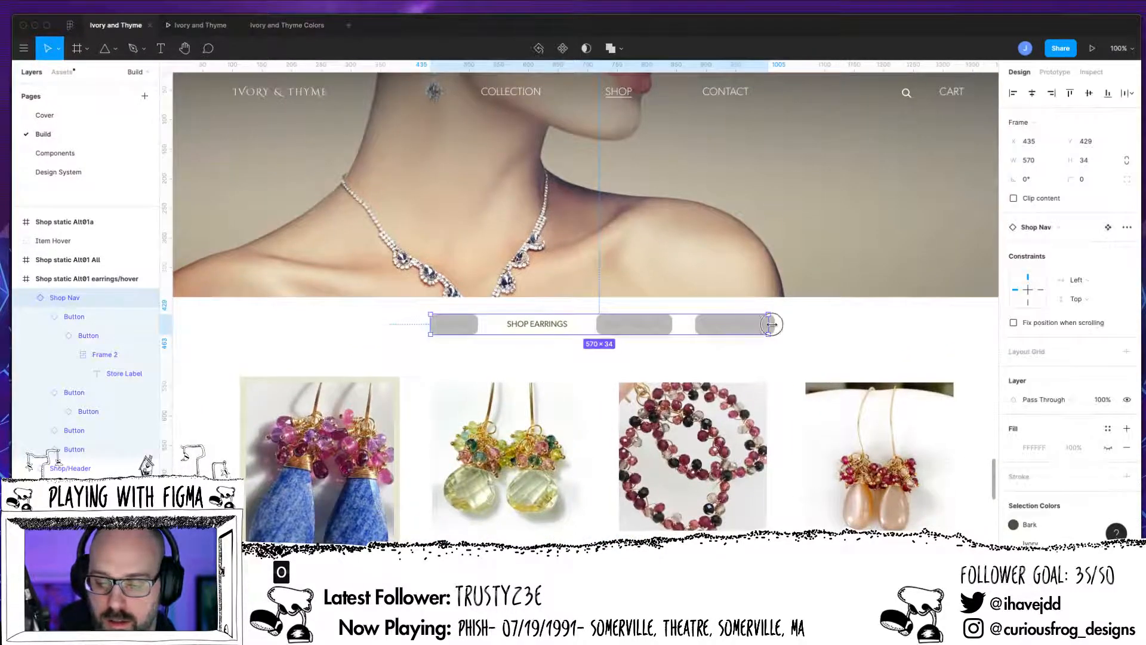
drag(769, 325, 772, 326)
key(ctrl+z)
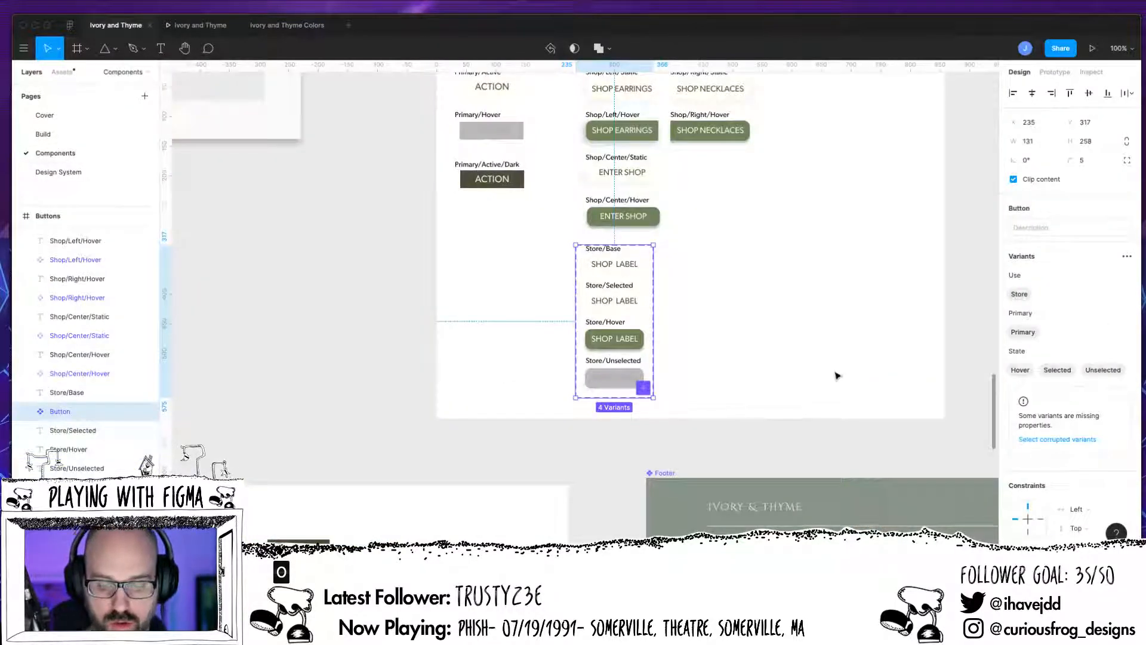
Step: On the Components page, try to give the corrupted Store, Primary variant a State value of Base
drag(837, 376, 737, 427)
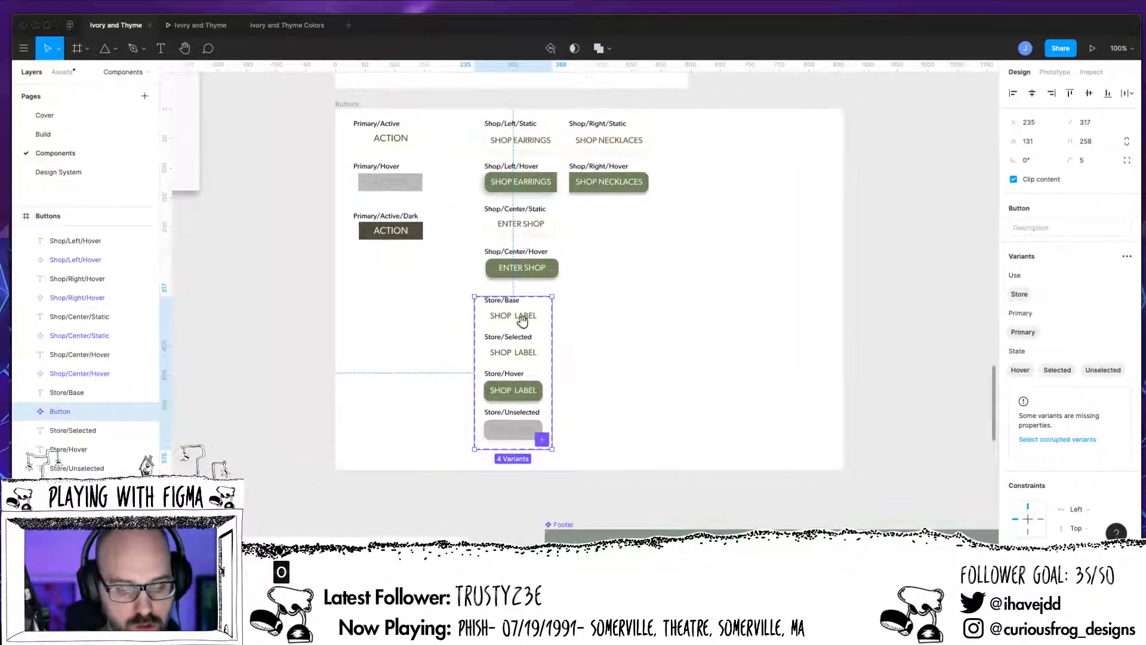
click(525, 325)
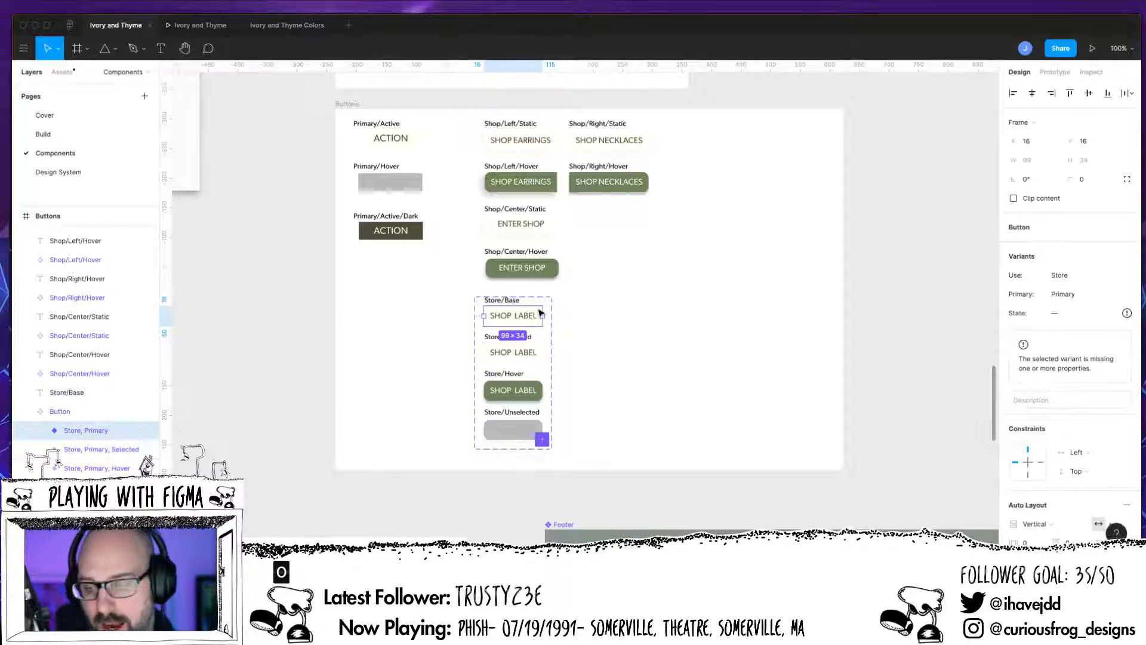
click(1062, 317)
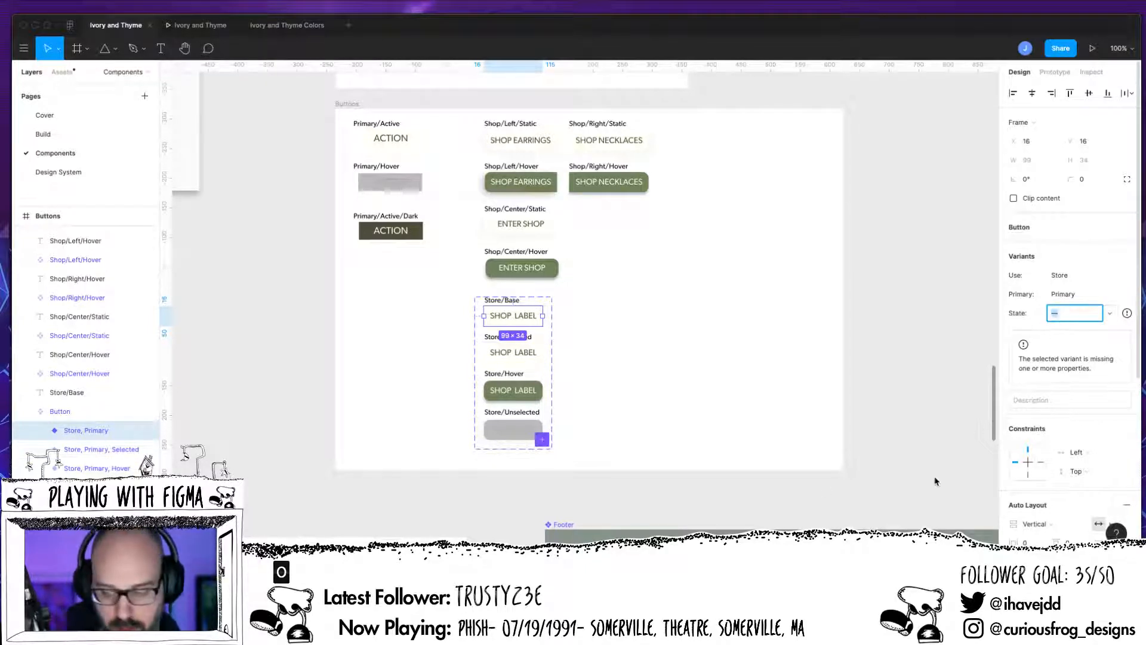
click(1058, 411)
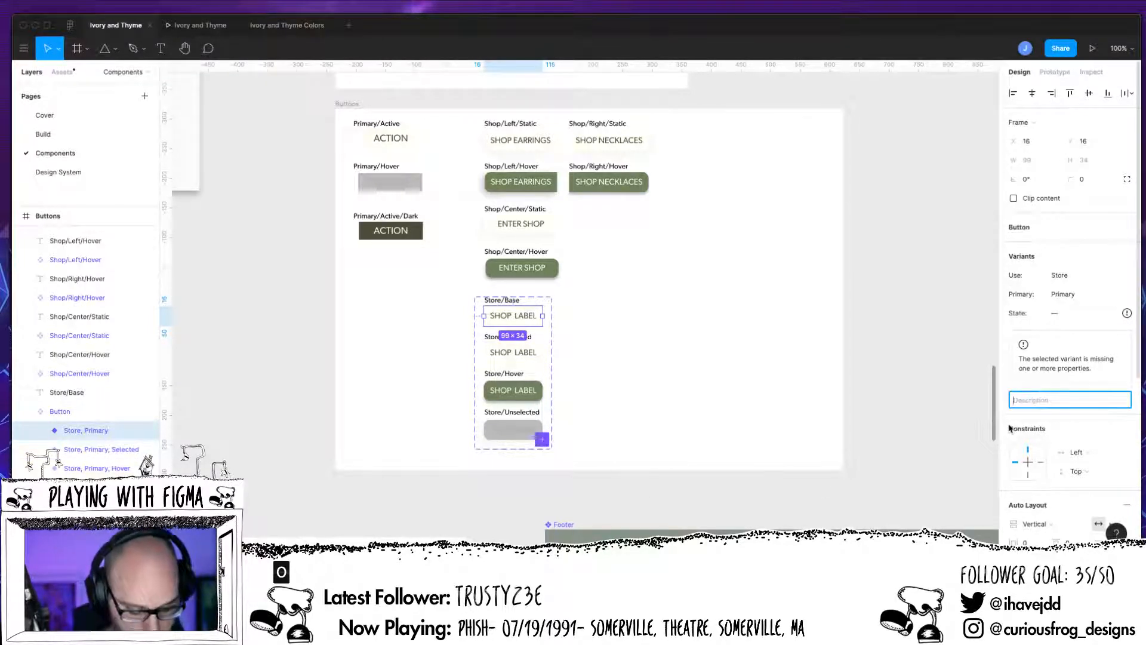
text(Base)
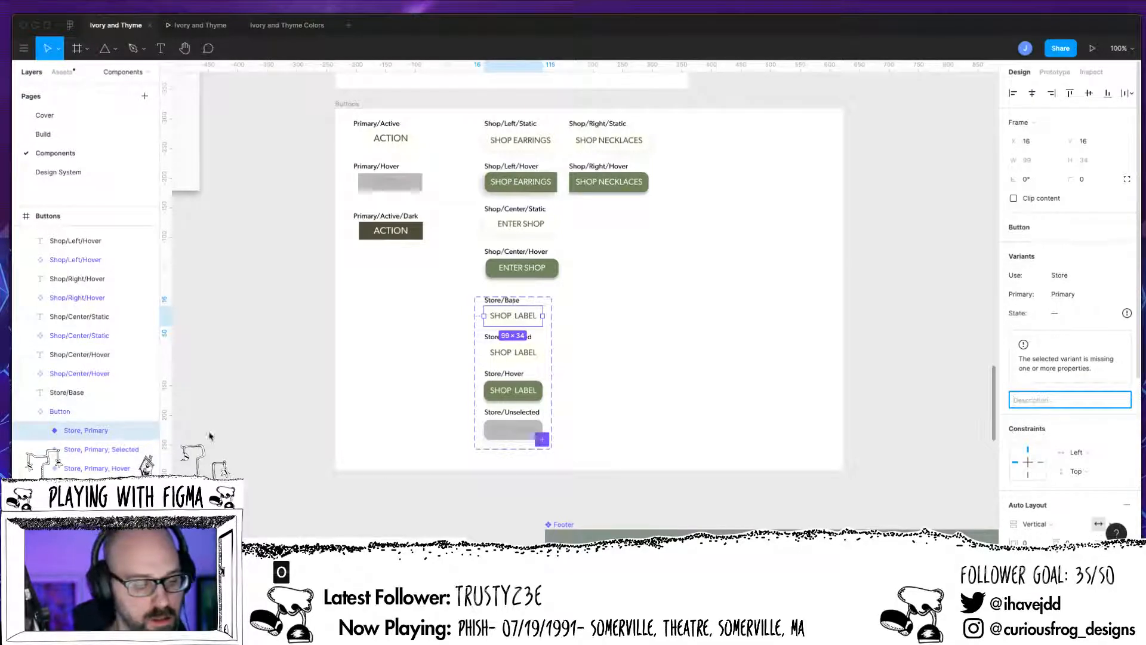
Step: Rename the corrupted variant layer to add State=Base to its properties
double_click(110, 432)
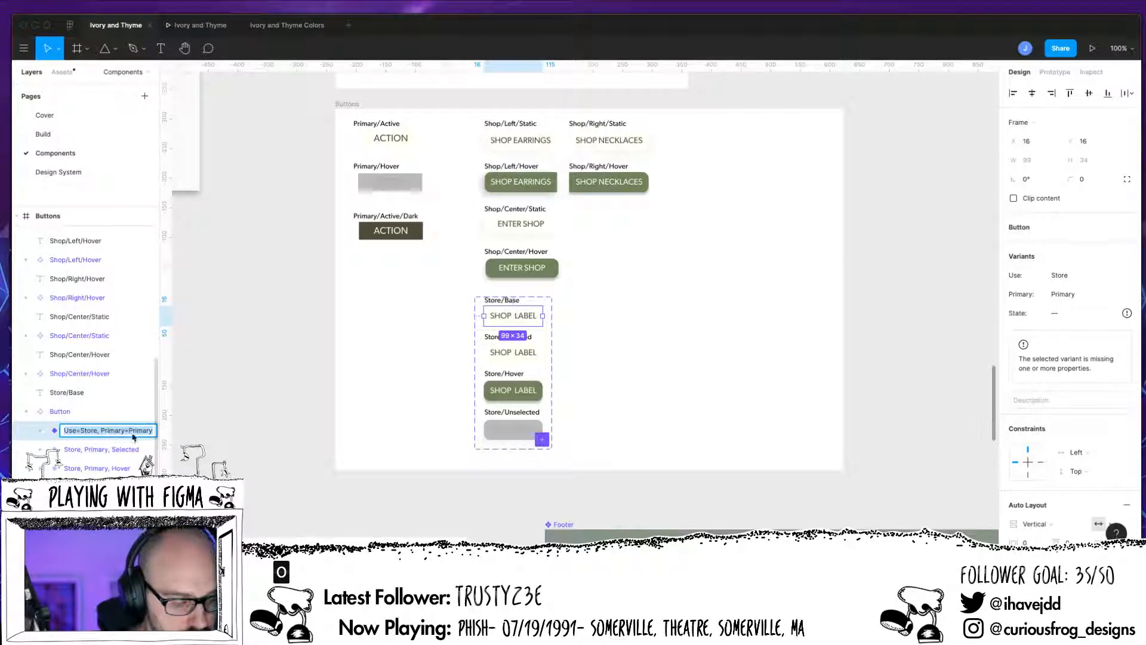
click(136, 436)
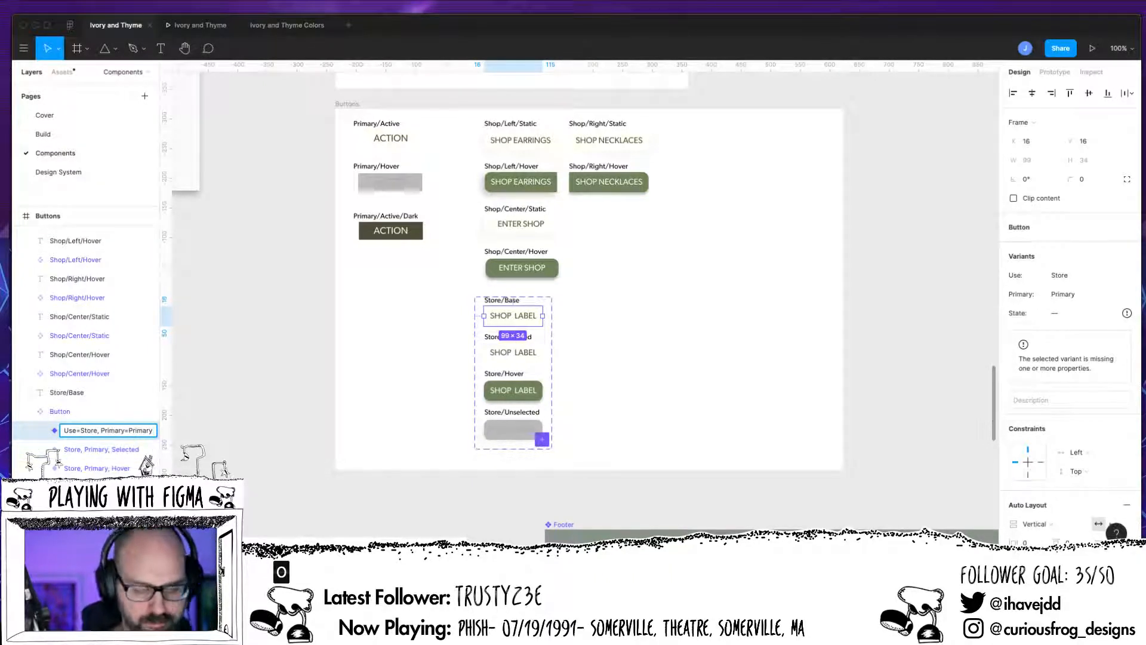
text(State)
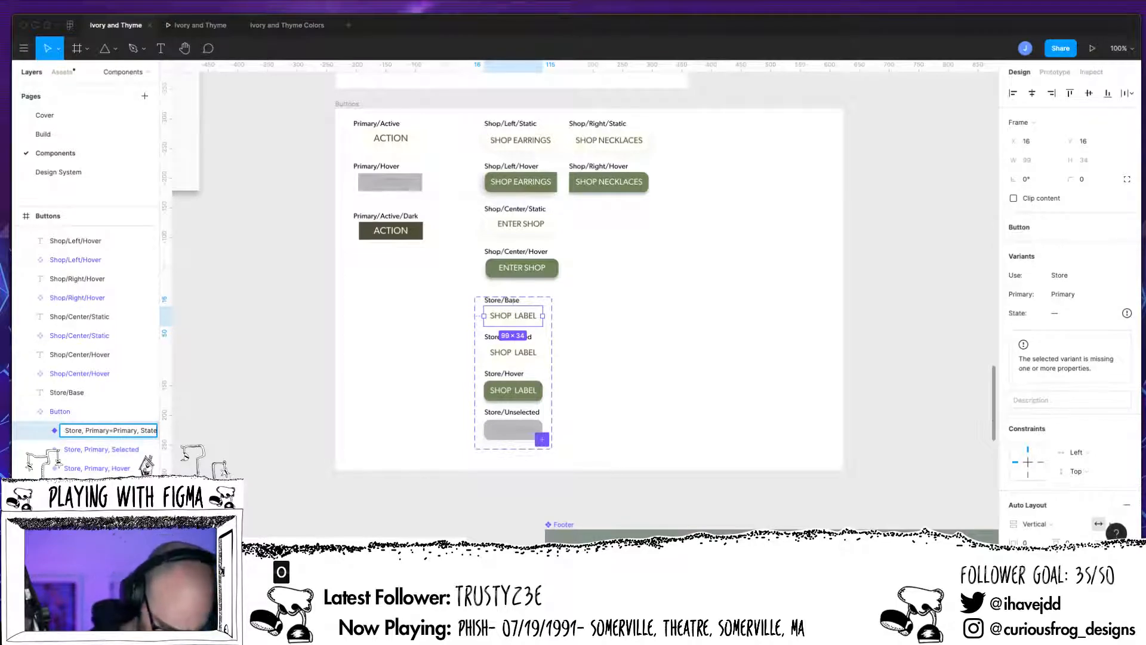
text(=Base)
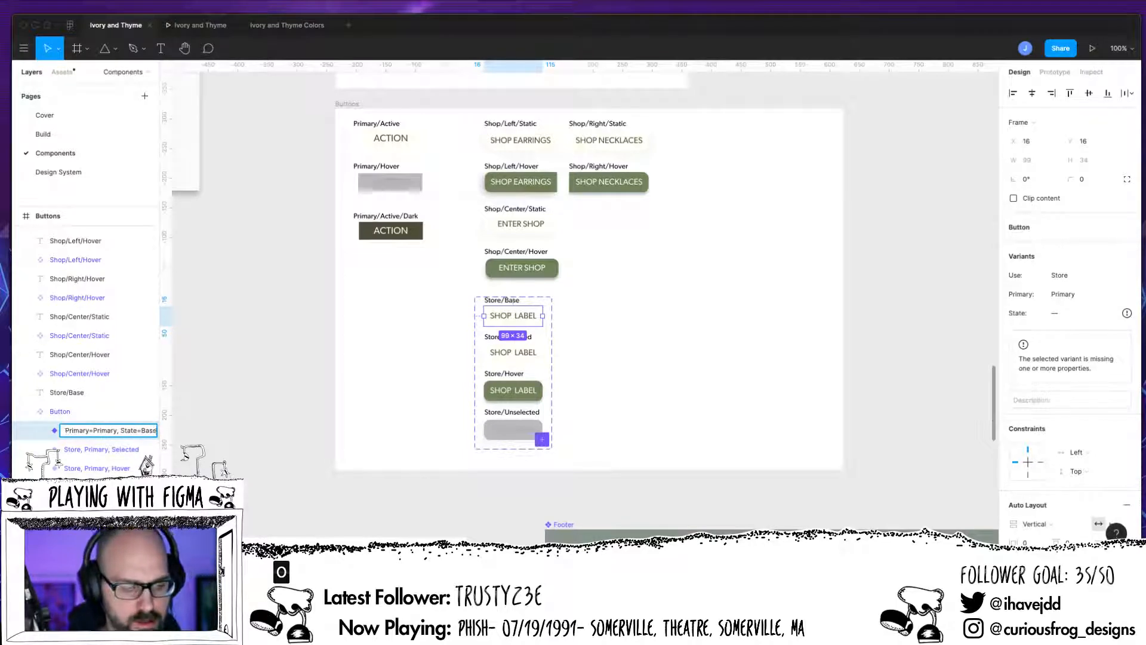
key(Return)
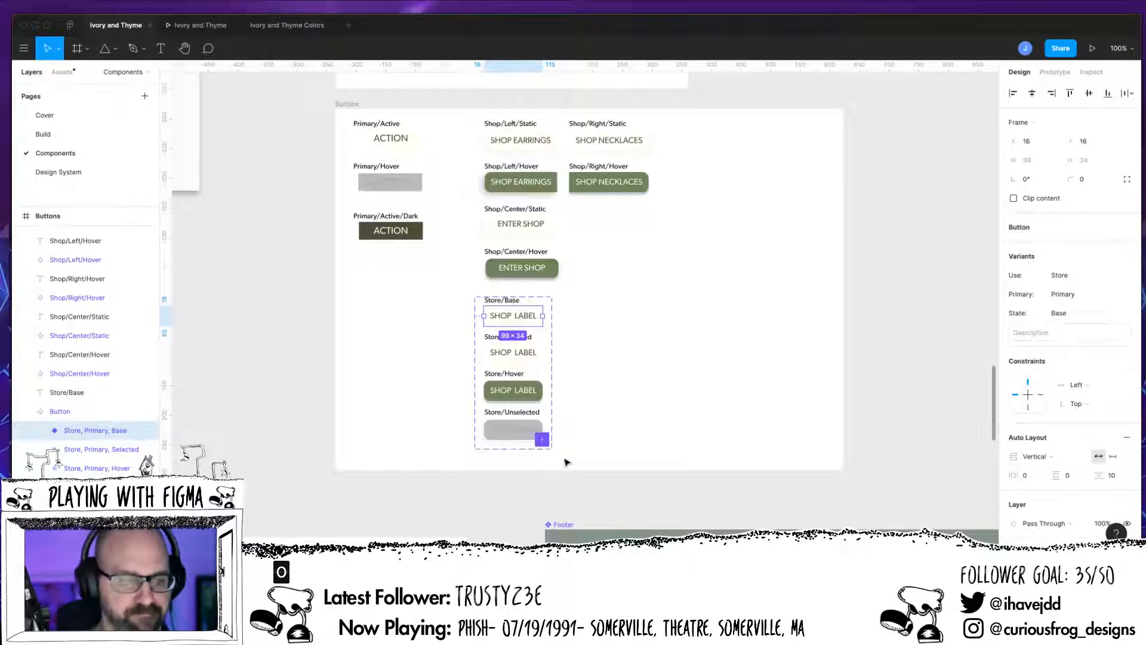
Step: On the Build page, open the first nav button's State options to check the available values
click(43, 134)
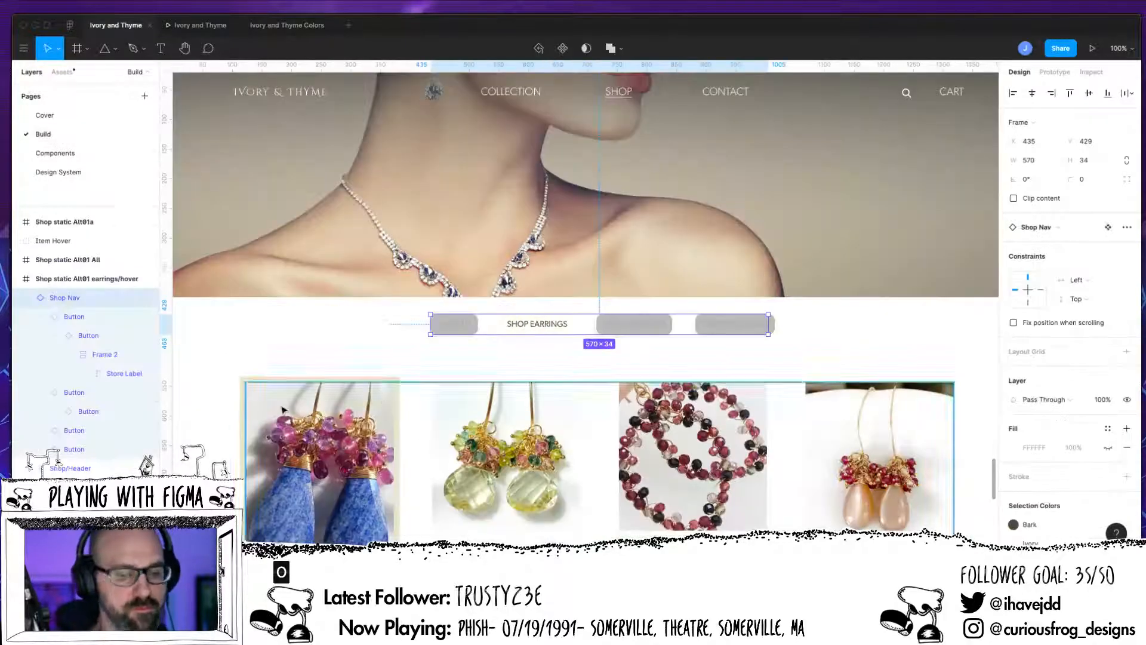
click(463, 348)
double_click(469, 331)
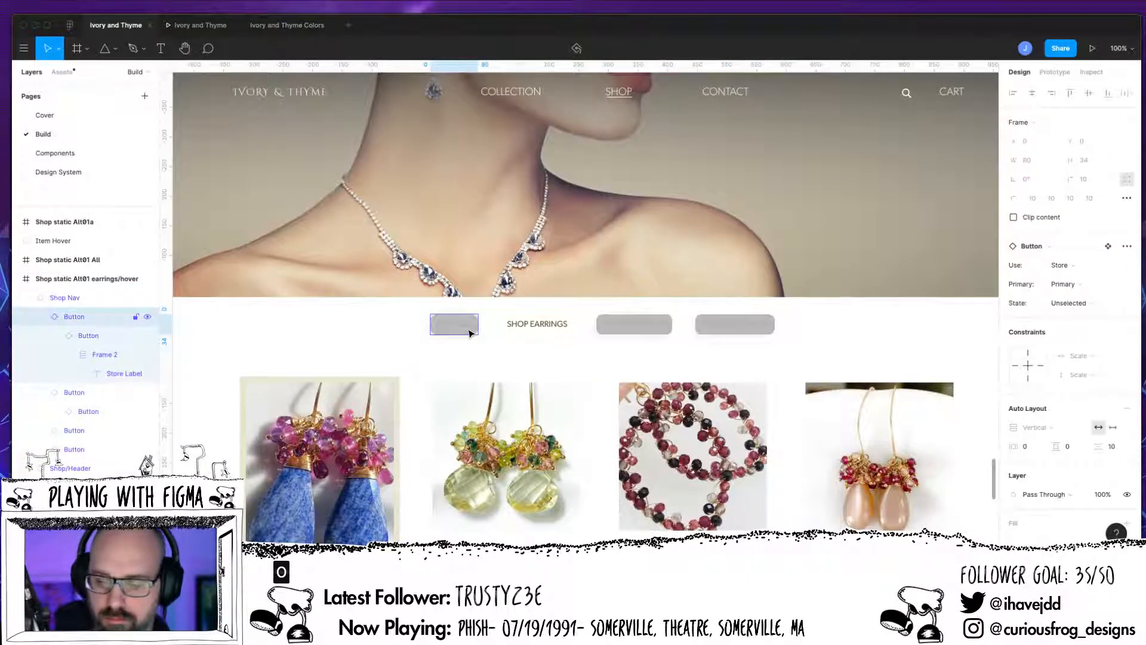
click(1070, 302)
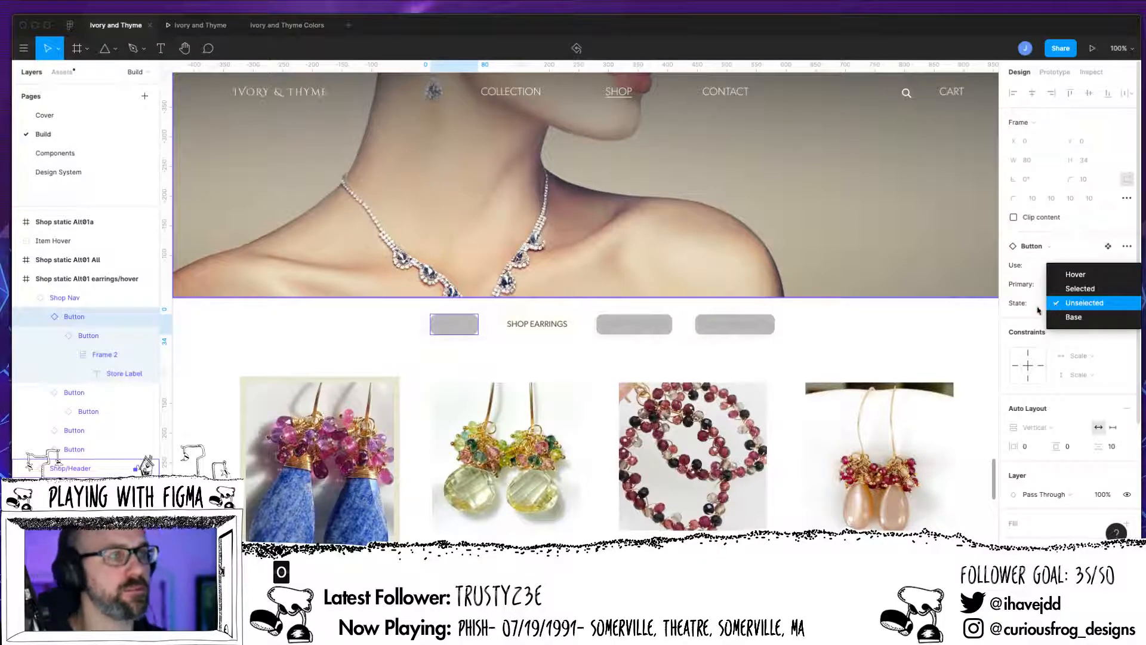
click(775, 355)
Step: Zoom out and review the Build page shop frames and their prototype connections
key(minus)
key(minus)
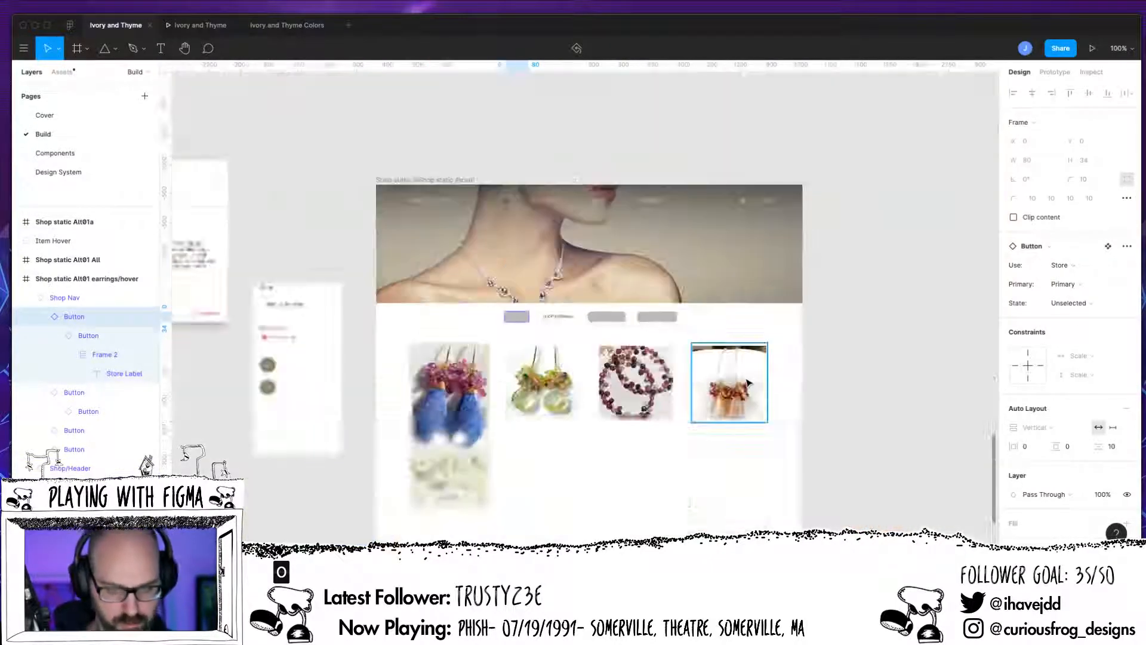
scroll(781, 335, up, 5)
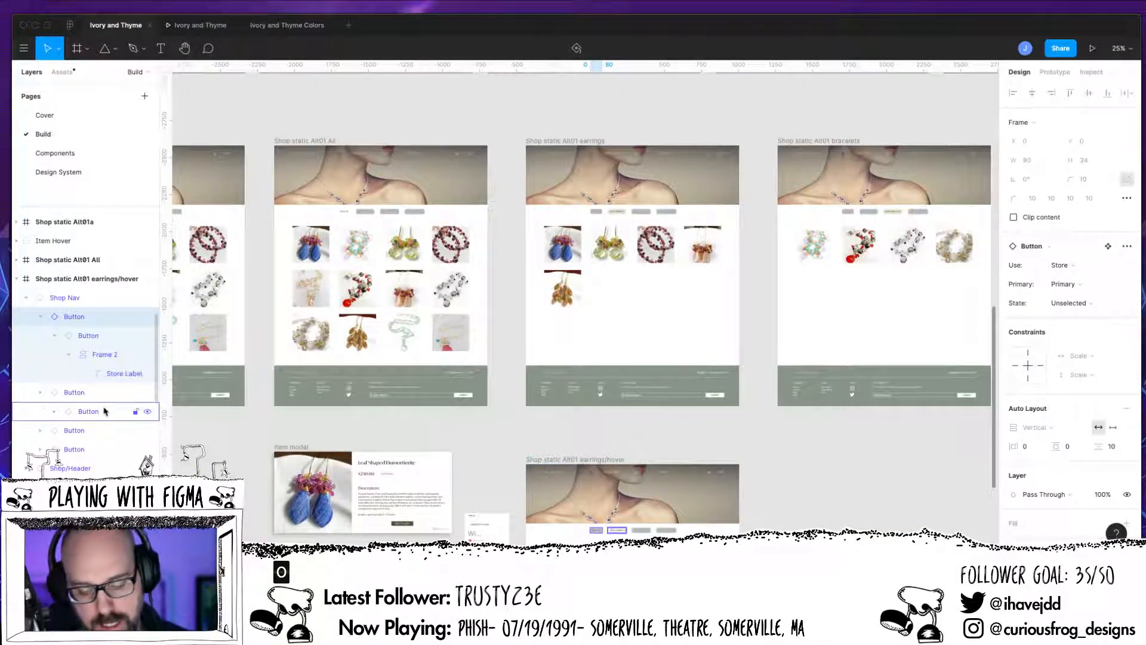
click(1055, 71)
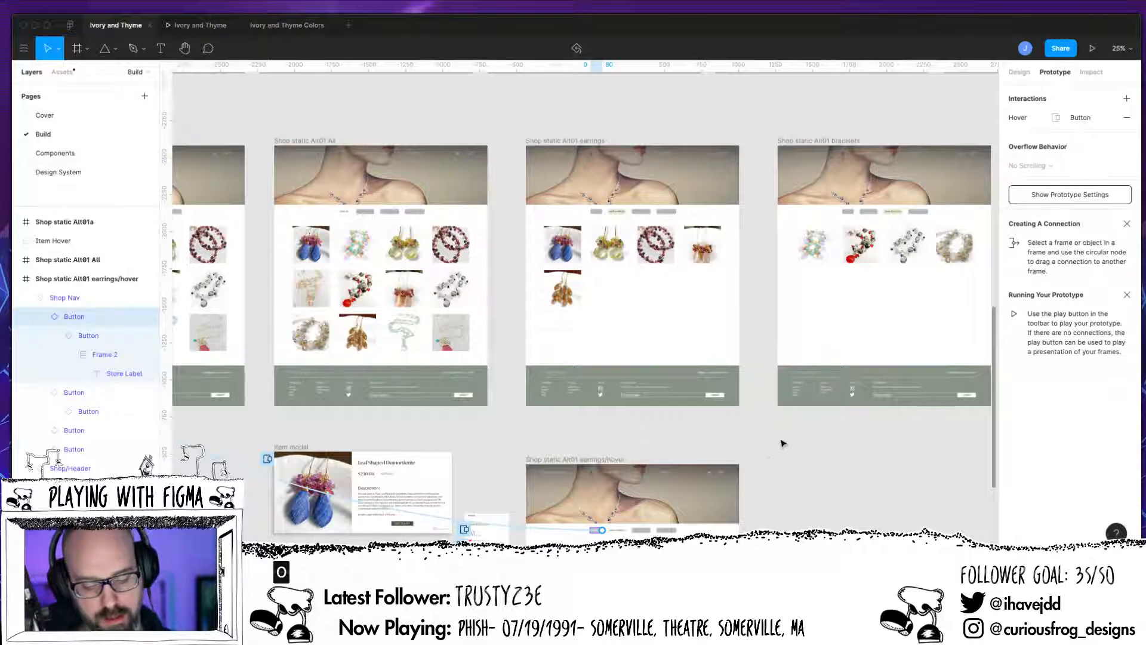
click(780, 487)
drag(772, 495, 800, 466)
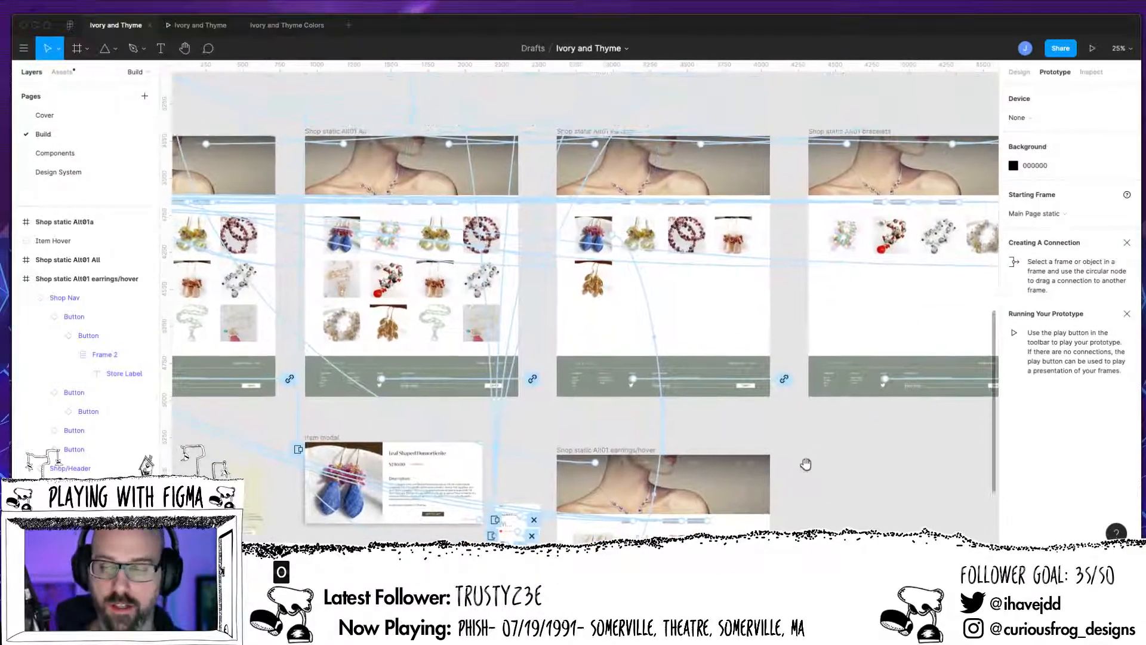
click(1018, 72)
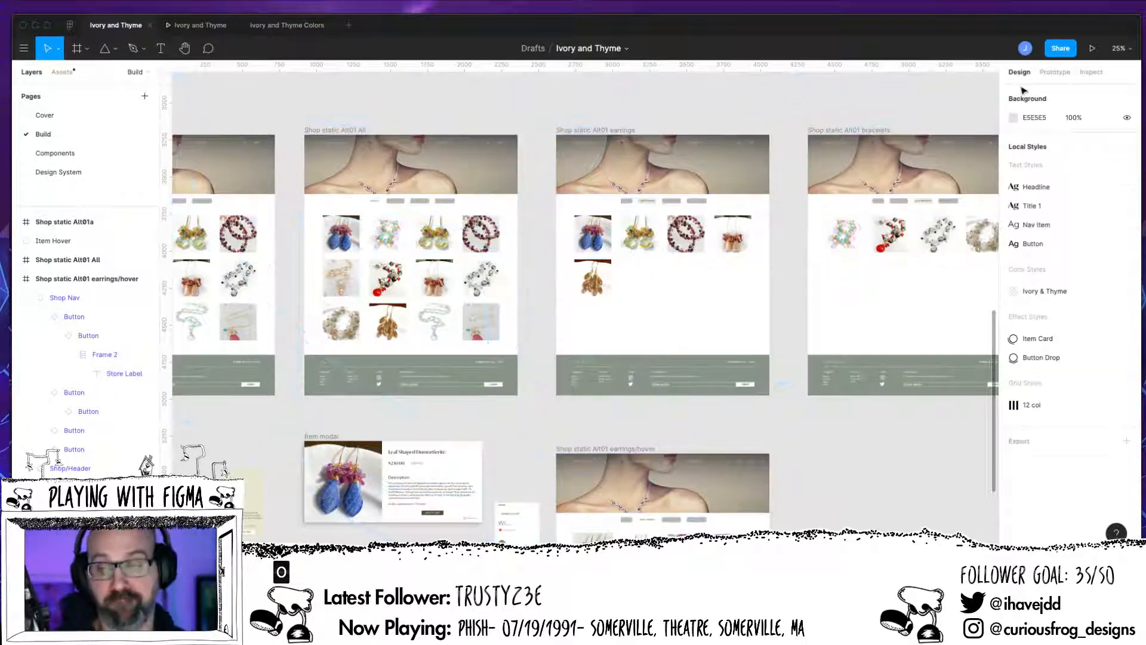
drag(846, 473, 841, 395)
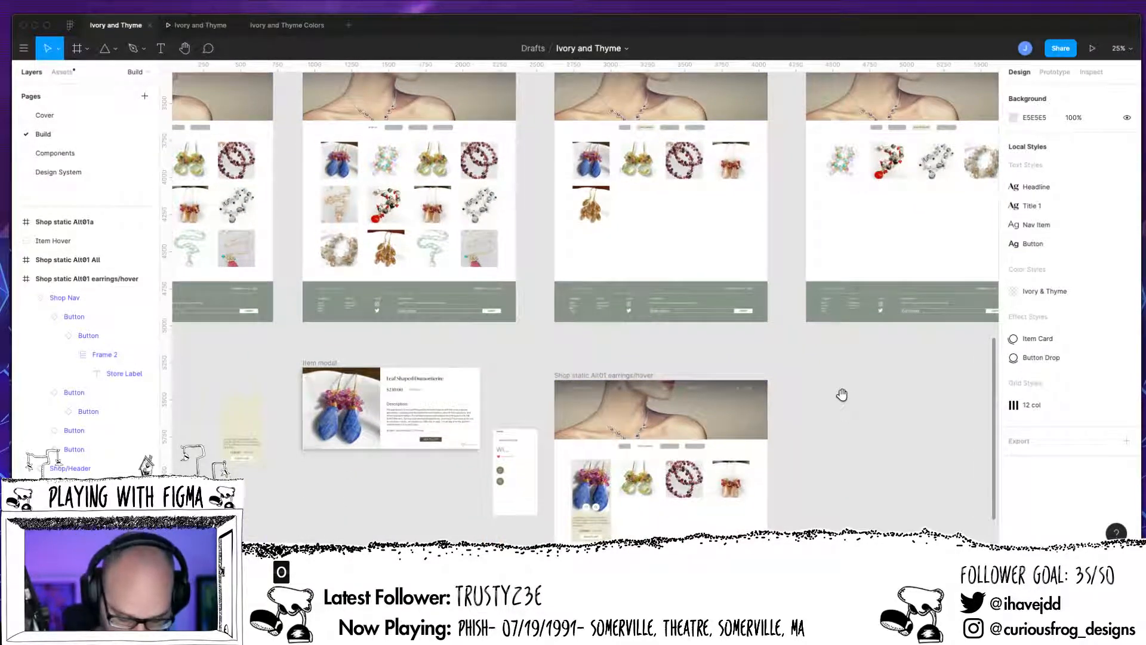
scroll(842, 395, up, 10)
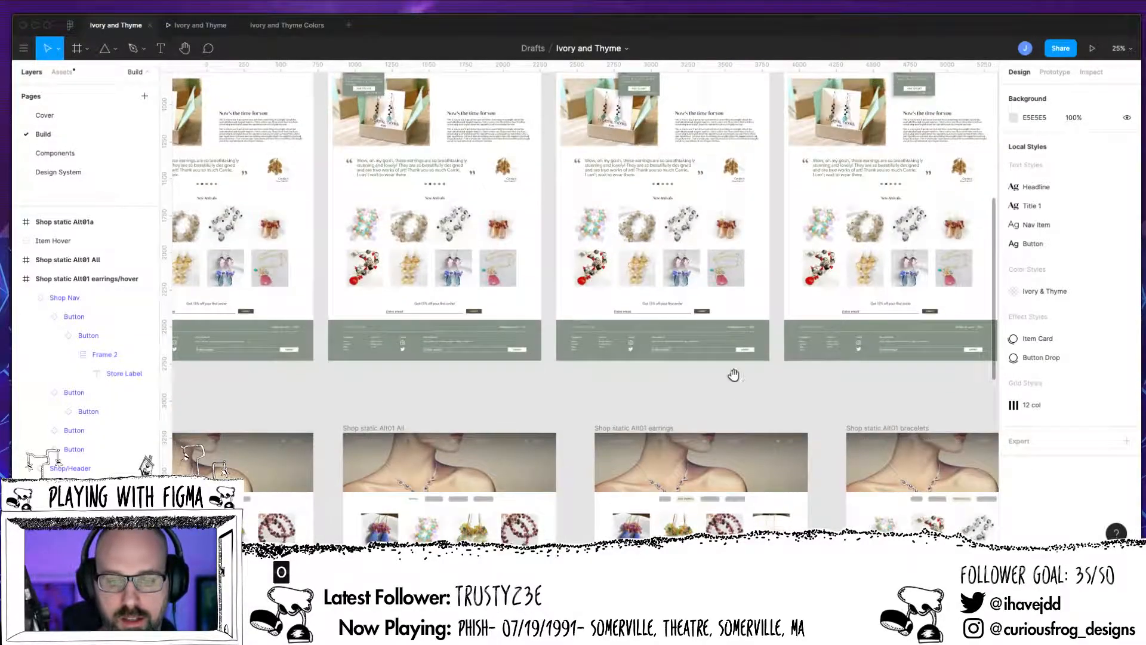
drag(734, 374, 696, 496)
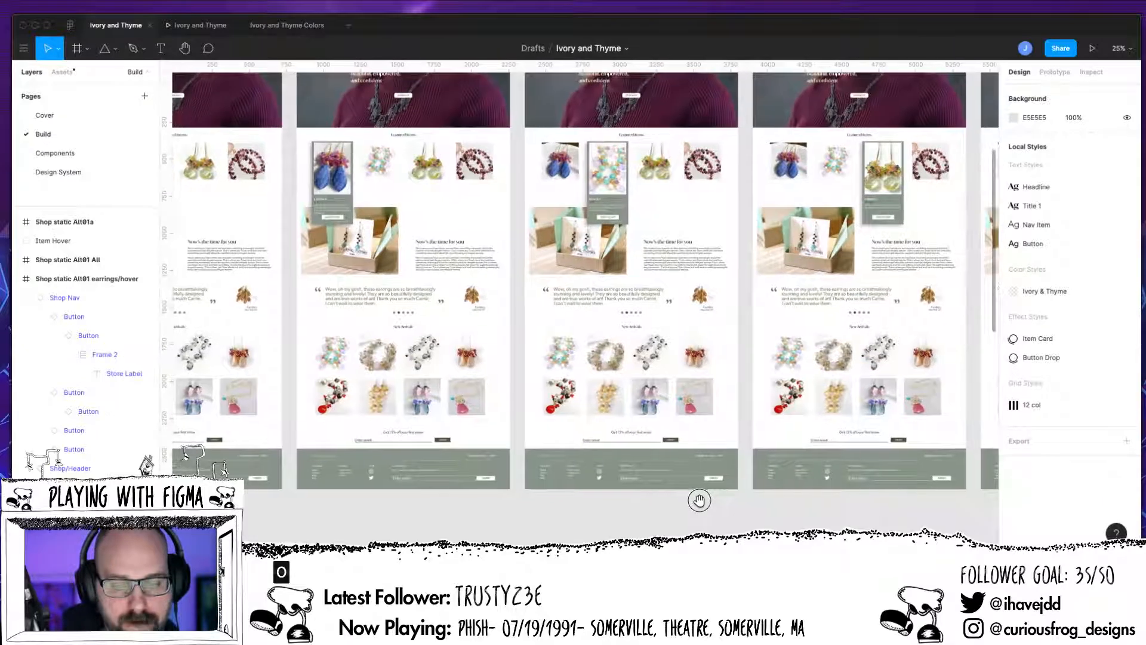
drag(696, 496, 730, 212)
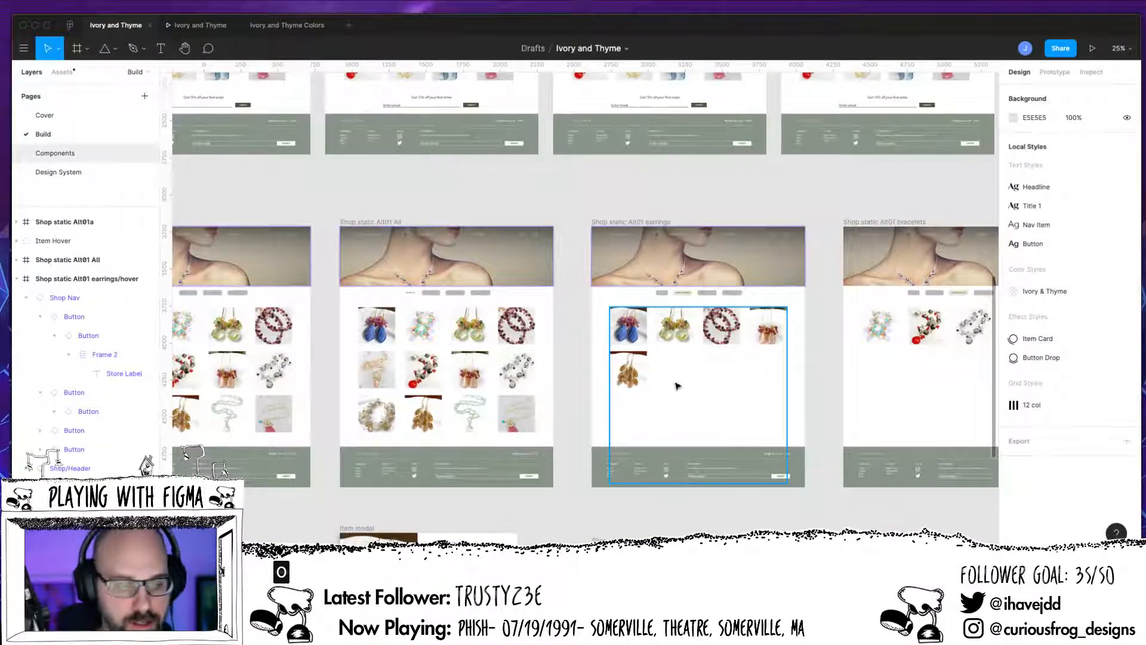
Step: On the Components page, set the Store/Base button frame's fill to the Grey Green colour style
click(55, 153)
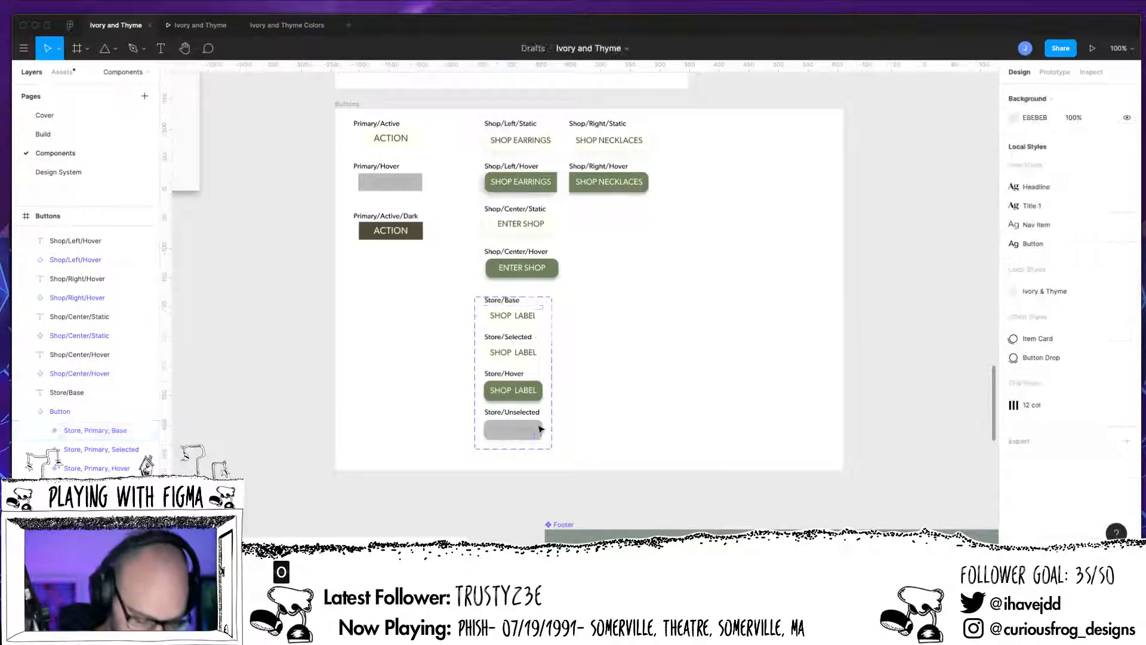
key(super+plus)
key(super+plus)
drag(674, 397, 886, 289)
click(609, 248)
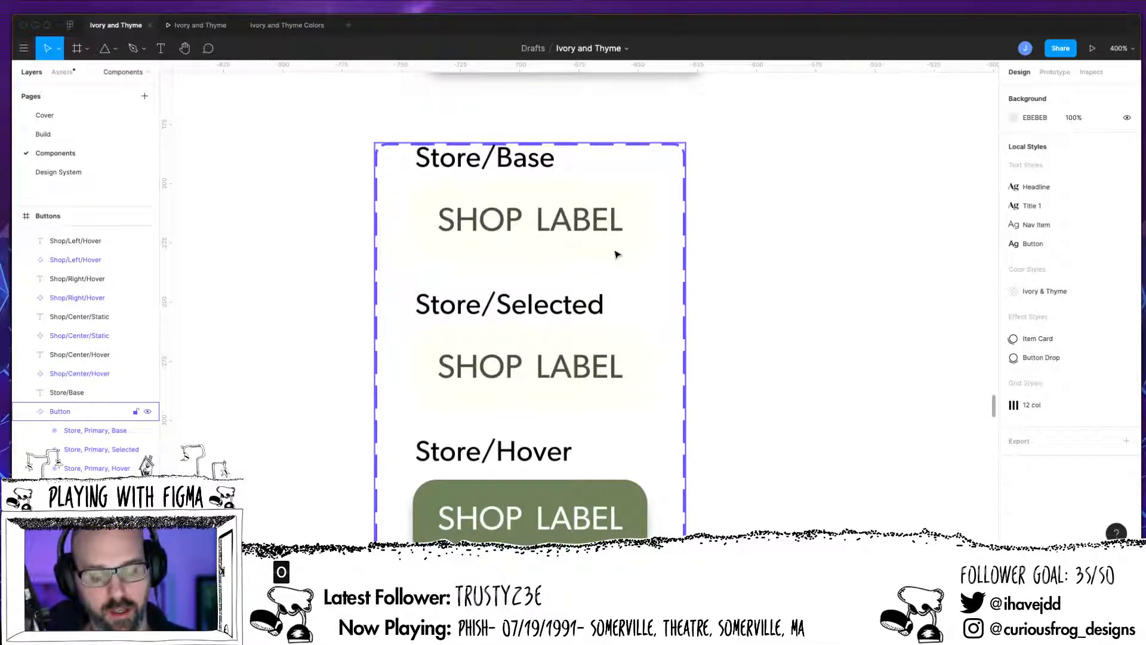
click(451, 314)
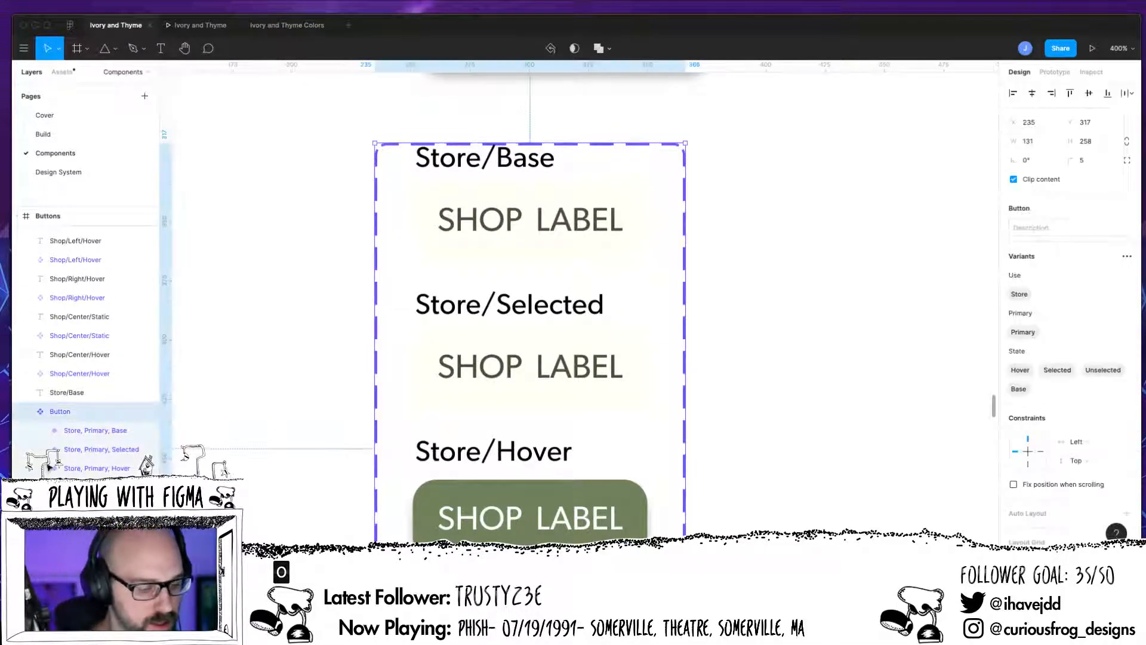
click(40, 431)
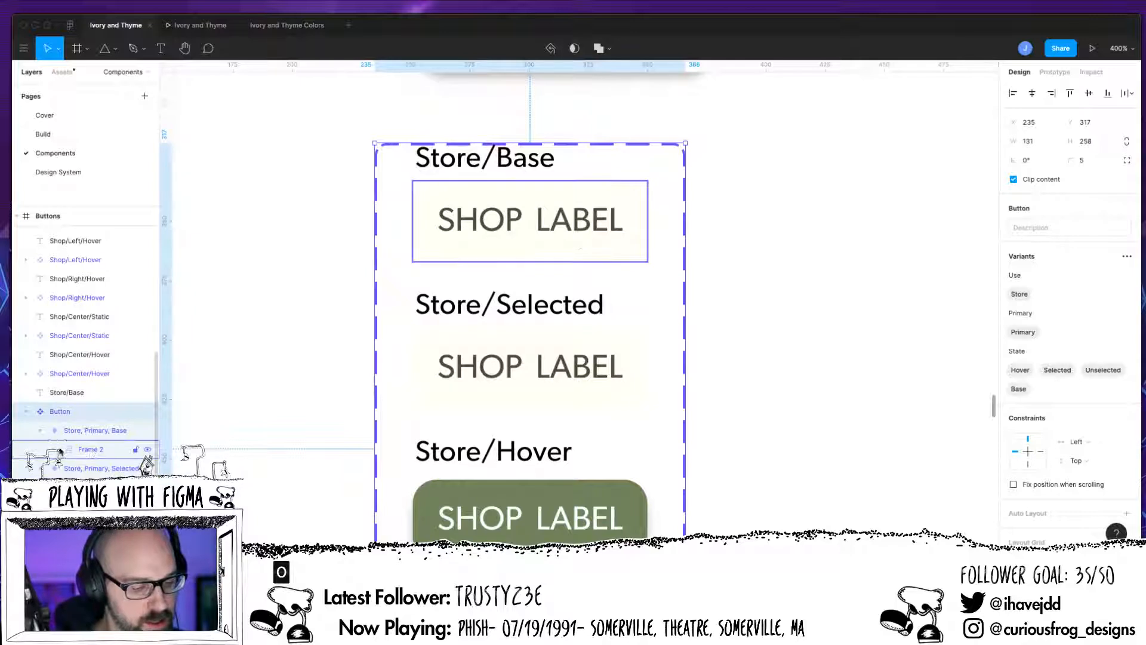
click(59, 452)
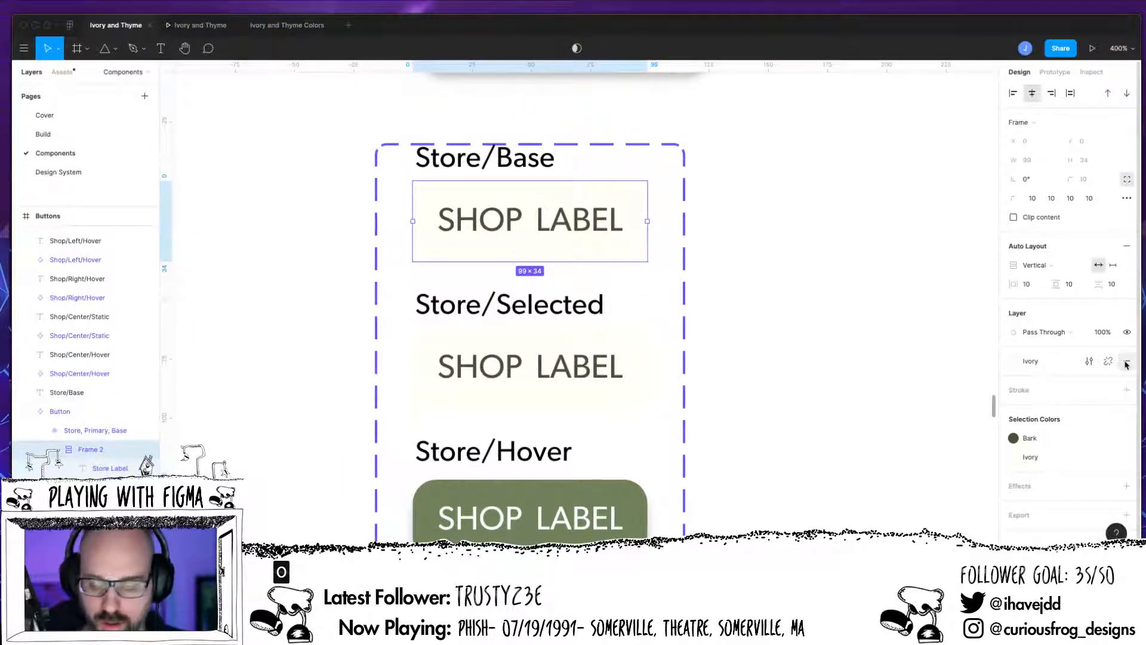
click(1019, 365)
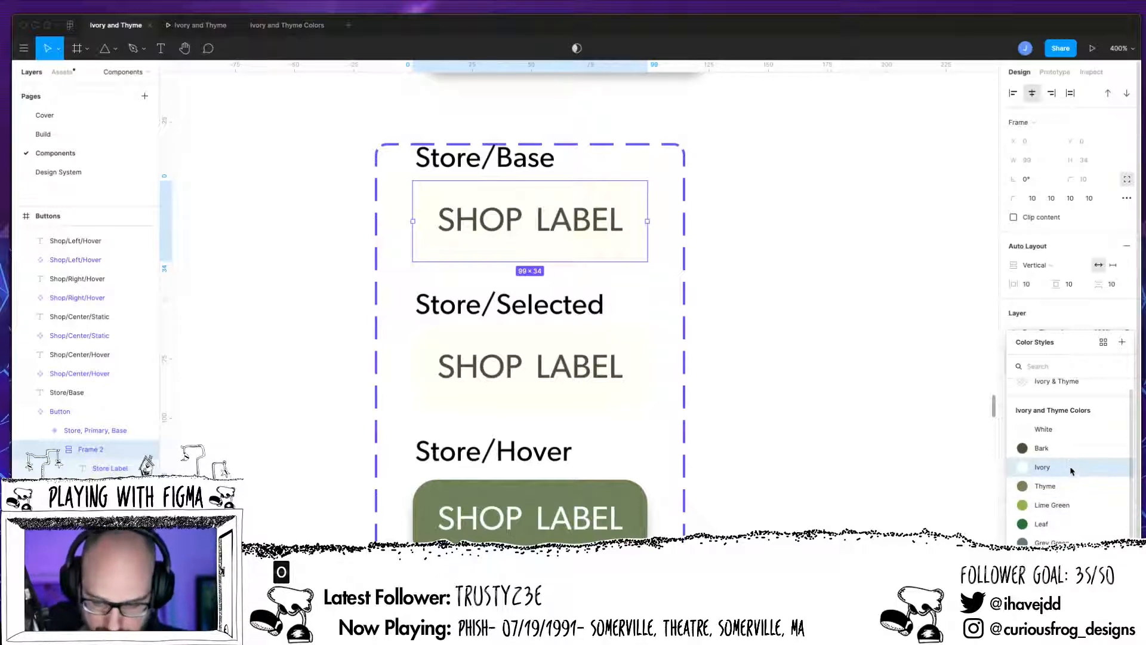
click(1049, 537)
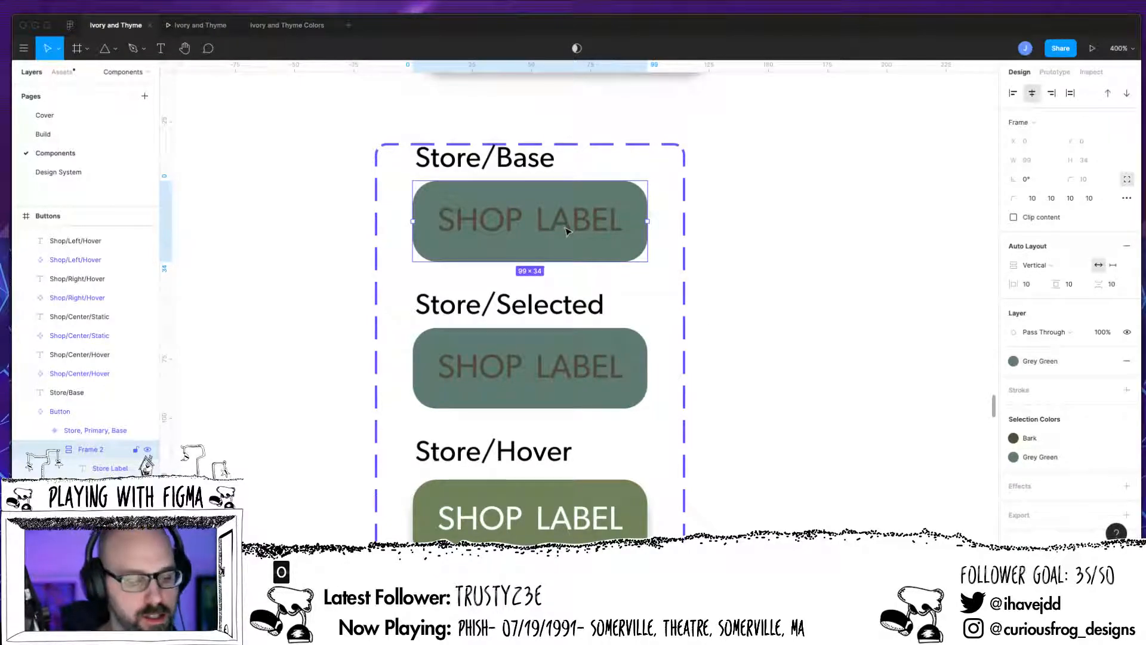
Step: Change the Store/Base button's Store Label text colour to White
click(107, 468)
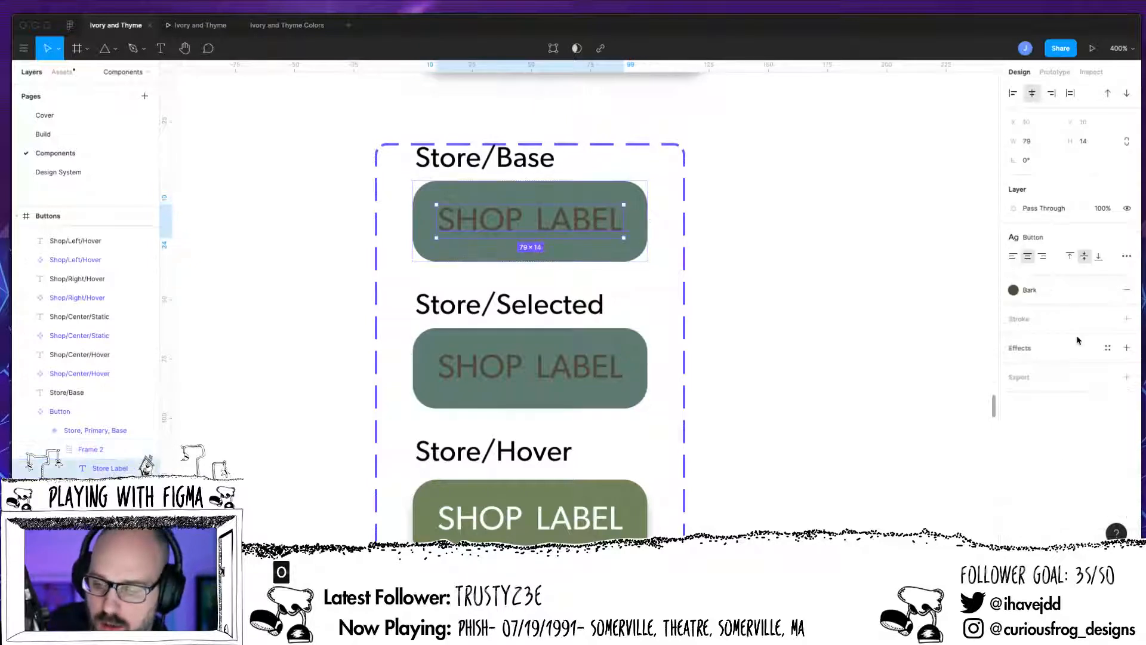
click(1030, 289)
click(1024, 411)
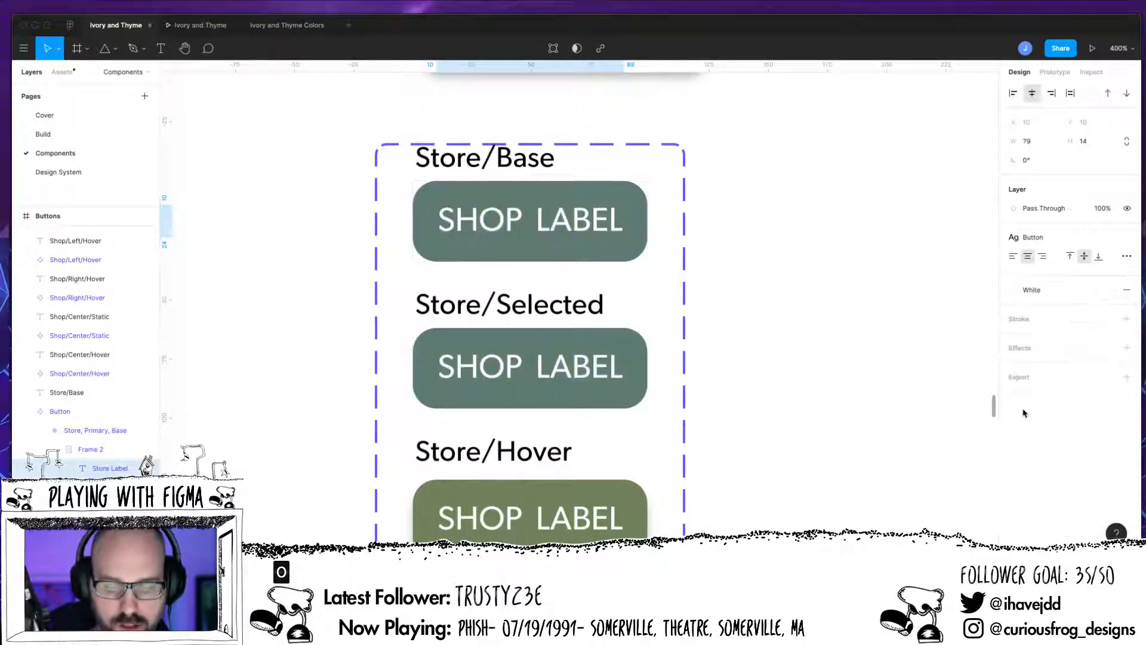
Step: Recolour the Store/Hover button's fill to the Bark colour style
scroll(738, 396, down, 3)
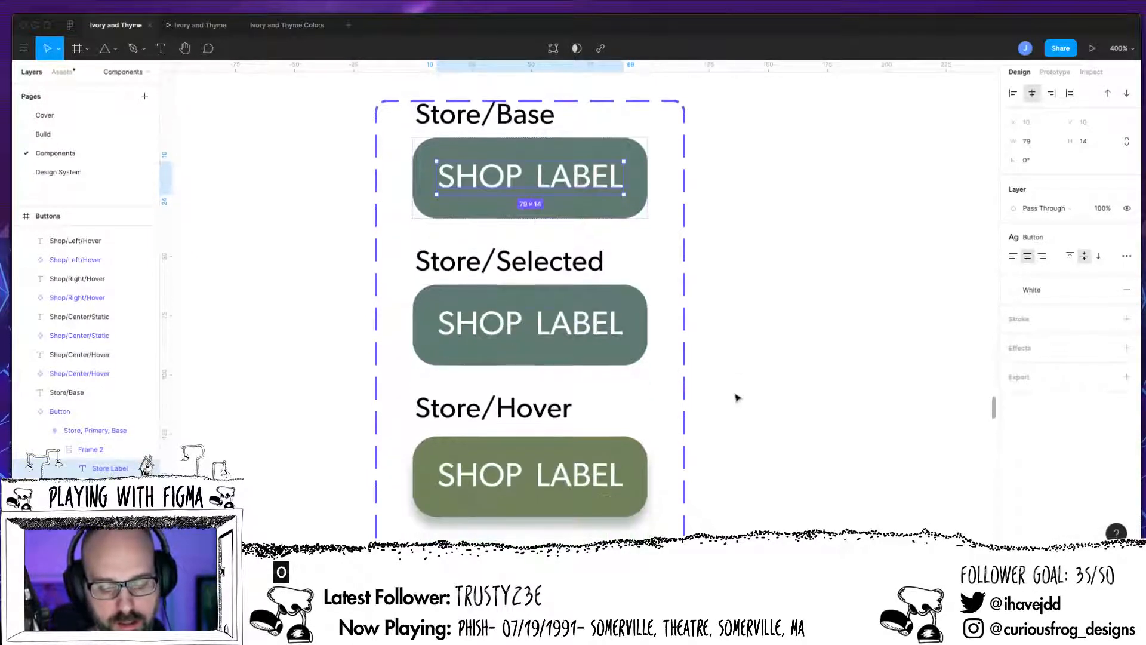
click(555, 480)
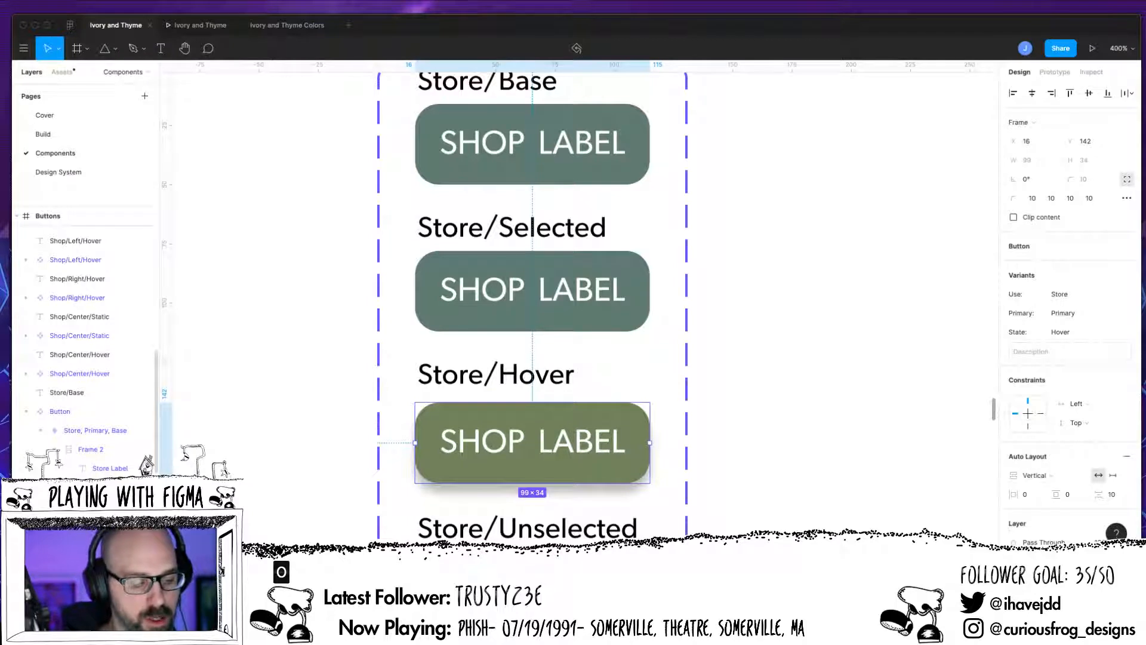
click(107, 525)
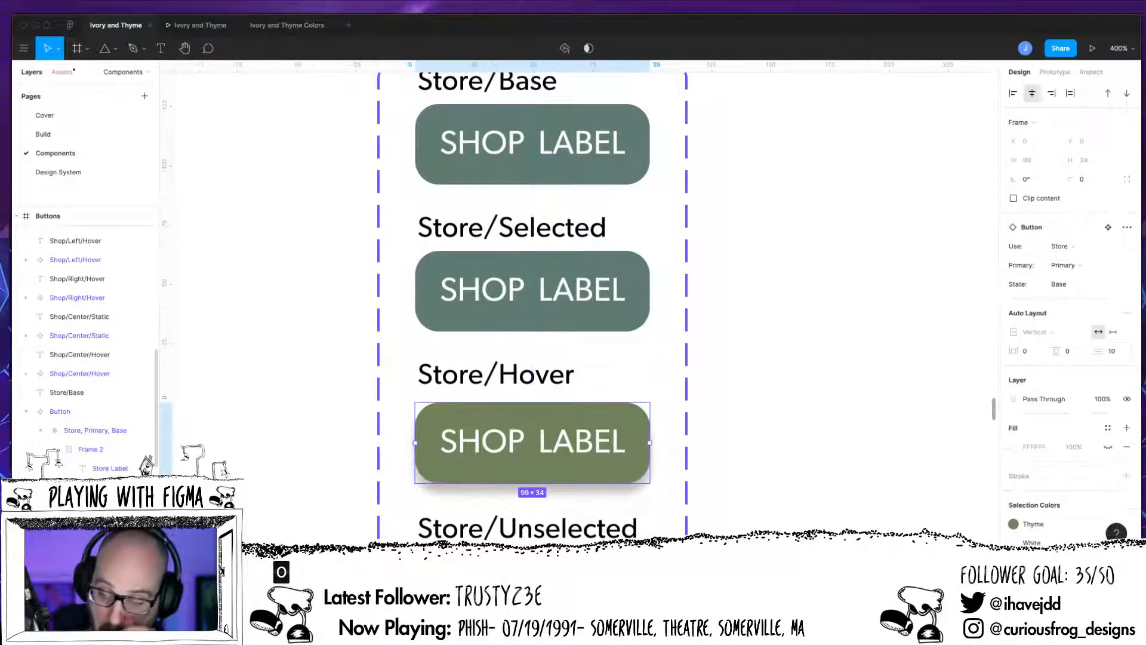
scroll(1097, 378, down, 2)
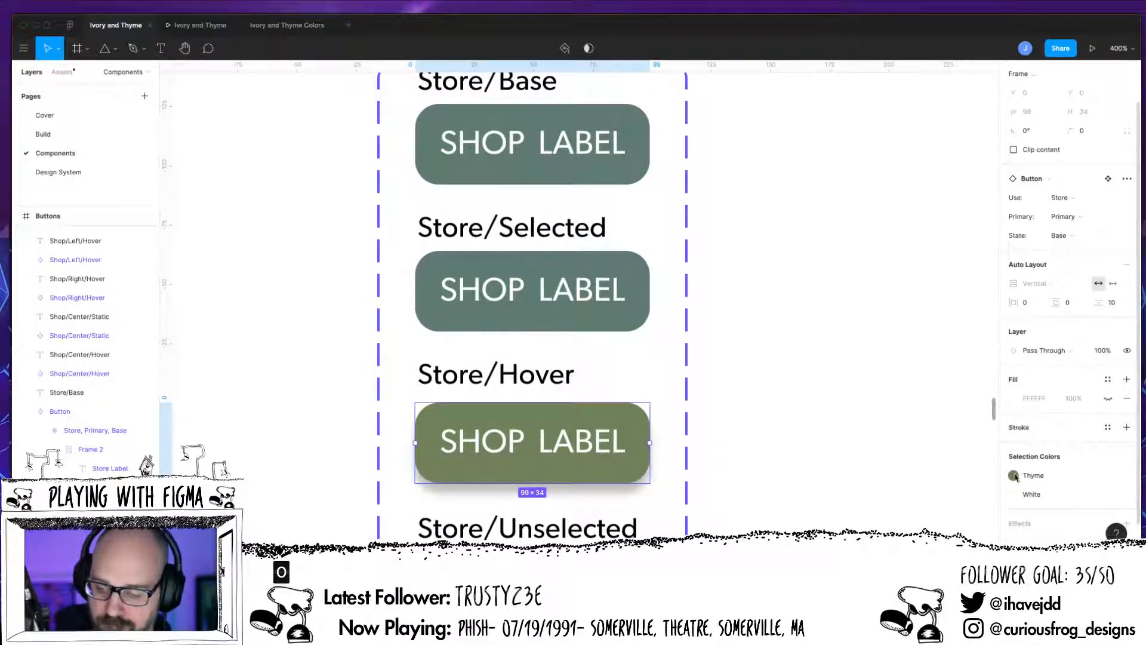
click(1013, 475)
click(902, 423)
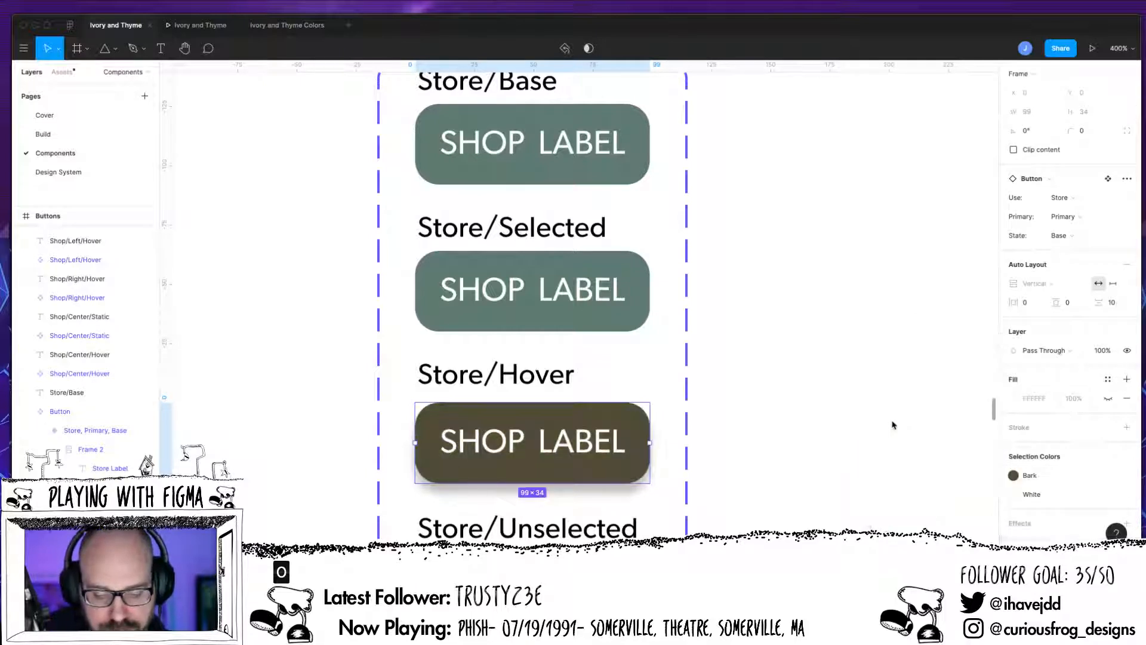
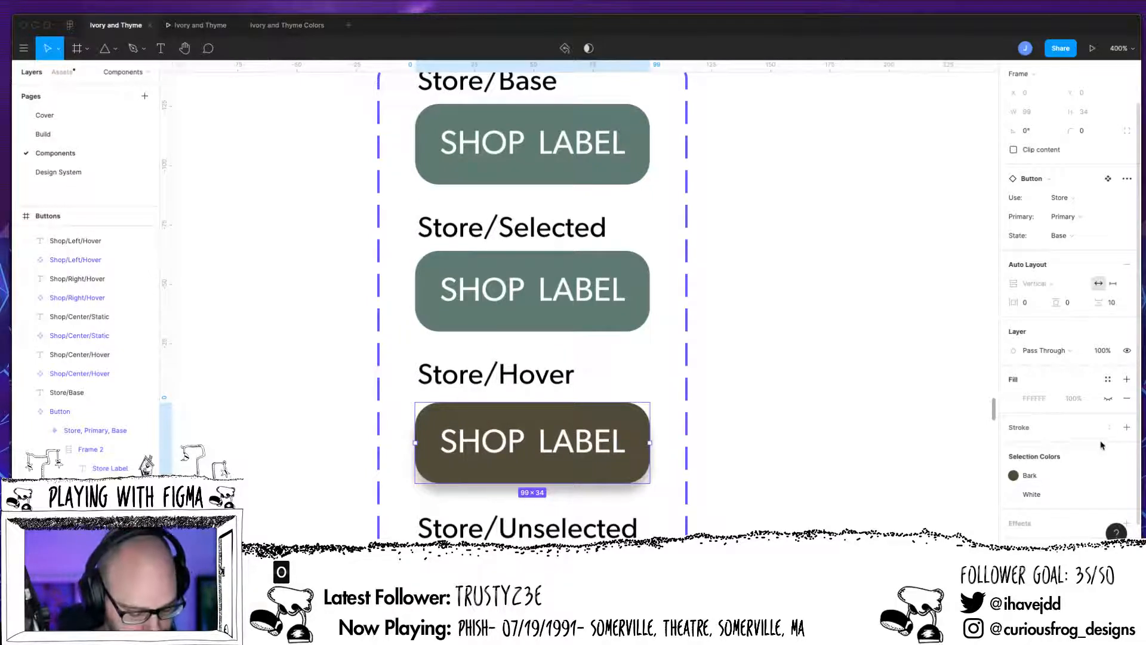
Step: Undo the last fill colour change on the Store/Hover button
key(super+z)
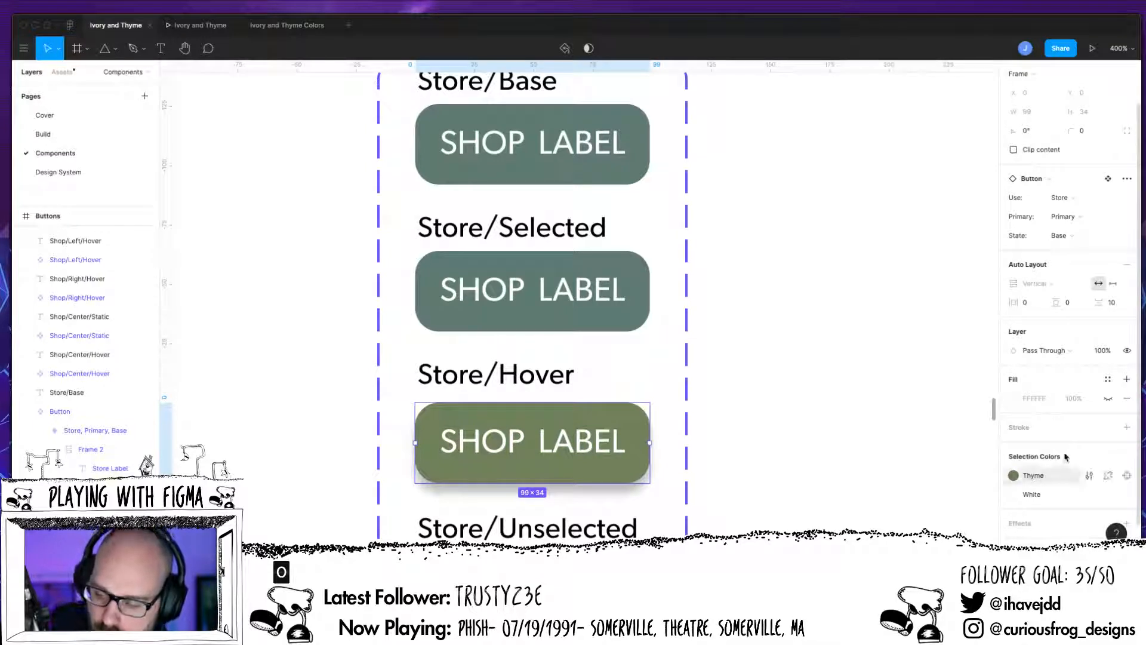
click(1126, 426)
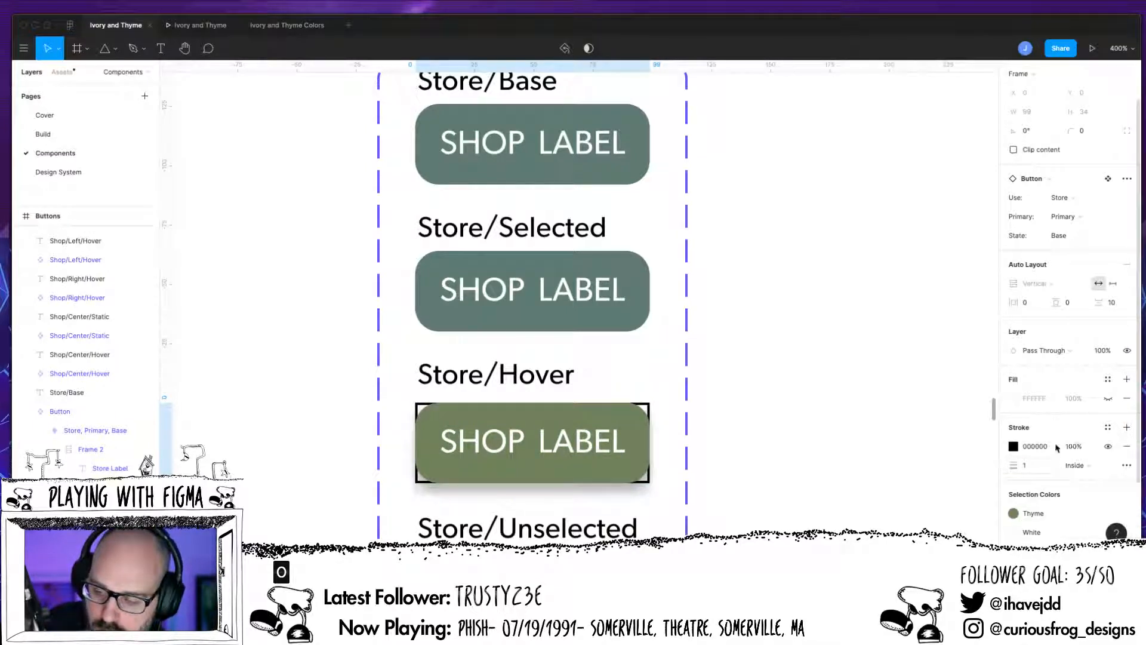
click(1013, 446)
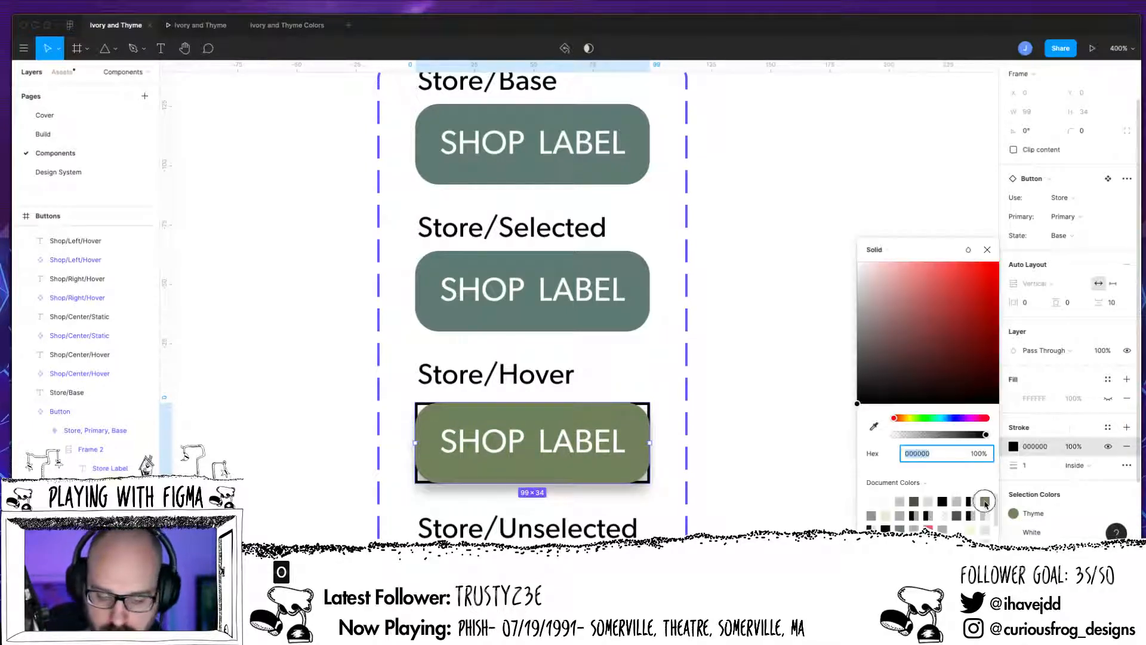
click(986, 501)
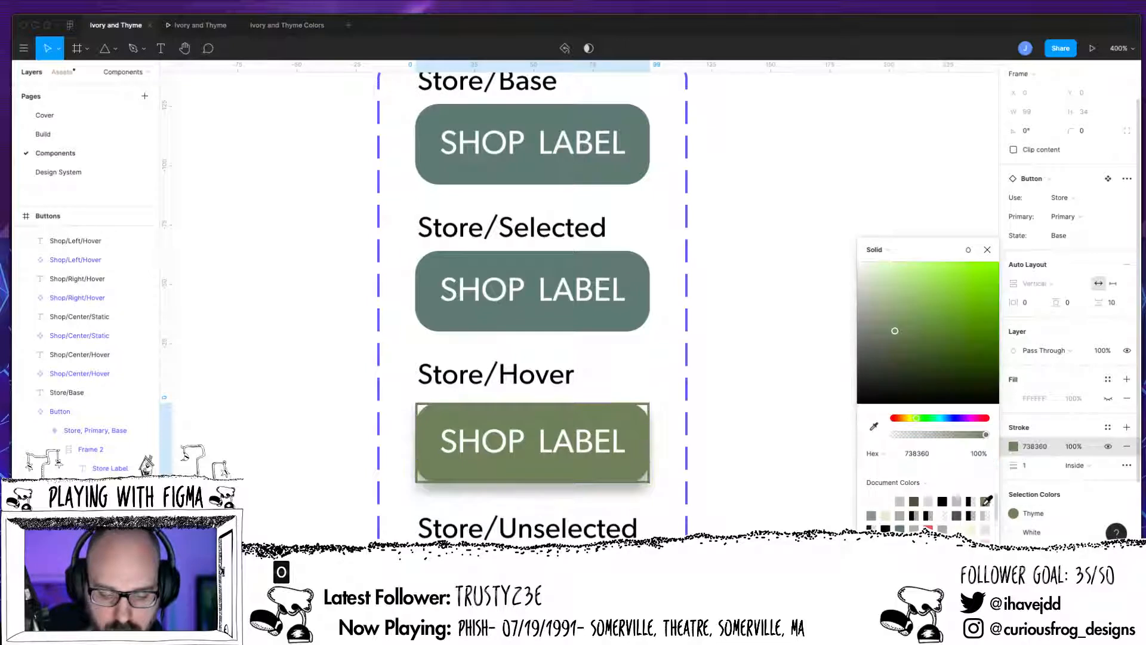
click(987, 249)
key(super+z)
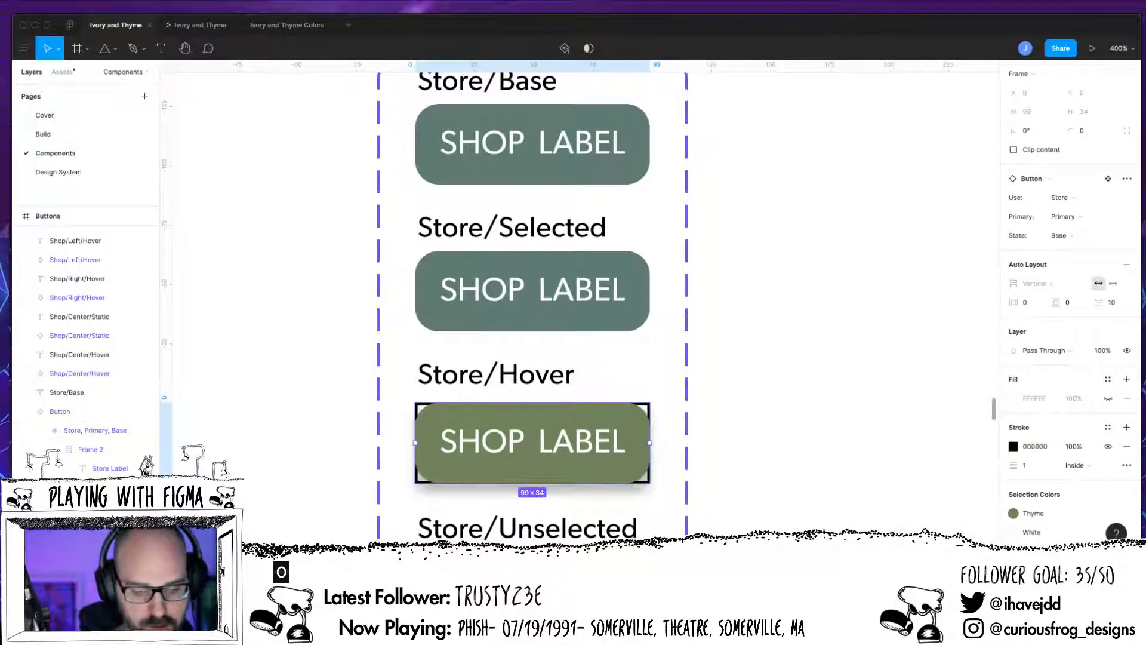
key(super+z)
Step: Add an inside stroke in colour 738360 to the inner frame of the Store/Hover button
click(89, 449)
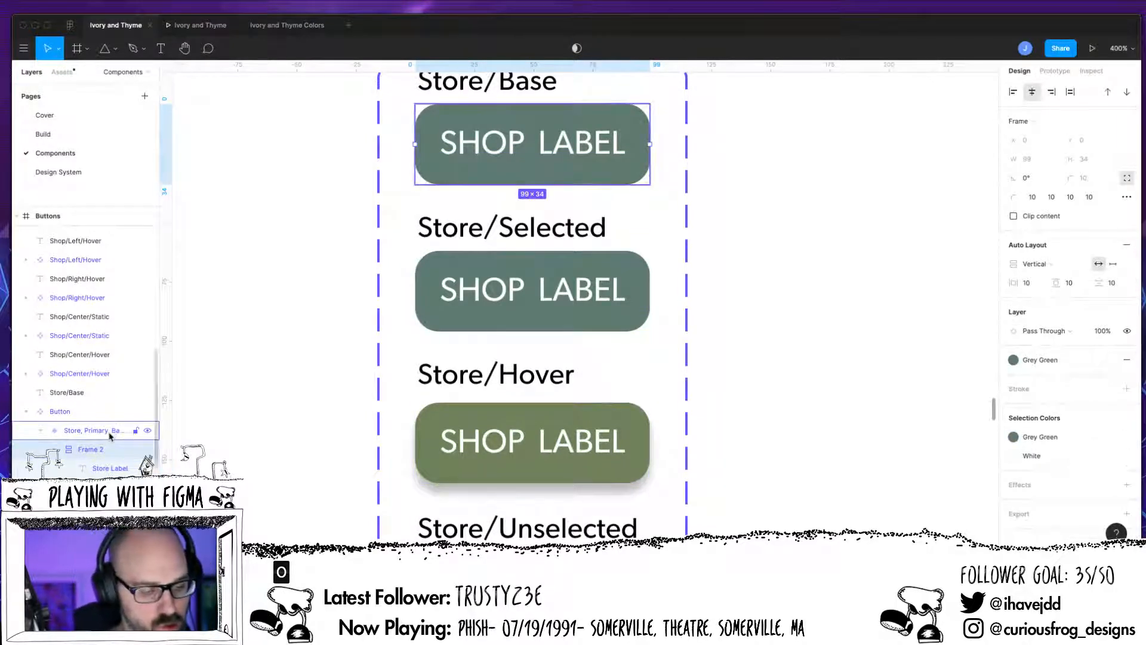
click(449, 473)
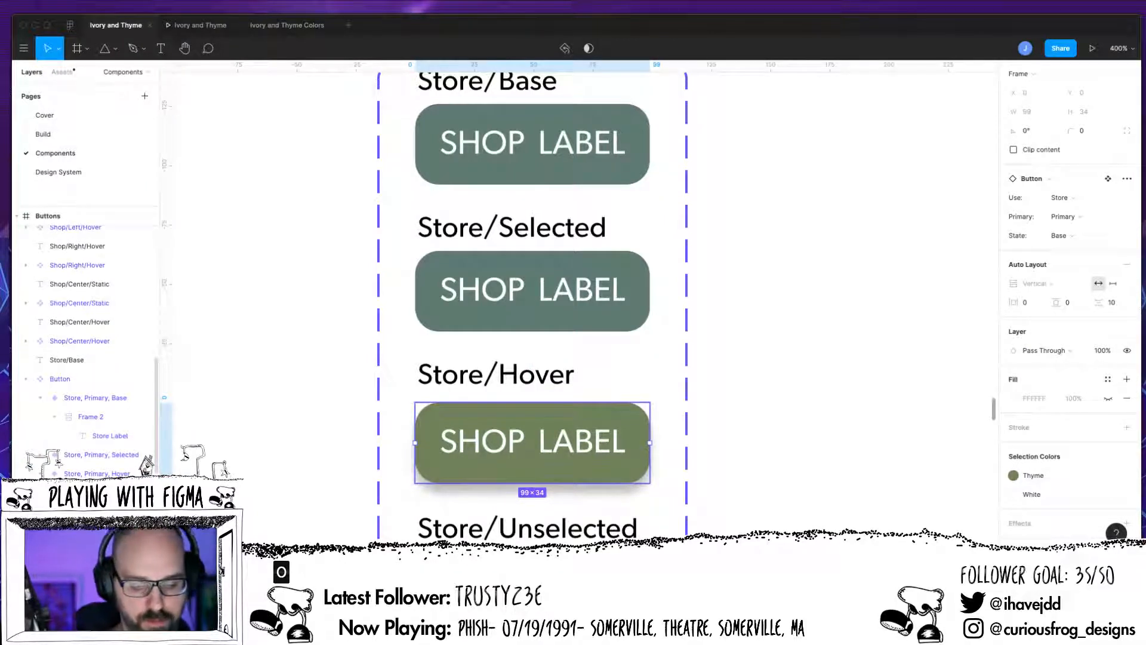
key(Escape)
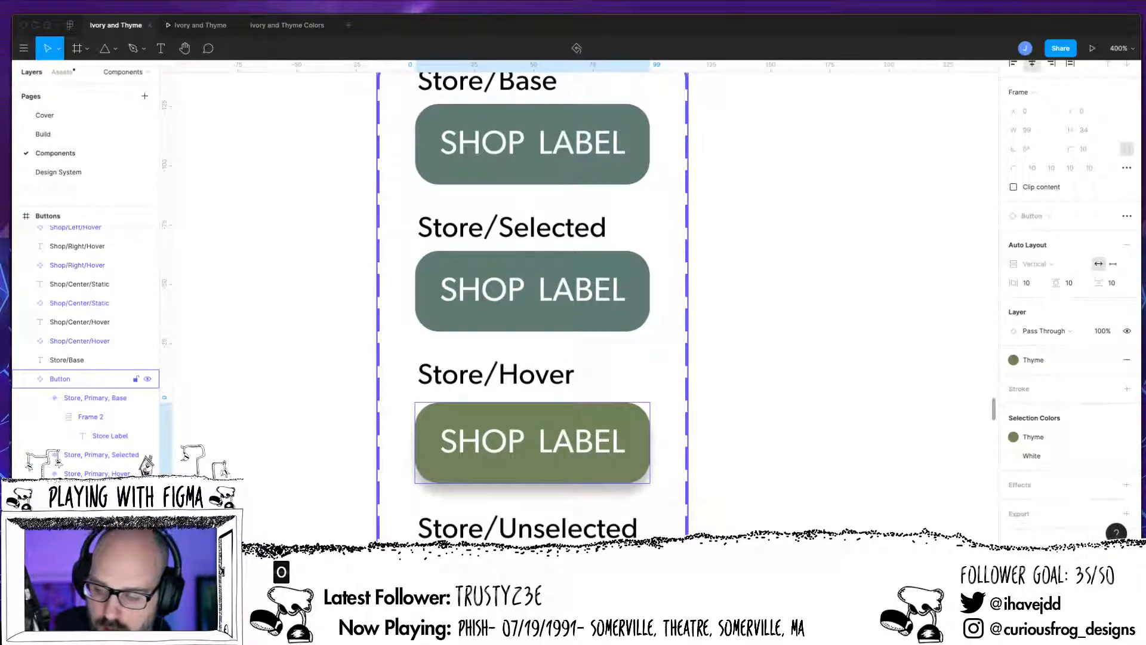
click(1127, 389)
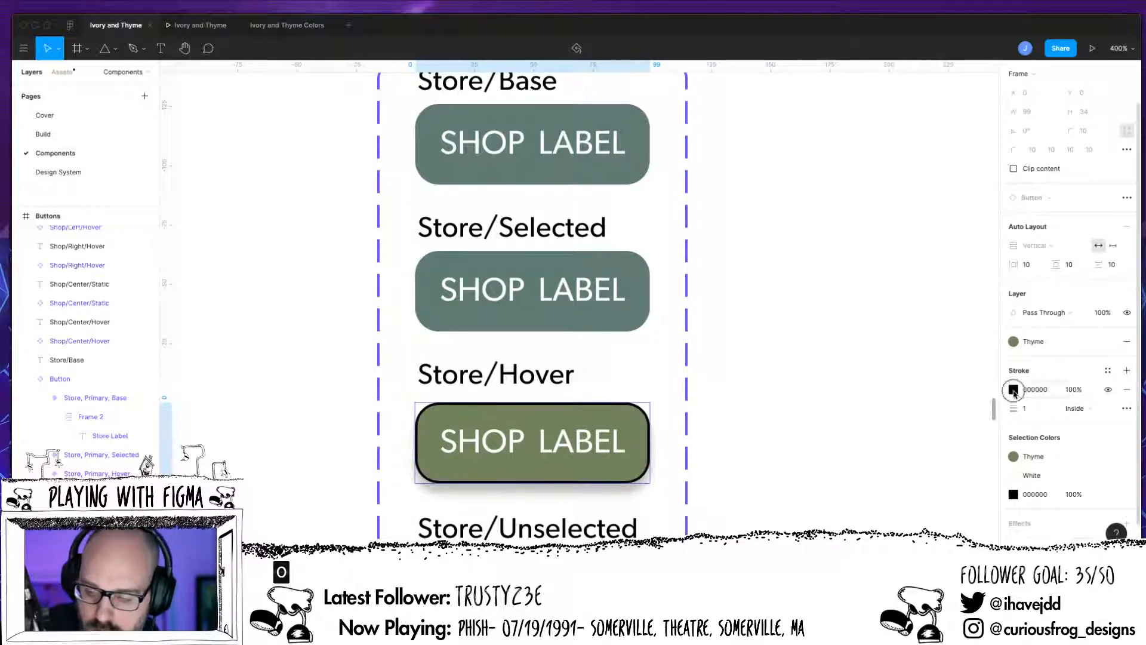
click(1013, 389)
click(984, 501)
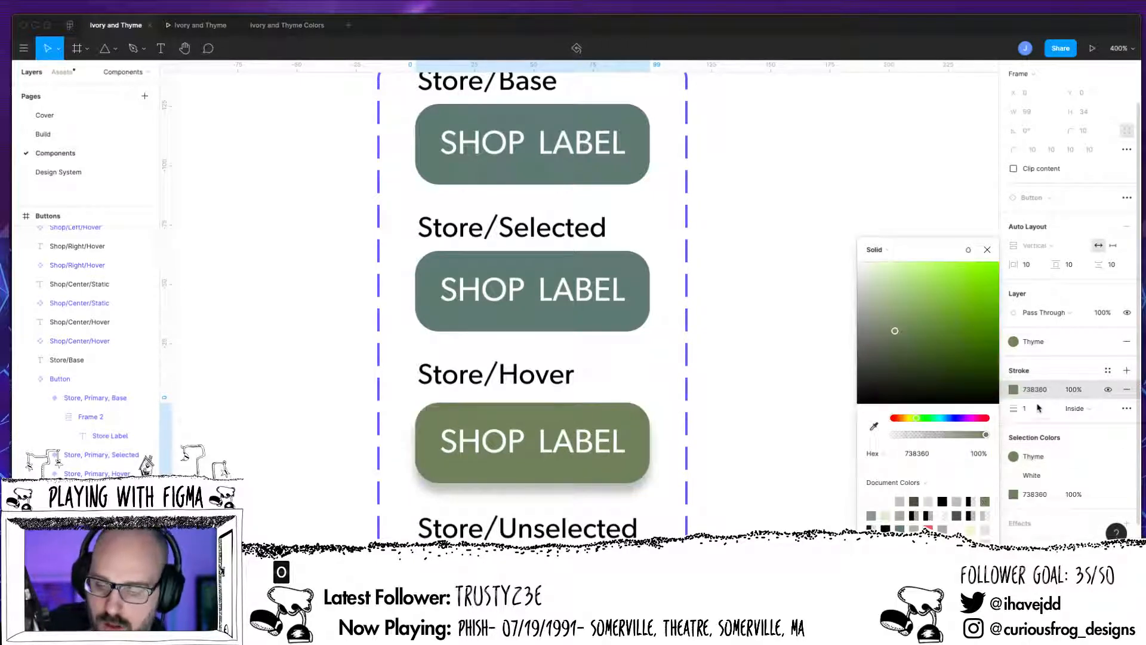
click(1101, 412)
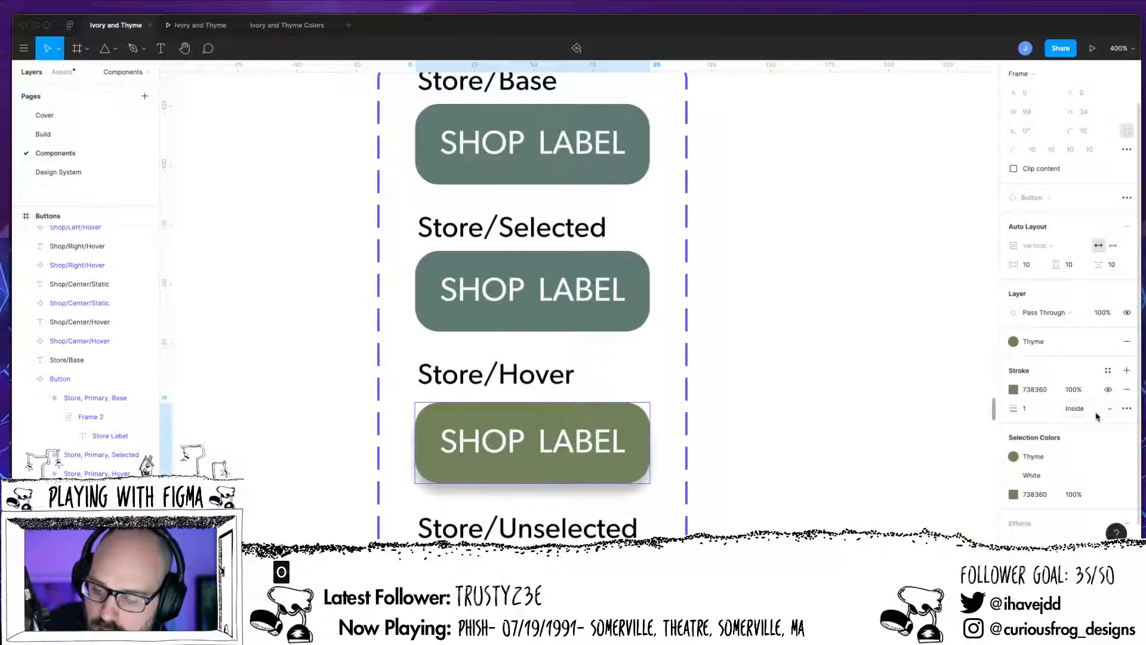
Step: Set the fill of the Store/Hover button's inner frame to the White colour style
click(1126, 341)
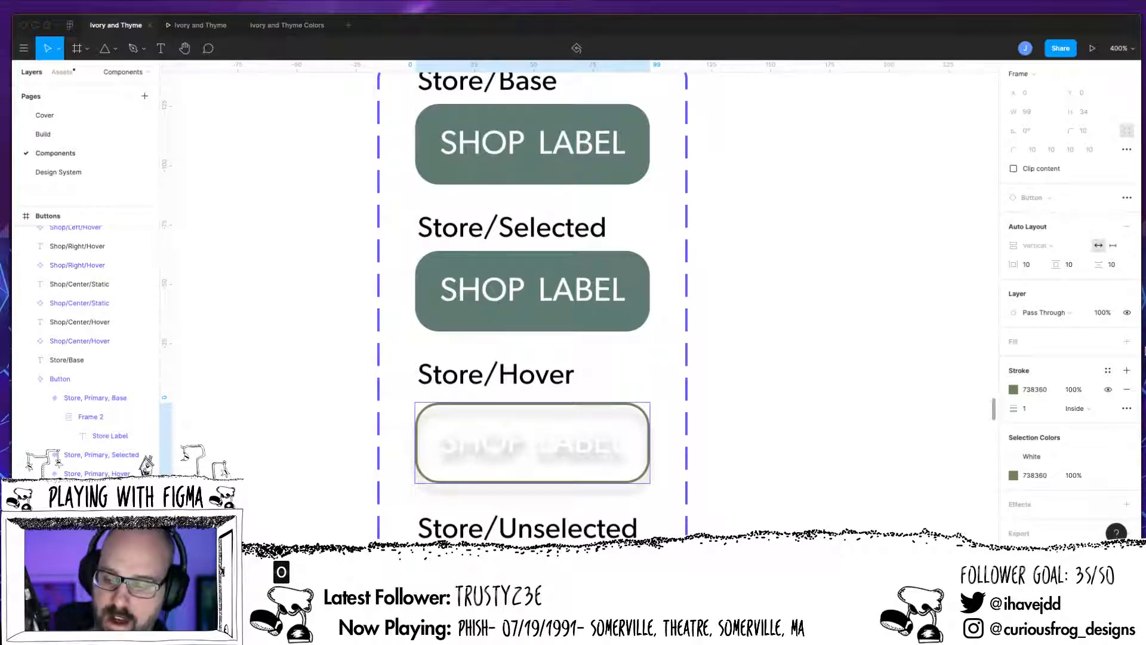
click(1126, 341)
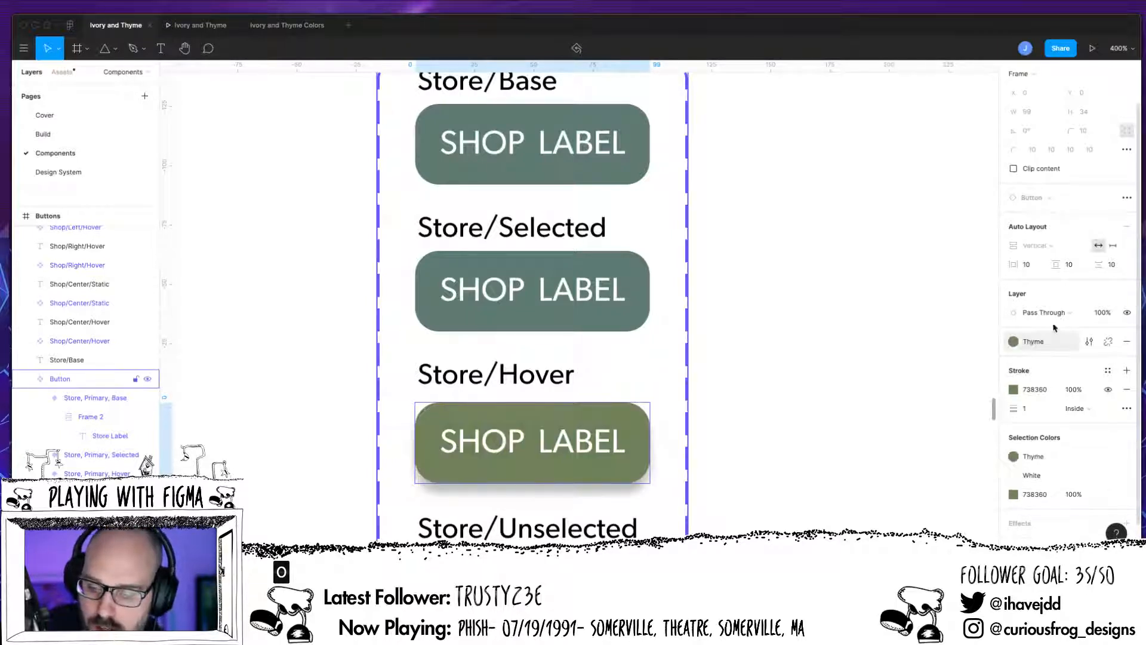
click(1108, 341)
click(1028, 410)
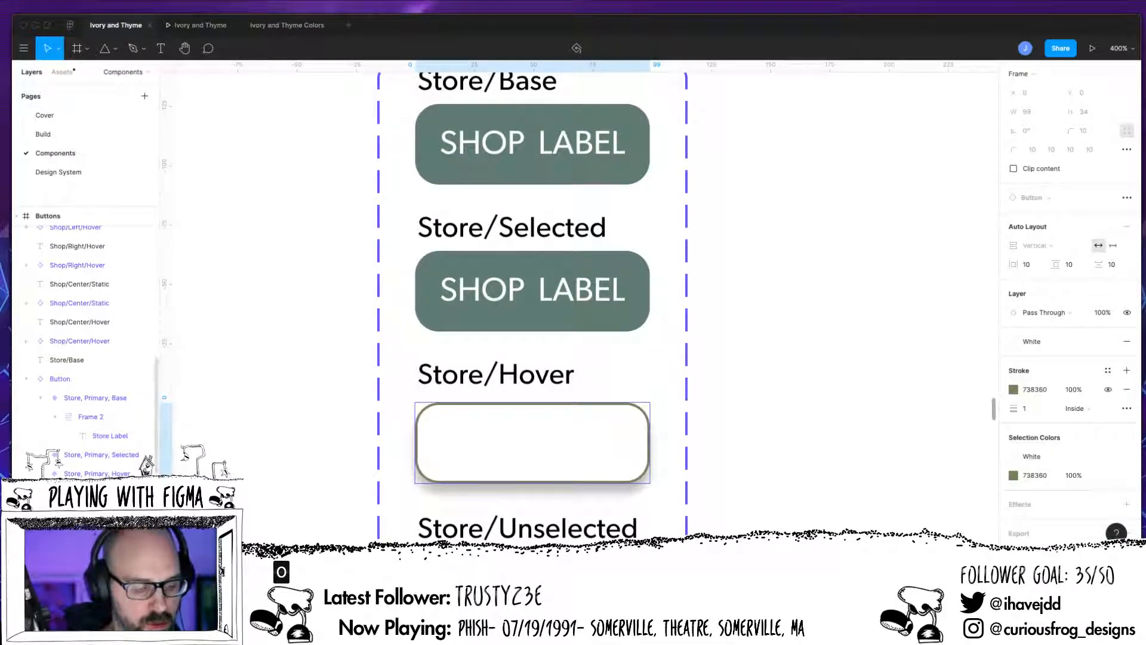
Step: Set the Store/Hover button's label text colour to the Grey Green style
click(110, 511)
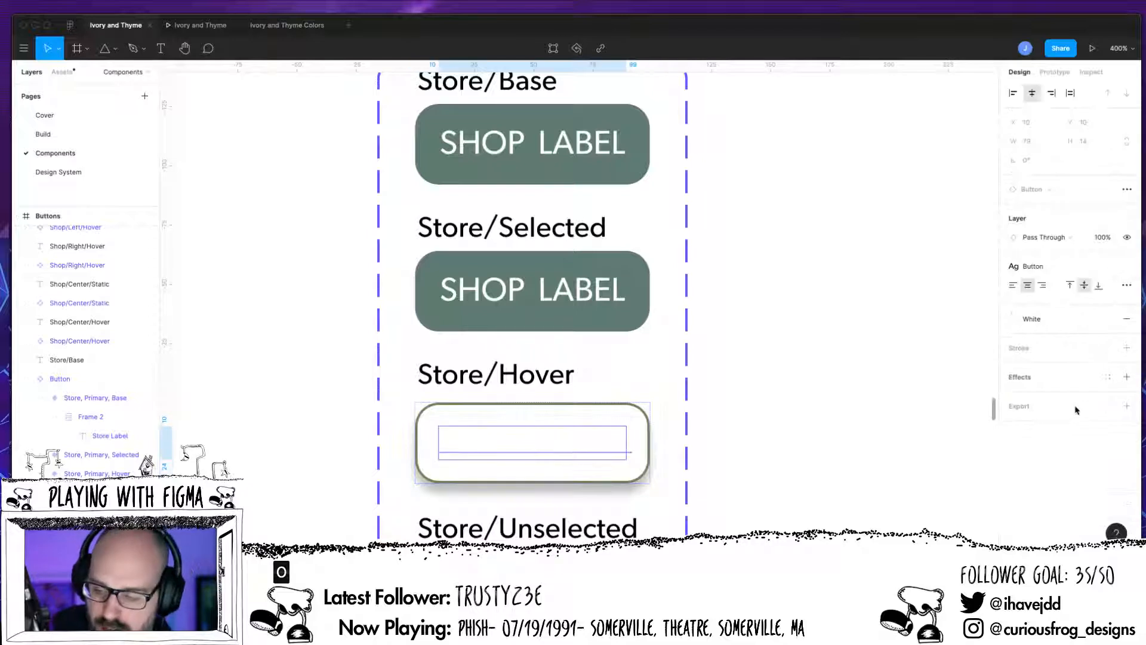
click(1021, 319)
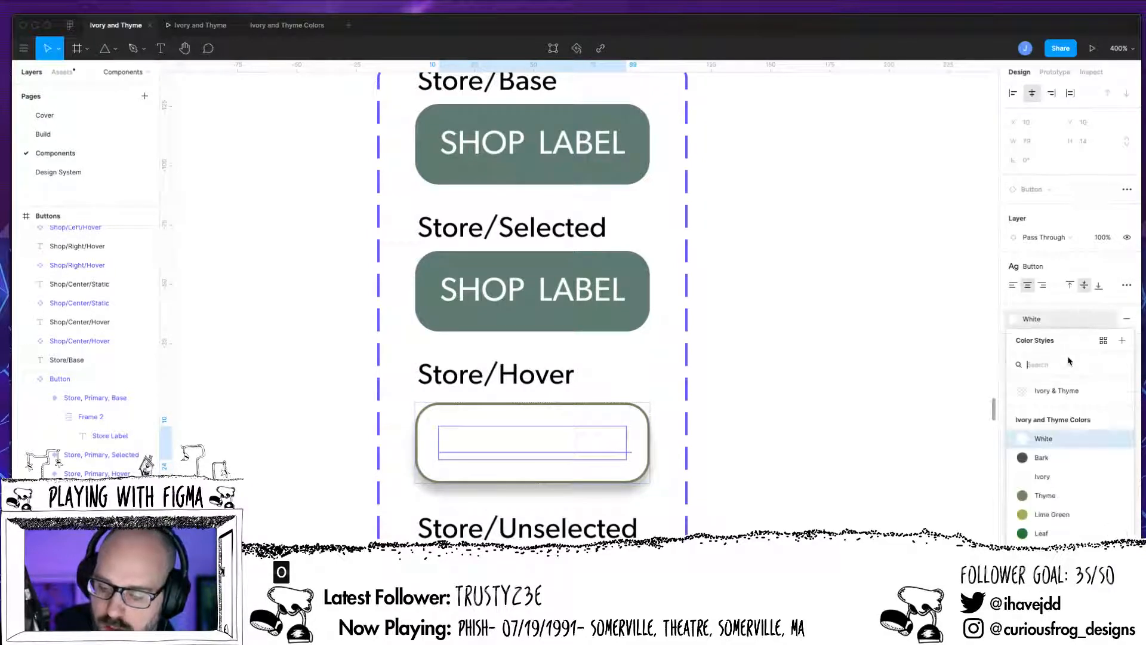
scroll(1038, 540, down, 1)
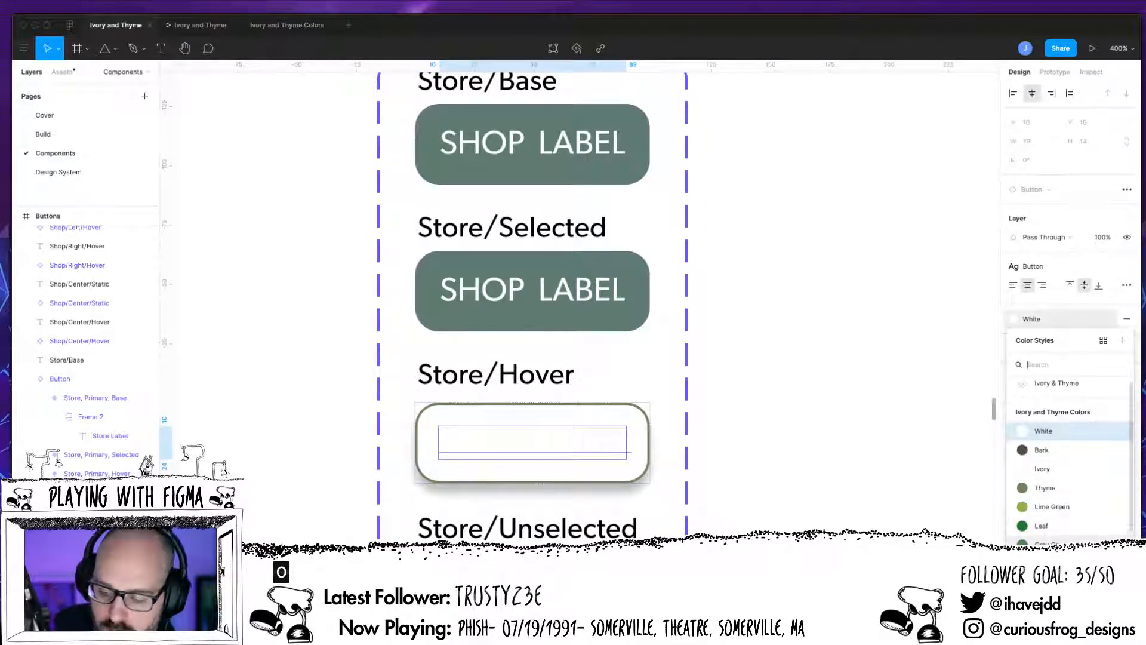
click(1036, 545)
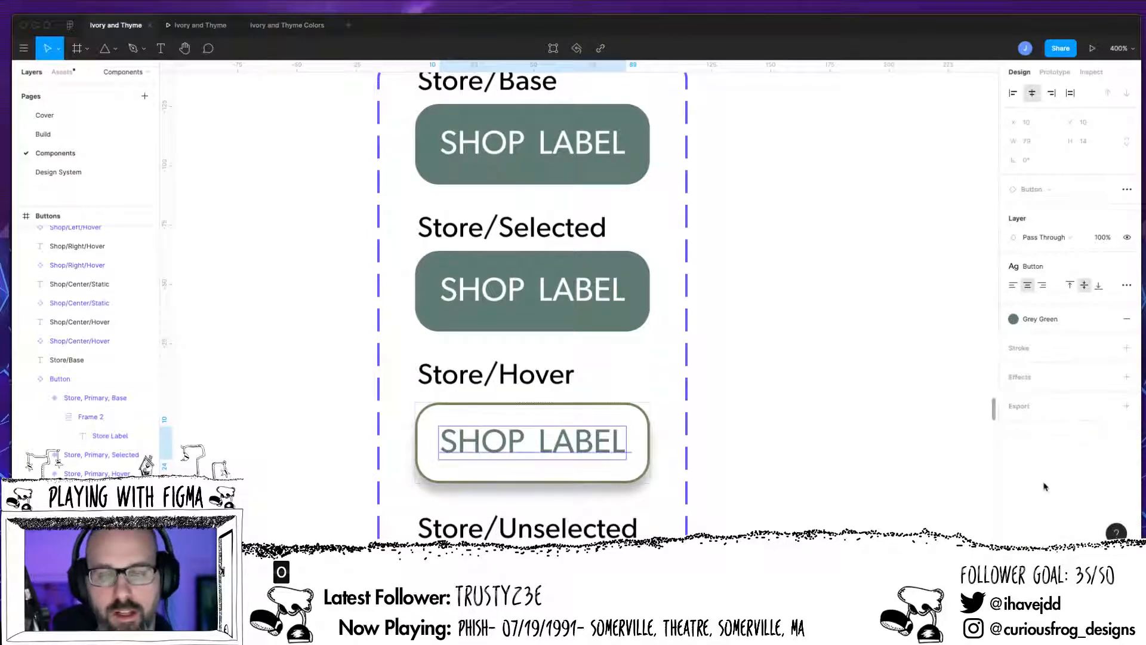
Step: Preview the prototype by browsing the home page, entering the shop and trying the category buttons
click(197, 25)
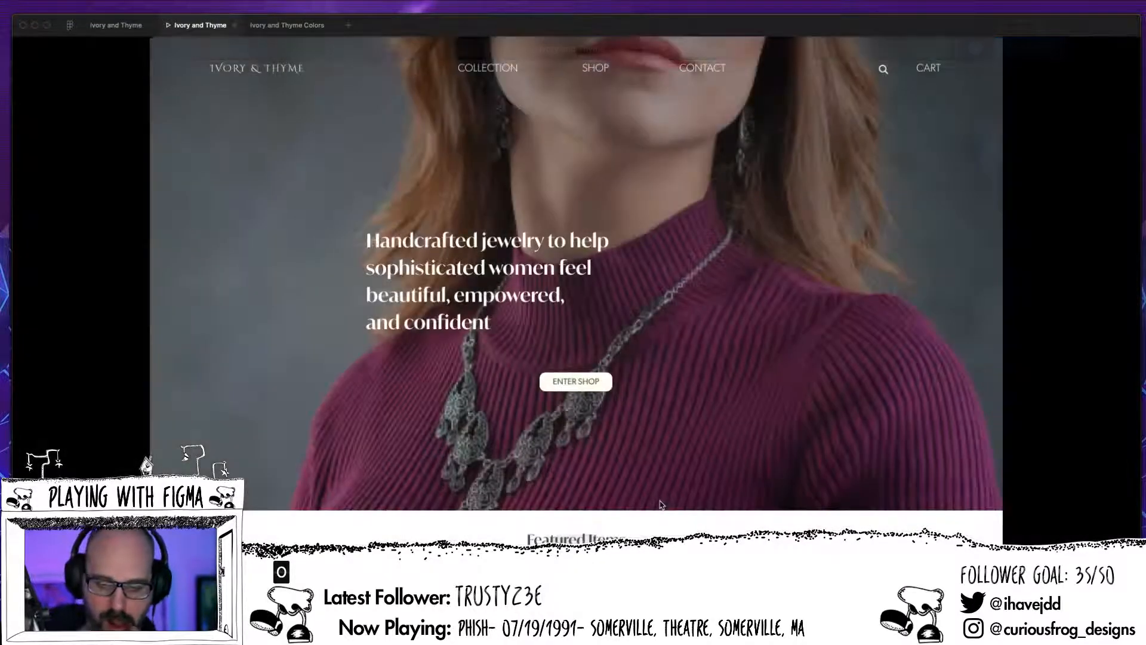
scroll(661, 508, down, 3)
scroll(662, 508, down, 15)
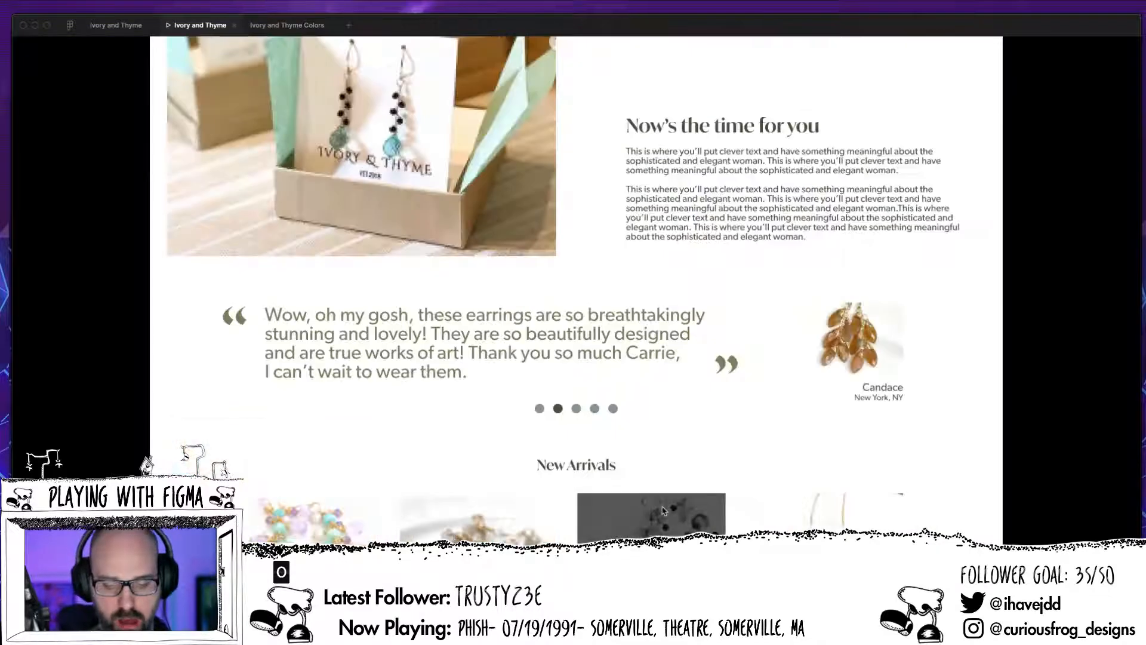
scroll(625, 338, up, 20)
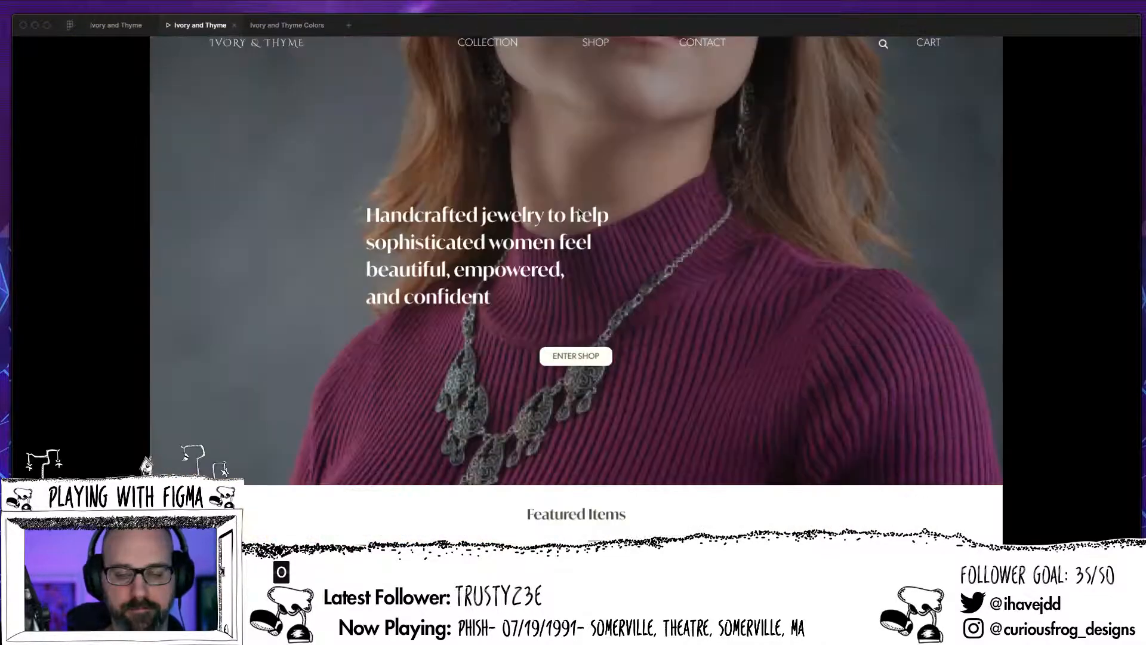
click(583, 368)
click(579, 382)
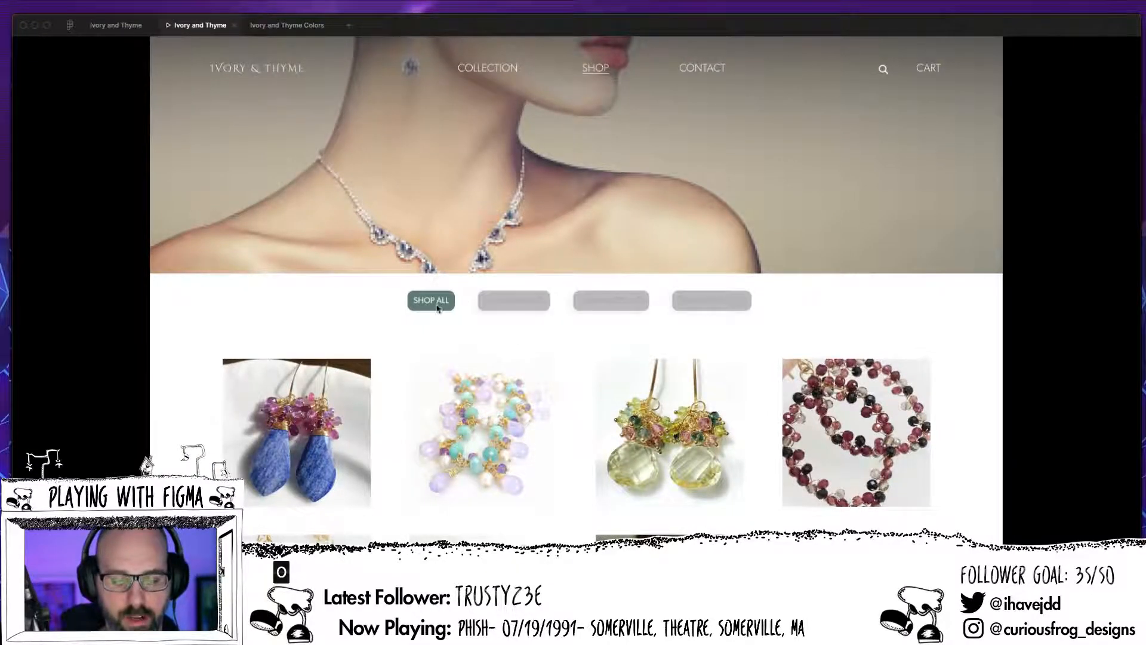
click(521, 303)
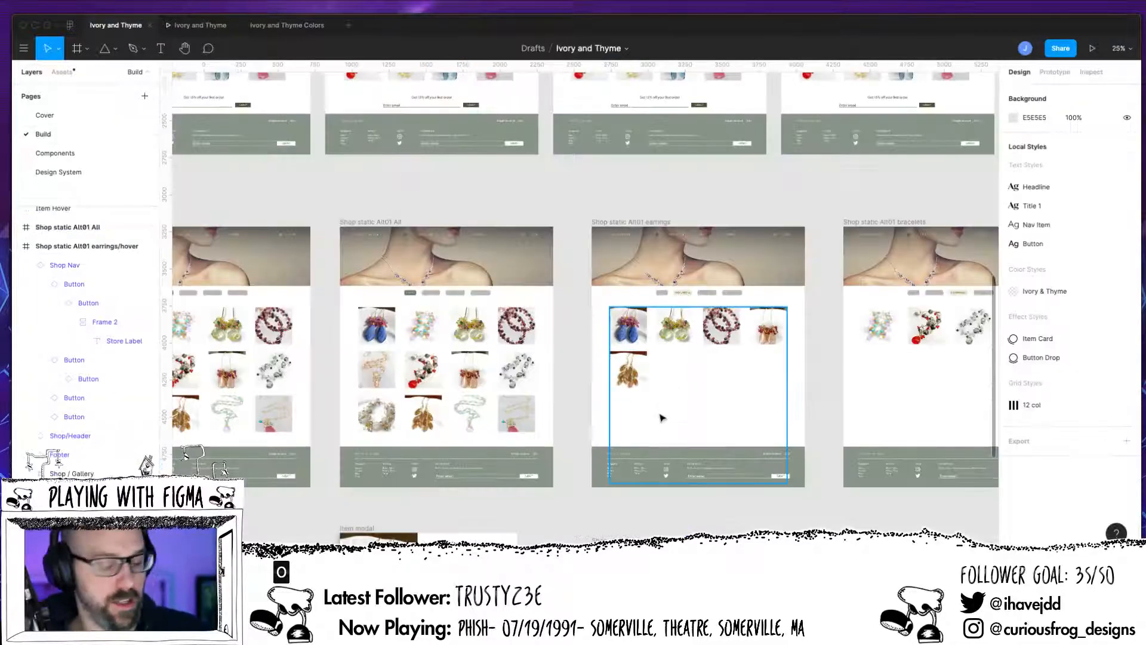
Step: On the Build page, compare the main page frames with the static shop frames and the item modal
scroll(603, 418, up, 5)
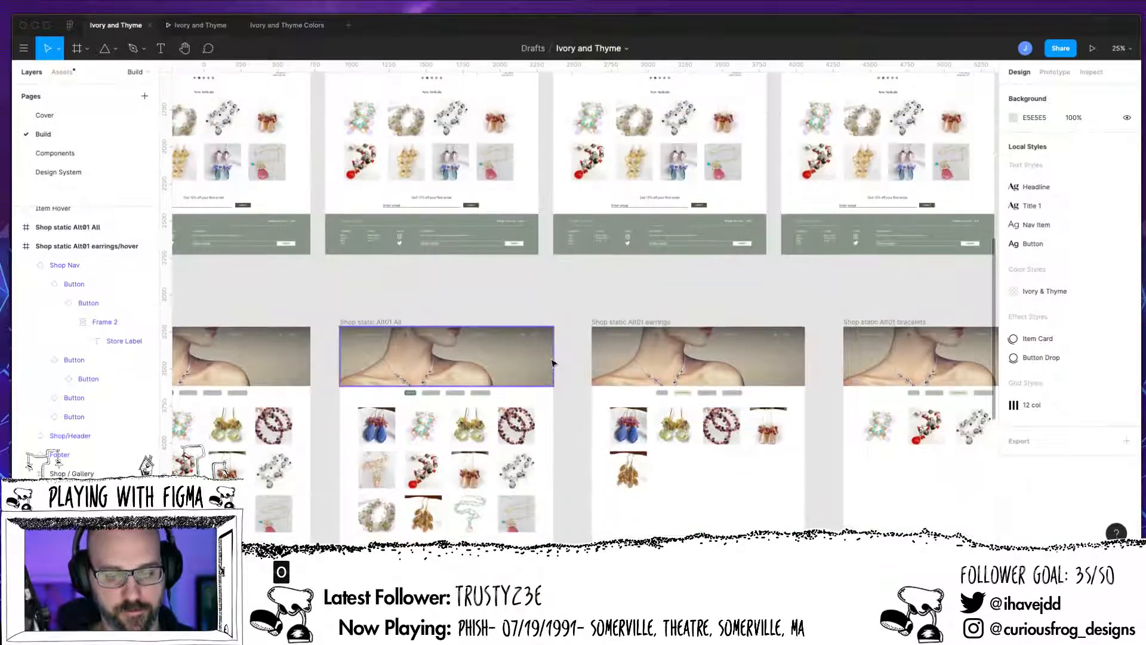
scroll(548, 380, up, 3)
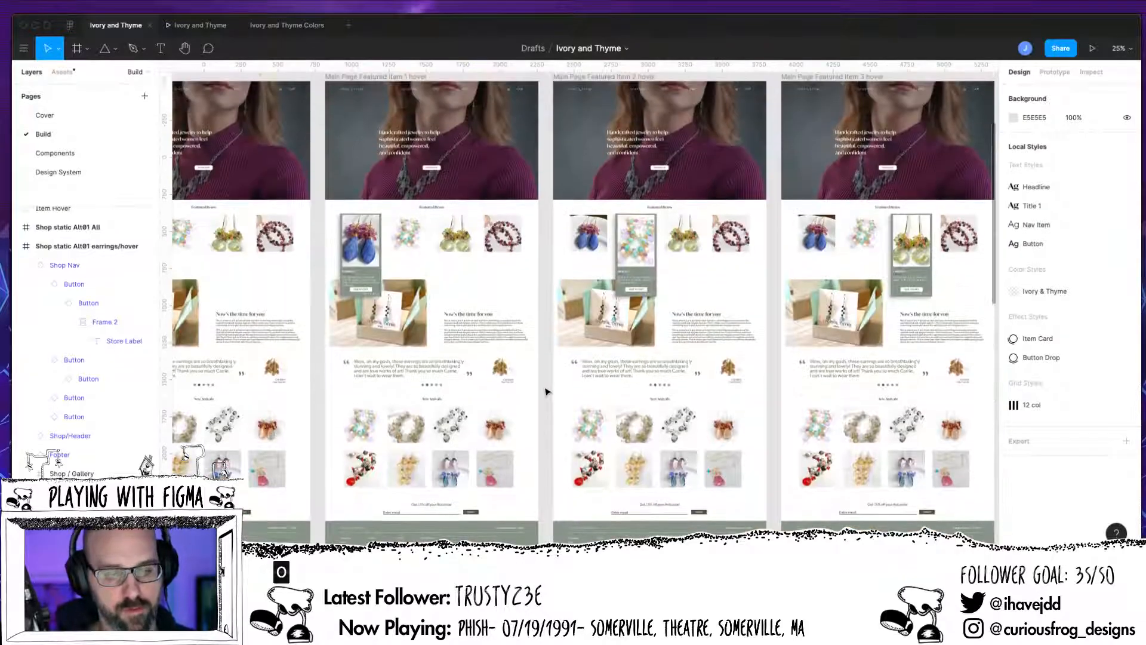
scroll(546, 395, down, 7)
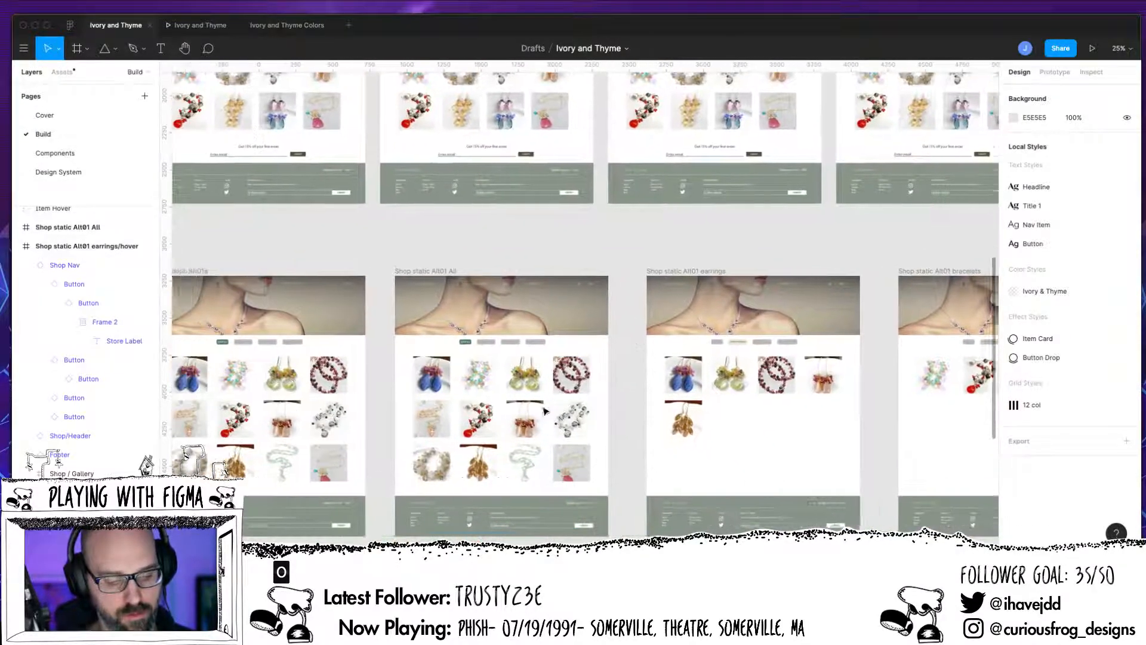
scroll(543, 415, down, 4)
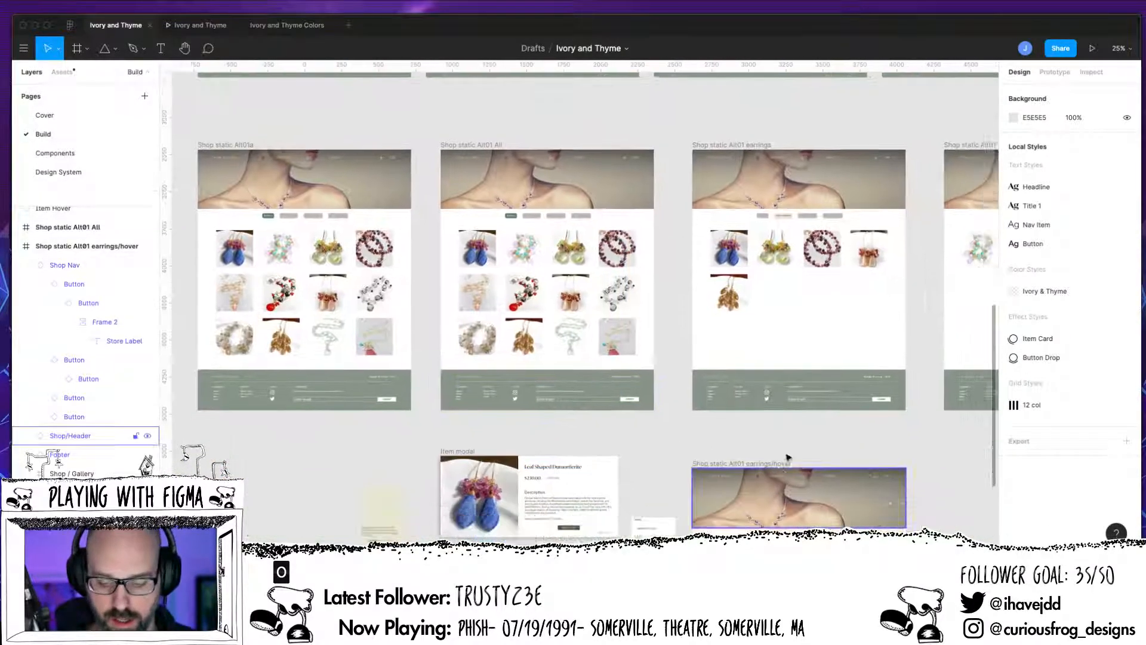
scroll(769, 519, up, 5)
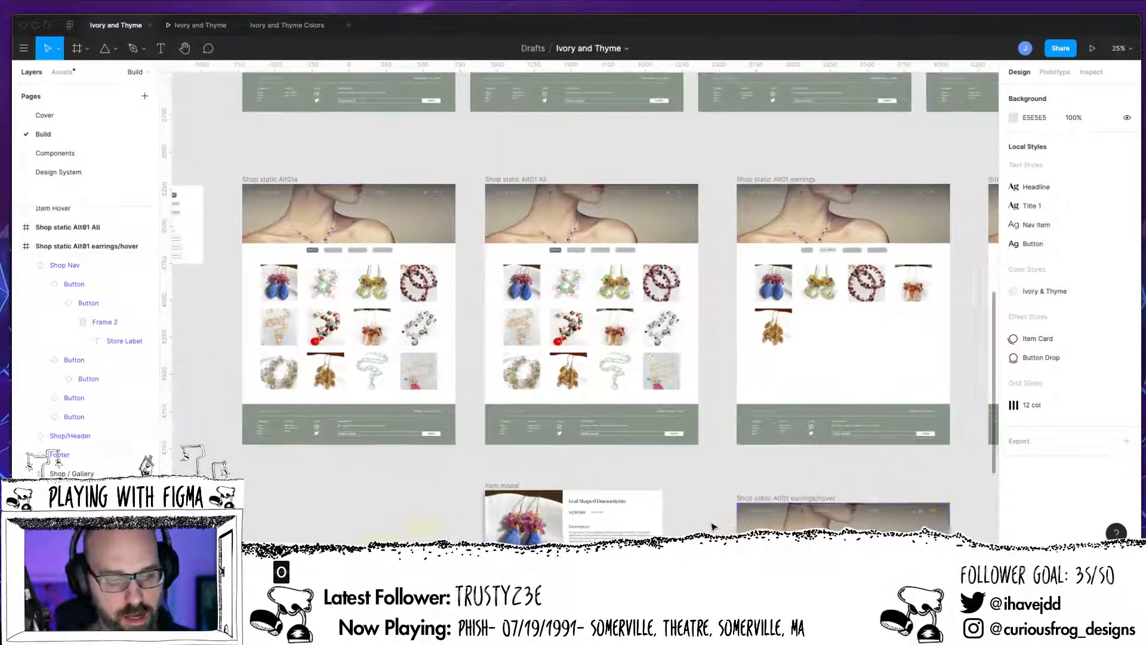
scroll(714, 526, left, 1)
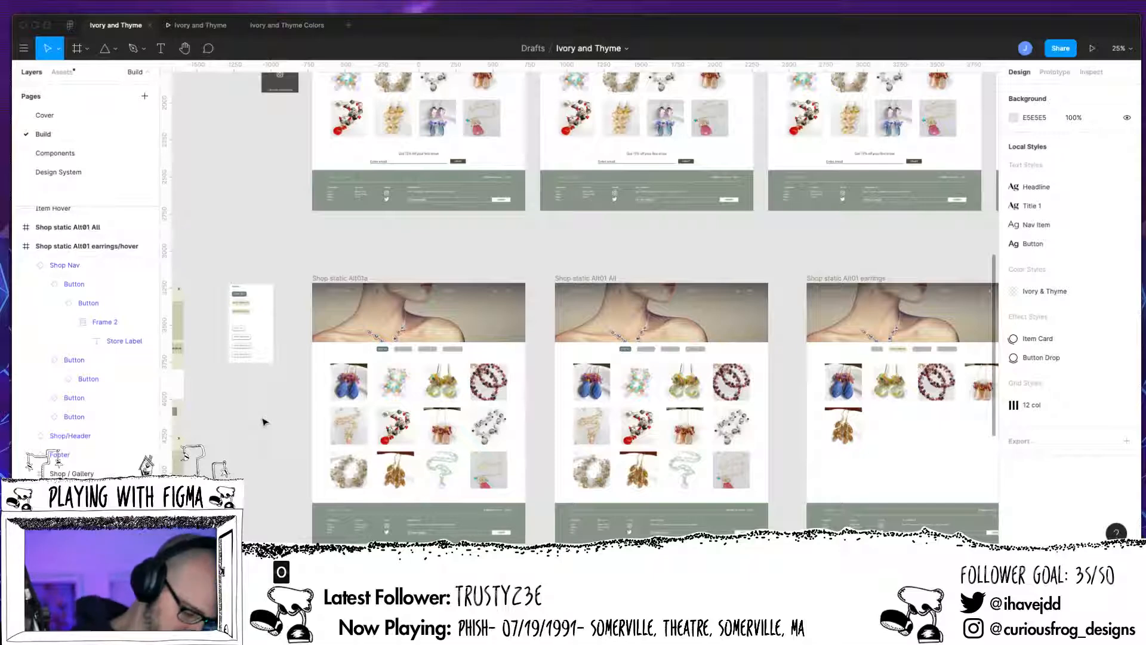
Step: Examine the Overlays frame's shop buttons and inspect the variant state of the category buttons in Shop static Alt01a
key(shift+0)
scroll(402, 448, right, 5)
scroll(402, 448, down, 3)
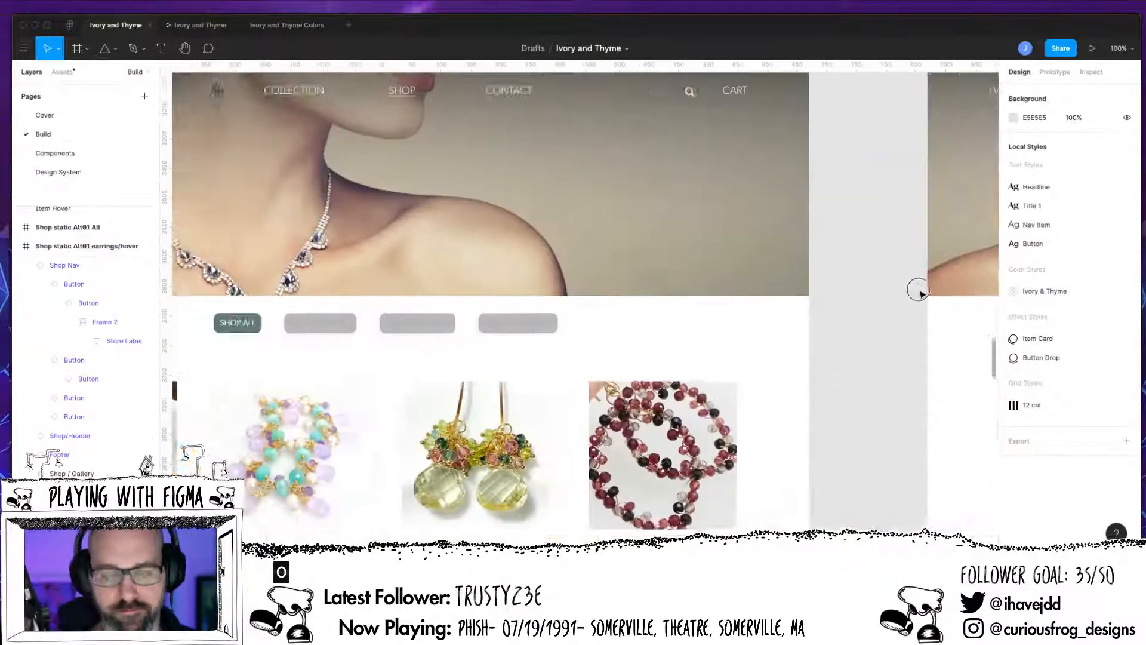
scroll(585, 373, left, 8)
scroll(585, 373, up, 2)
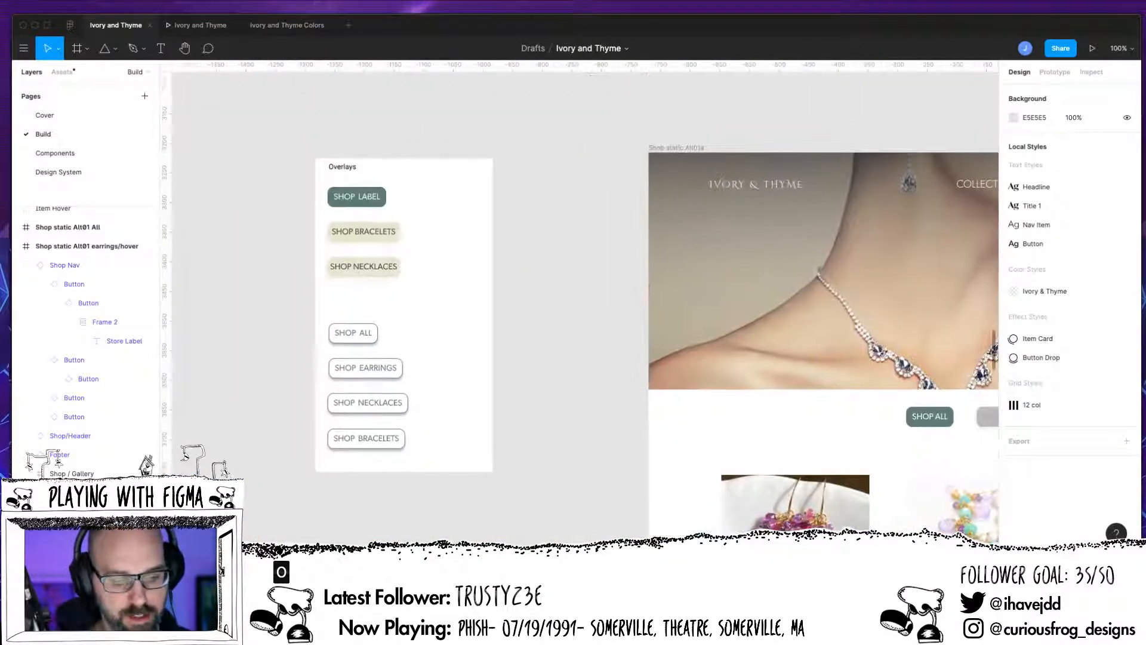
drag(590, 475, 256, 415)
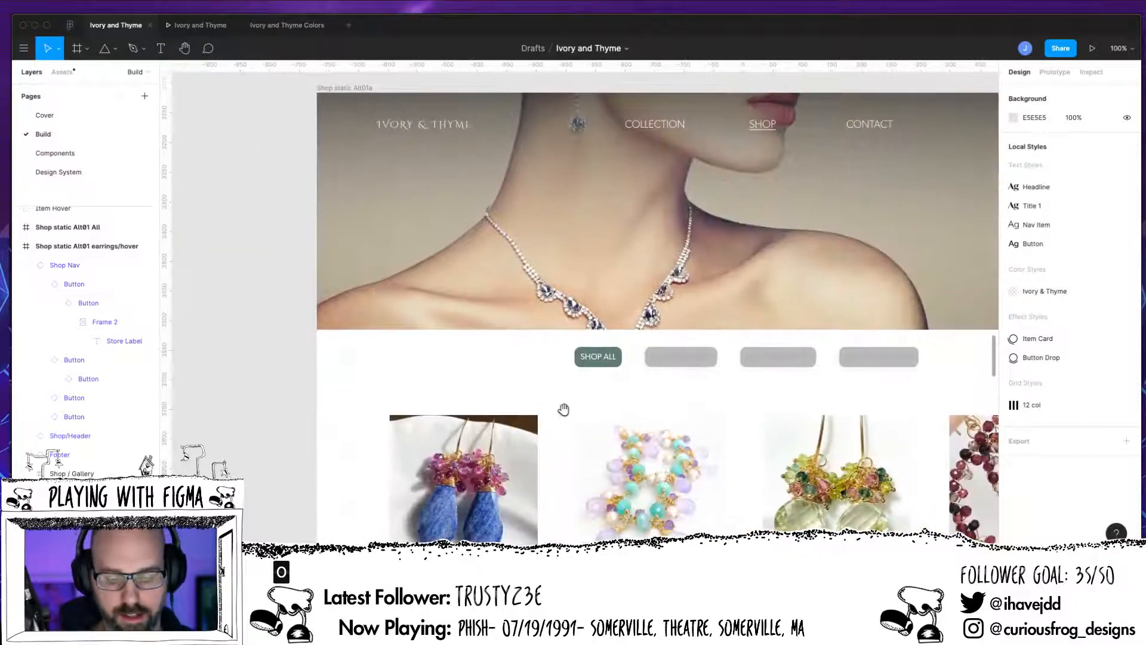
drag(564, 427, 939, 530)
drag(837, 504, 336, 371)
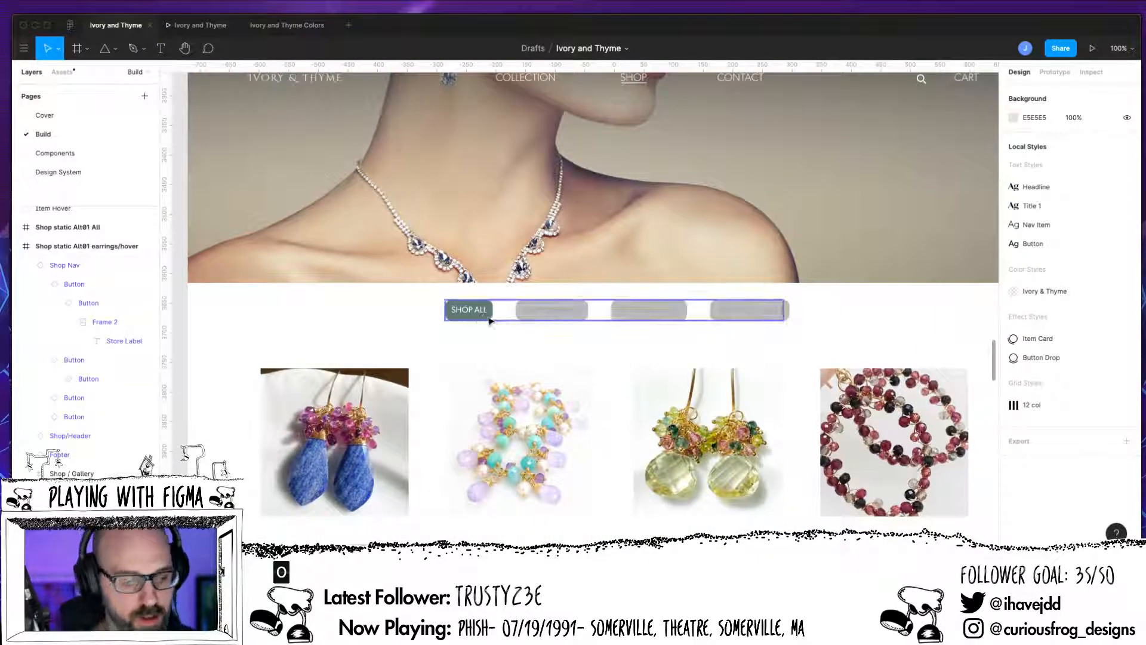
double_click(544, 321)
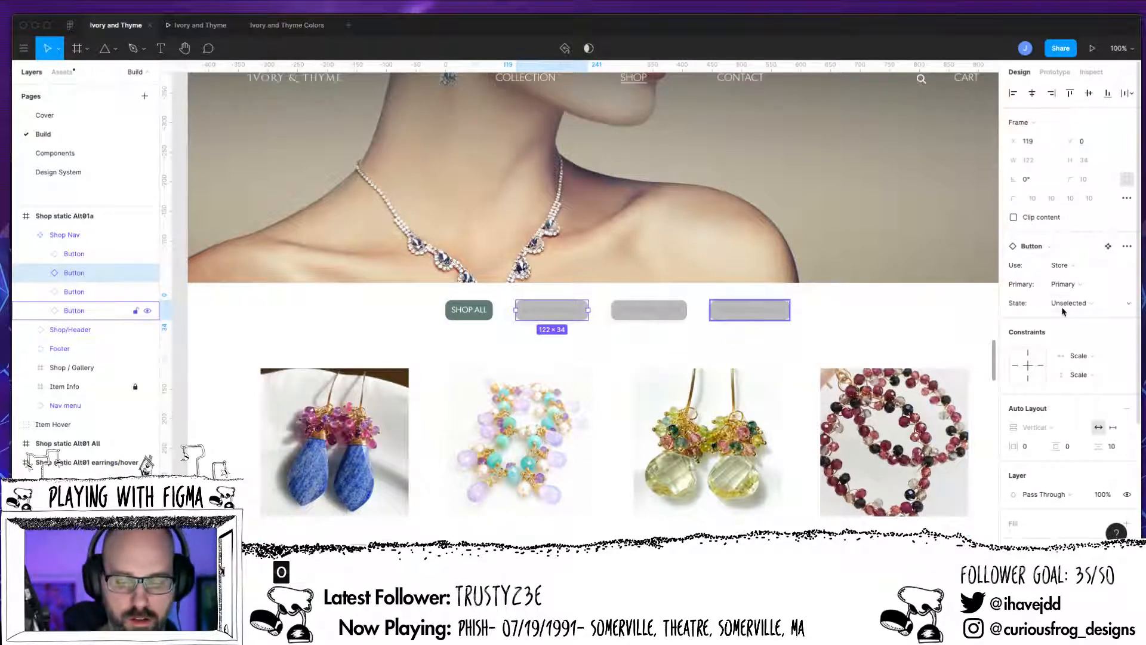
click(689, 349)
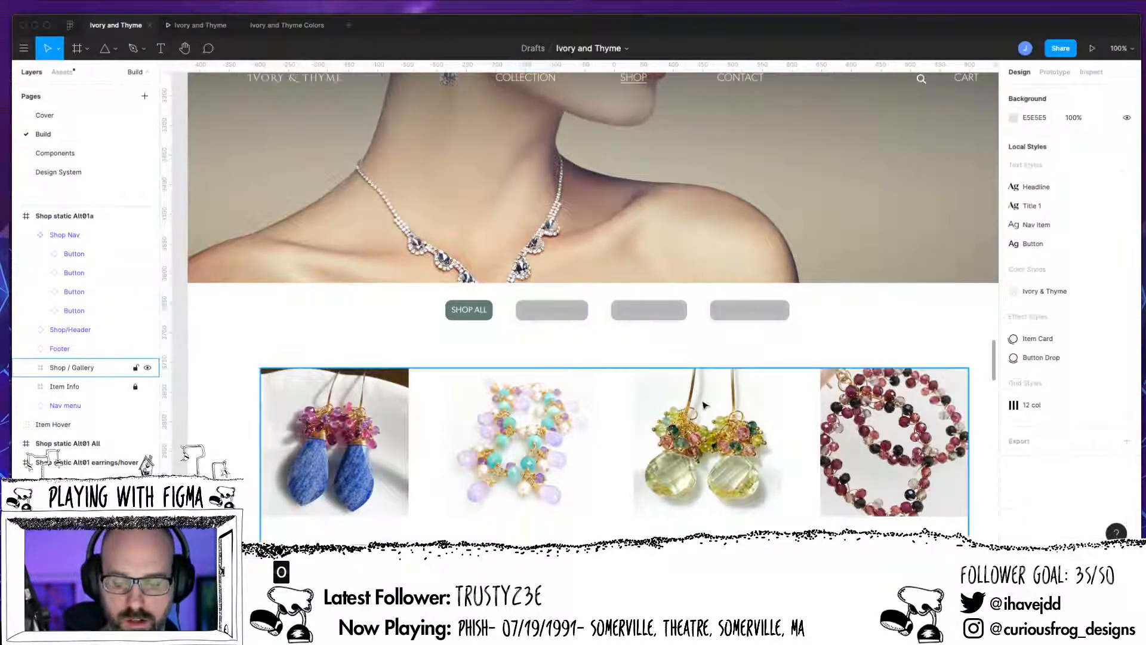
Step: In the Shop static Alt01 earrings frame, set the Shop Earrings button's State variant to Selected
drag(750, 450, 298, 391)
drag(848, 373, 281, 425)
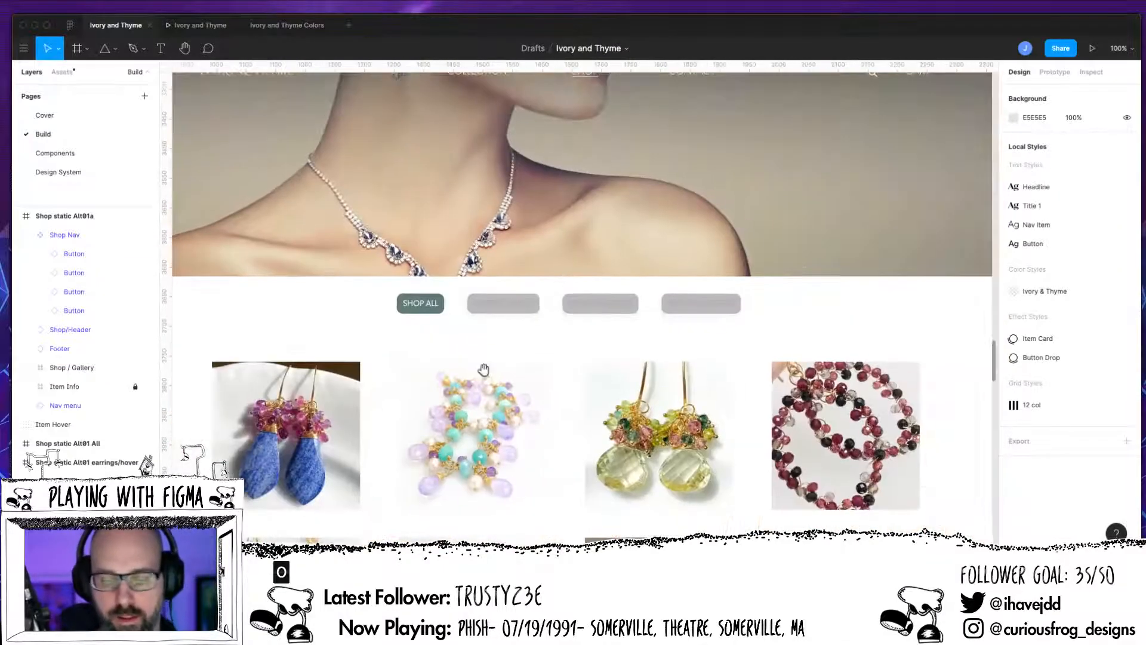
drag(831, 425, 384, 348)
drag(782, 385, 427, 456)
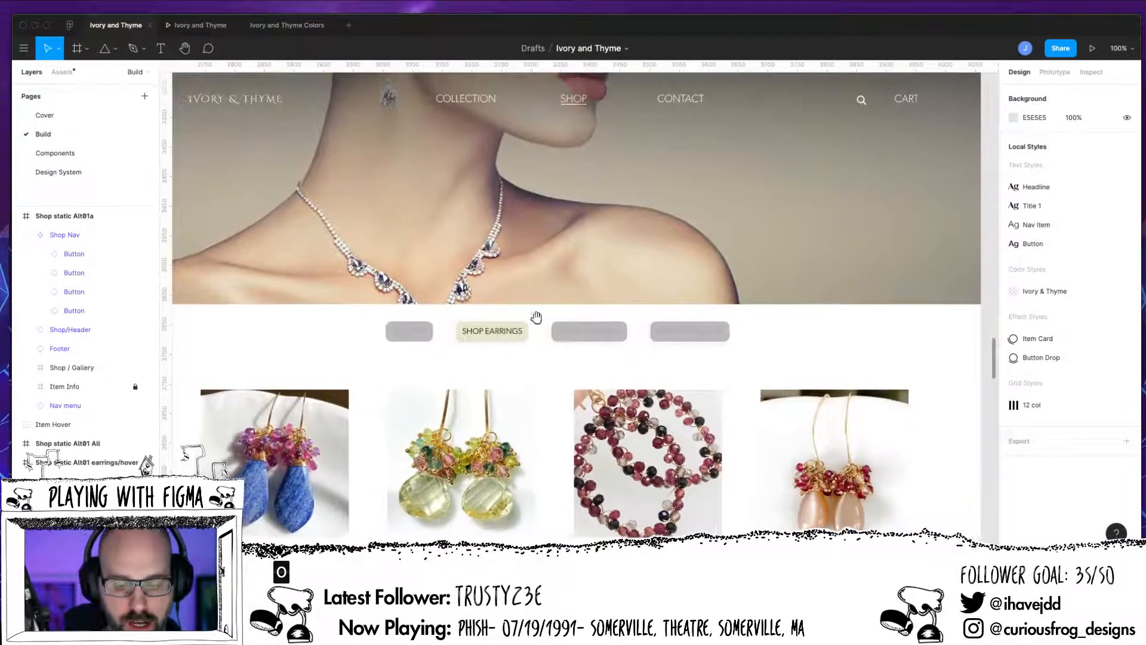
double_click(508, 340)
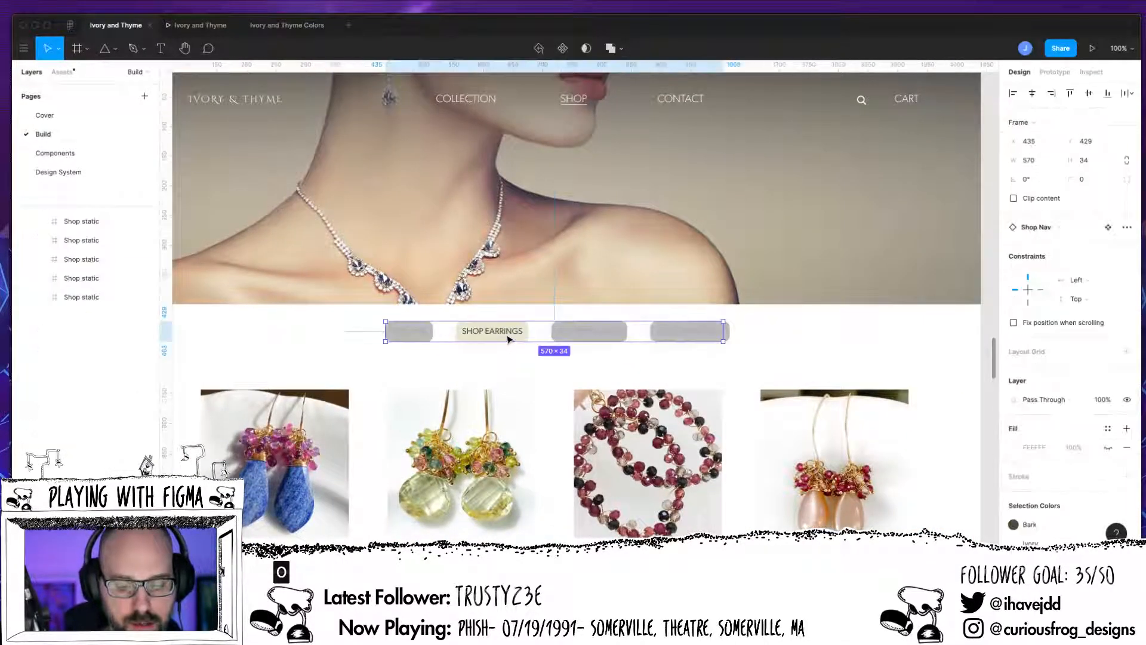
double_click(506, 343)
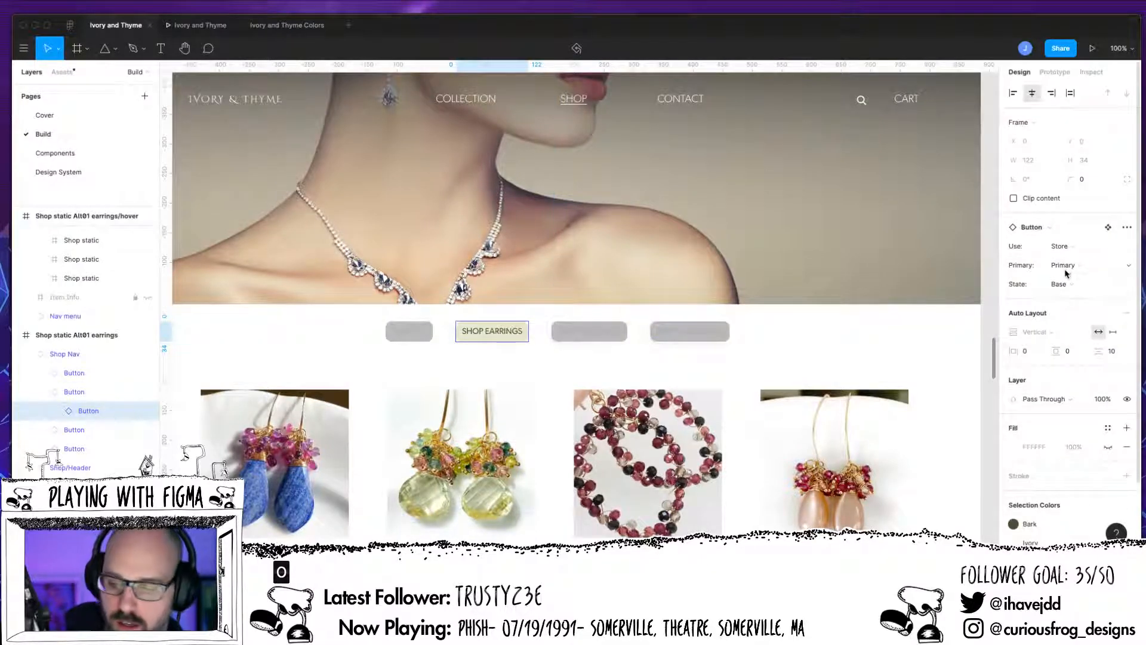
click(1072, 285)
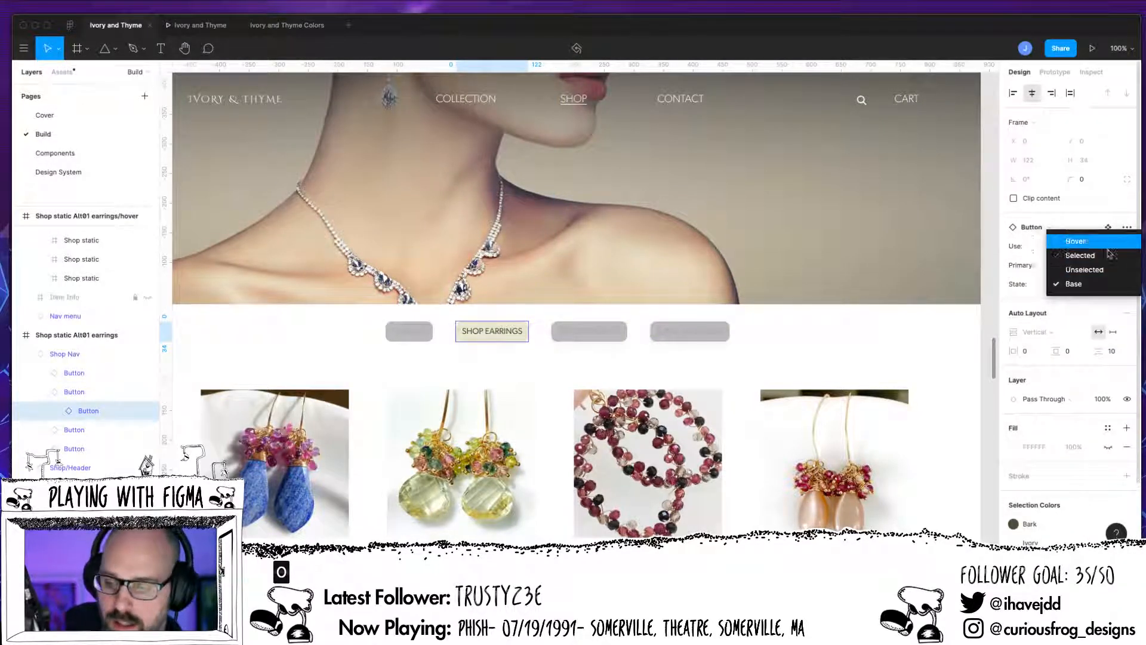
click(1084, 257)
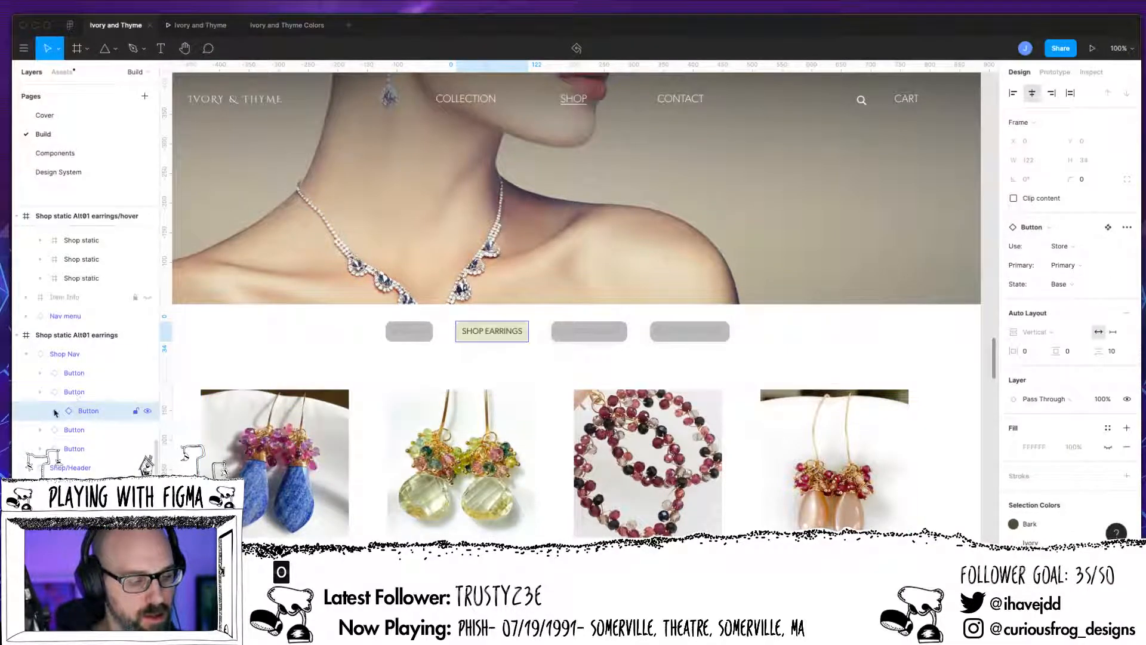
click(84, 392)
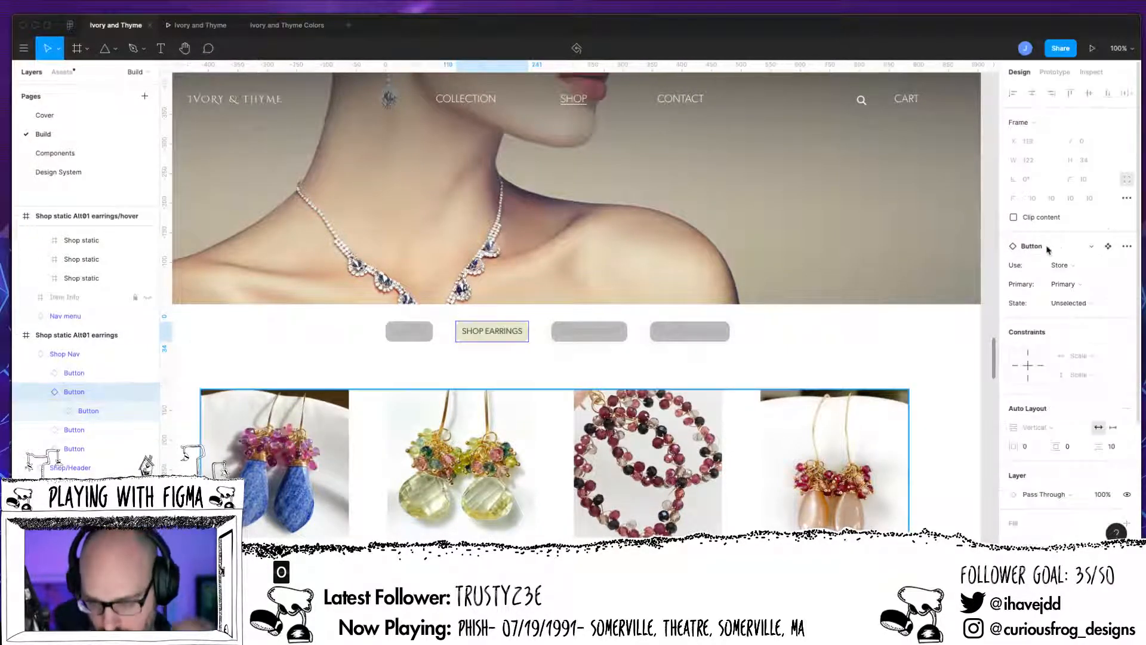
click(1103, 303)
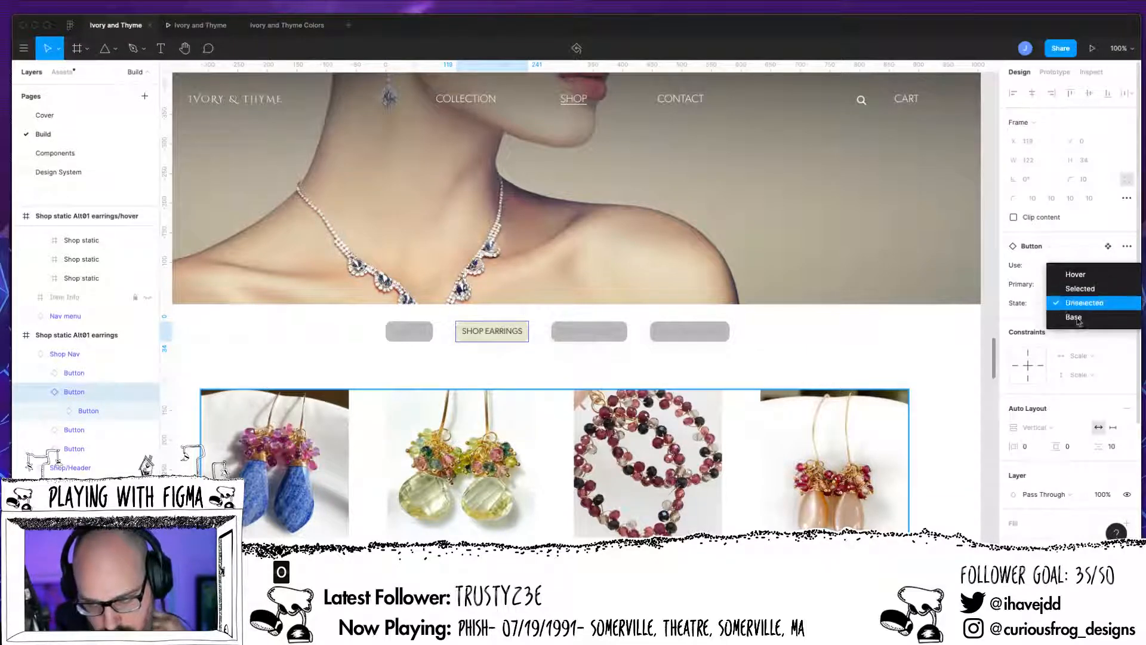
click(1081, 290)
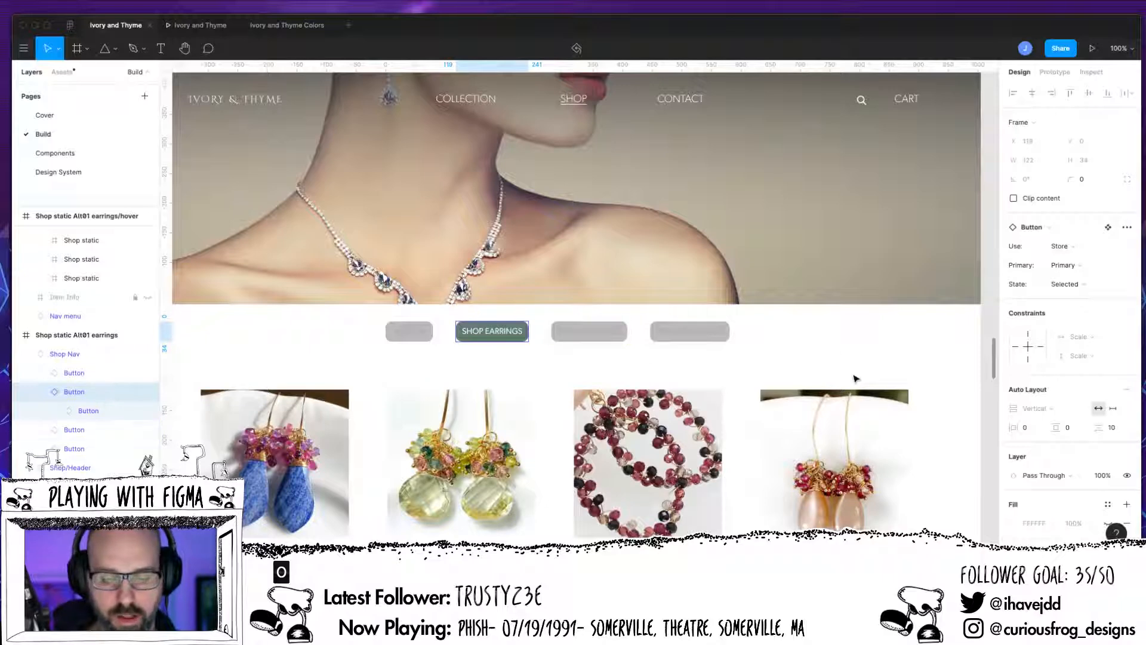
click(802, 348)
Step: In the Shop static Alt01 bracelets frame, set the Shop Bracelets button's State variant to Selected
scroll(801, 347, right, 15)
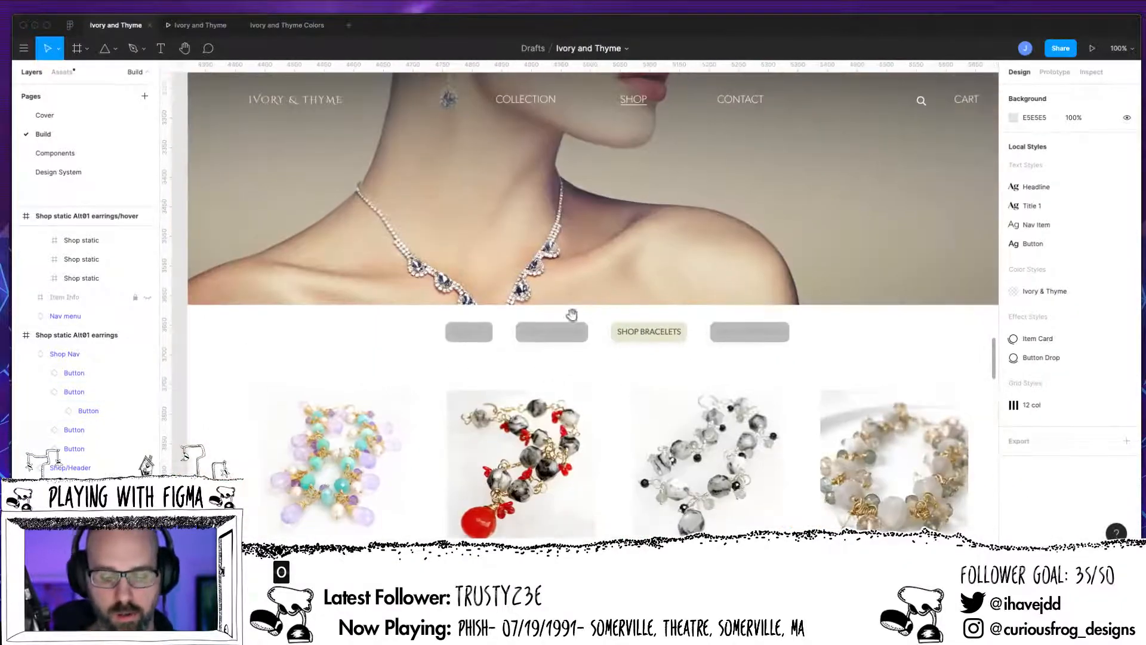
double_click(654, 338)
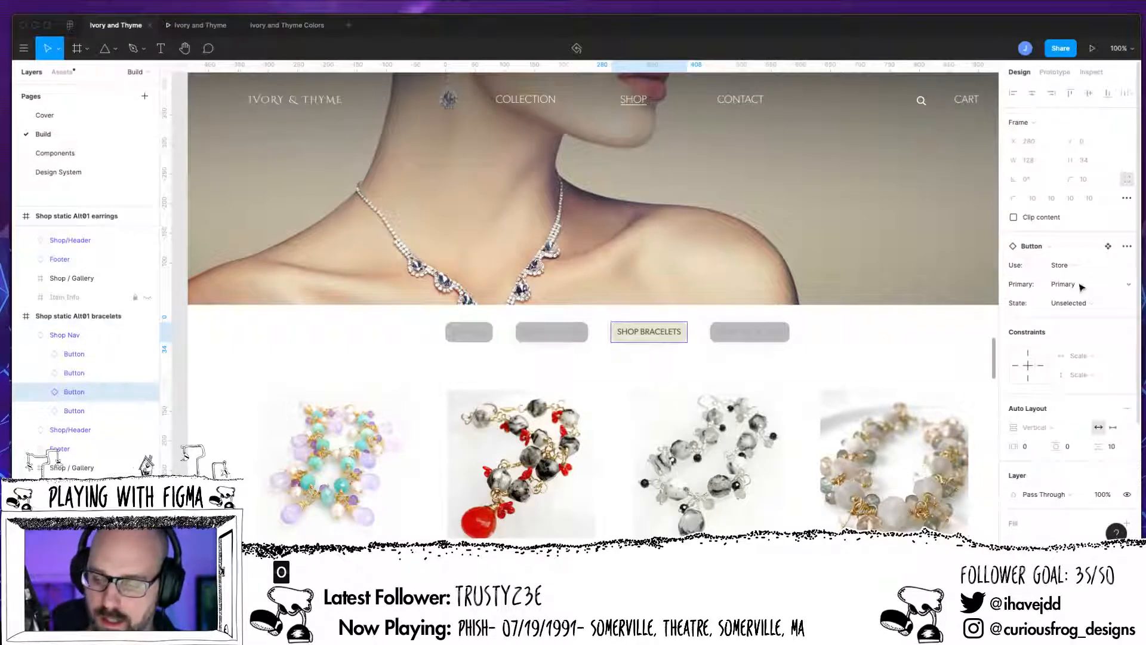
click(1078, 303)
click(1080, 289)
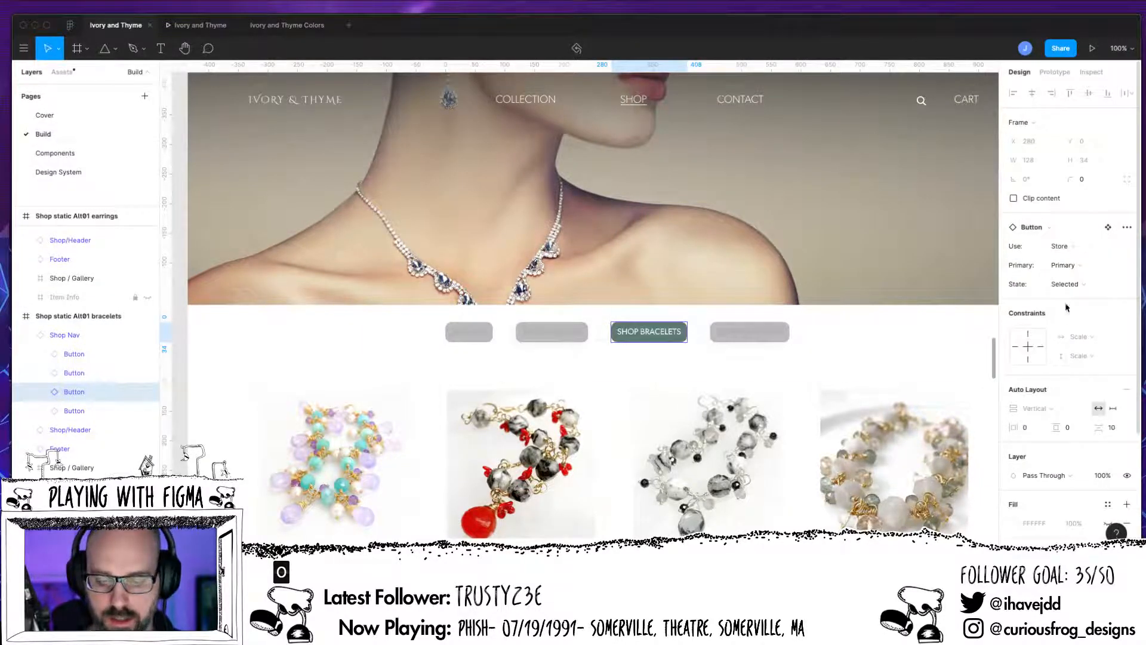
click(875, 346)
Step: In the Shop static Alt01 necklaces frame, set the fourth category button's State variant to Selected
drag(875, 345, 280, 348)
scroll(448, 313, right, 10)
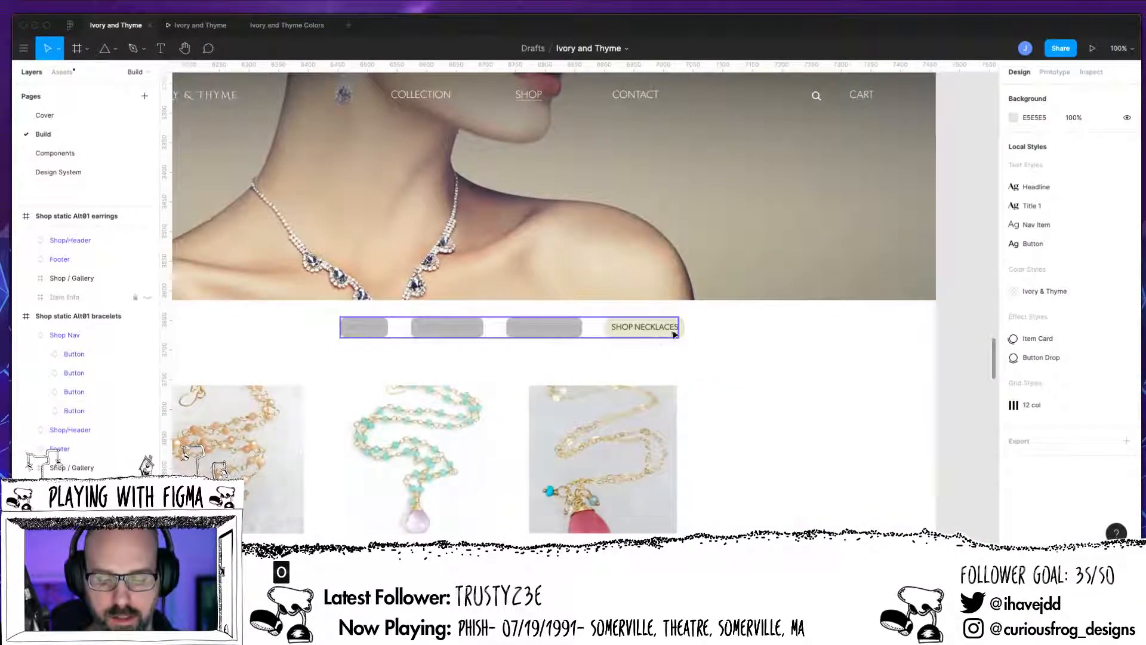
click(673, 336)
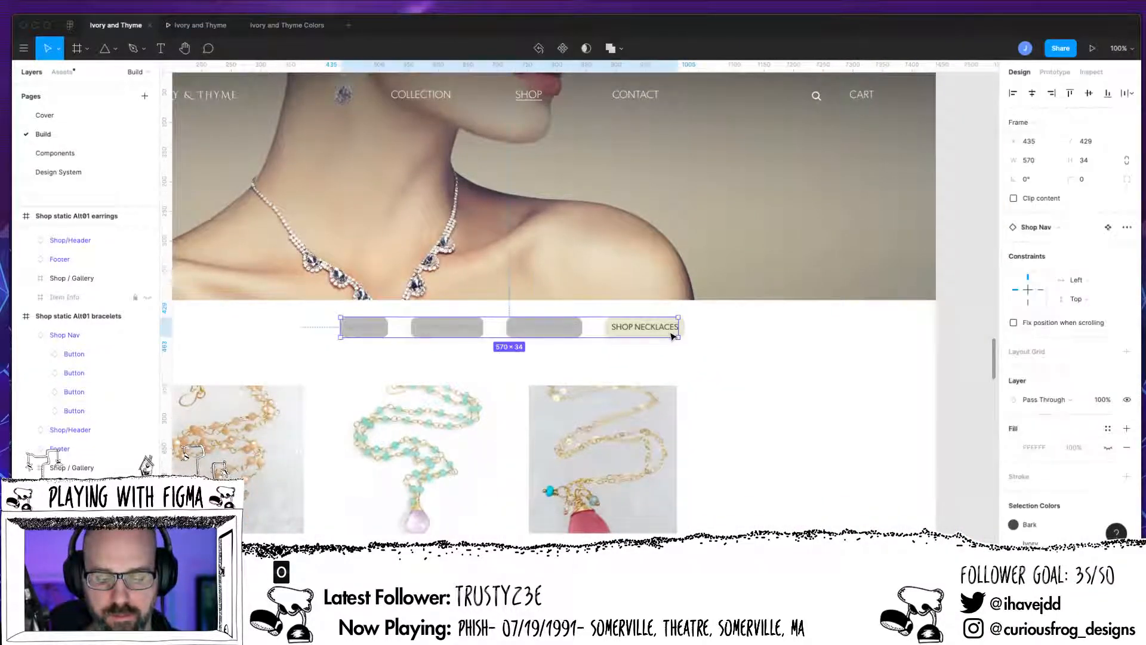
double_click(672, 337)
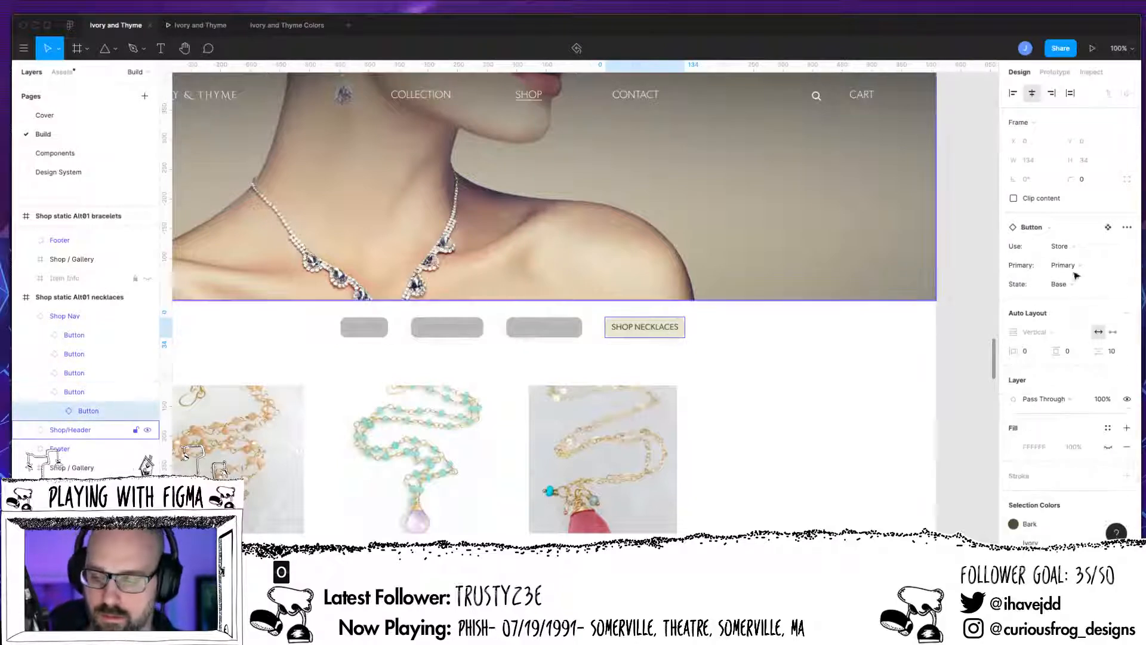
click(75, 392)
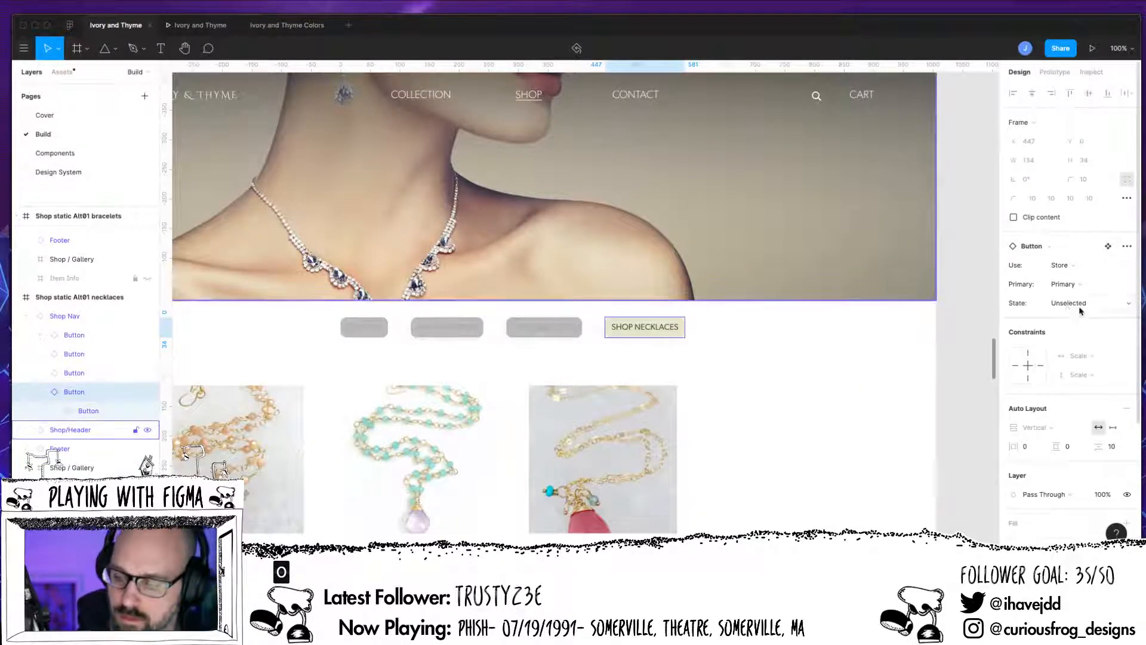
click(1075, 304)
click(1078, 288)
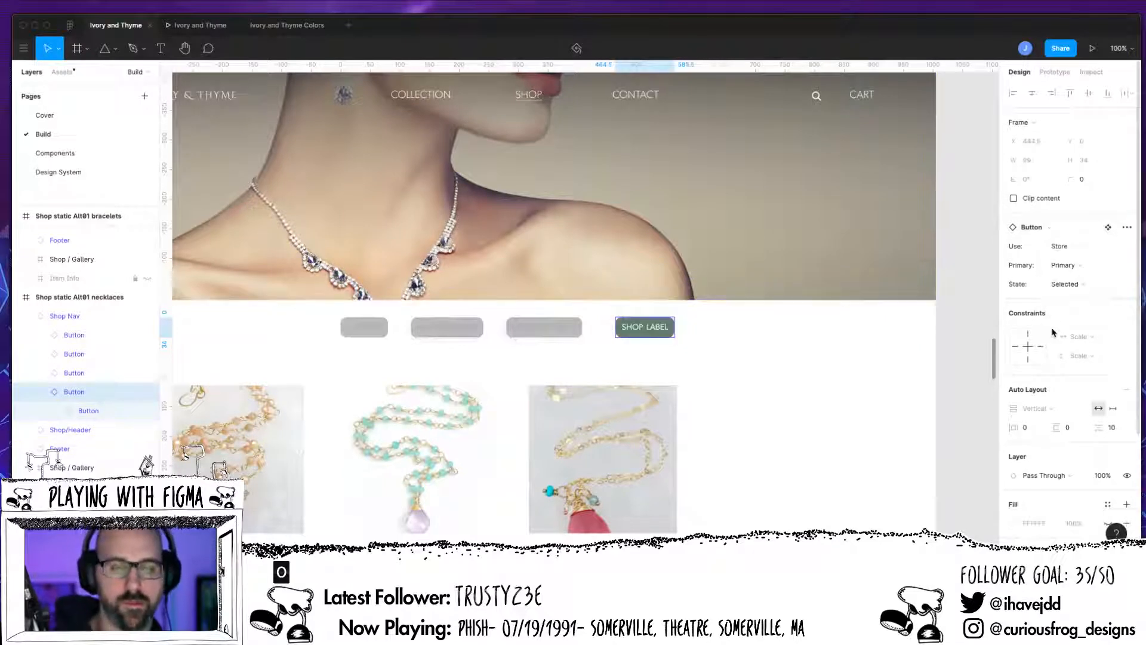
Step: Change the selected necklaces button's label text to SHOP NECKLACES
double_click(656, 333)
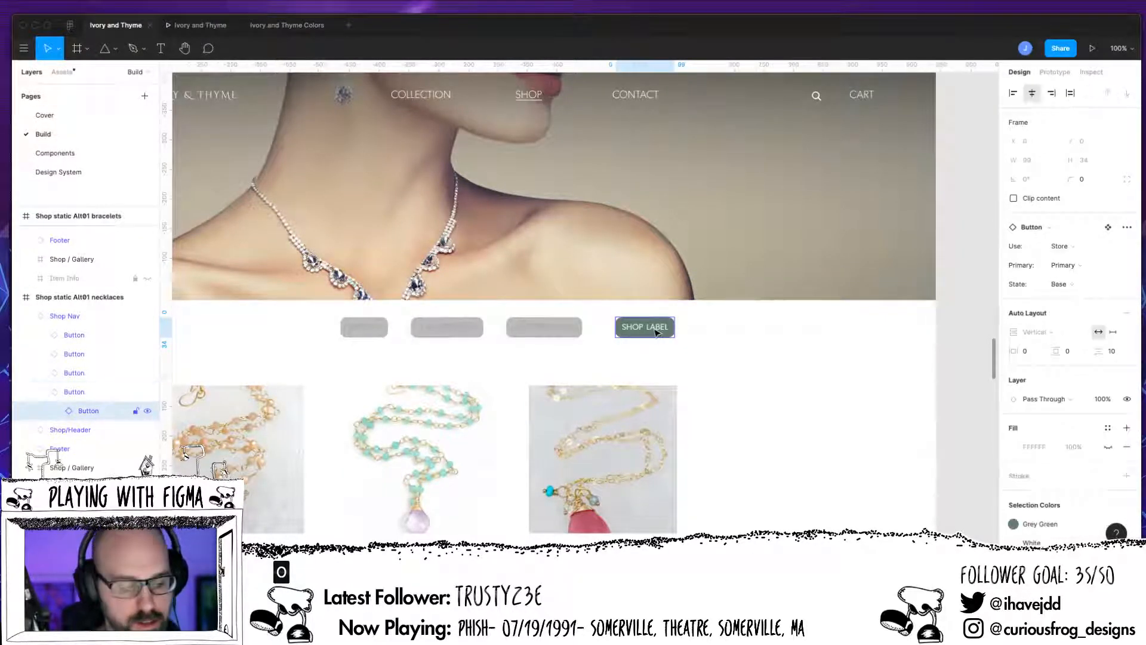
double_click(656, 333)
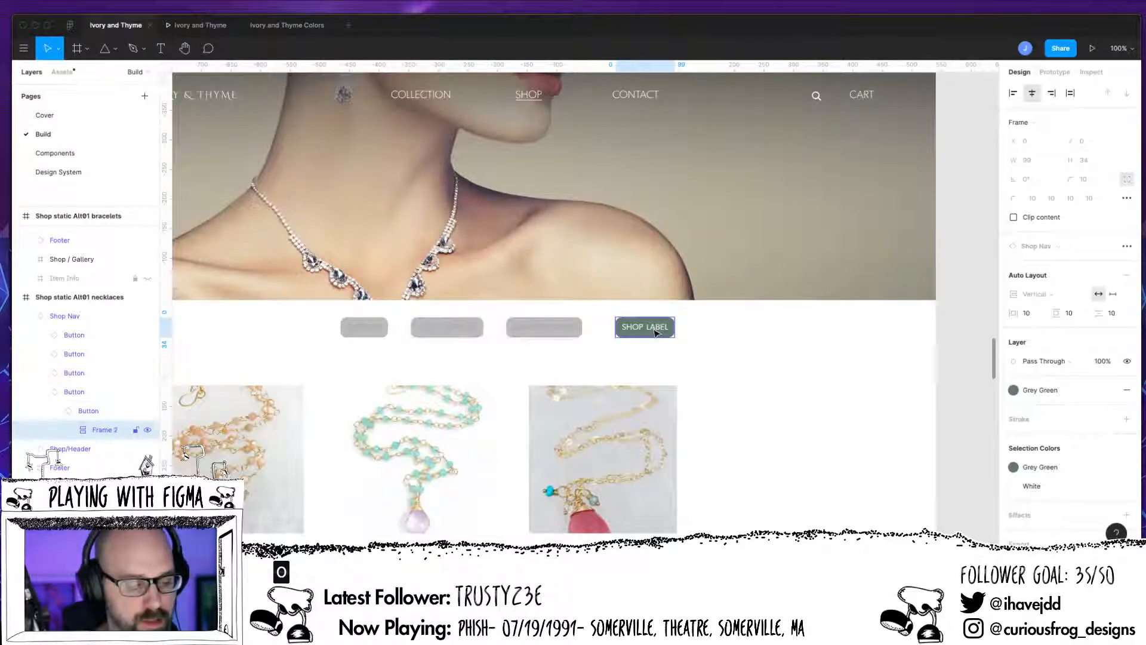
click(70, 431)
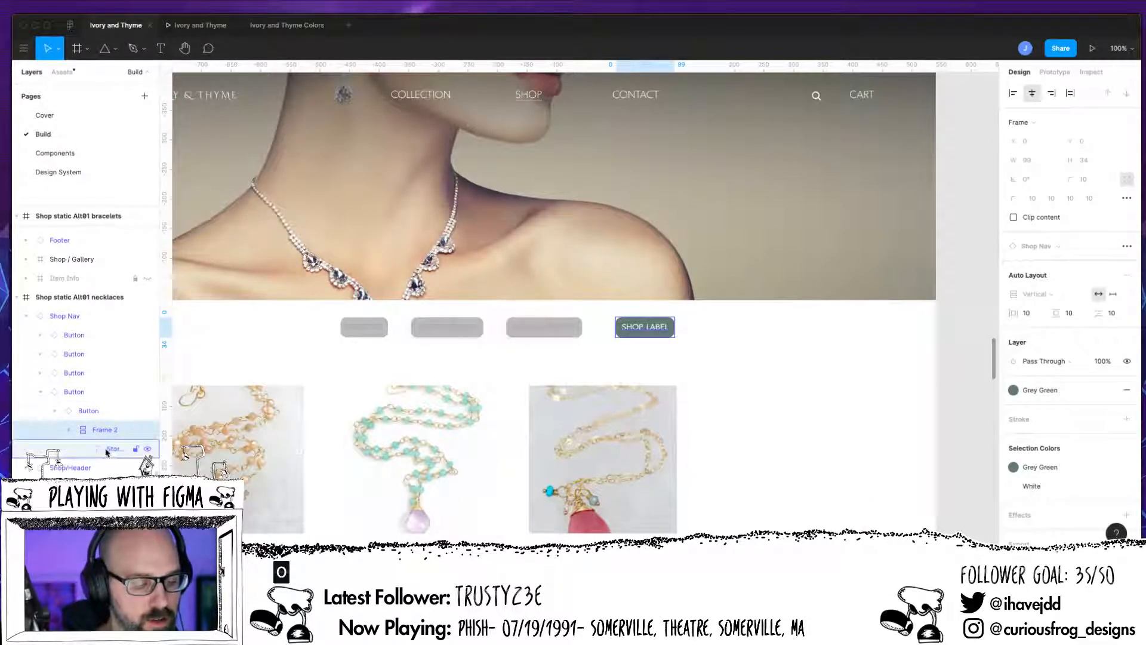
double_click(654, 333)
double_click(652, 330)
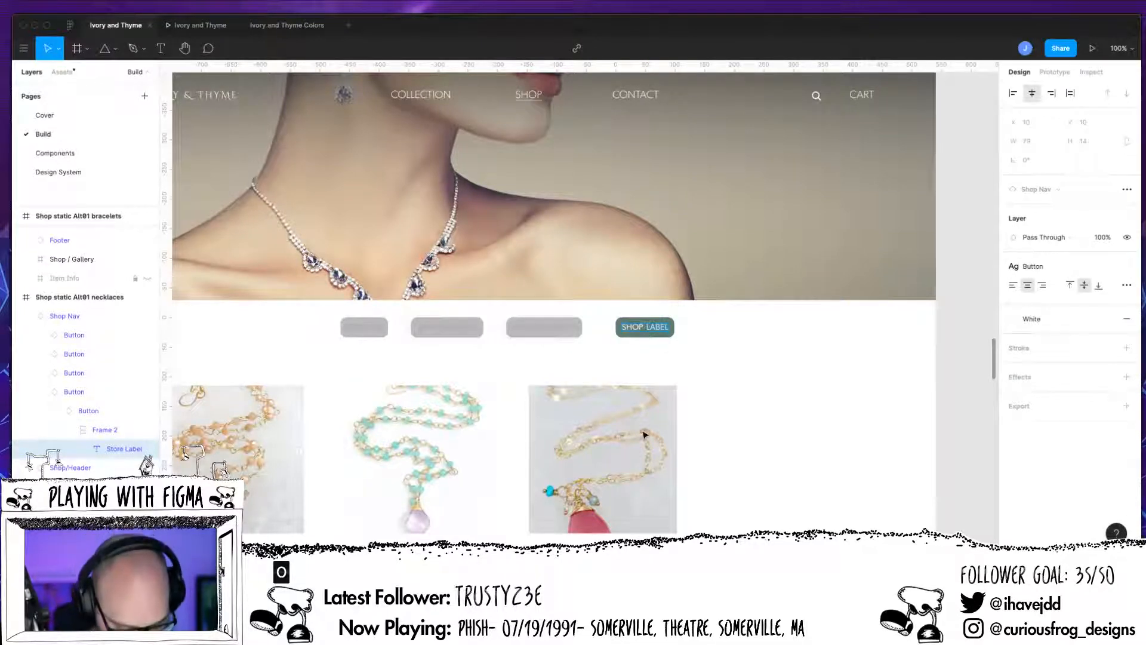
text(SHOP NECKLACES)
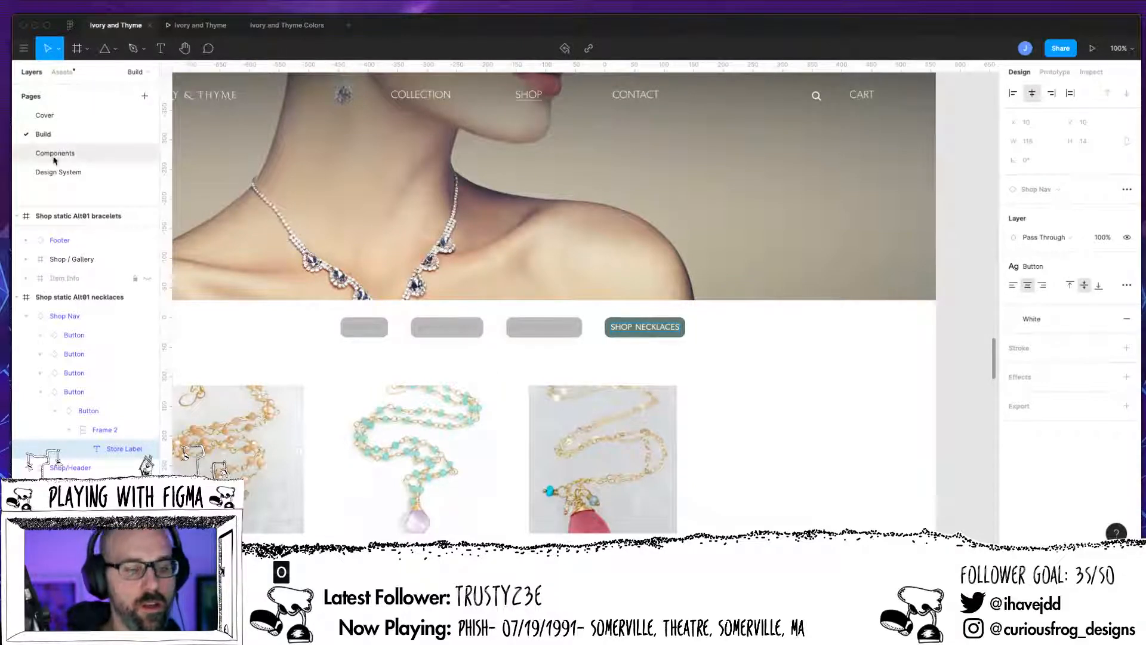
key(Escape)
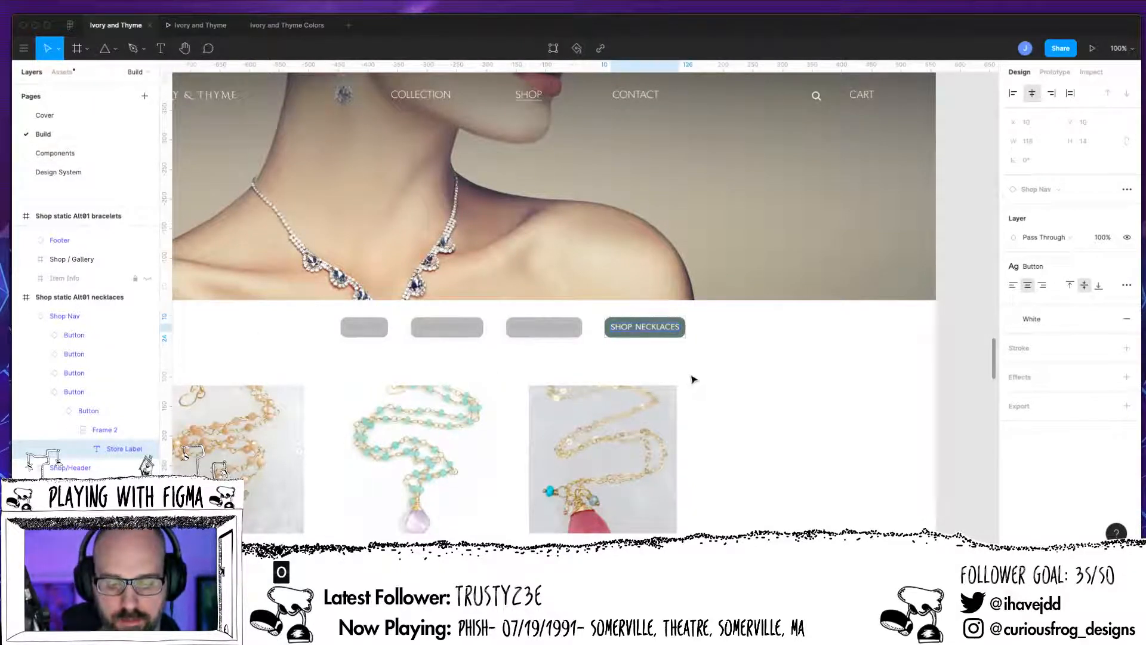
Step: Open the prototype preview, restart it from the beginning and enter the shop page
scroll(692, 376, left, 10)
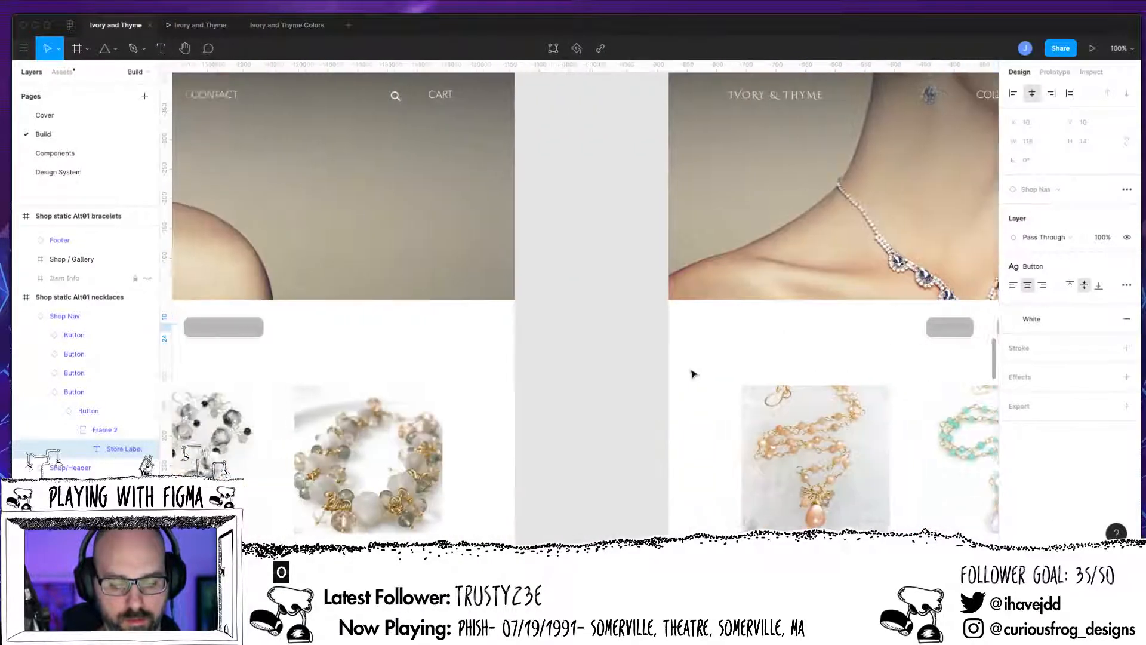
scroll(693, 374, left, 15)
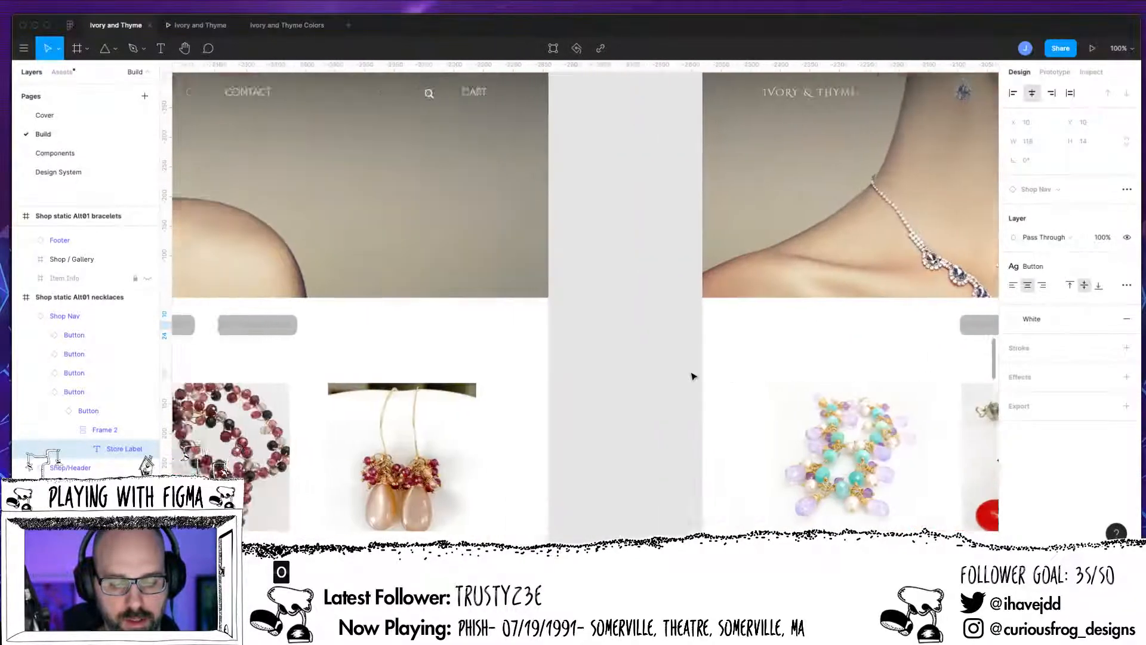
scroll(693, 376, left, 15)
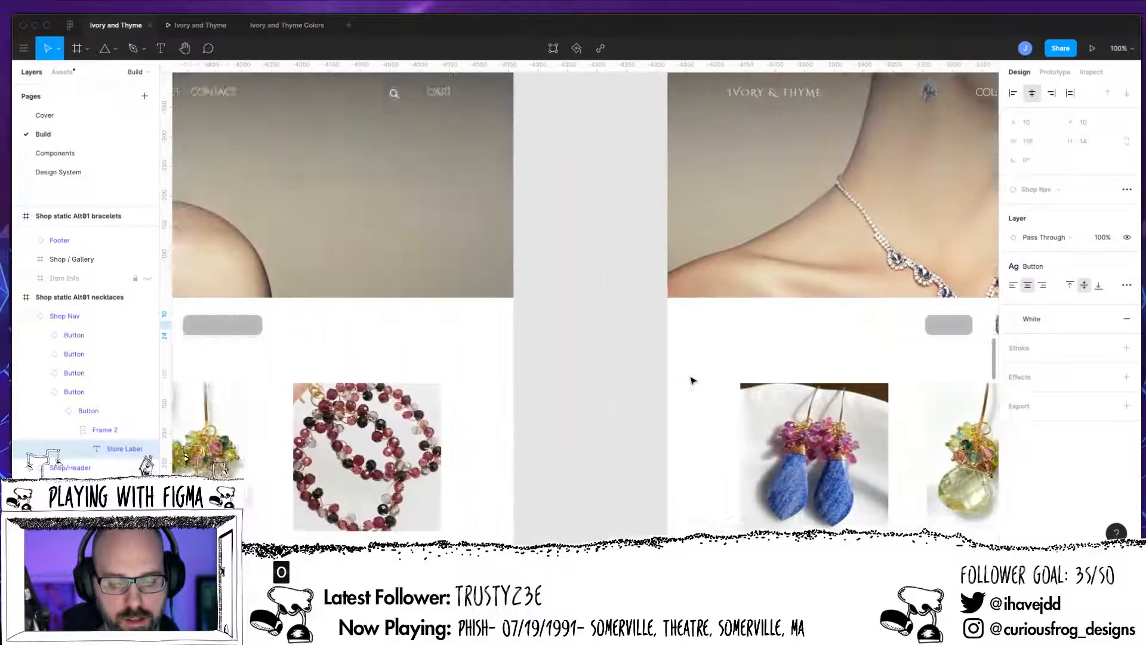
scroll(693, 380, left, 15)
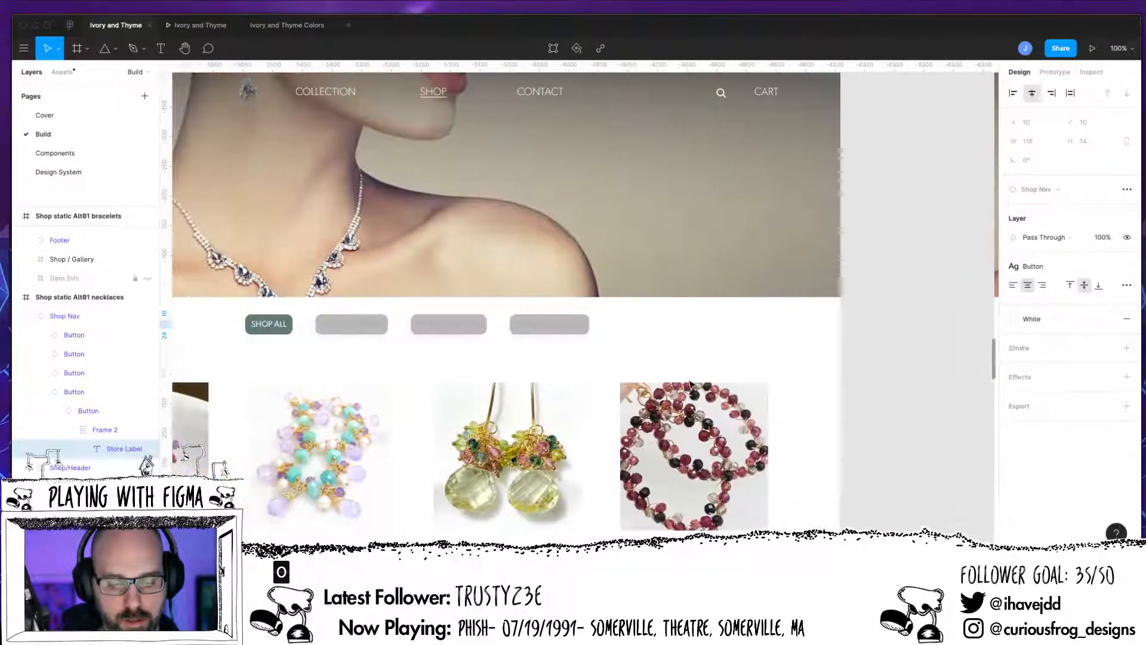
scroll(691, 384, down, 10)
click(1090, 49)
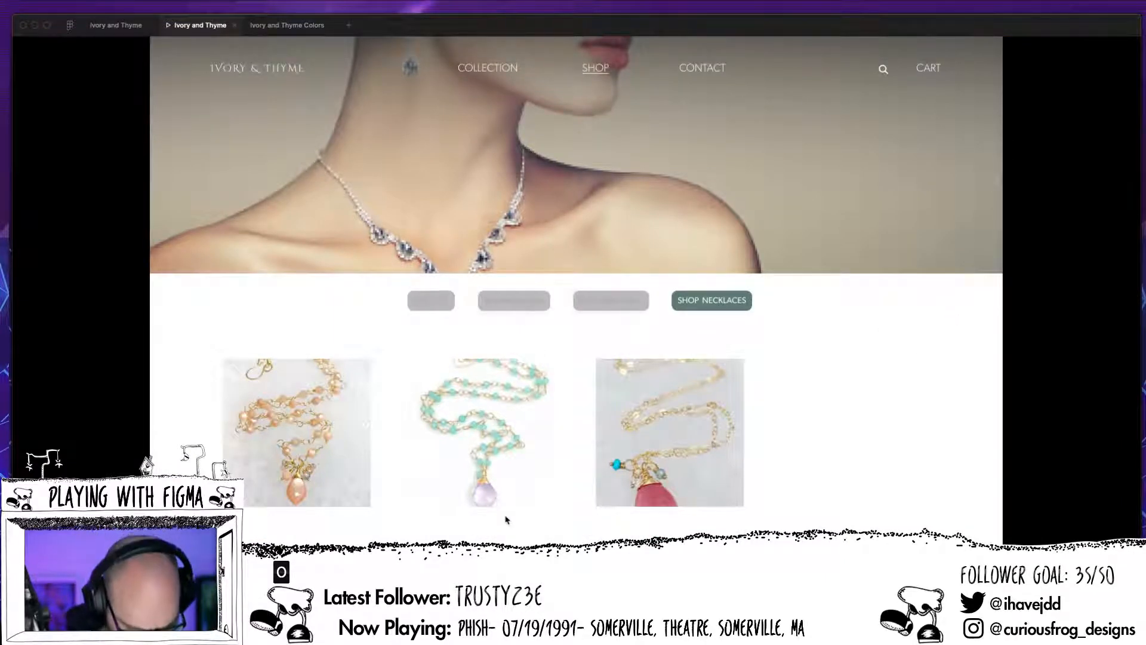
key(r)
click(596, 382)
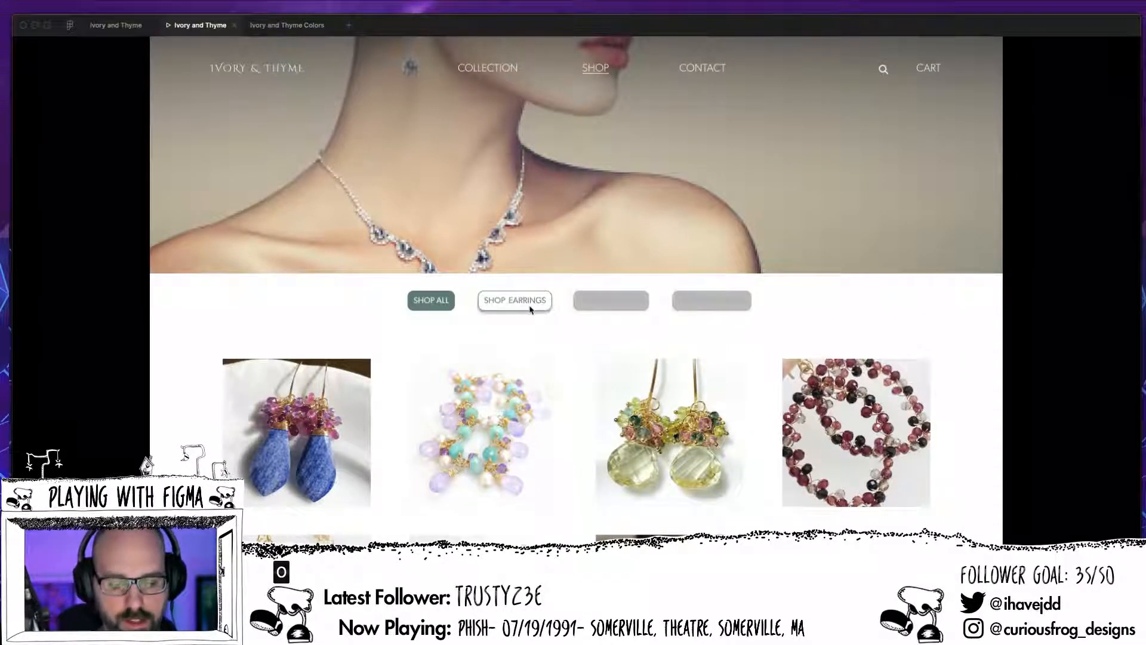
Step: Test the hover and selected states by switching between the earrings and bracelets categories, and return to the design file
click(529, 304)
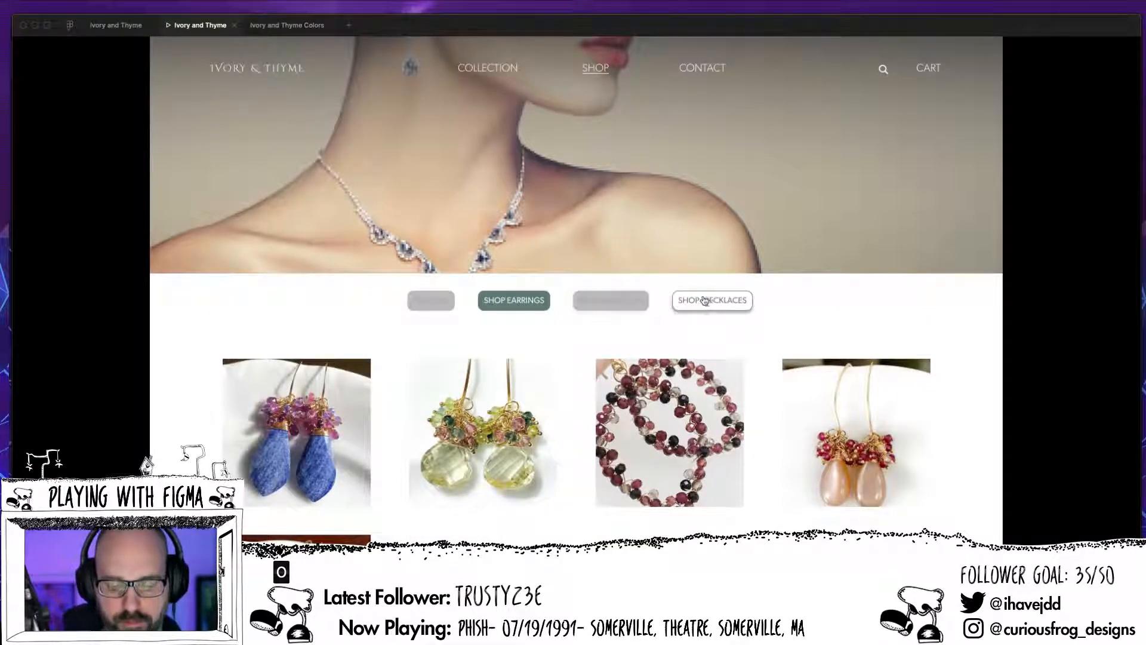
click(606, 306)
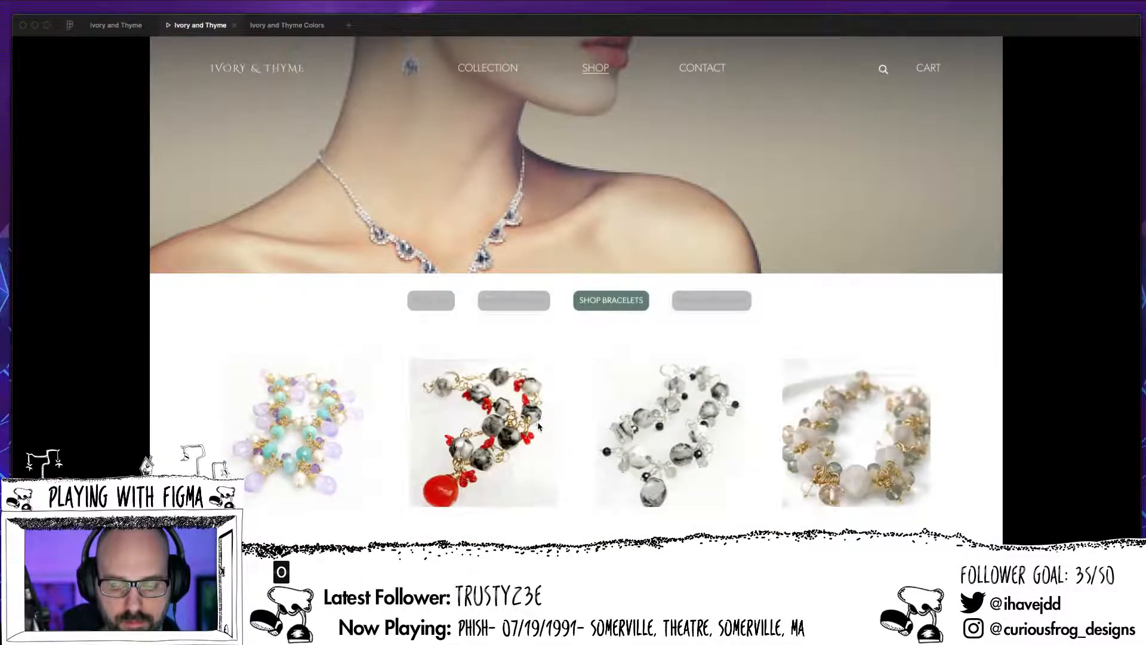
click(525, 308)
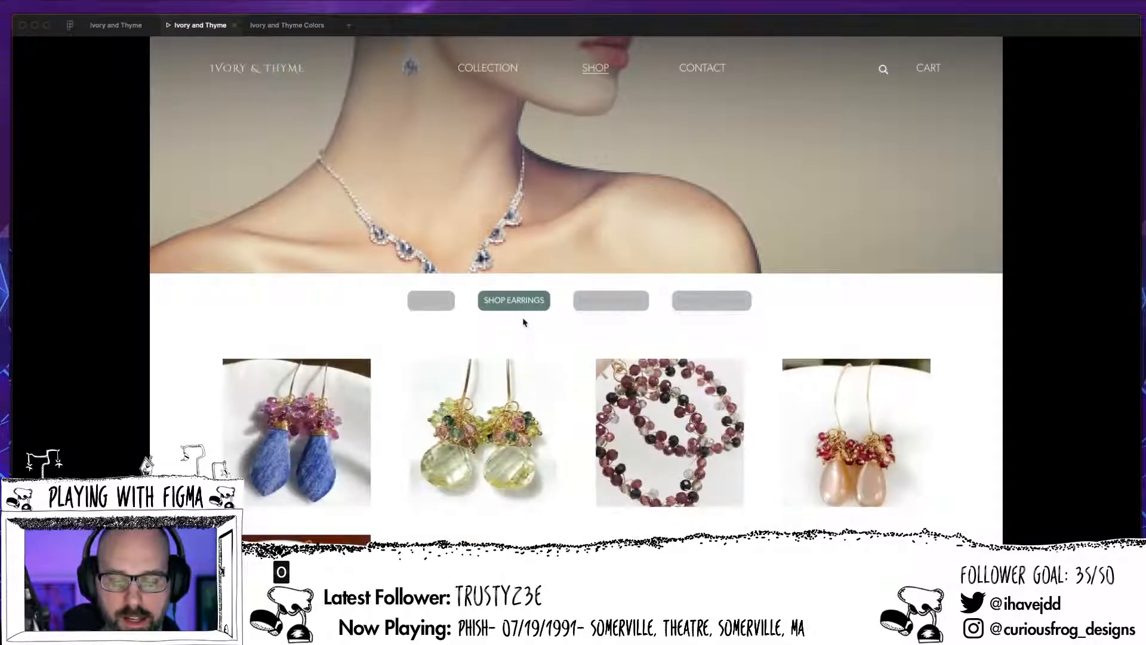
click(585, 311)
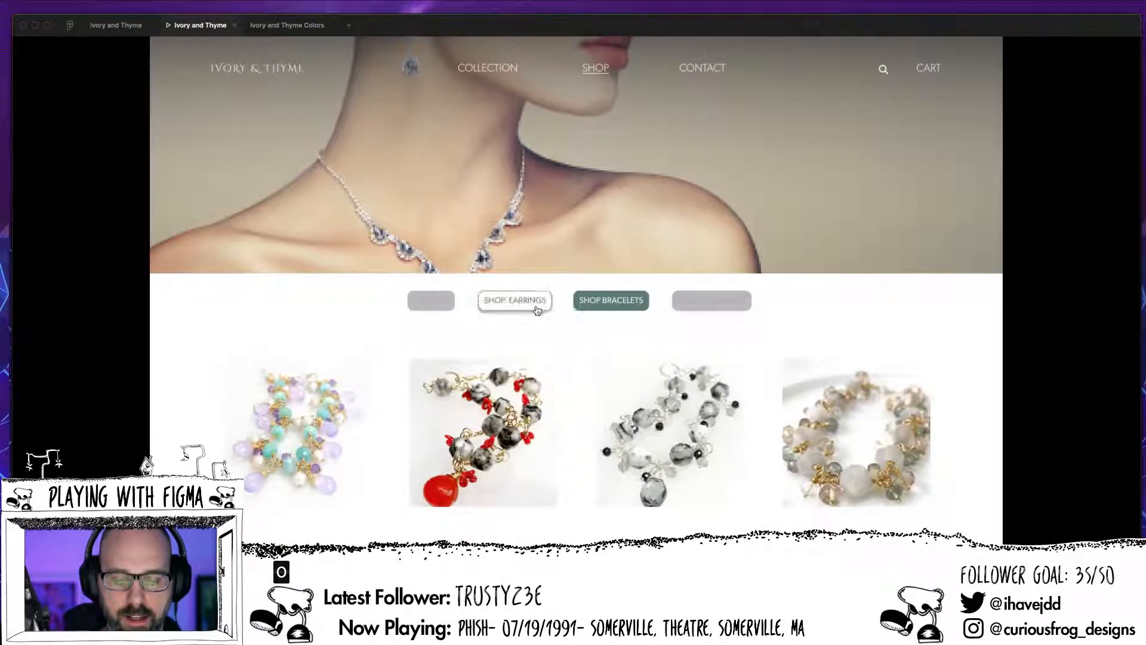
click(533, 310)
click(578, 310)
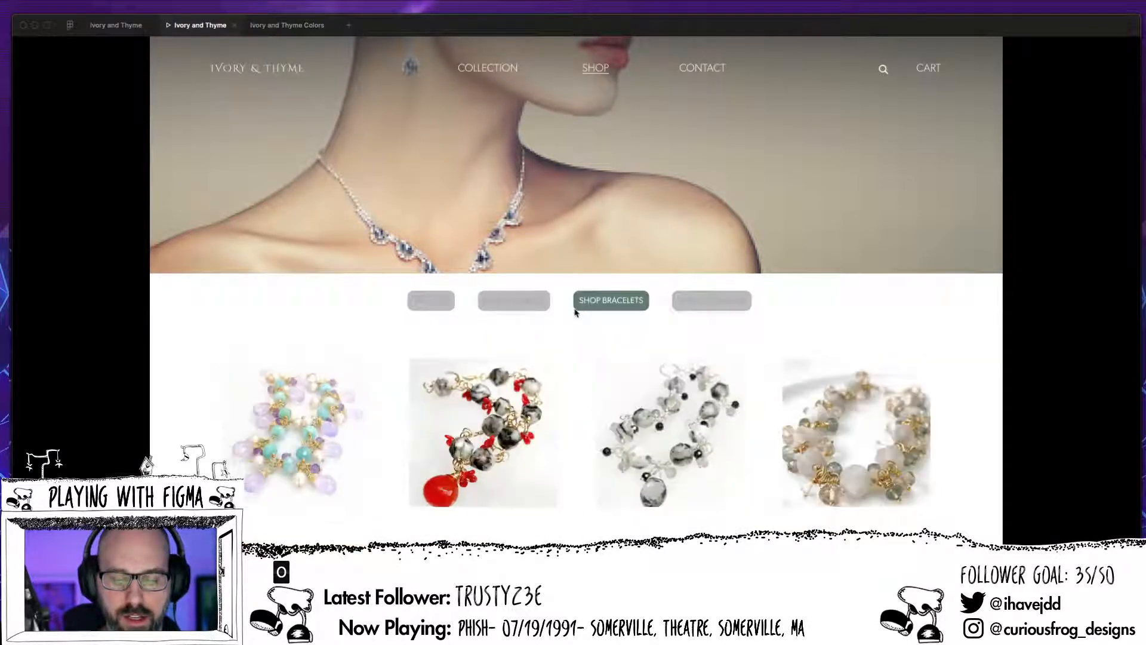
click(533, 306)
click(123, 26)
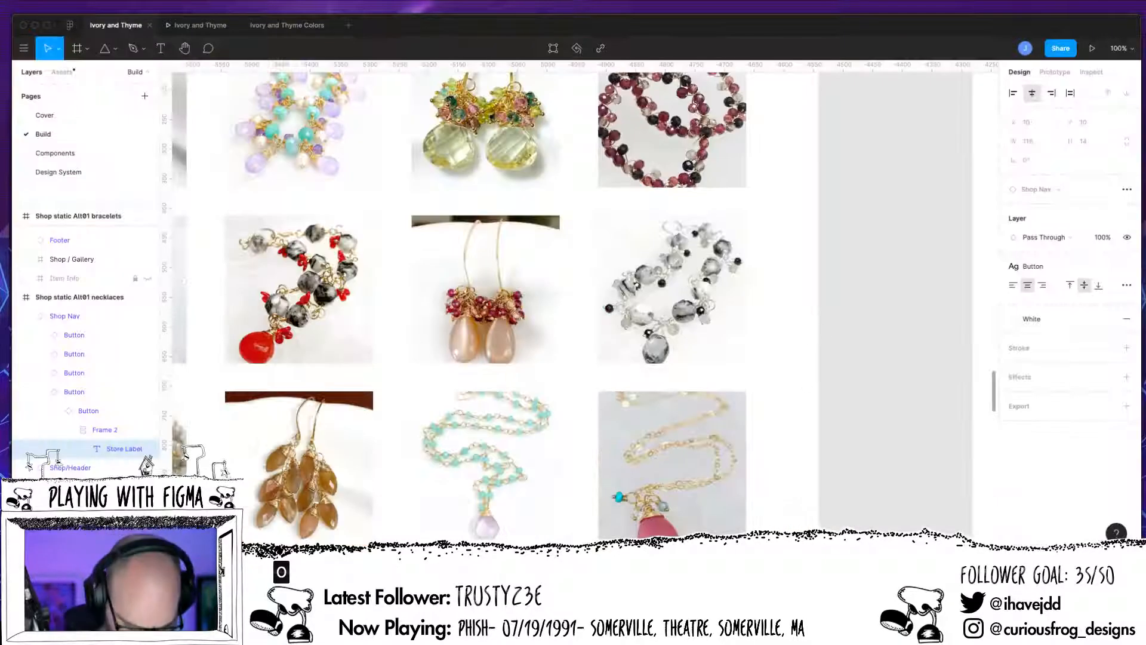
Step: Copy the Shop Nav from the Shop static Alt01 earrings frame and remove the Shop Nav from the Shop static Alt01 bracelets frame
key(super+minus)
key(super+minus)
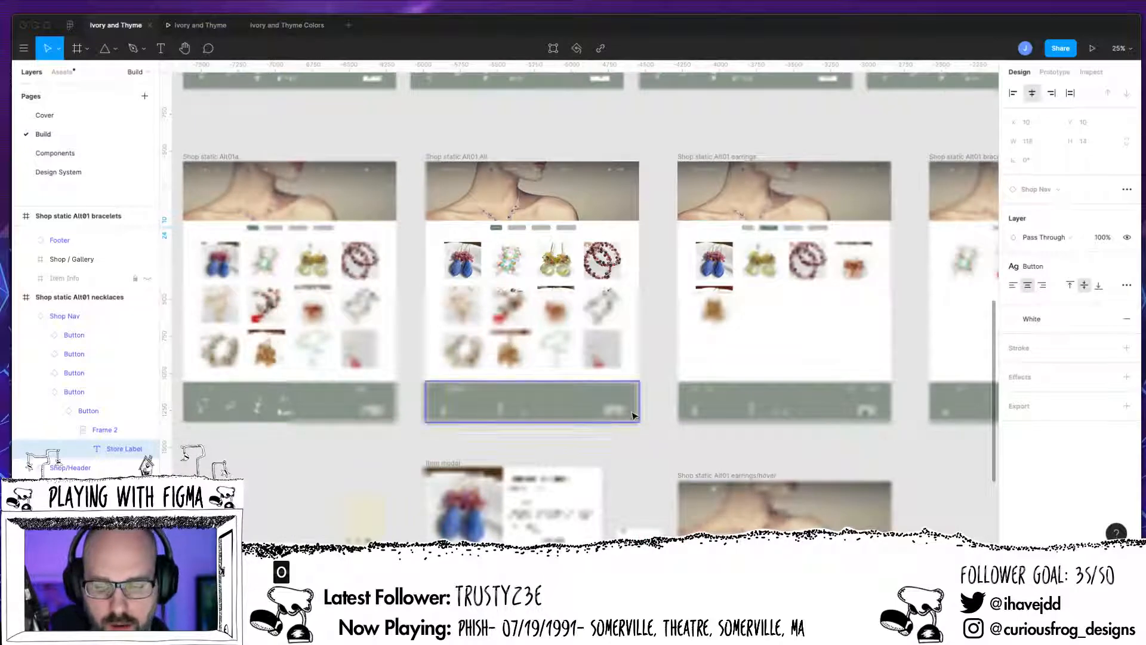
drag(636, 412, 412, 475)
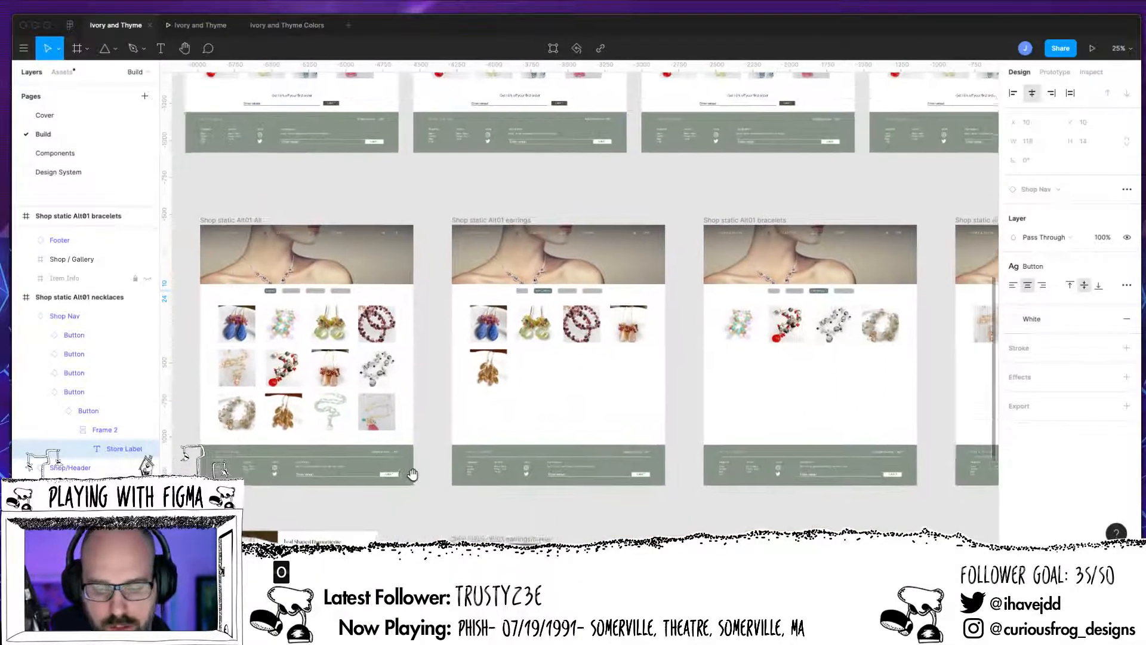
click(568, 292)
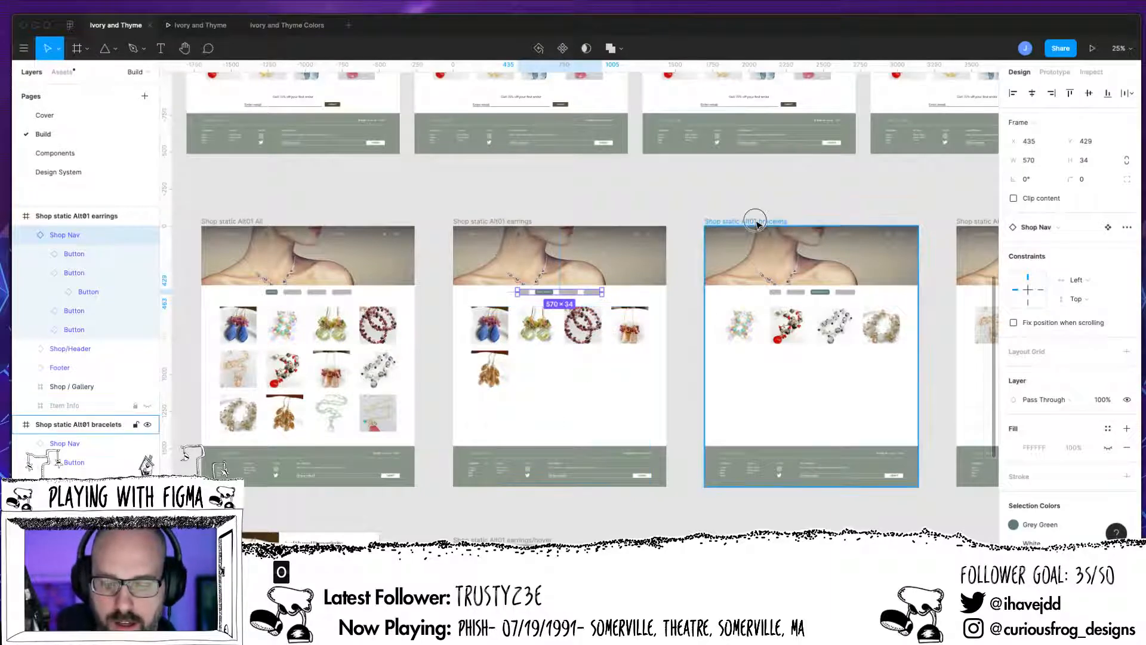
click(788, 298)
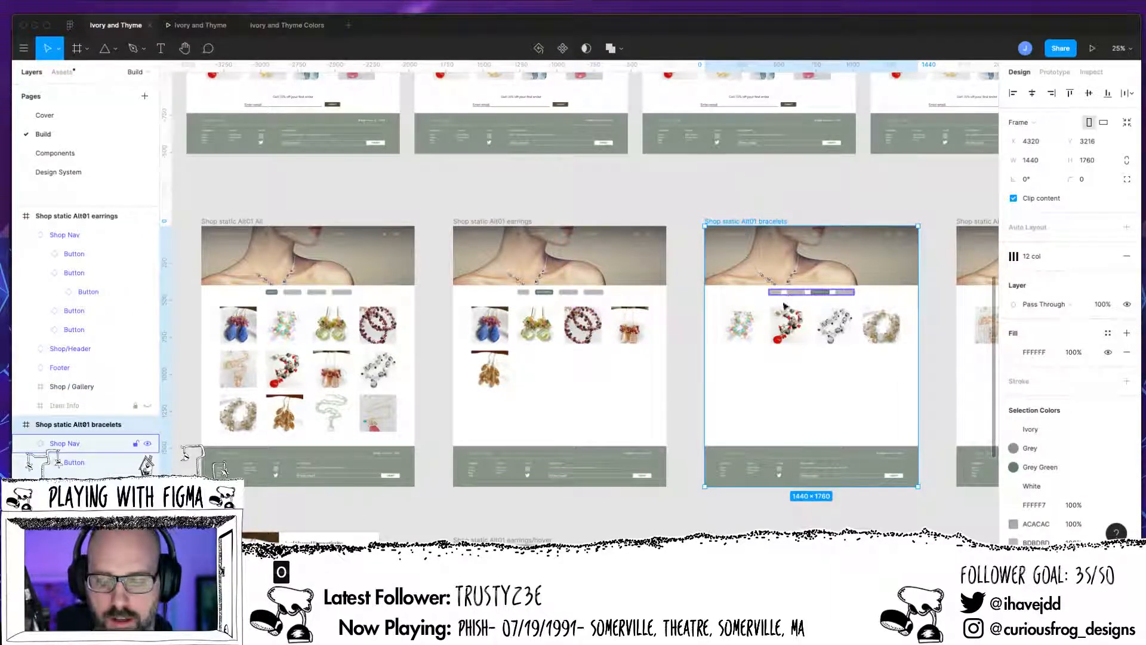
click(784, 295)
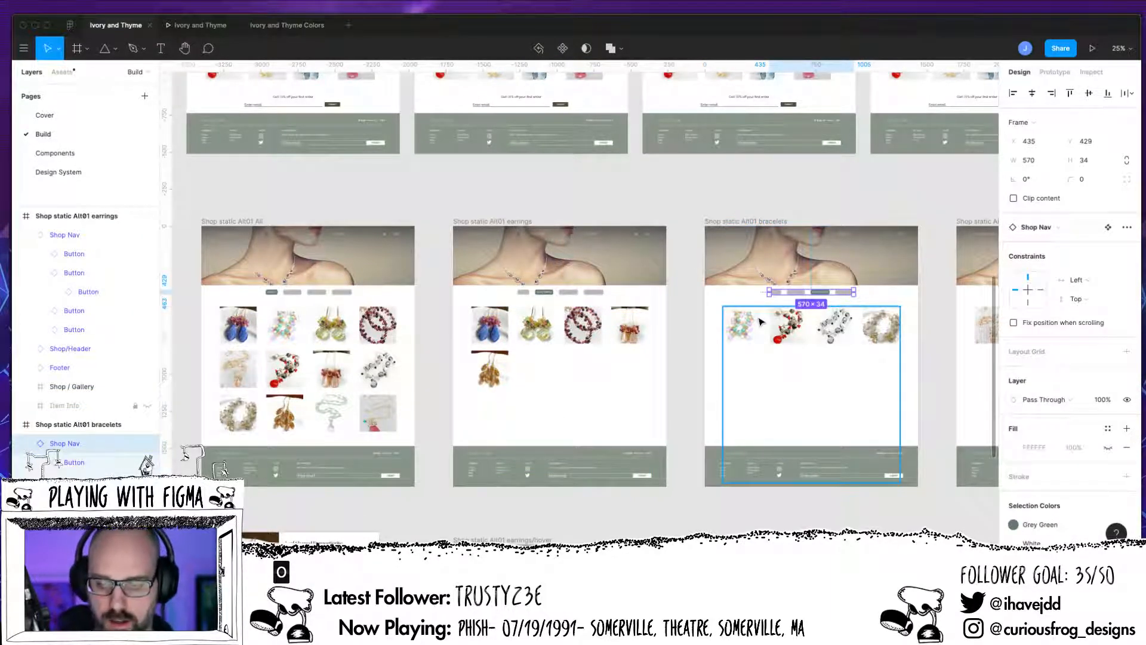
key(ctrl+x)
Step: Paste the copied earrings Shop Nav into the Shop static Alt01 bracelets frame, undoing any copy pasted into the earrings frame
key(ctrl+v)
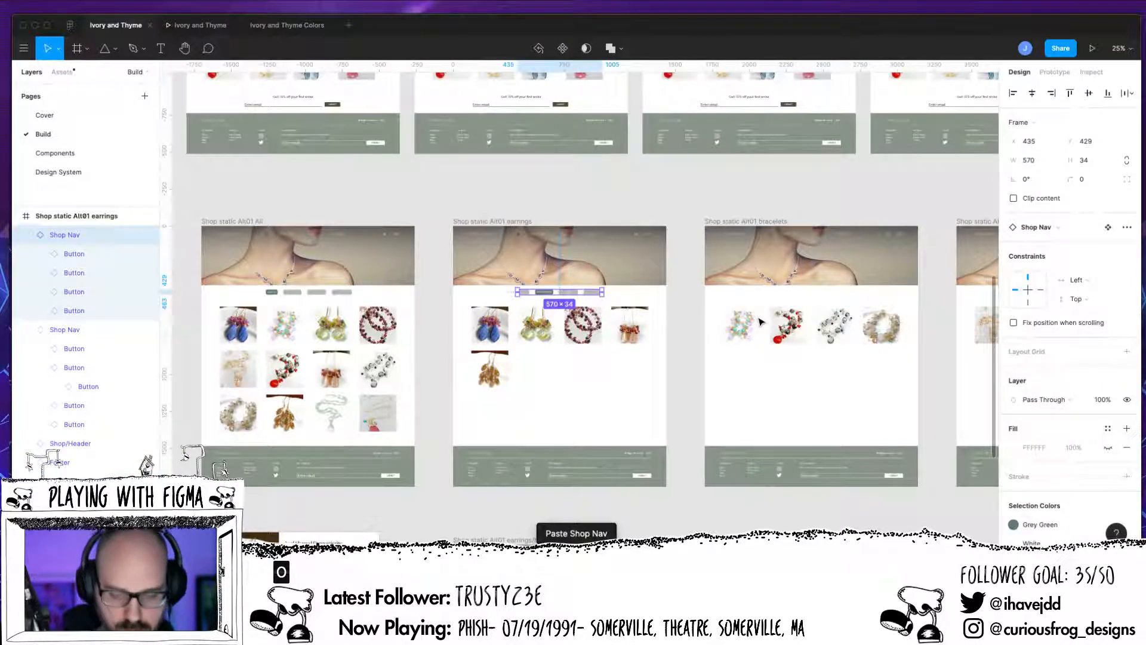
key(ctrl+z)
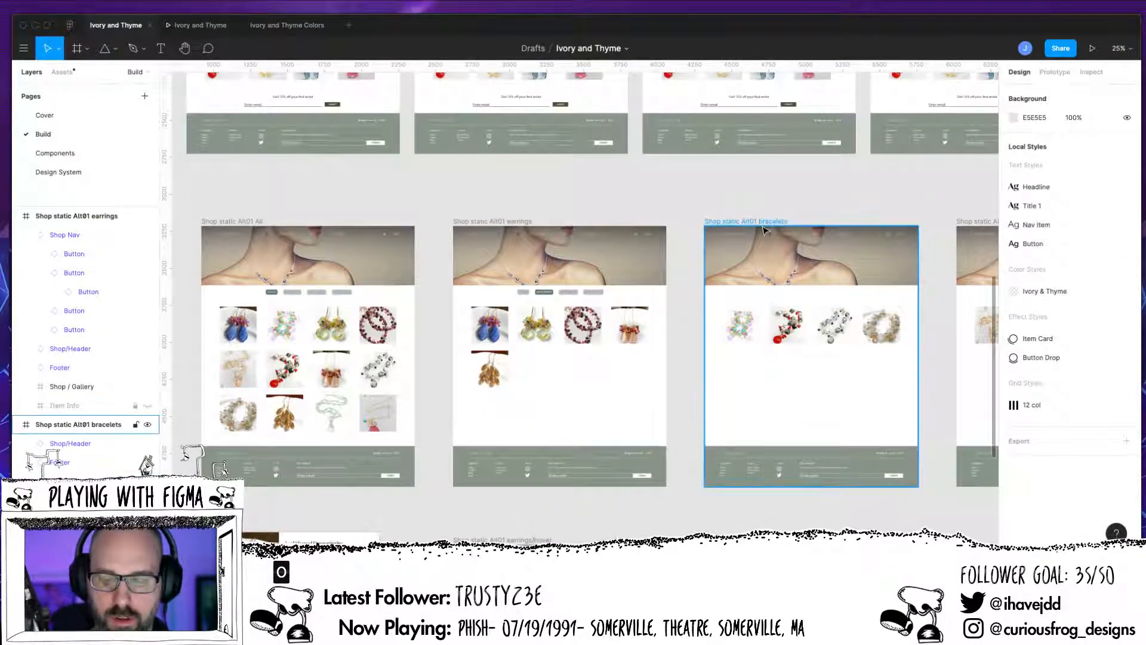
click(767, 389)
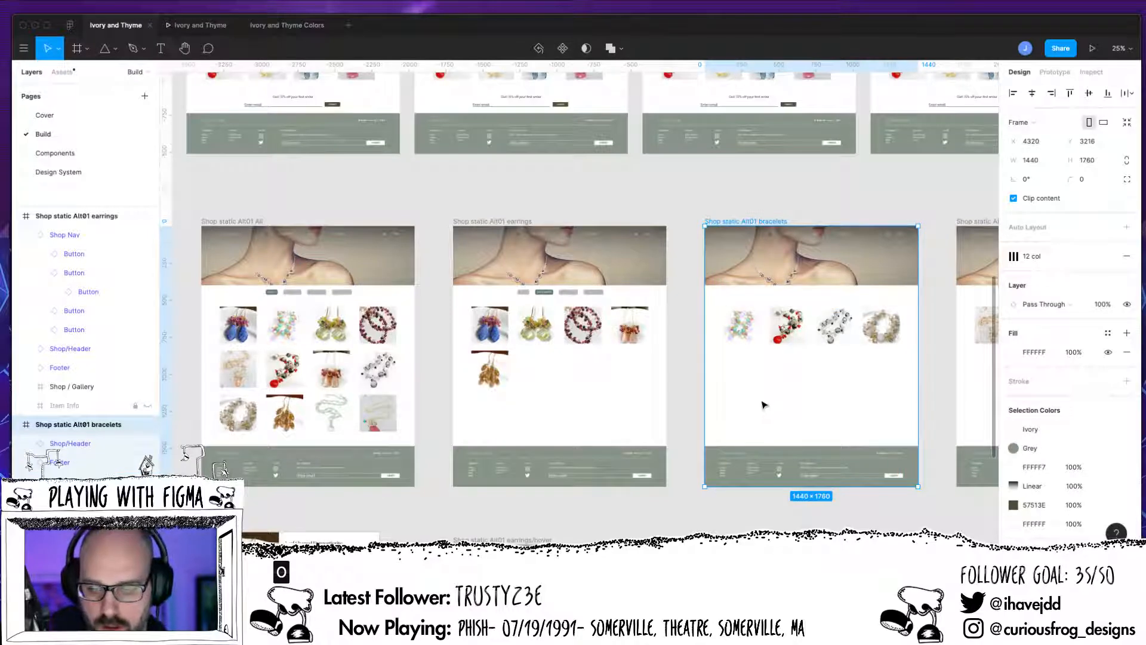
key(ctrl+v)
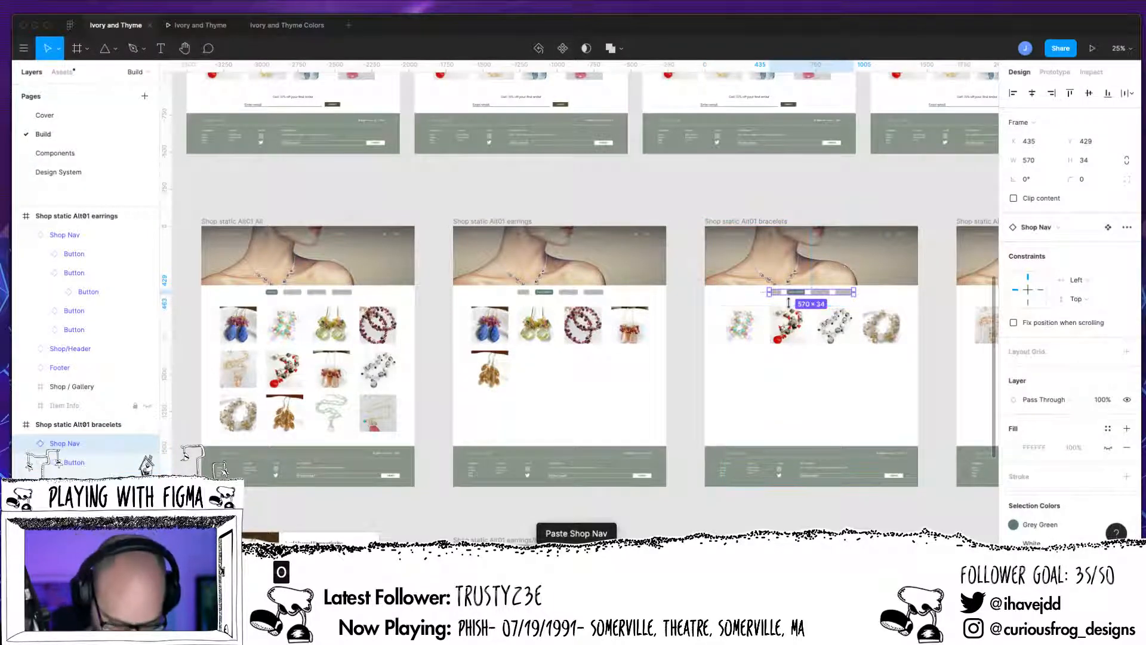
Step: In the bracelets frame's Shop Nav, set the SHOP EARRINGS button's State variant to Unselected
key(plus)
key(plus)
drag(785, 391, 274, 438)
drag(799, 329, 589, 371)
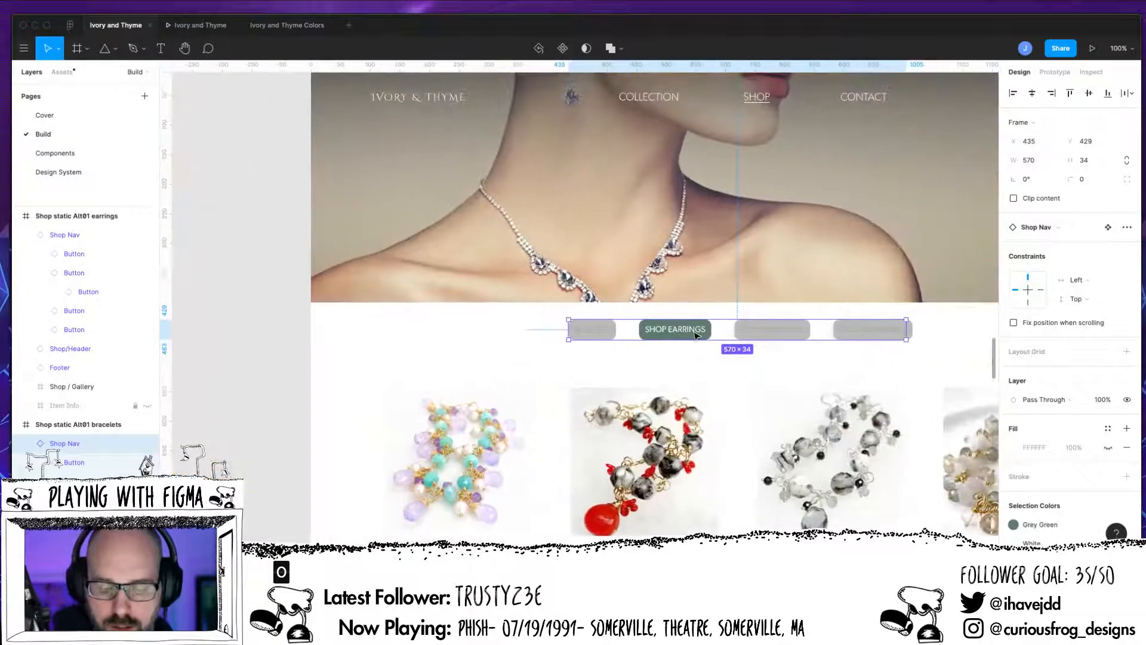
key(Escape)
click(697, 342)
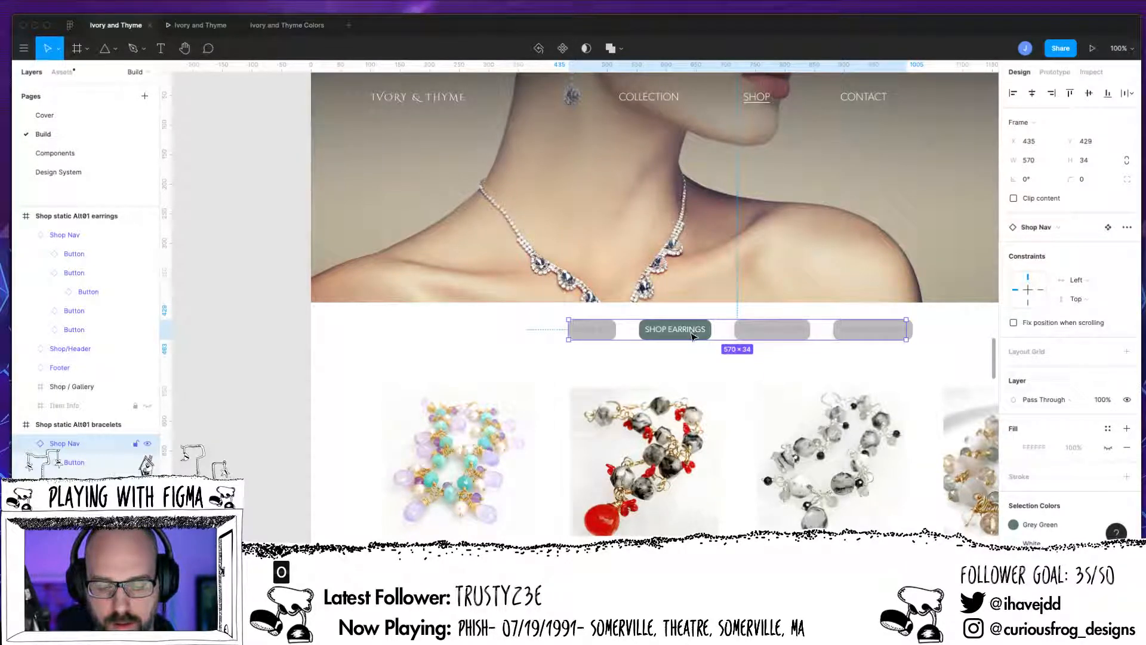
double_click(693, 339)
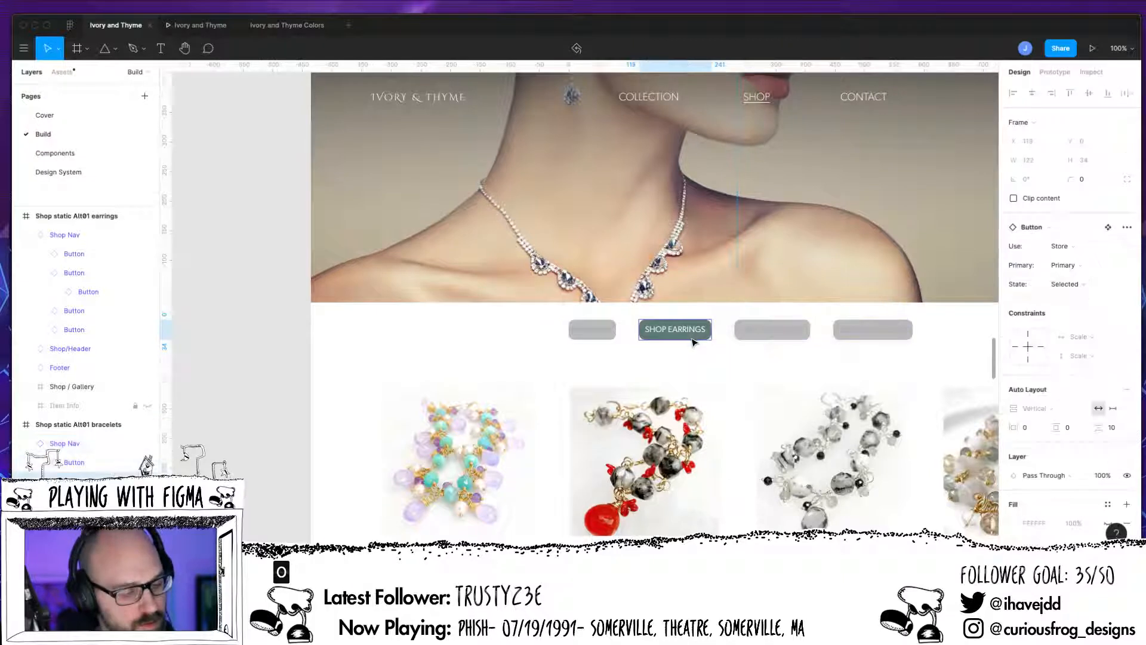
click(1071, 289)
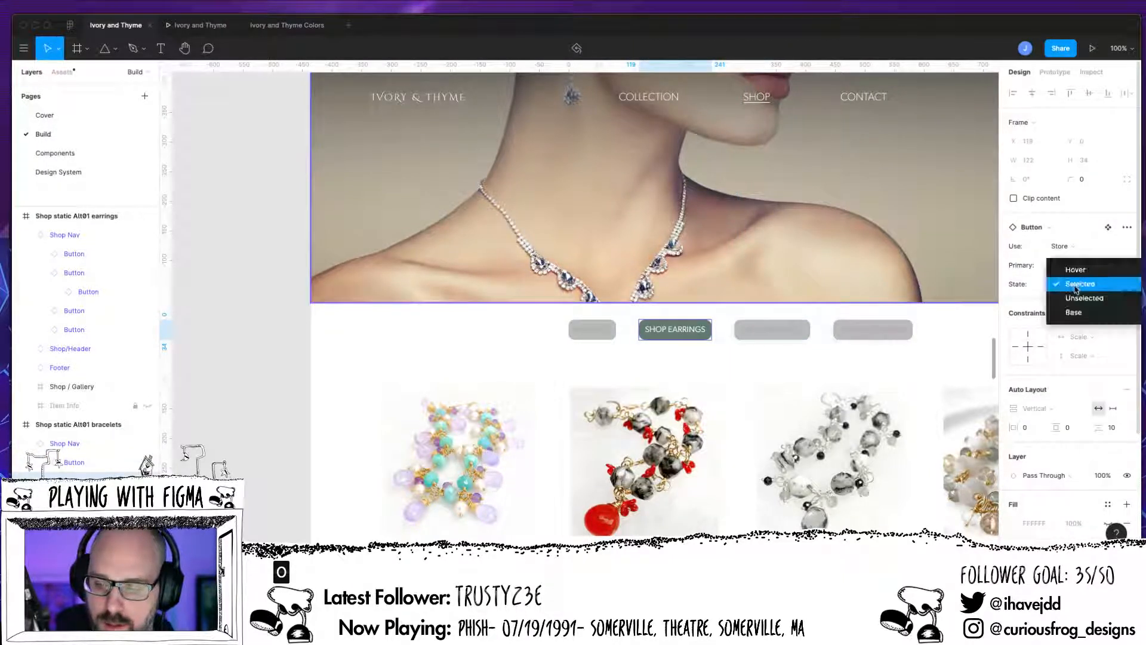
key(Return)
Step: Set the State variant of the third category button in the bracelets frame to Selected
click(797, 338)
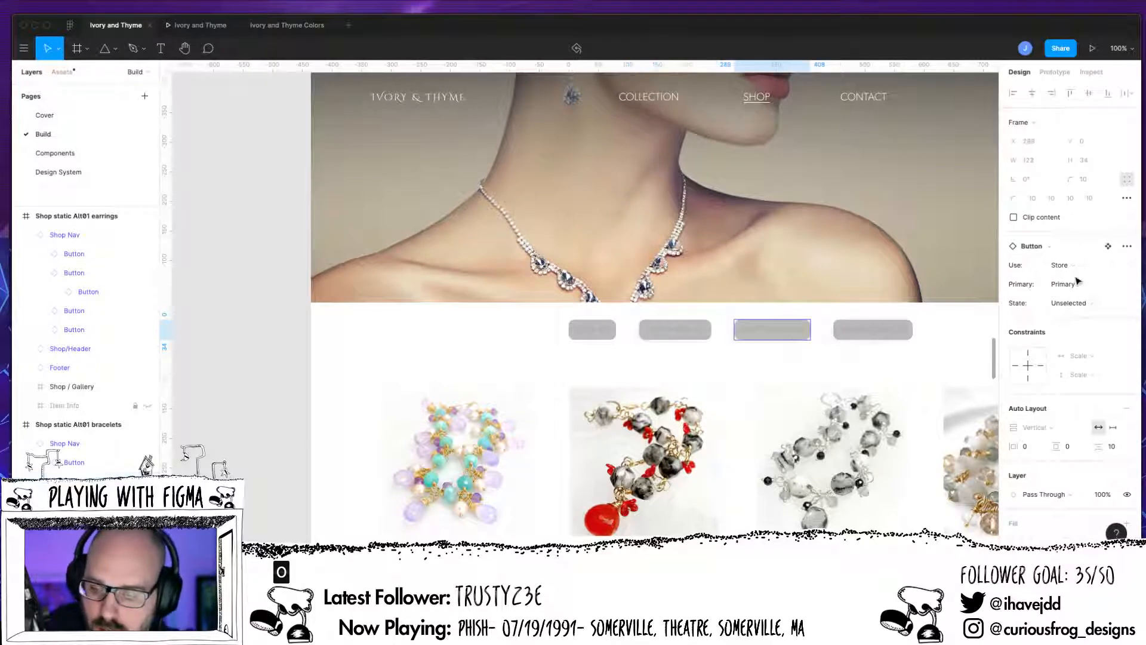
click(1075, 303)
click(1074, 291)
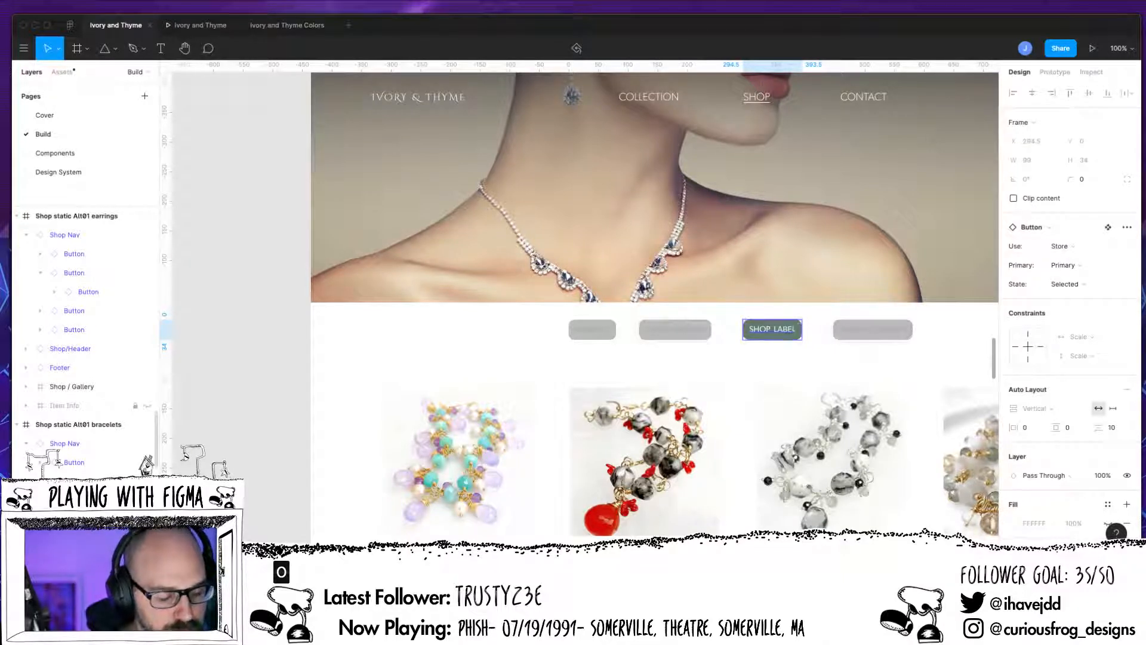
Step: Change the selected bracelets button's label text to SHOP BRACELETS
double_click(779, 334)
double_click(779, 332)
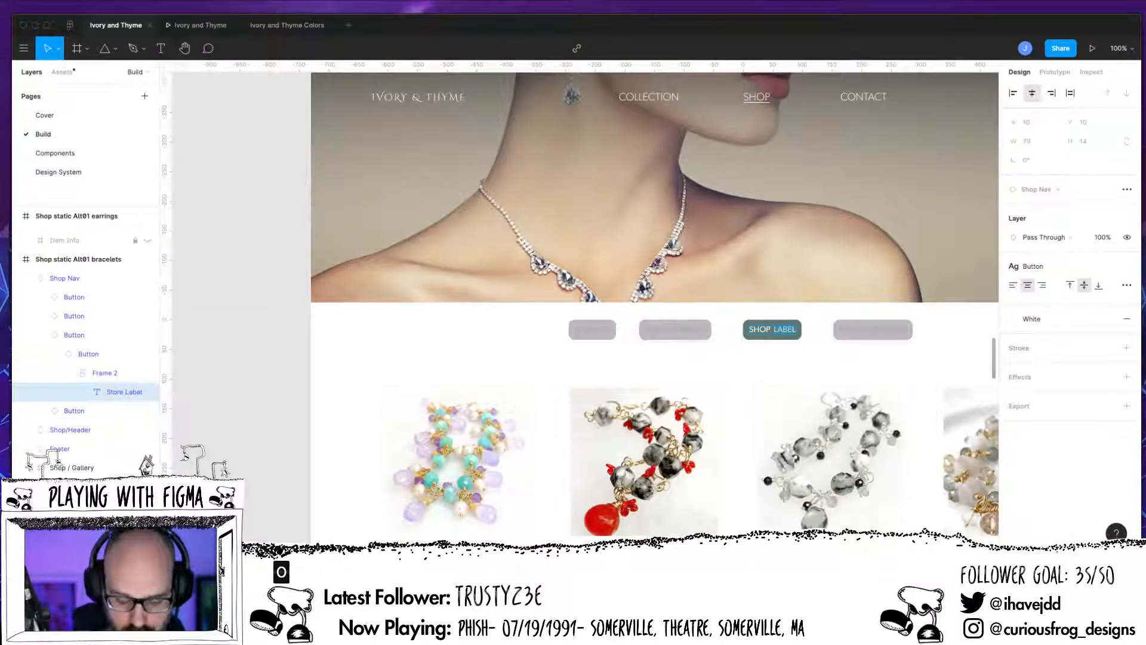
text(BRA)
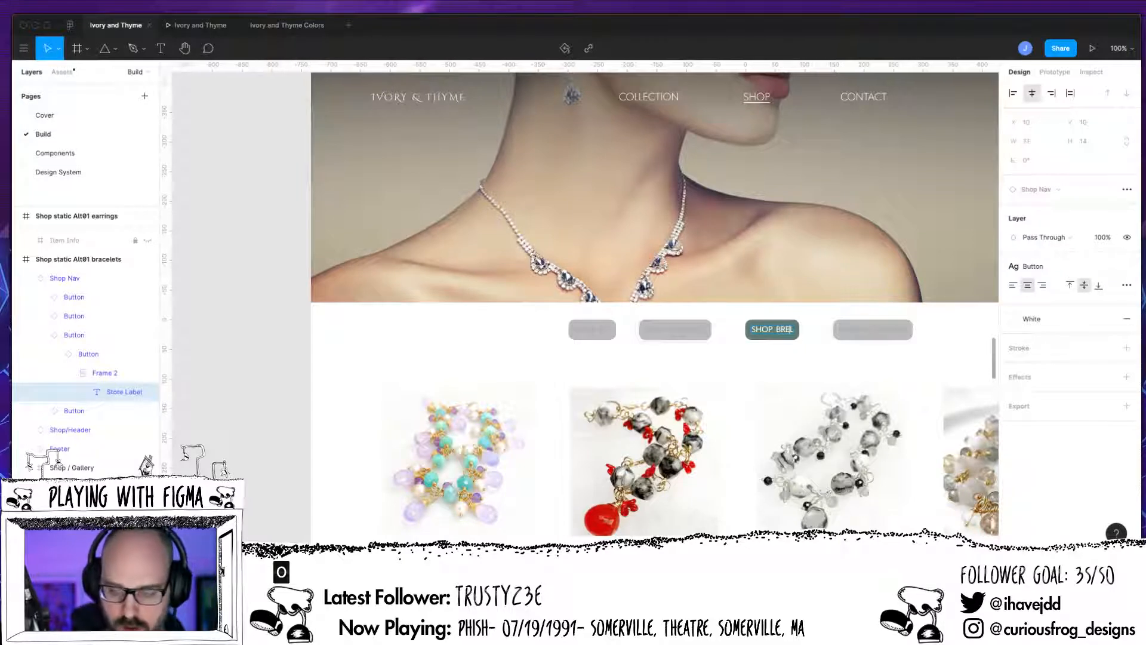
text(CE)
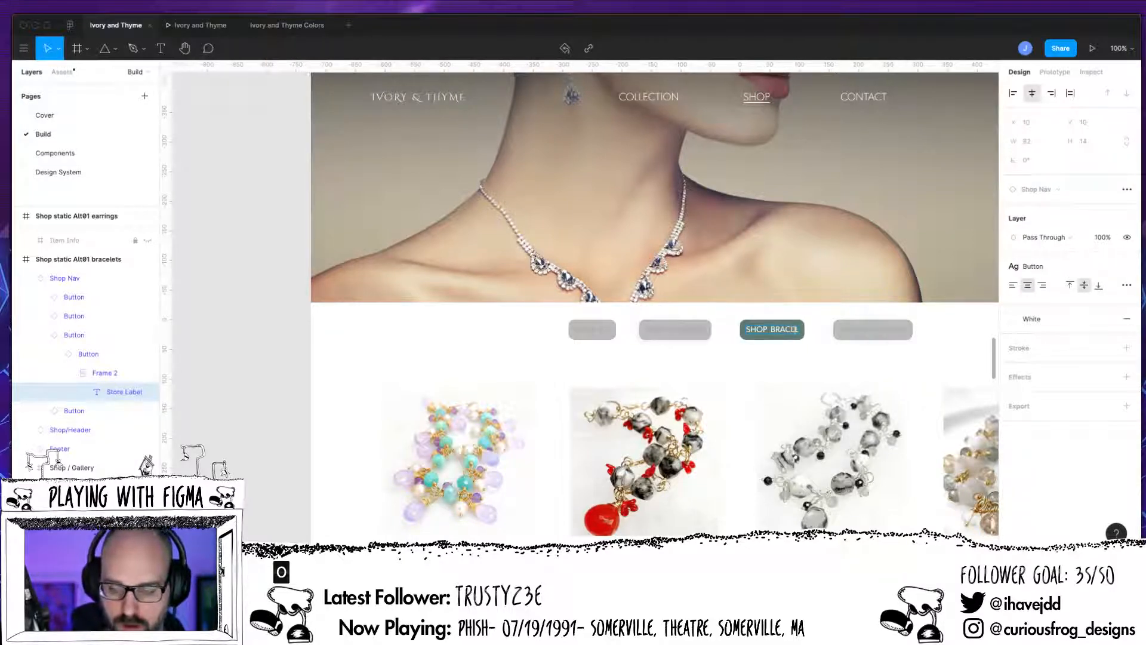
text(LETS)
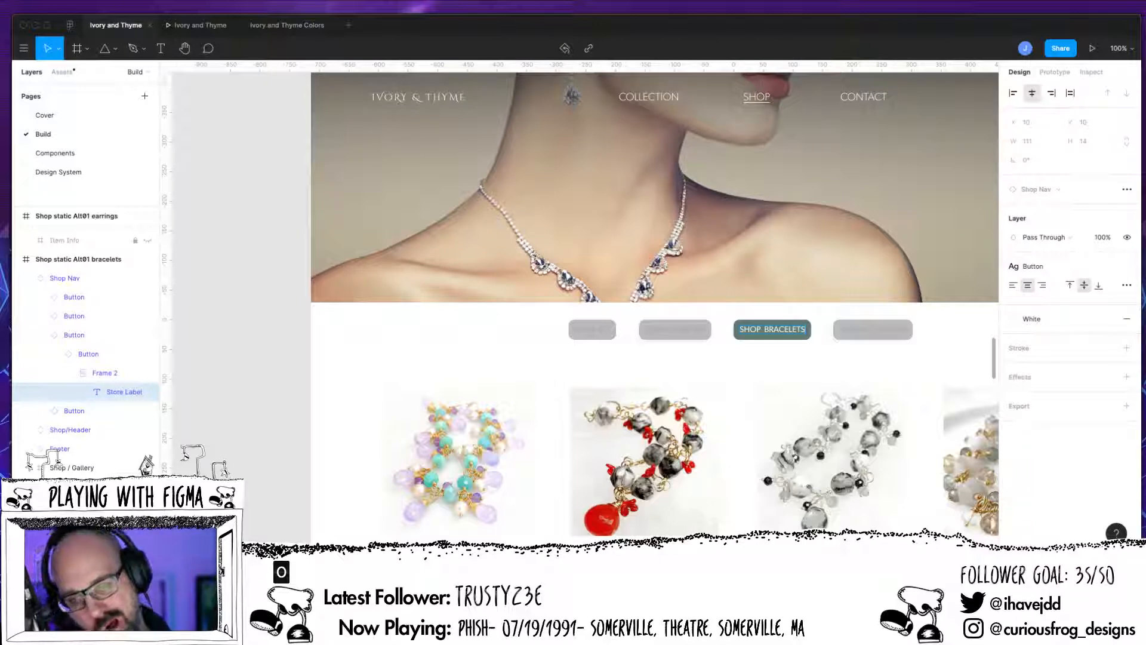
Step: Preview the prototype, test the category buttons by switching between all, bracelets, earrings and necklaces, and return to the design file
click(1091, 51)
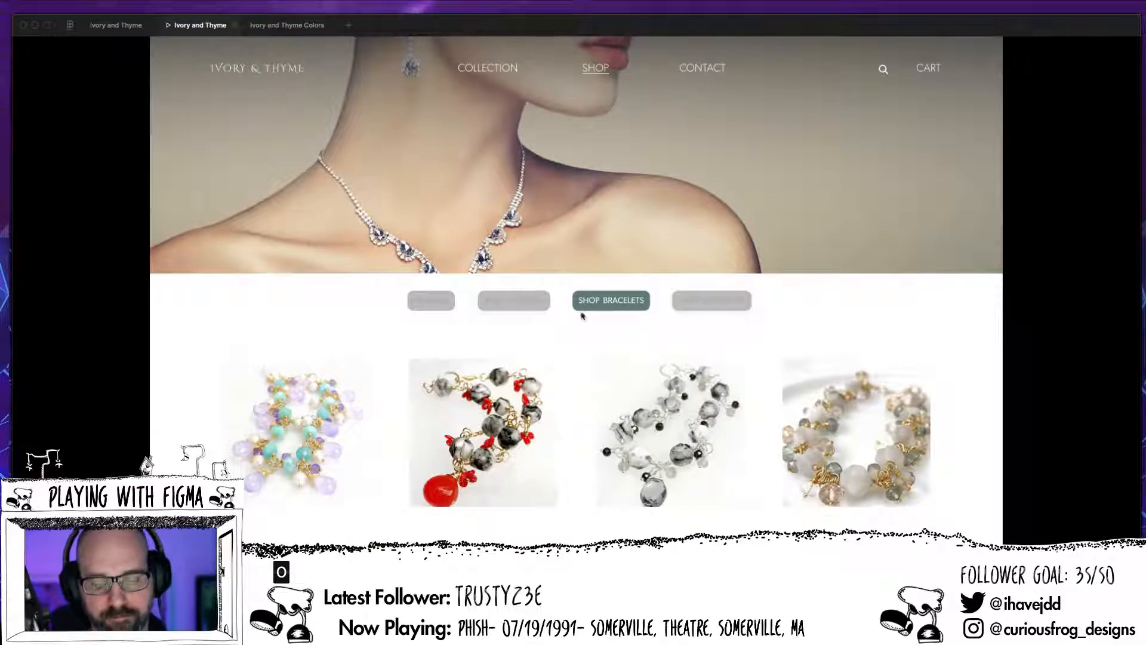
click(545, 305)
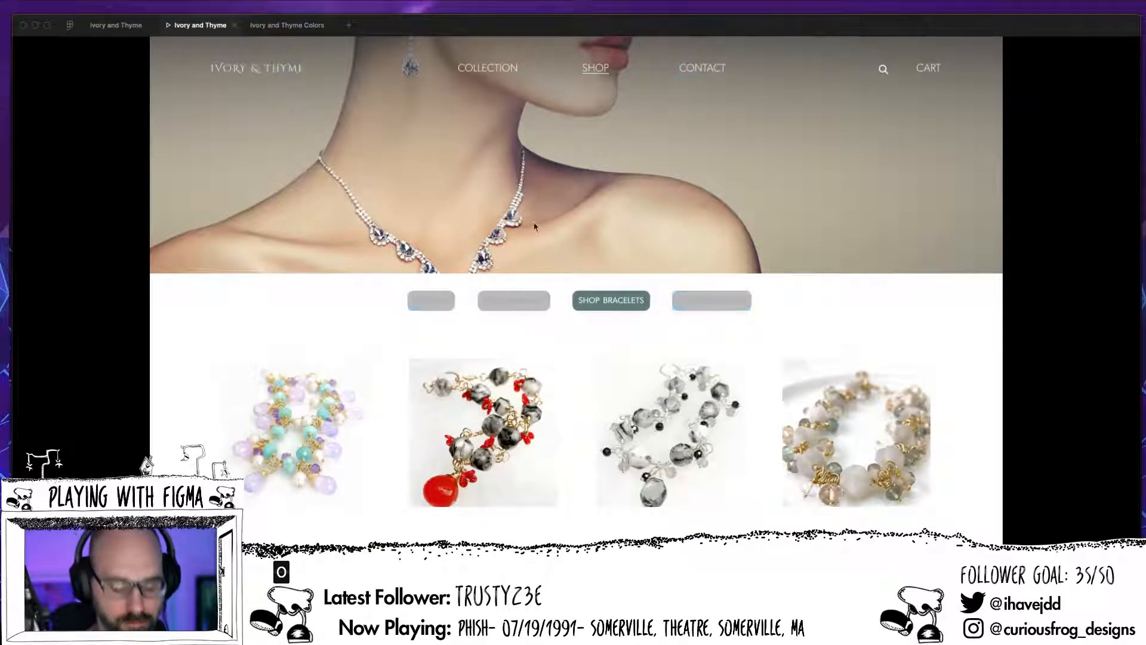
click(517, 313)
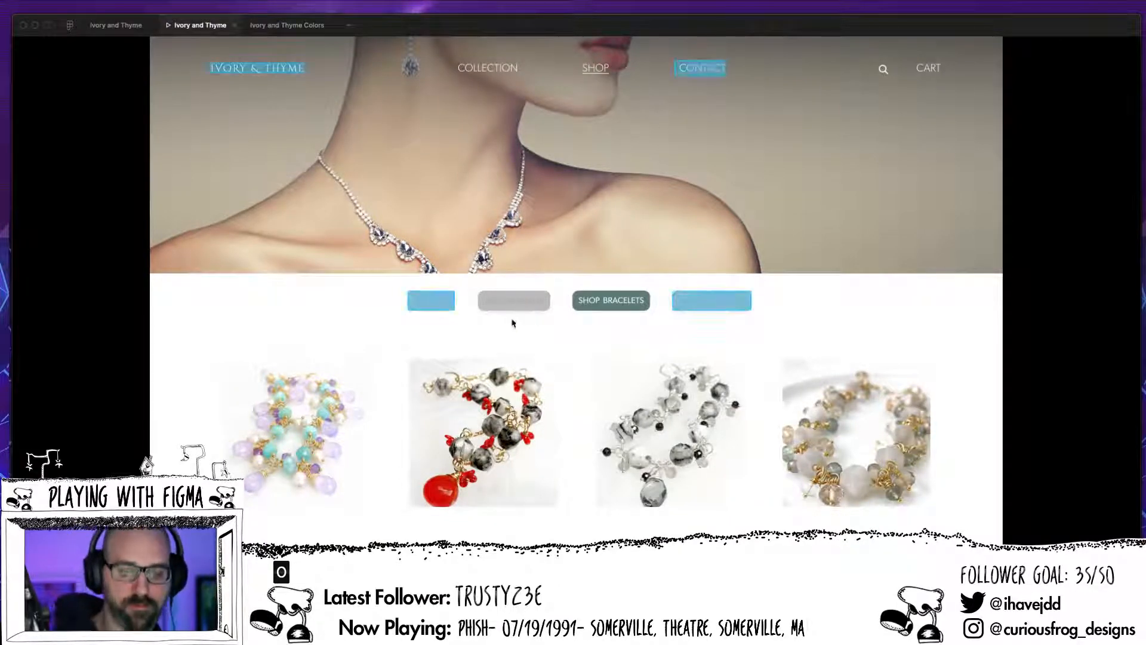
click(432, 300)
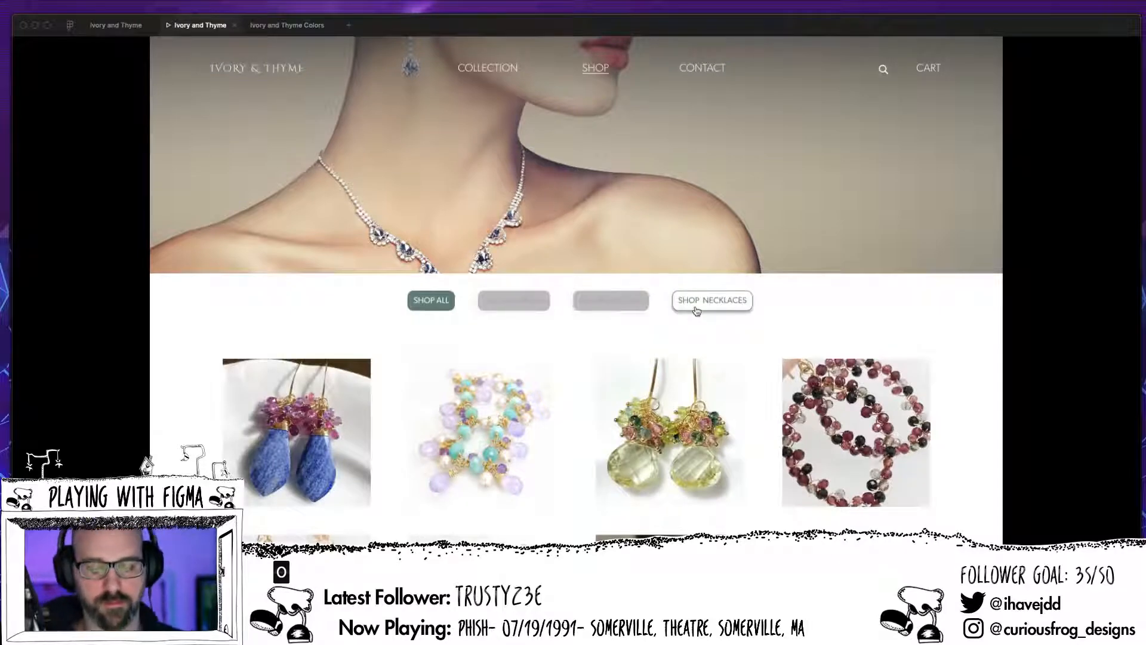
click(606, 307)
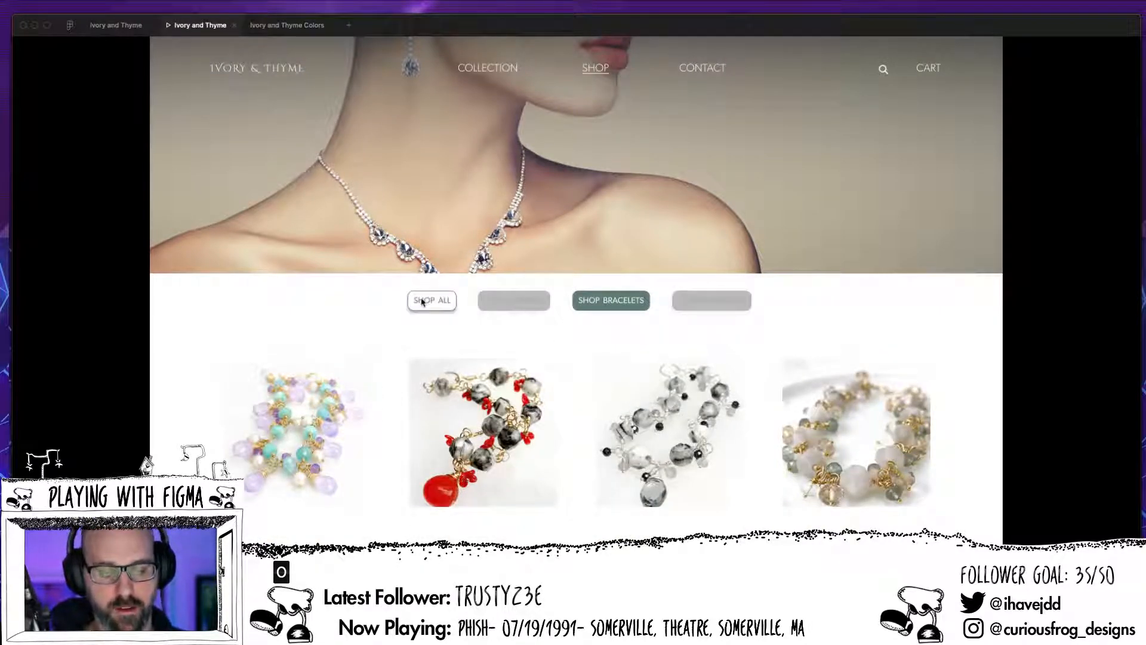
click(433, 325)
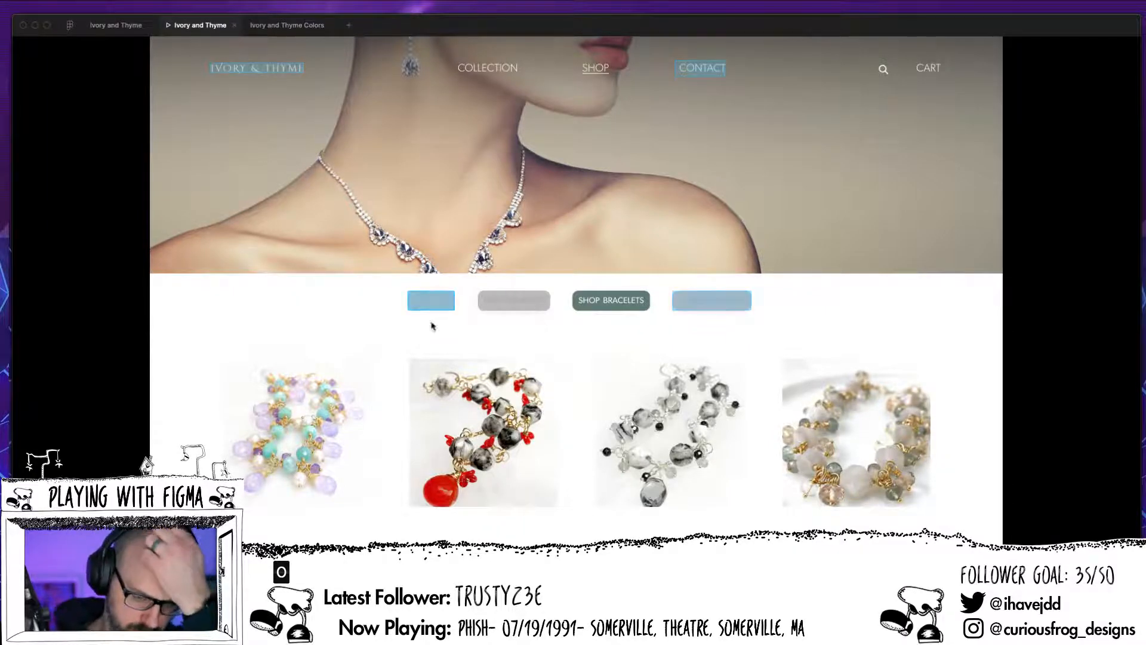
click(432, 300)
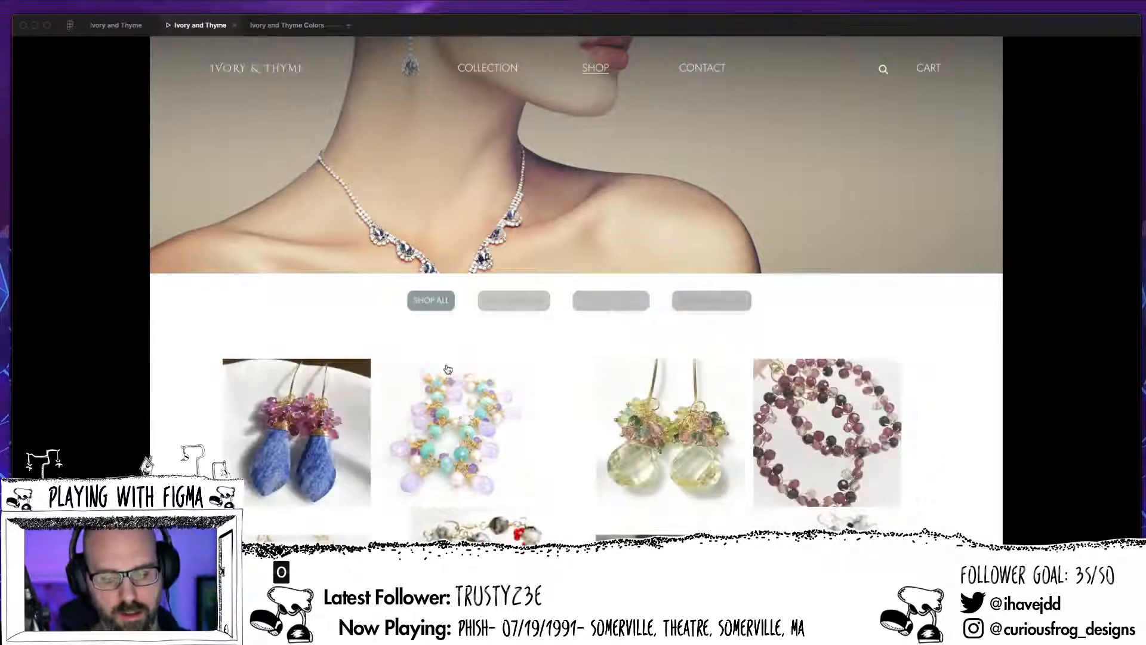
click(521, 306)
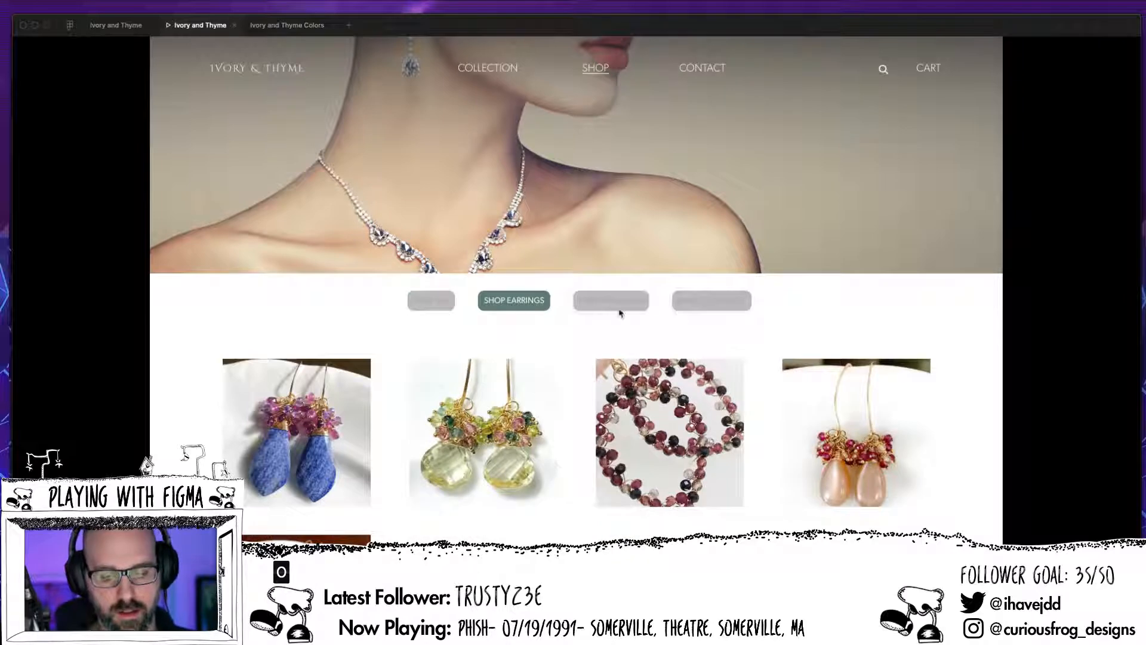
click(686, 303)
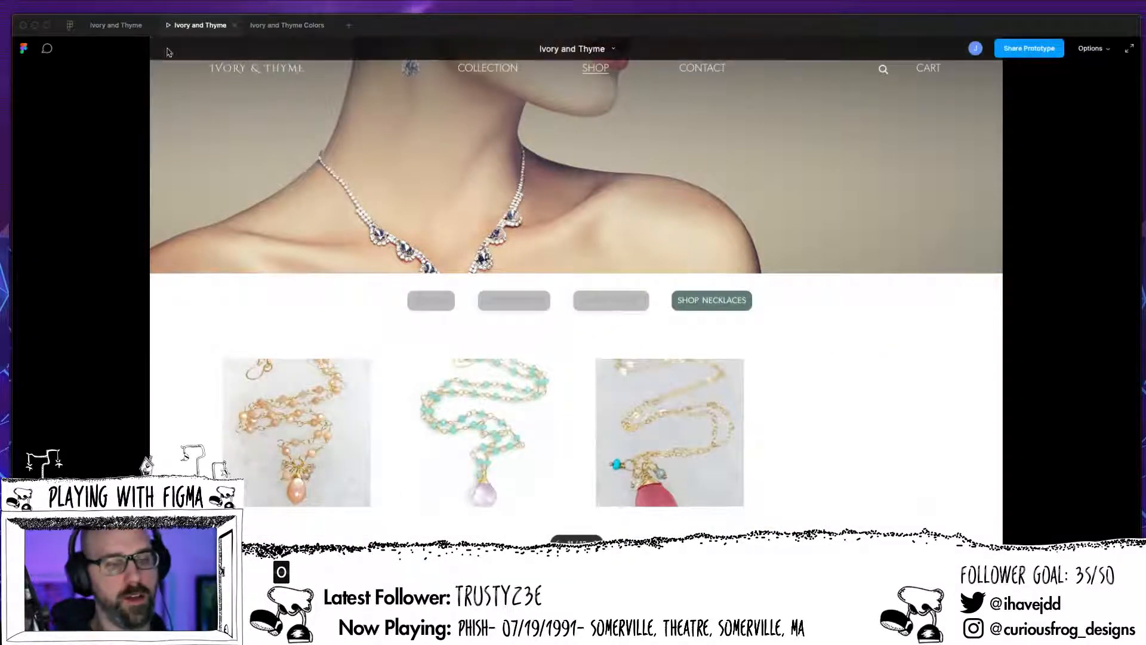
click(117, 26)
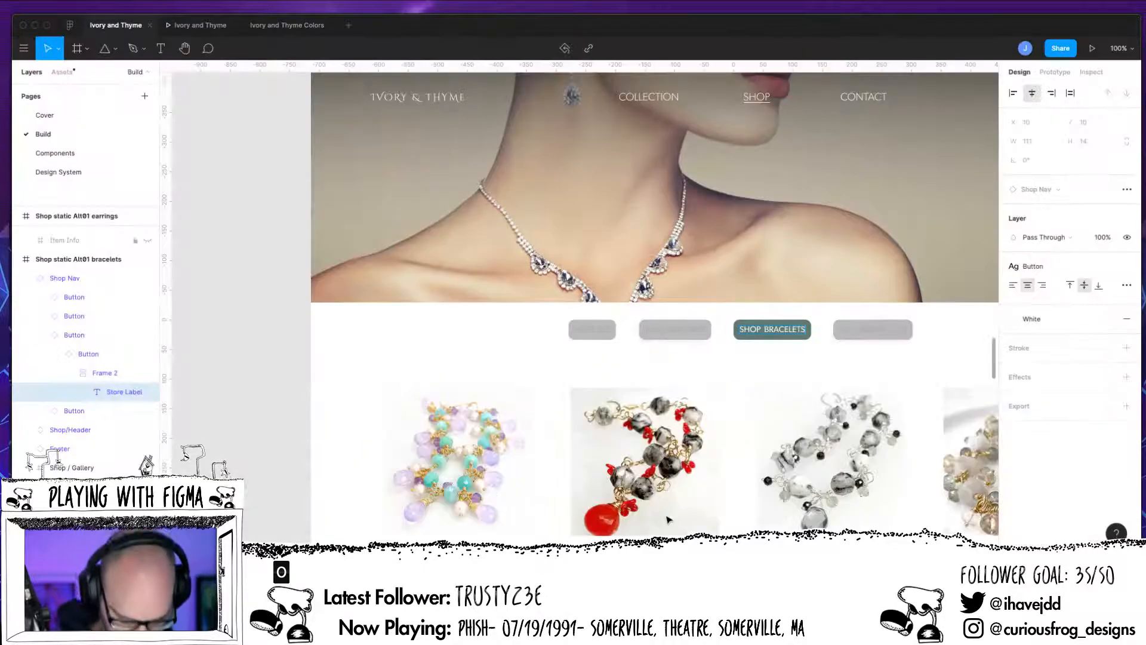
Step: Delete the existing Shop Nav from the Shop static Alt01 necklaces frame
key(minus)
key(minus)
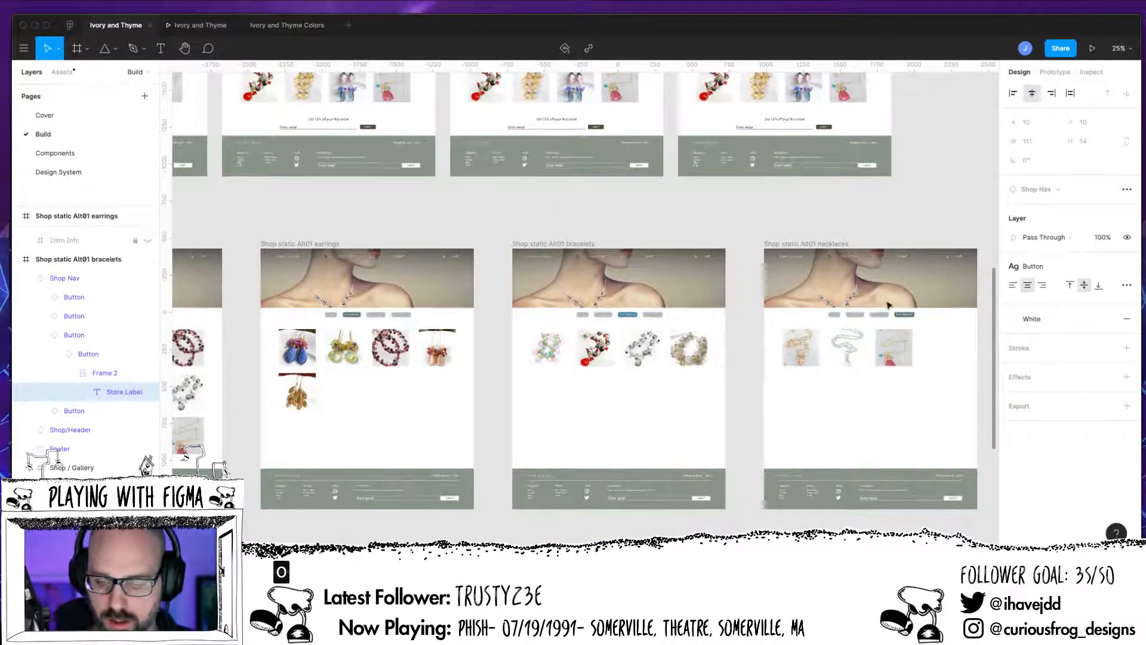
click(877, 315)
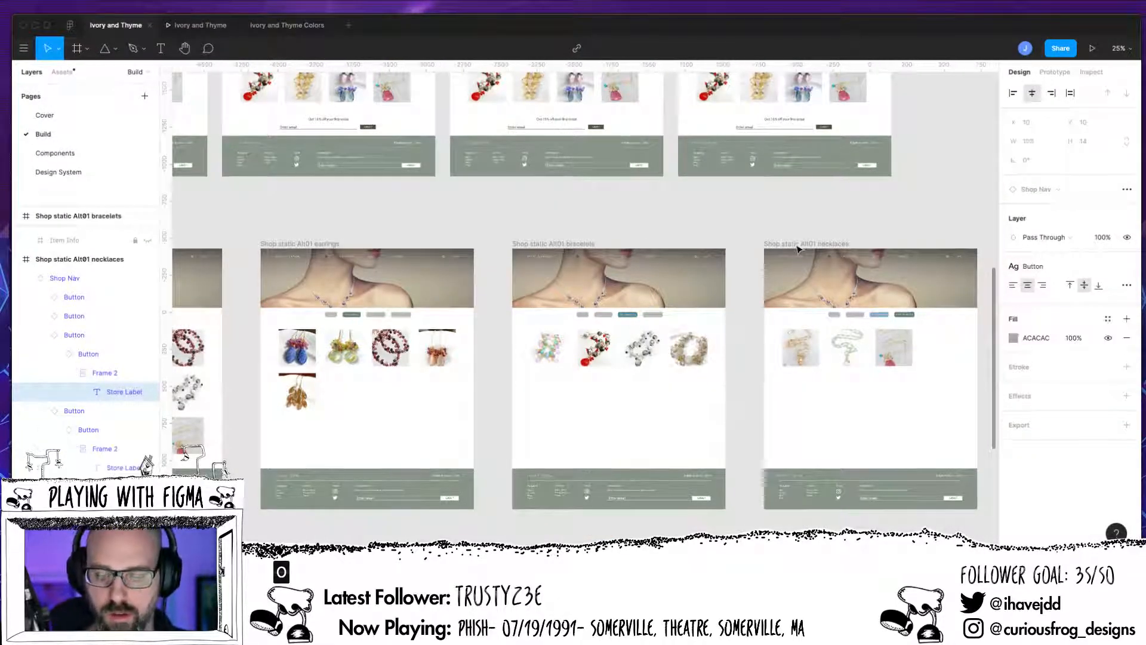
click(854, 317)
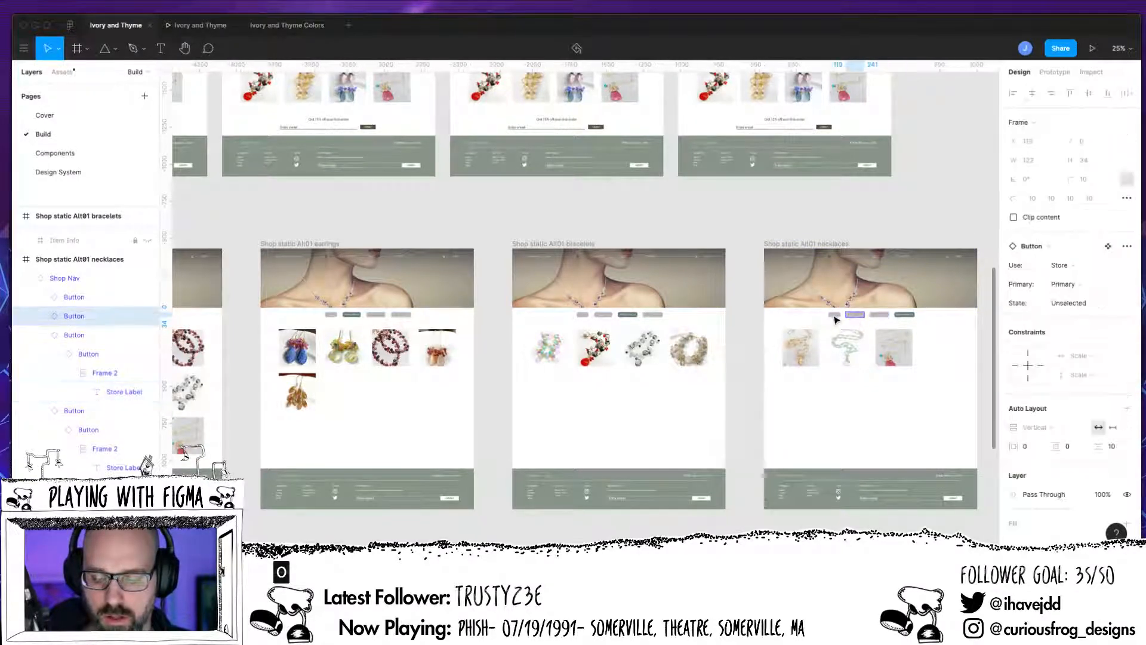
click(832, 318)
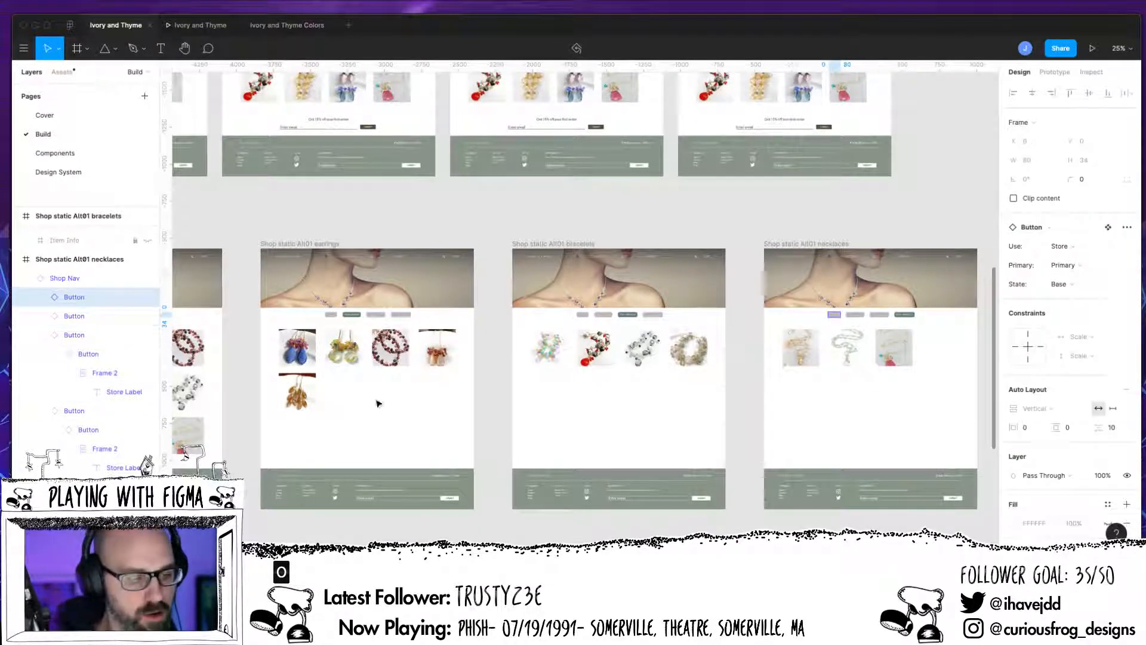
click(27, 280)
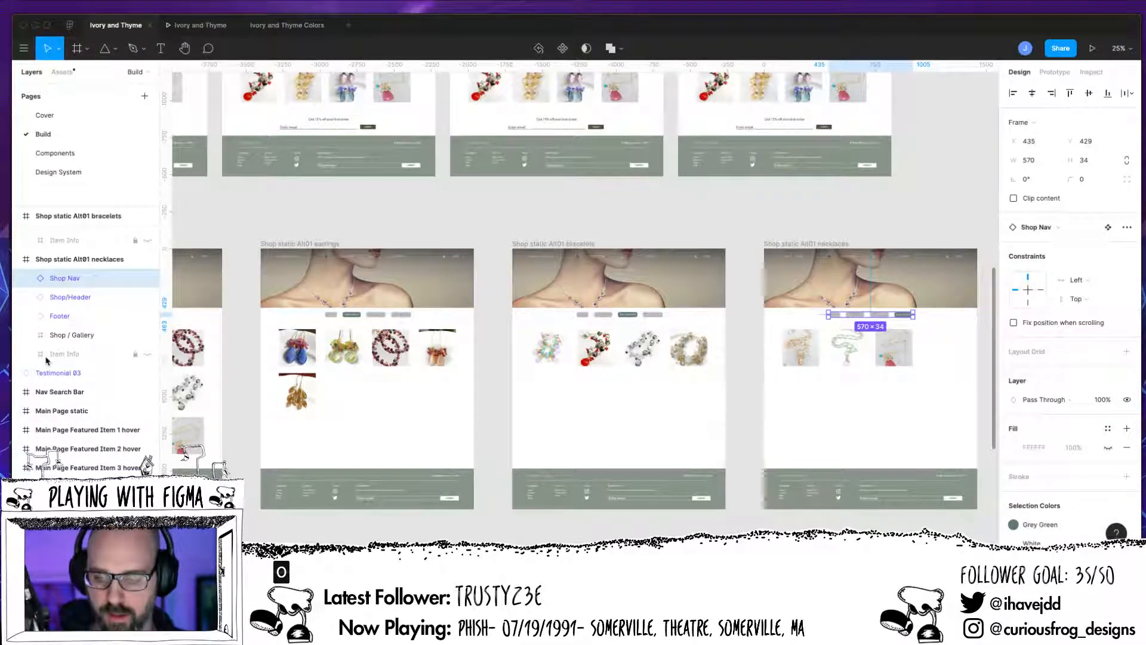
key(Delete)
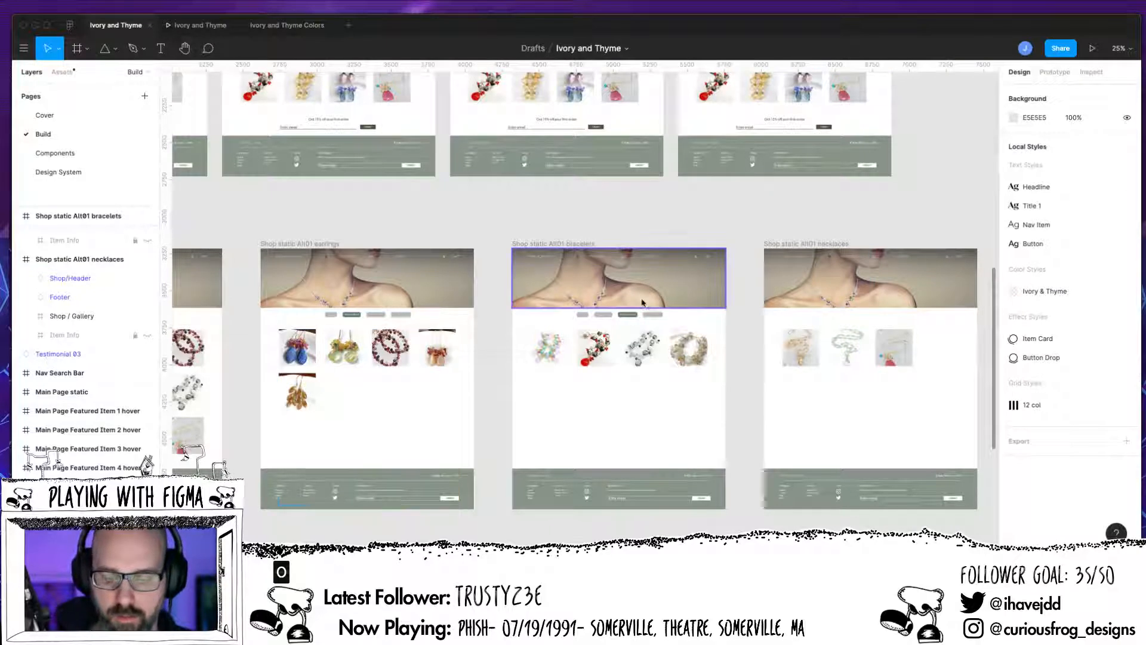
Step: Paste the copied Shop Nav into the Shop static Alt01 necklaces frame
click(811, 250)
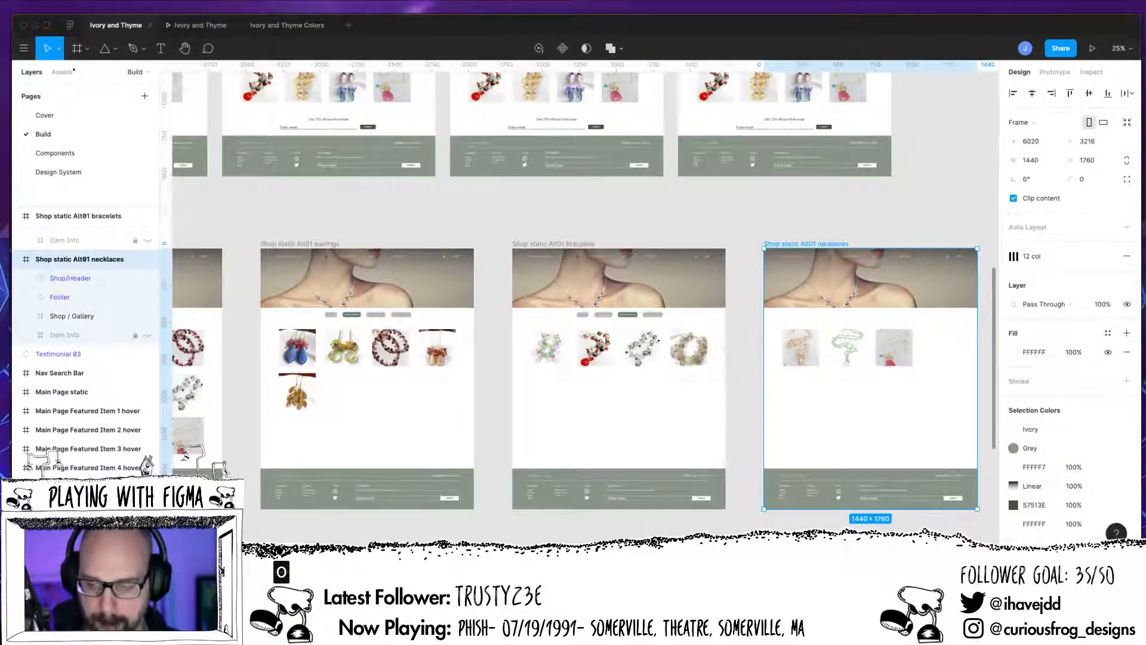
key(ctrl+v)
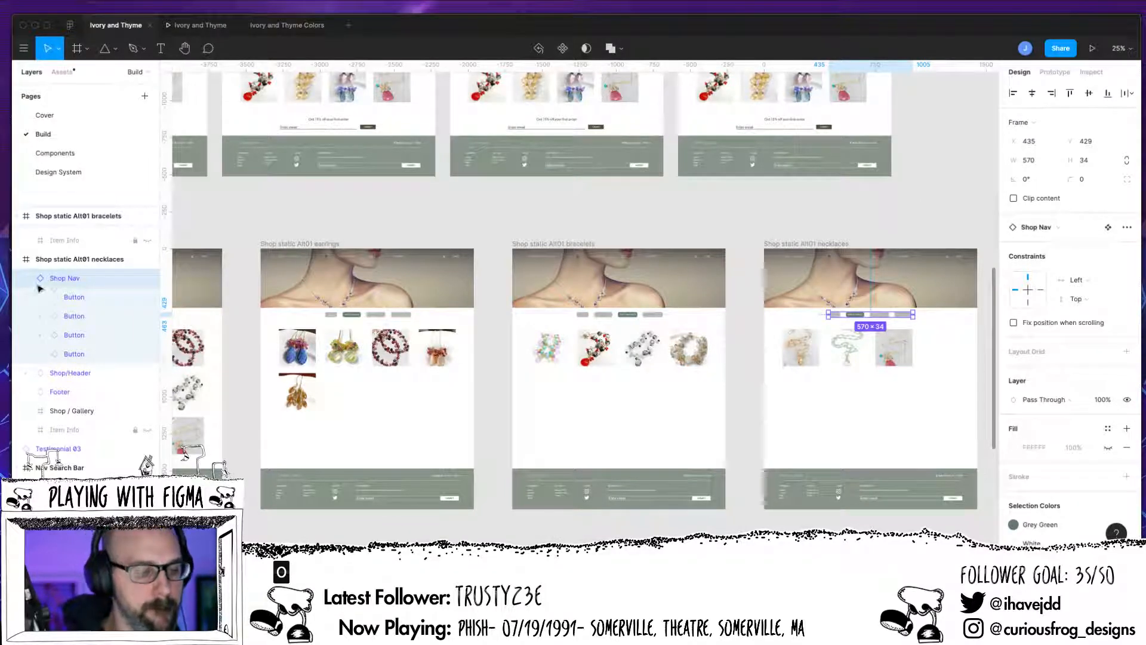
click(519, 540)
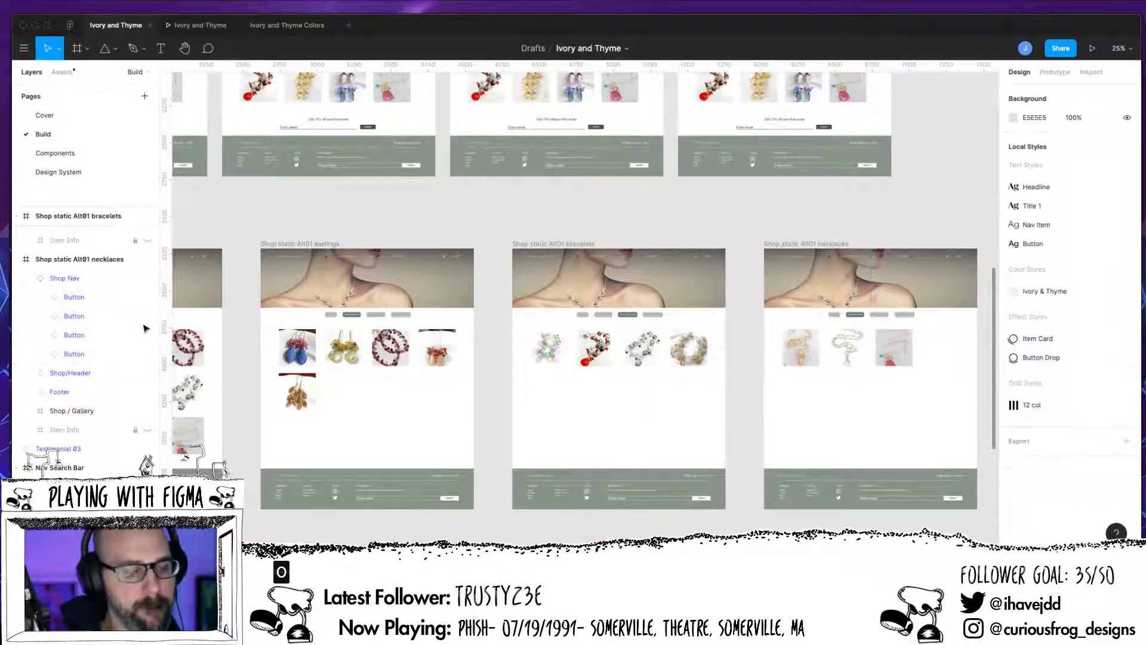
Step: Set the State variant of the SHOP EARRINGS button in the necklaces frame's Shop Nav to Unselected
click(42, 281)
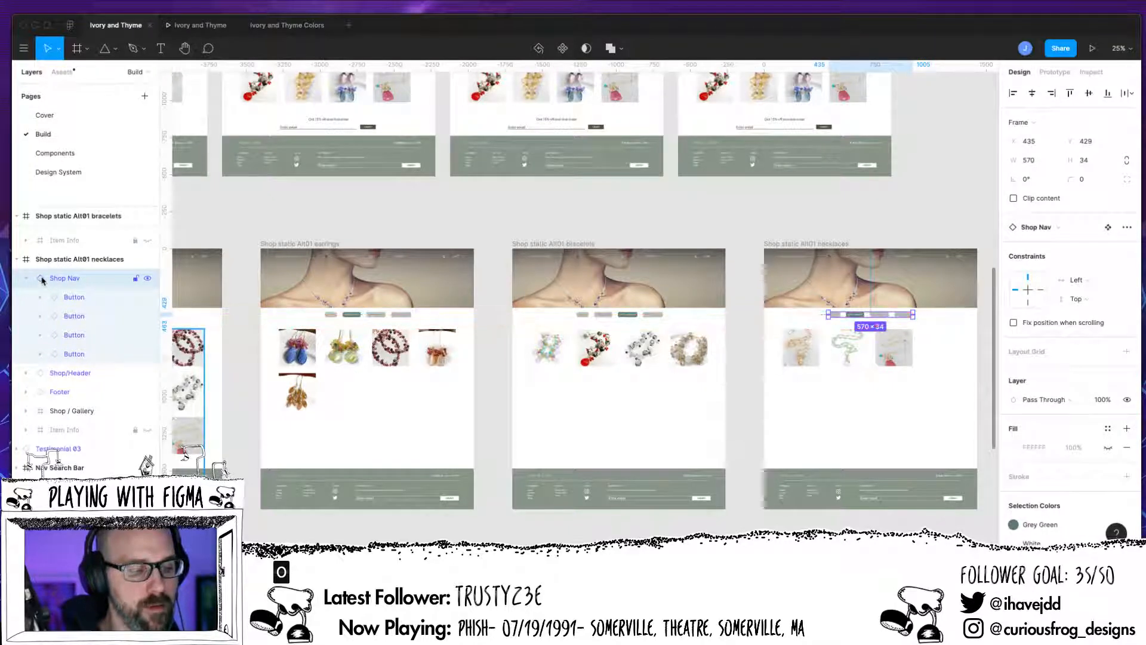
double_click(42, 282)
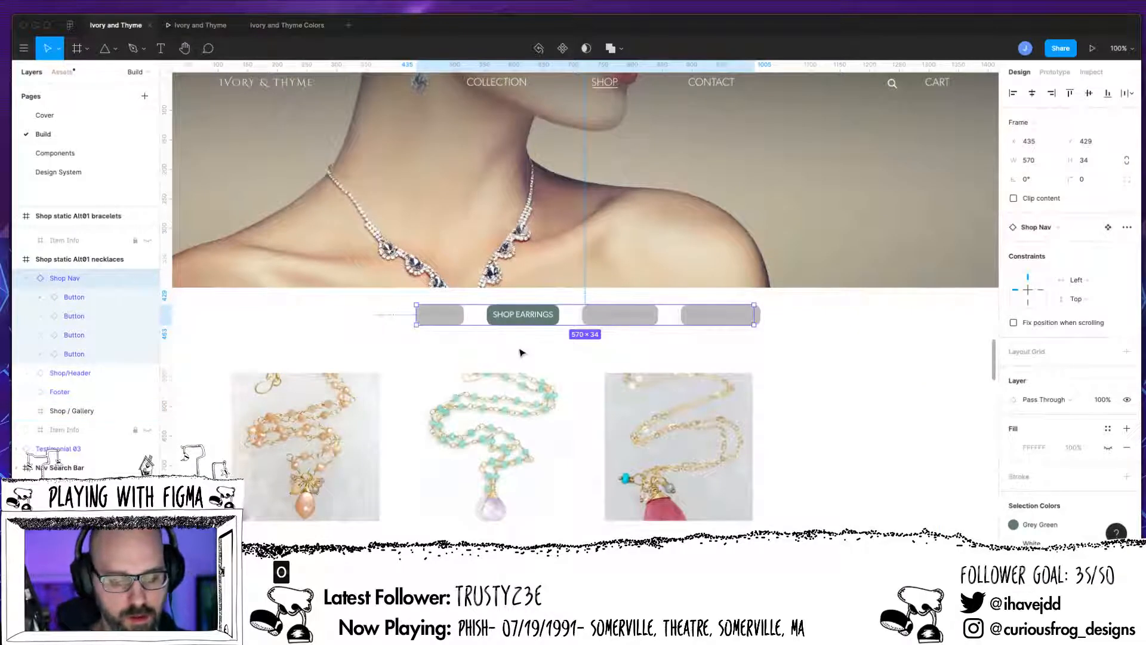
click(82, 317)
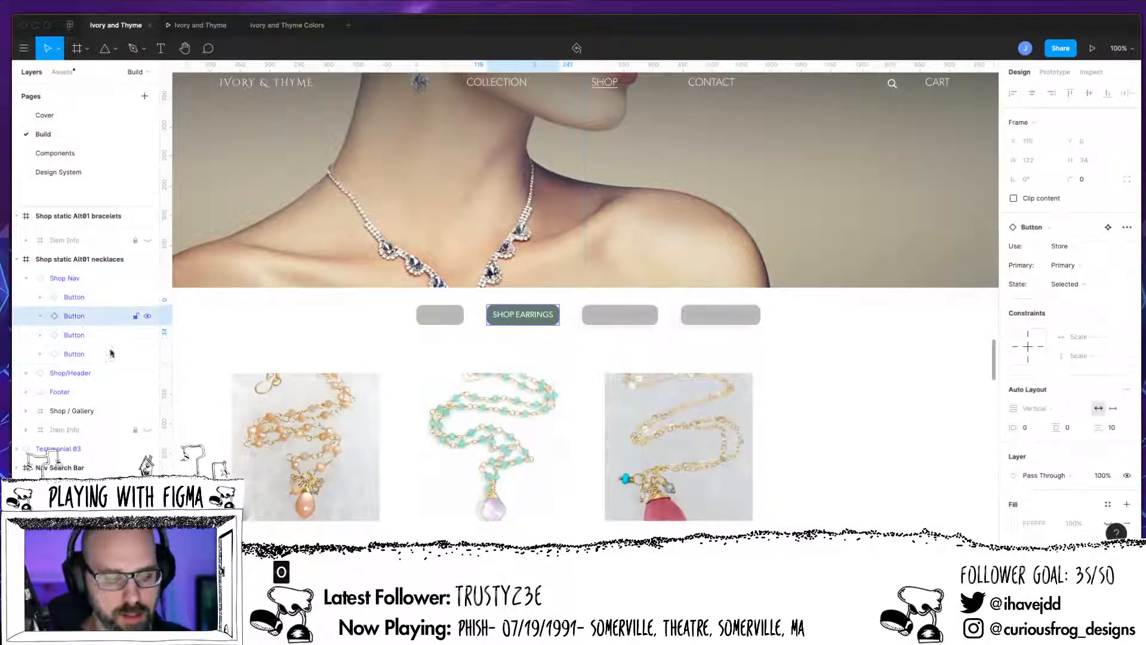
click(1090, 286)
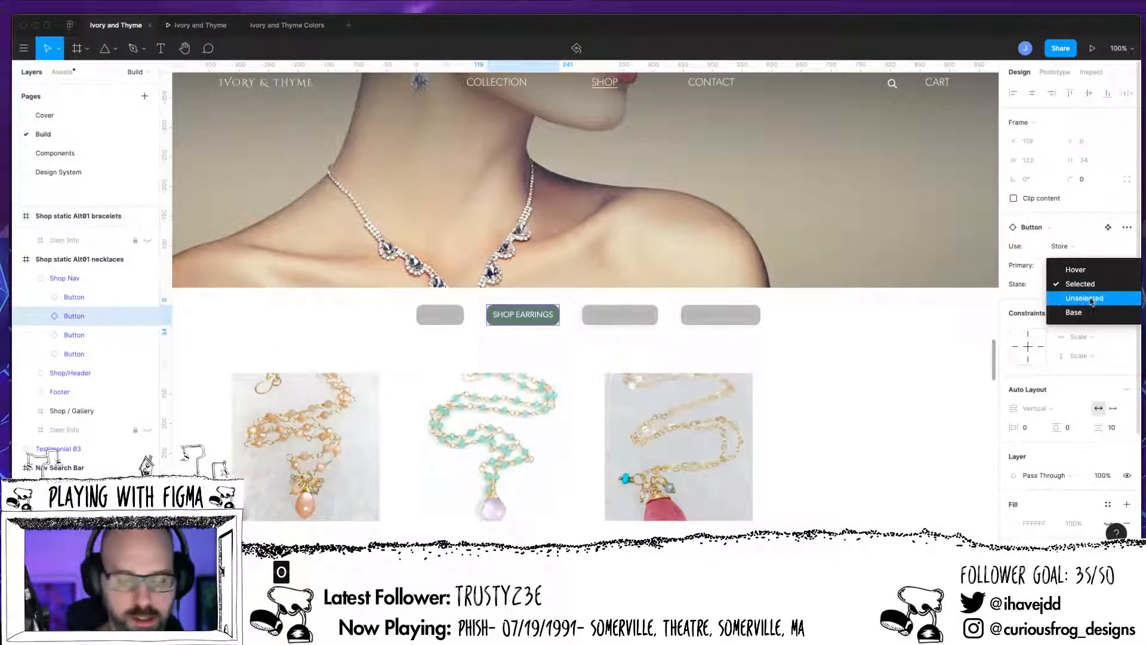
click(1091, 301)
Step: Set the State variant of the fourth category button in the necklaces frame to Selected
click(83, 336)
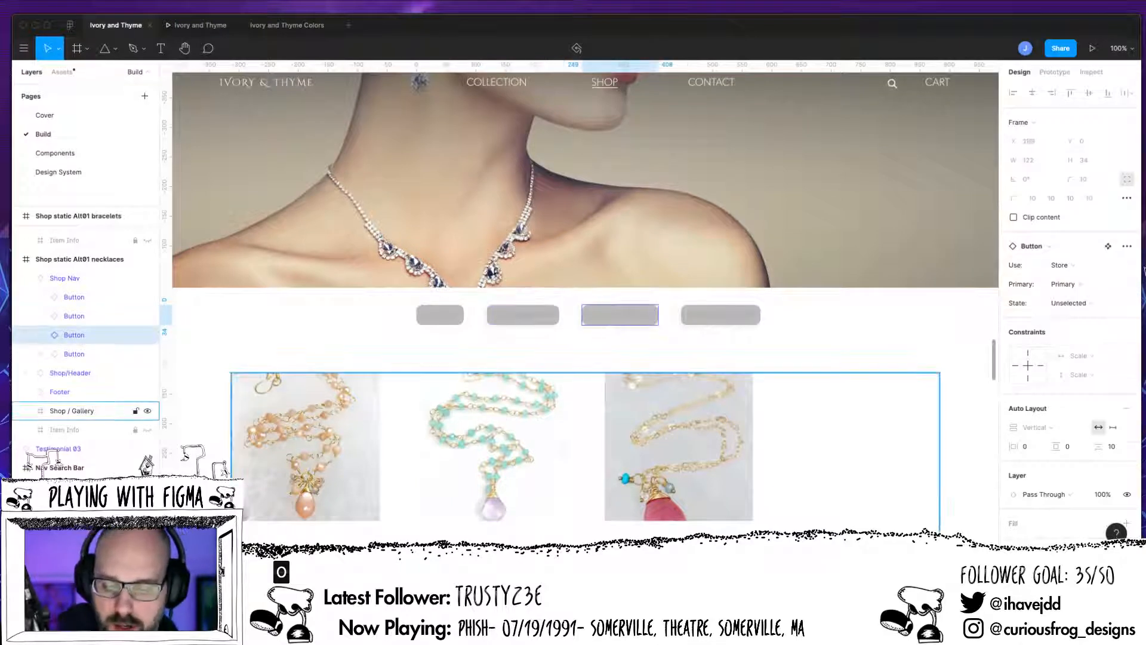
click(1089, 305)
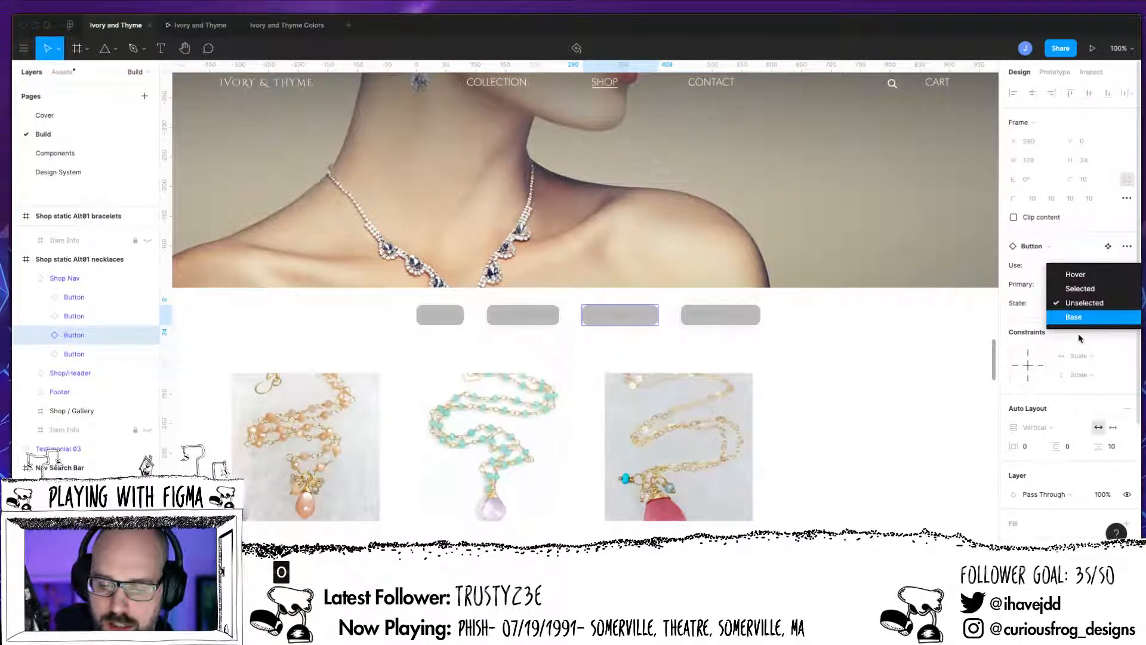
click(89, 354)
click(89, 354)
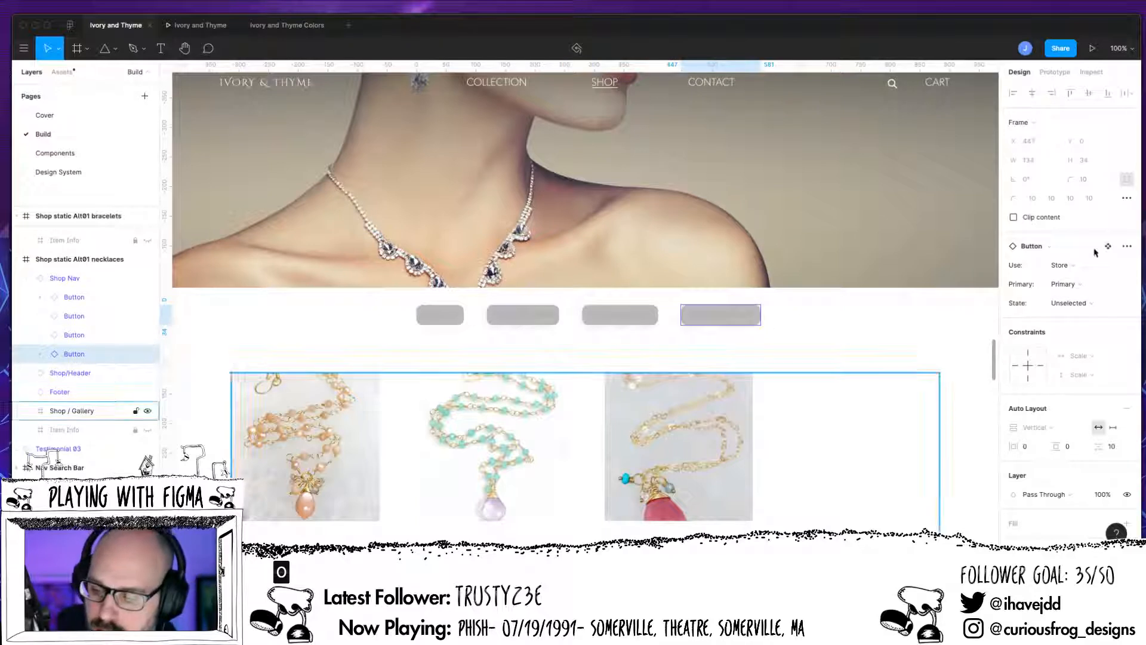
click(1080, 306)
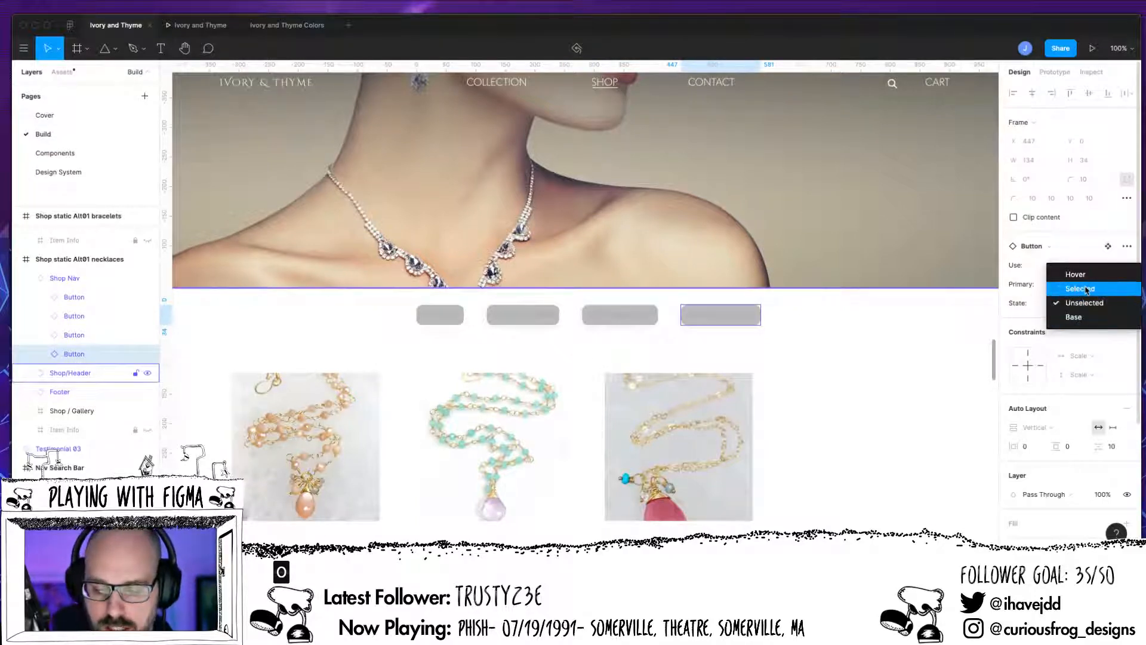
click(1086, 289)
Step: Change the selected necklaces button's label text to SHOP NECKLACES and collapse its nested layers
click(40, 353)
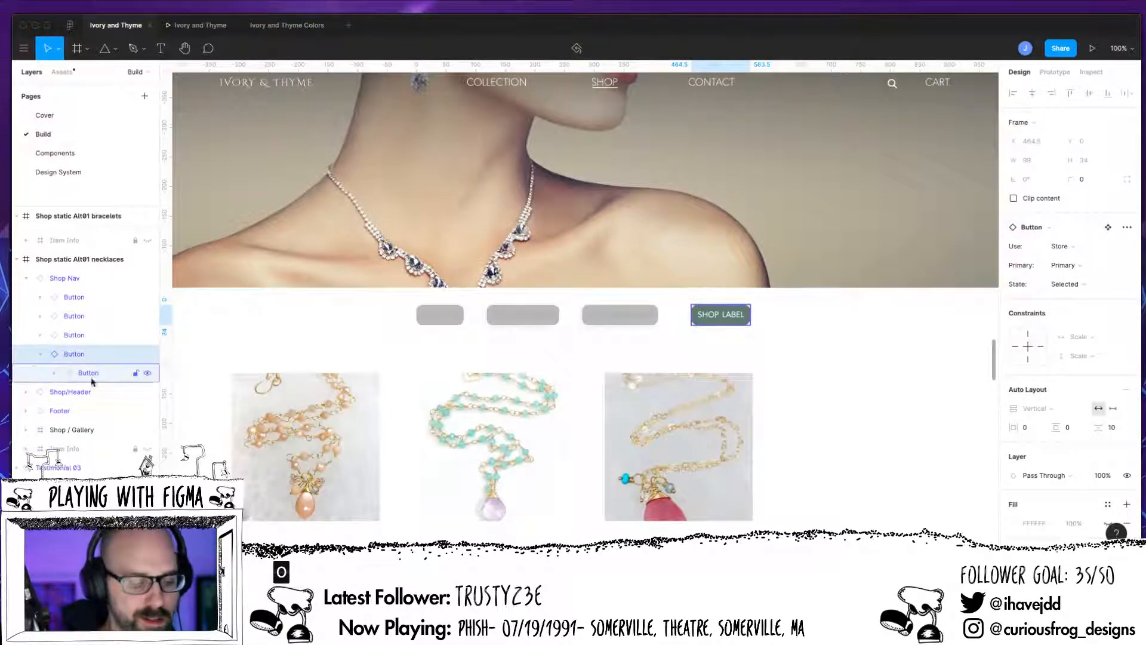
click(54, 373)
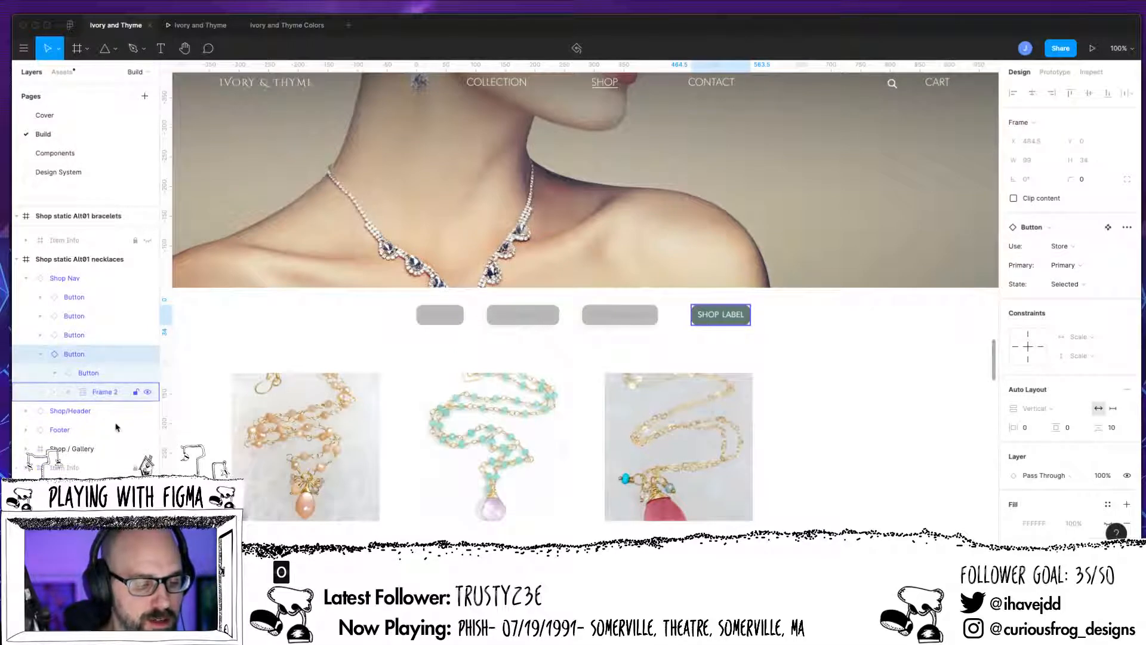
click(68, 391)
key(Escape)
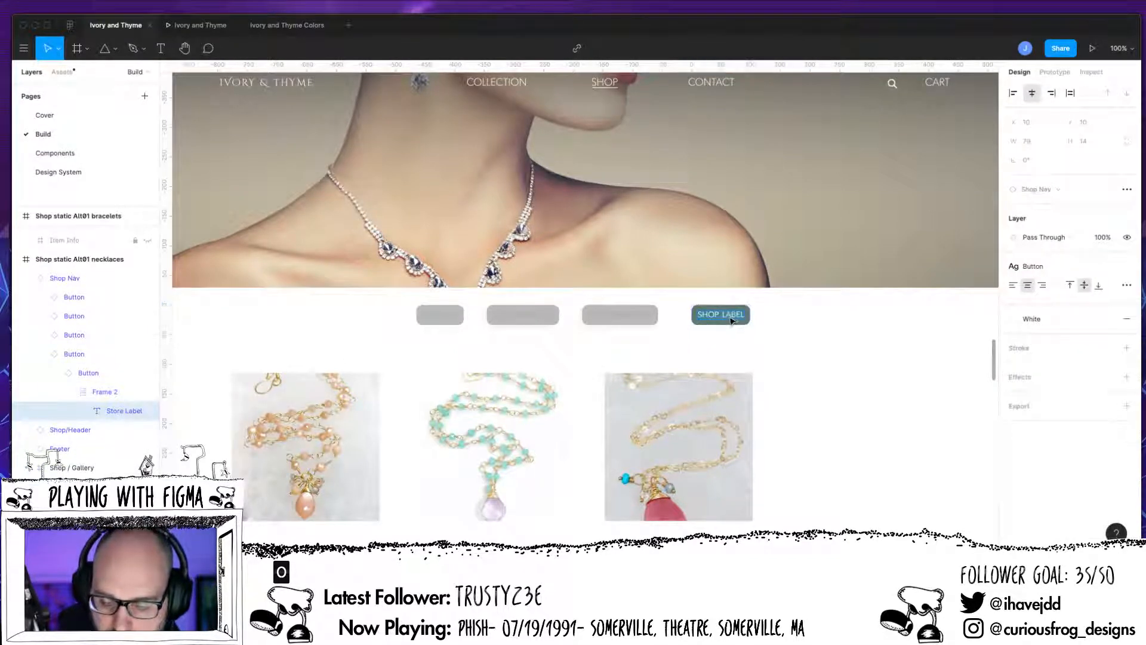
double_click(724, 314)
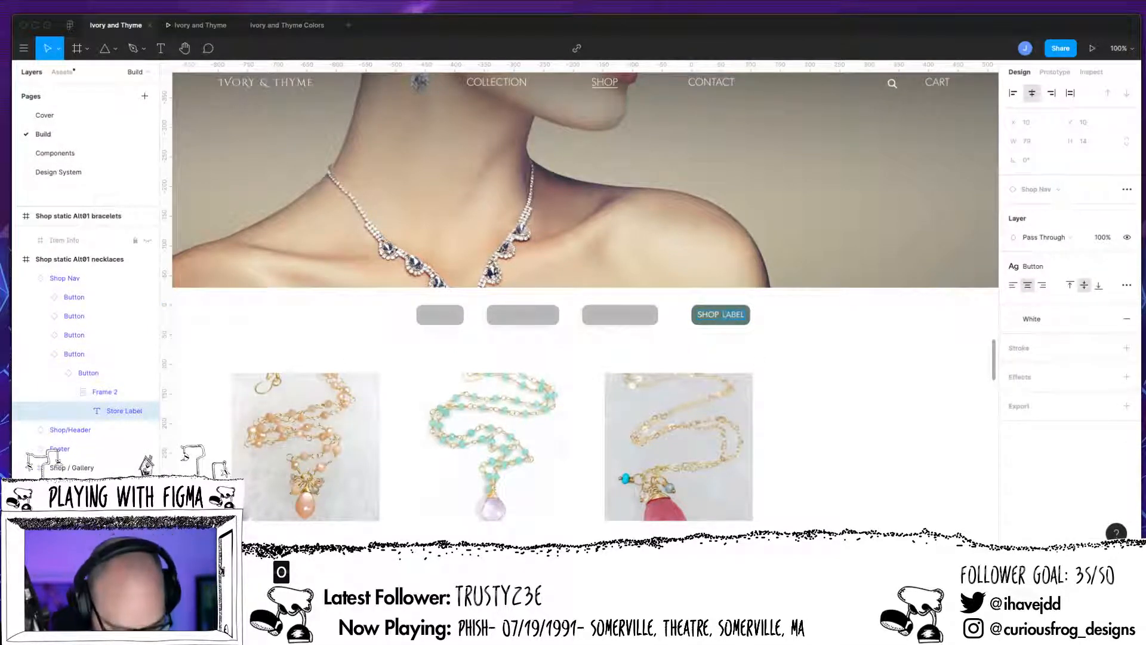
text(NECKLACES)
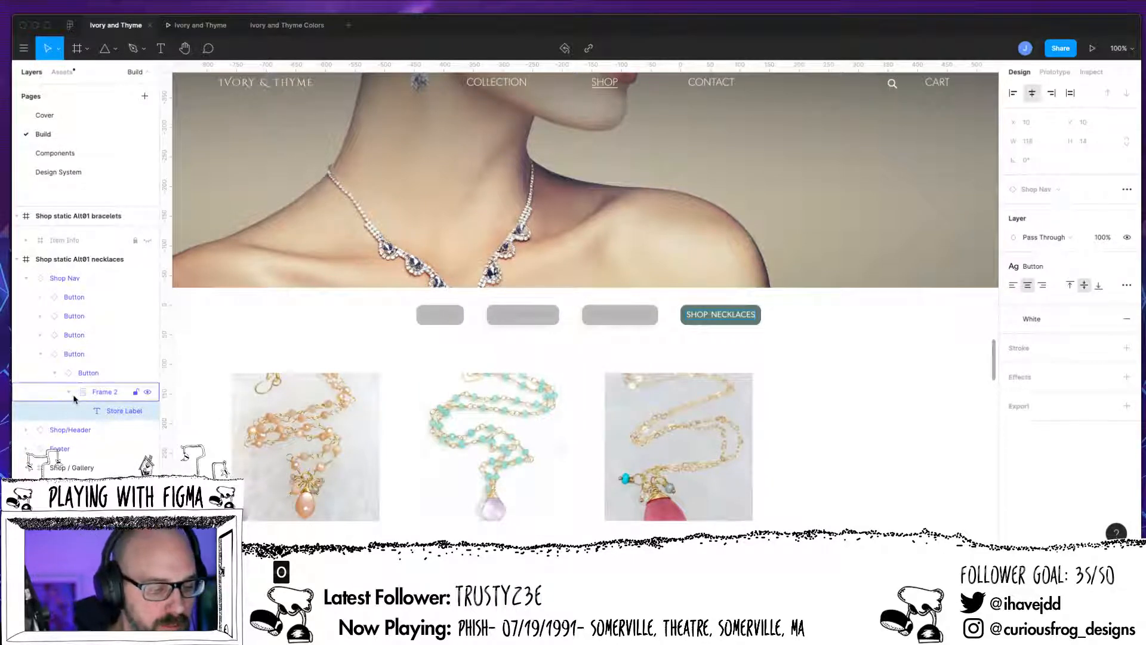
click(55, 372)
click(41, 354)
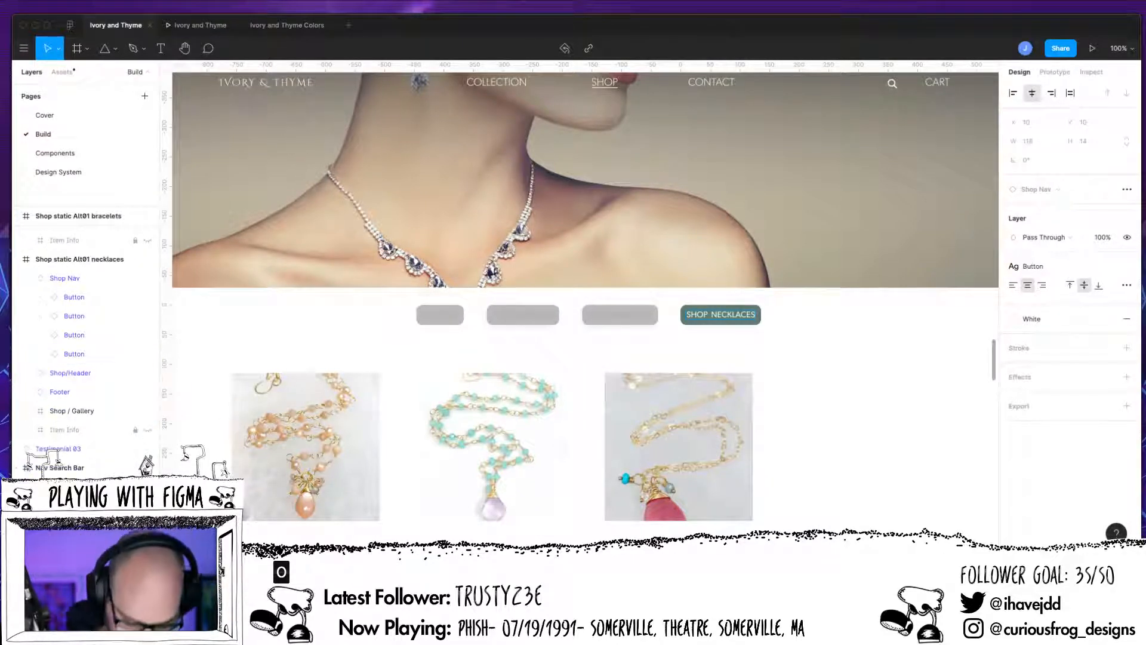
Step: Display the prototype connections and examine how the earrings, bracelets and necklaces frames are linked
key(super+minus)
key(super+minus)
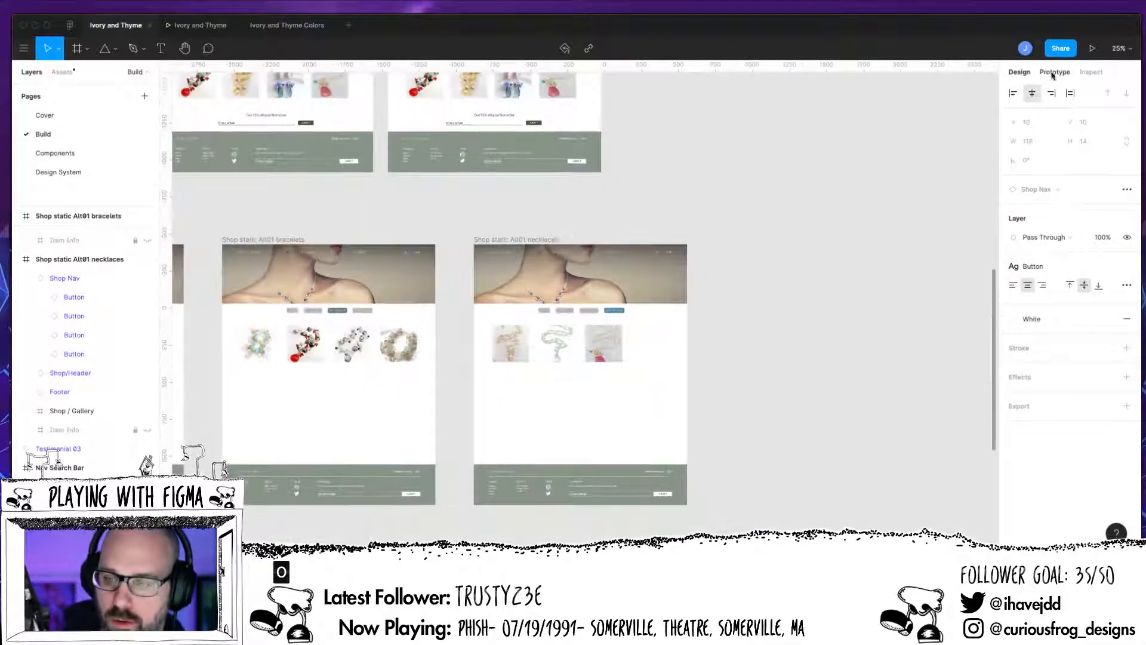
click(1053, 73)
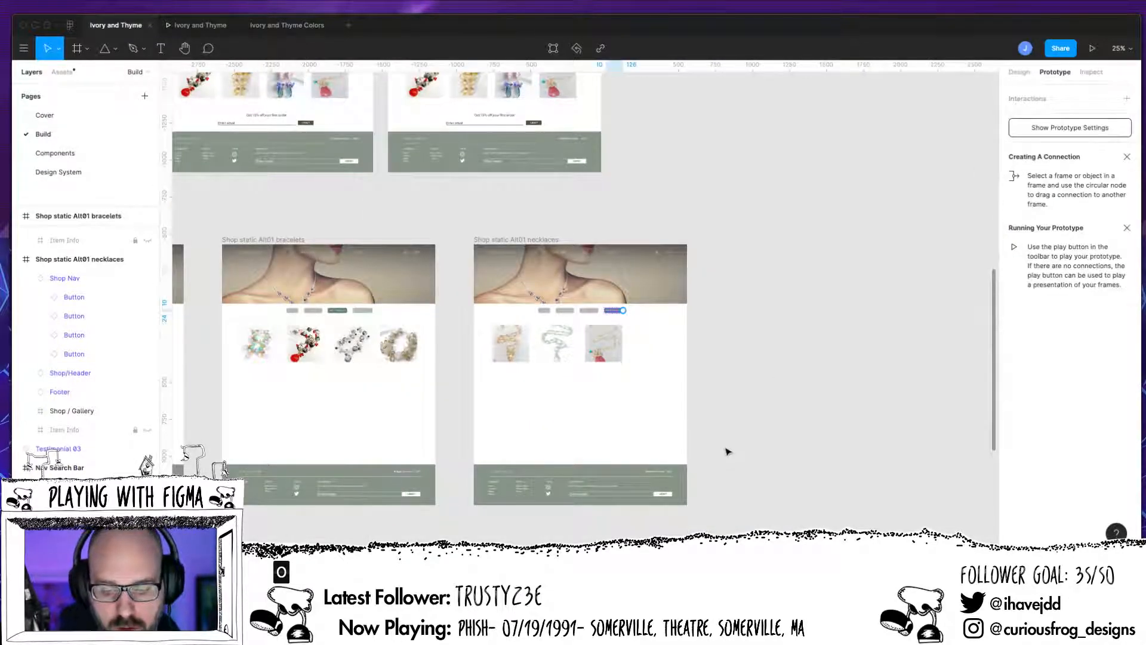
drag(723, 452, 975, 479)
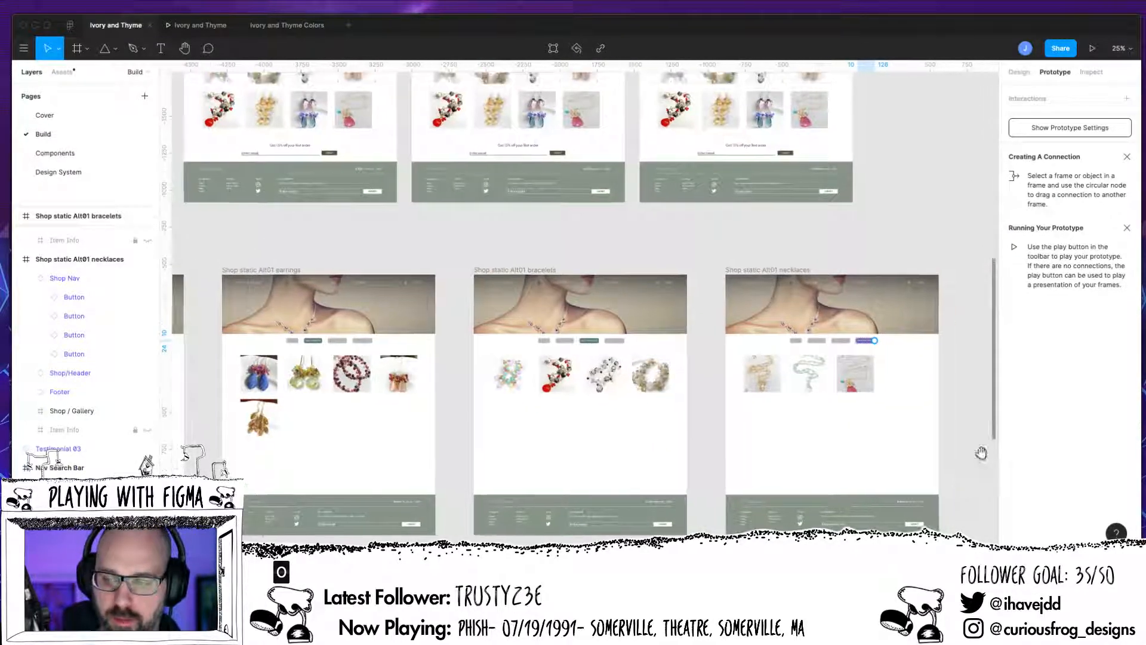
click(963, 325)
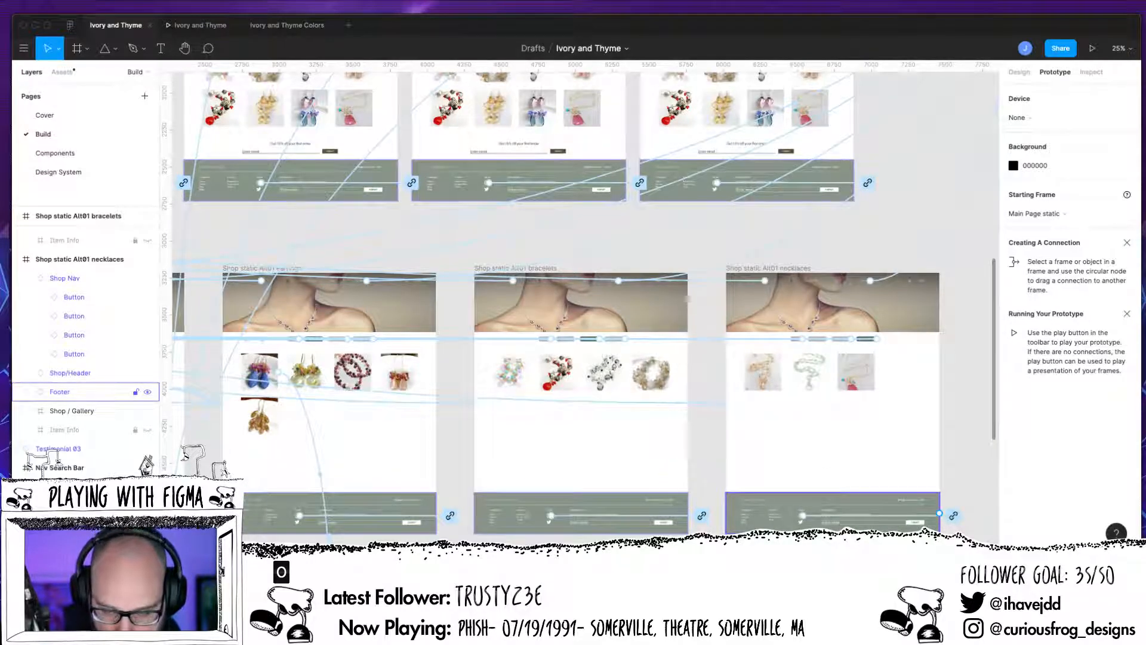
key(super+minus)
key(super+plus)
key(super+plus)
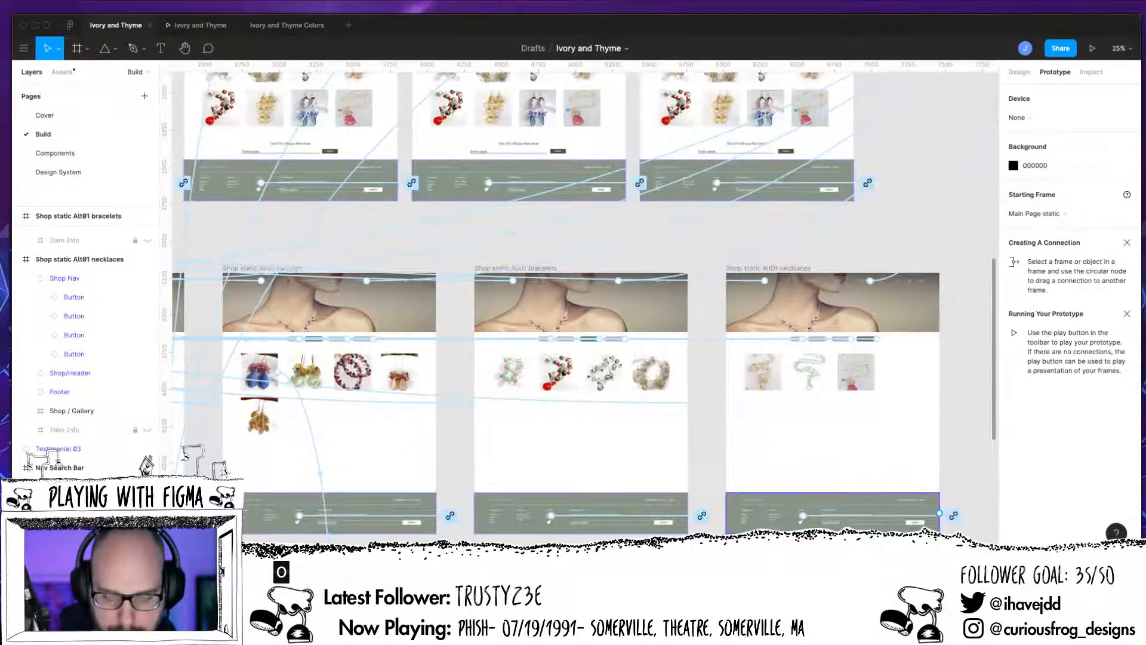
Step: Preview the prototype, test the category buttons for earrings, bracelets, necklaces and all, and return to the design file
click(1092, 47)
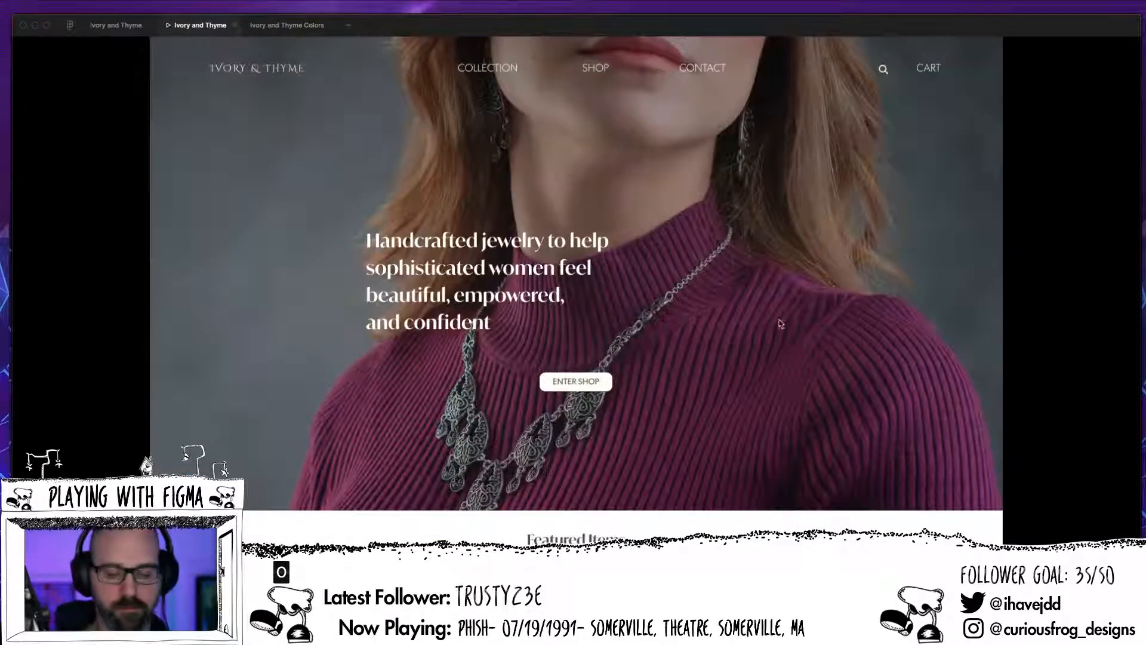
click(576, 381)
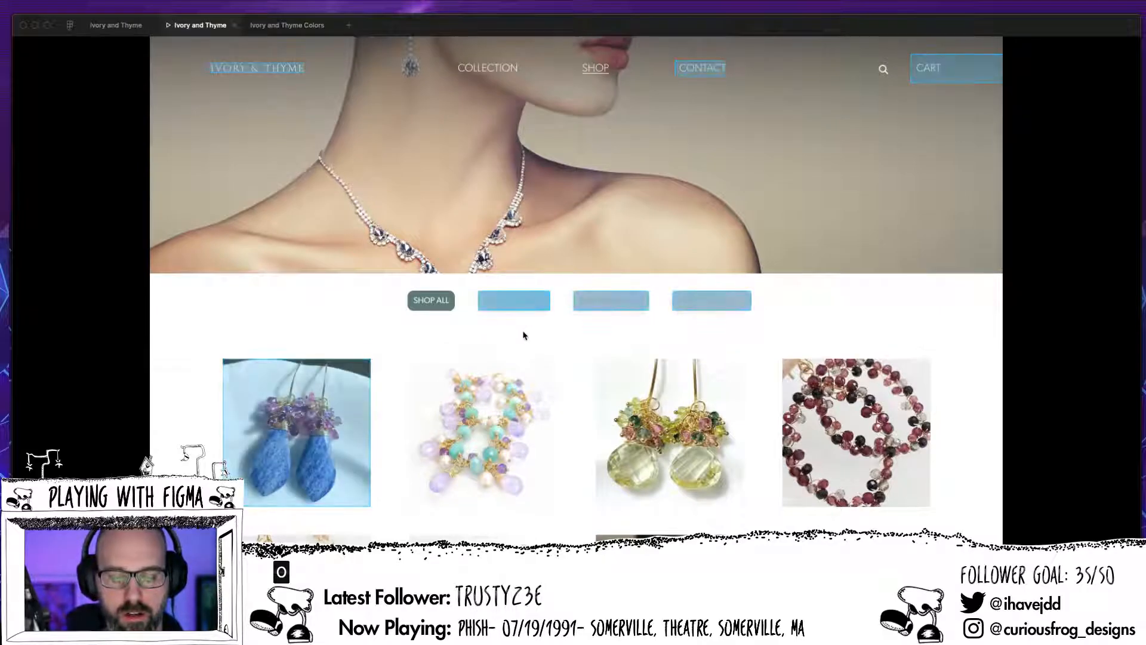
click(518, 301)
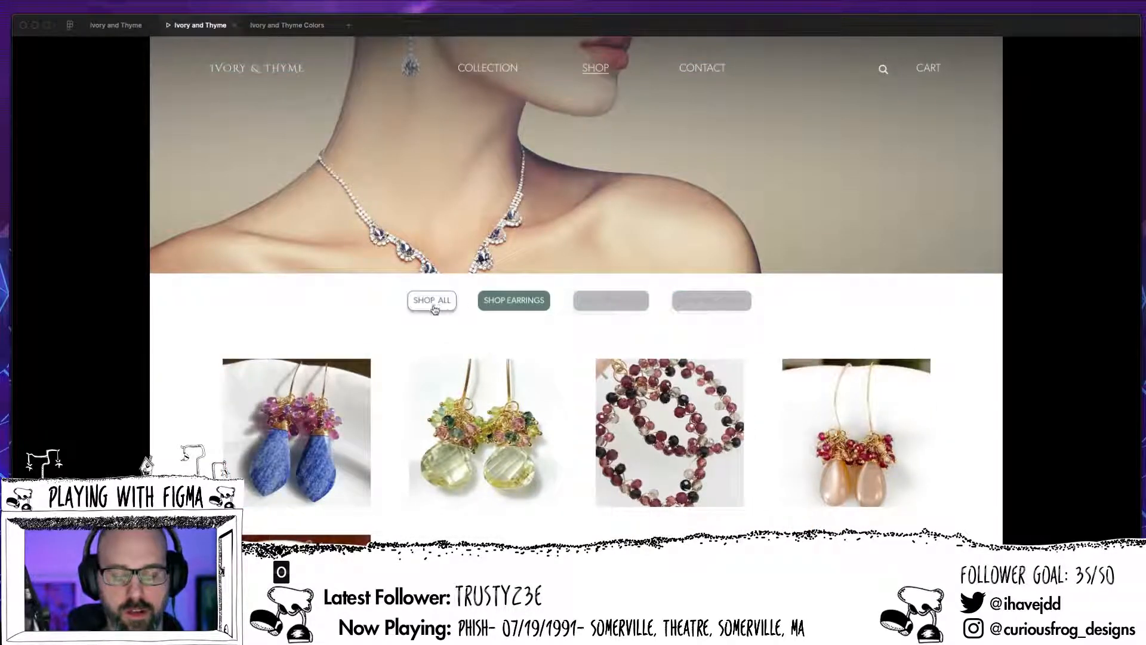
click(556, 349)
click(611, 301)
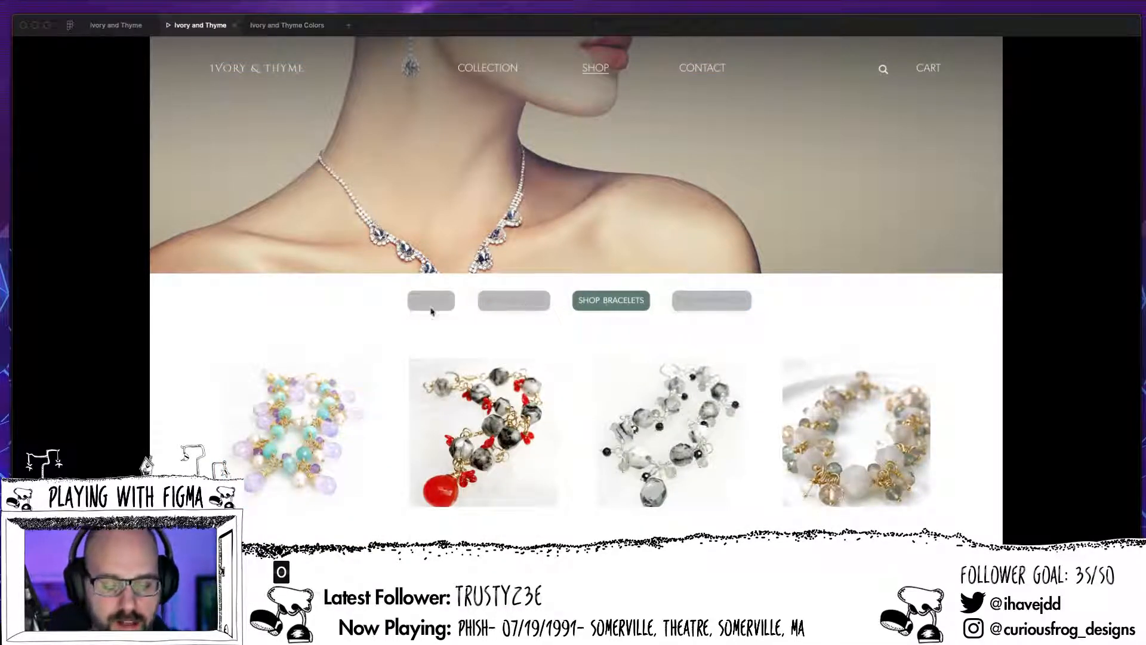
click(710, 304)
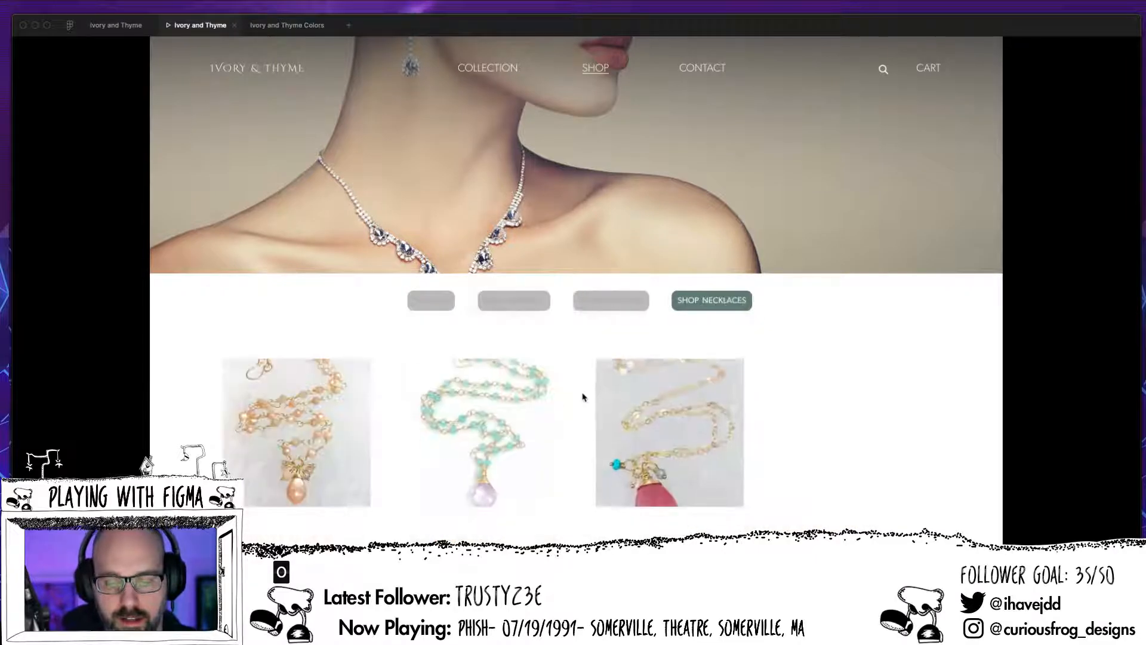
click(553, 305)
click(446, 306)
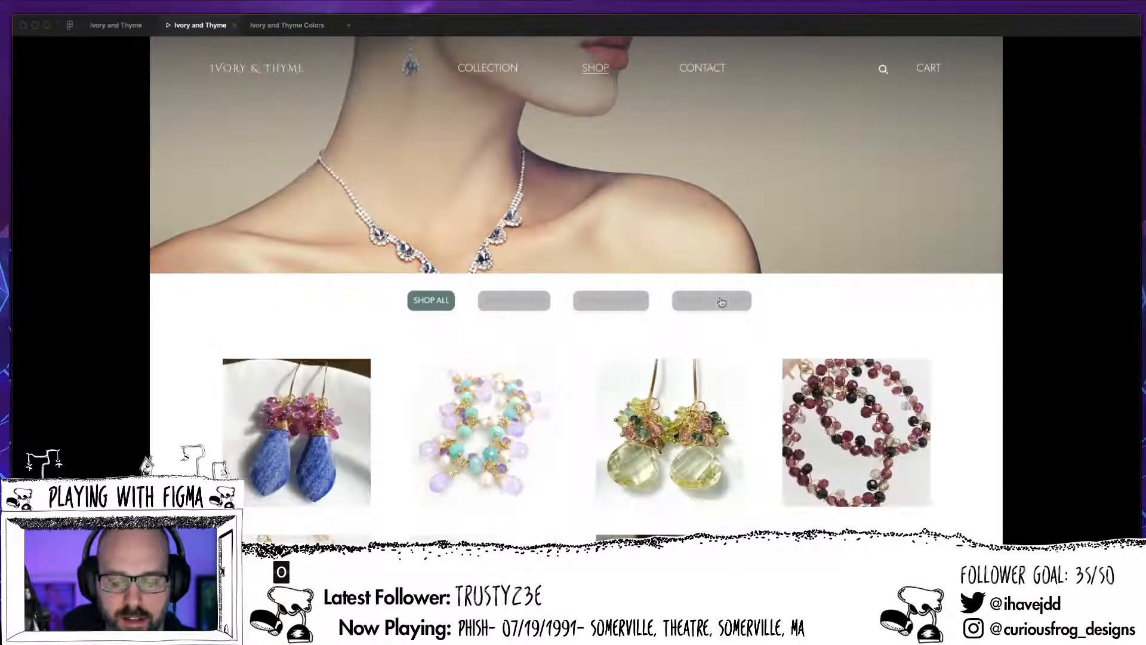
click(716, 310)
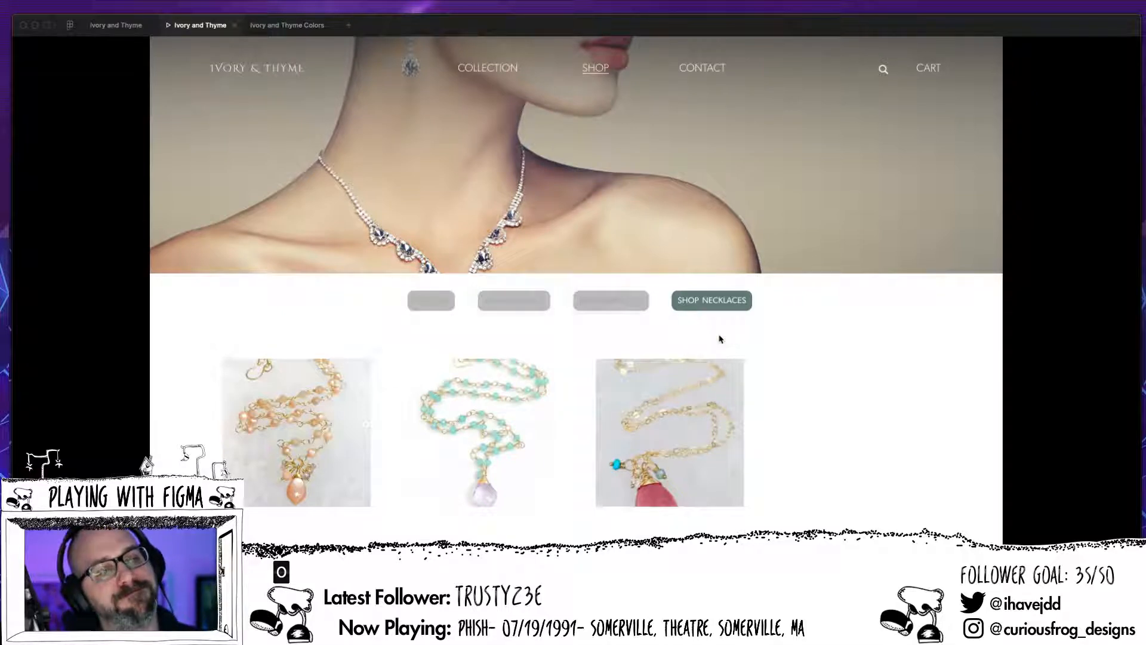
click(119, 25)
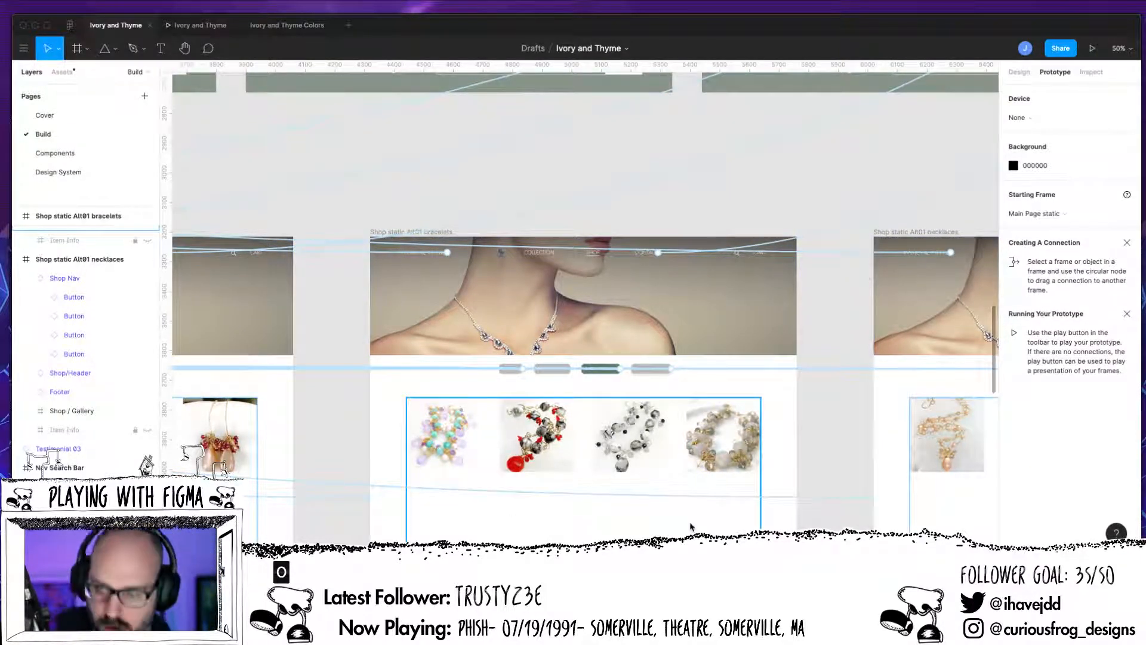
Step: Hide the prototype connections and copy the Shop Nav from the Shop static Alt01 earrings/hover frame
key(shift+e)
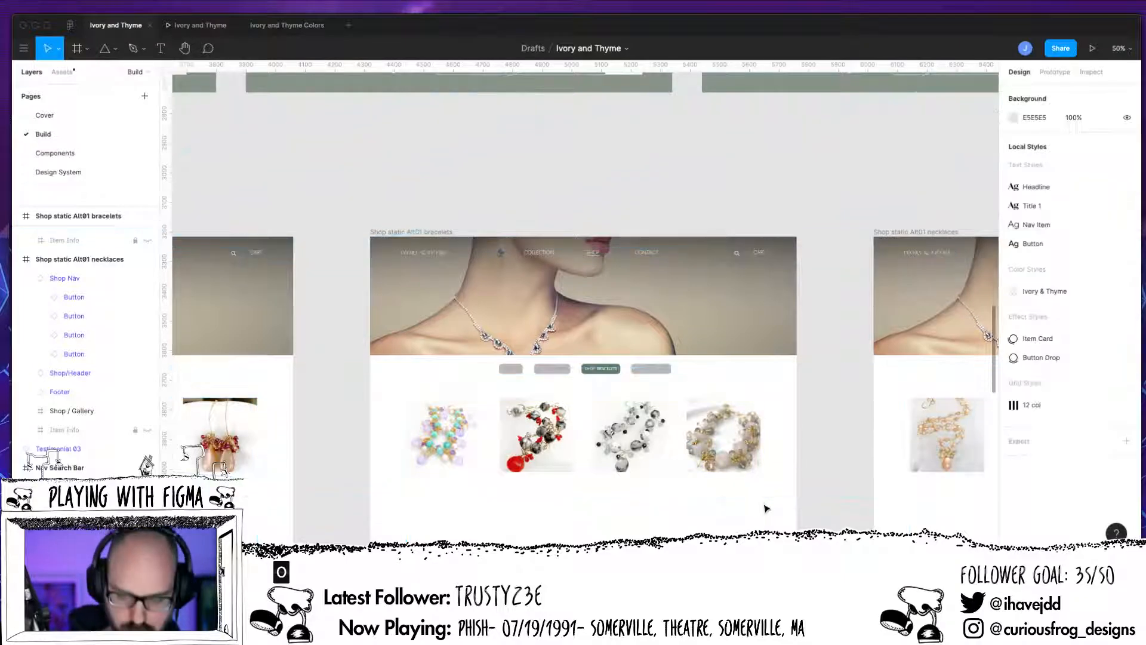
scroll(766, 508, down, 8)
drag(594, 480, 792, 488)
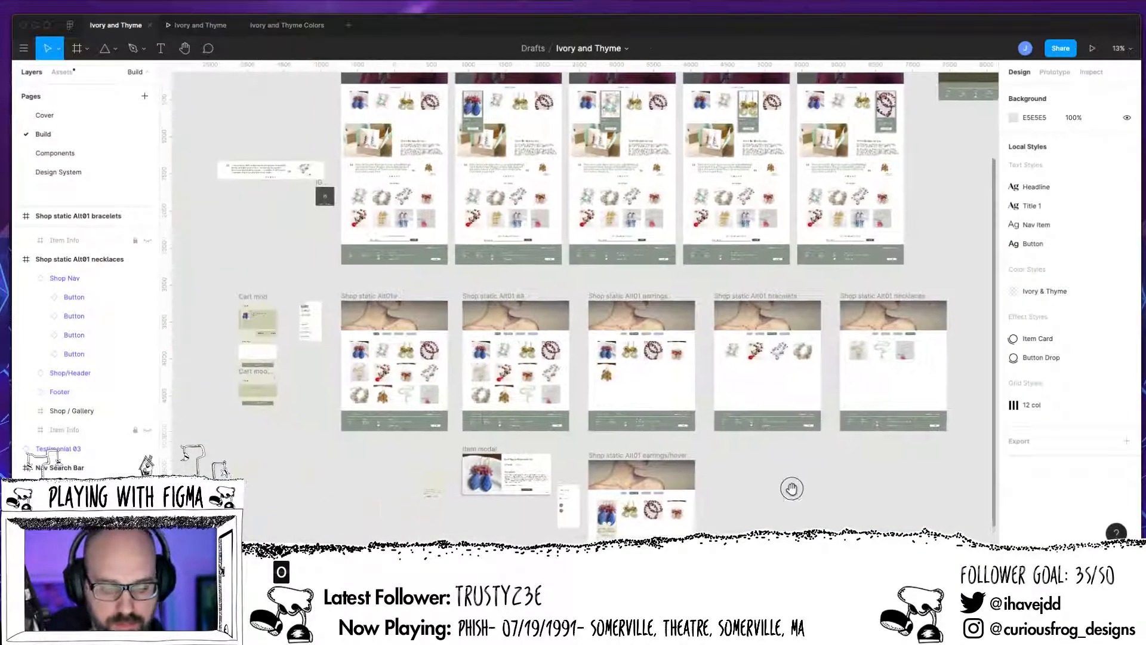
scroll(760, 496, up, 5)
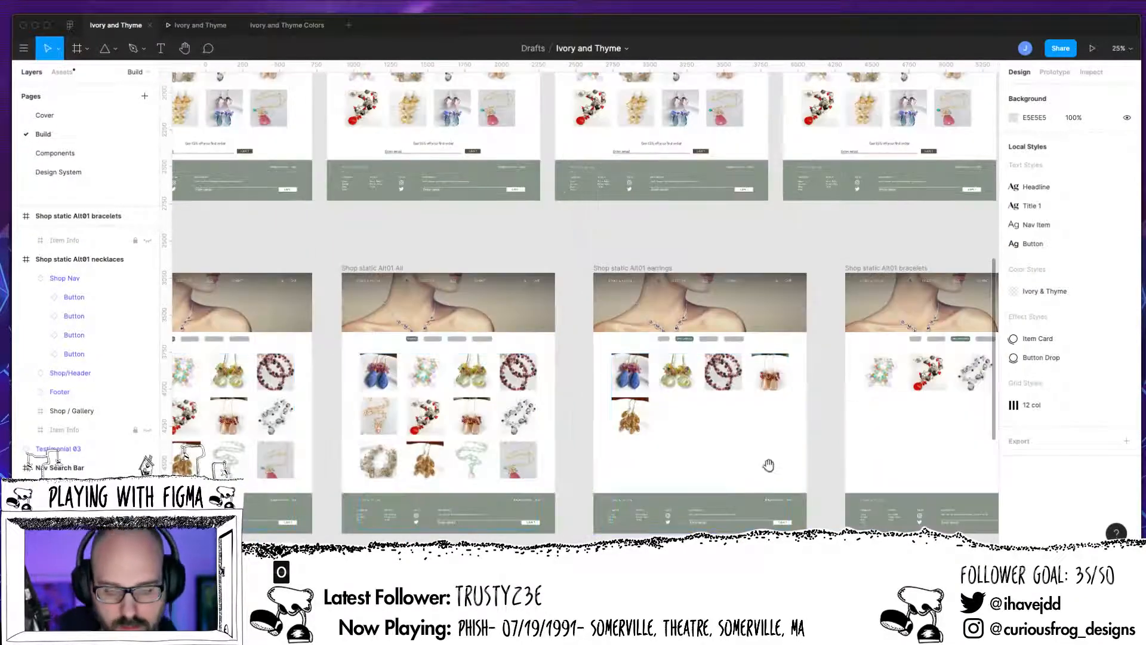
scroll(768, 465, down, 5)
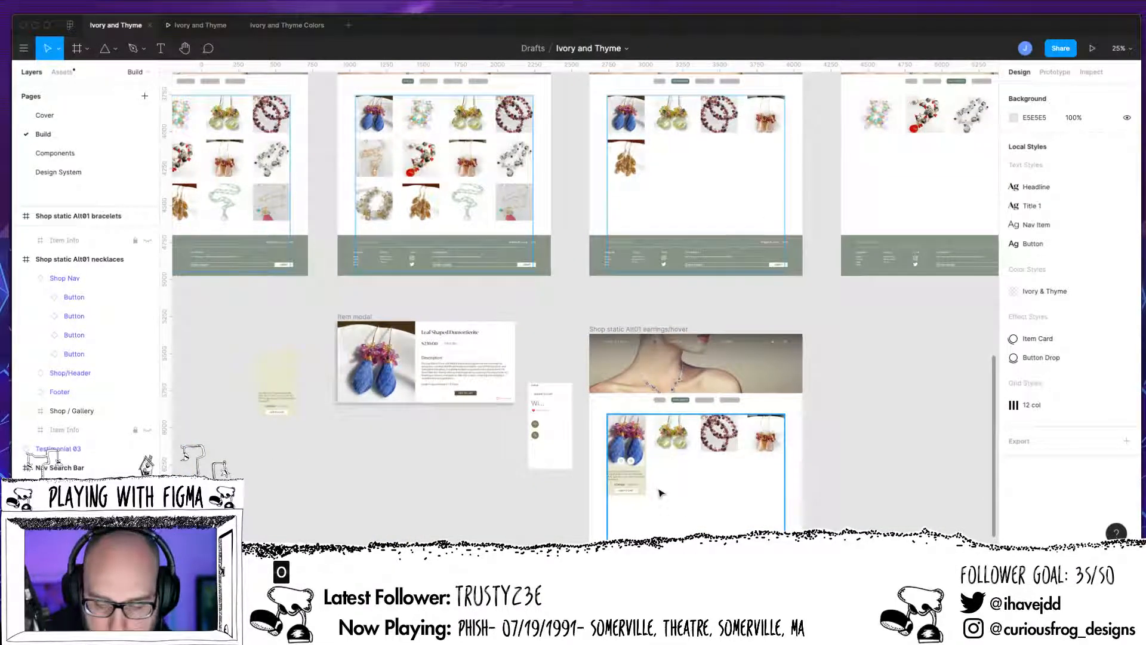
click(706, 401)
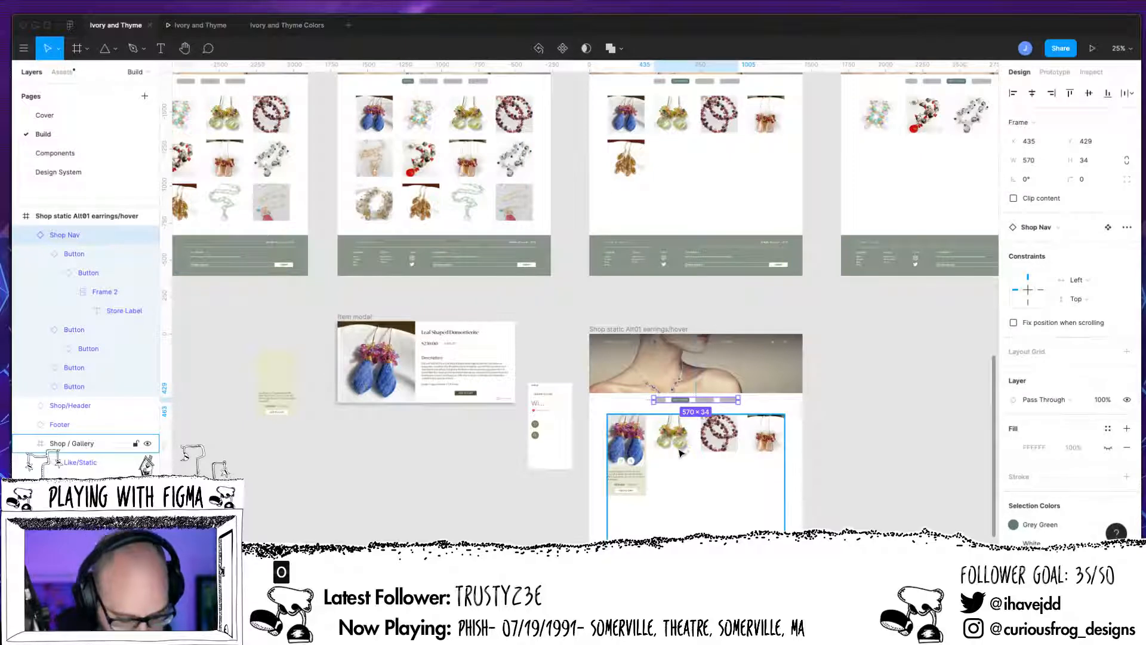
scroll(656, 329, up, 4)
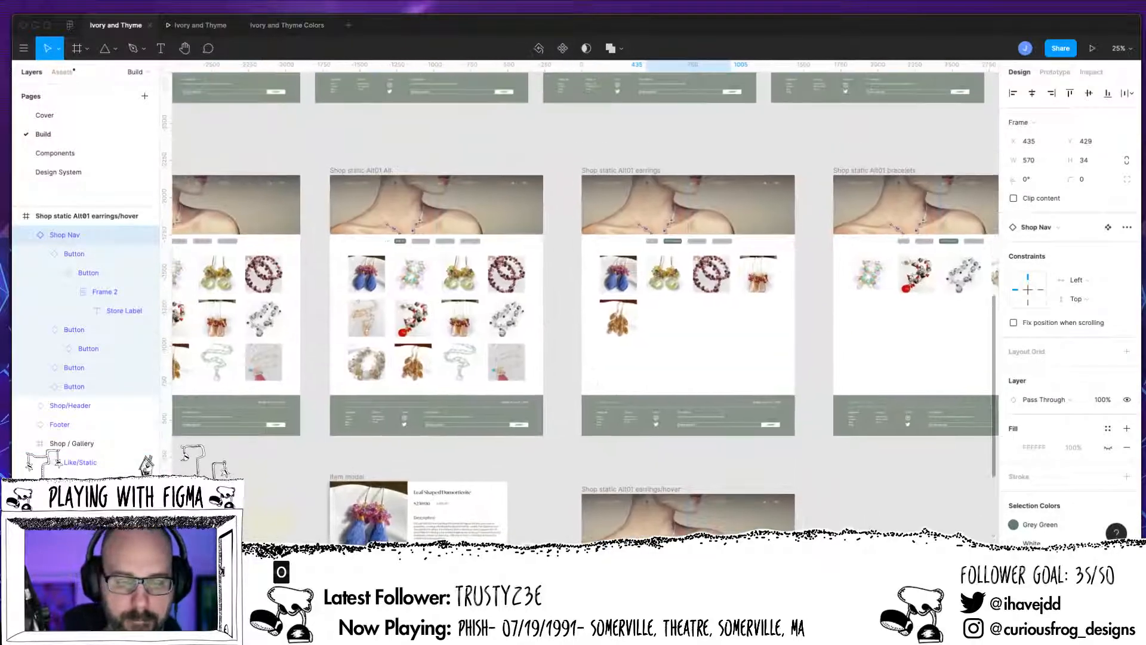
Step: Delete the Shop Nav from the Shop static Alt01 All, earrings and bracelets frames together
click(477, 263)
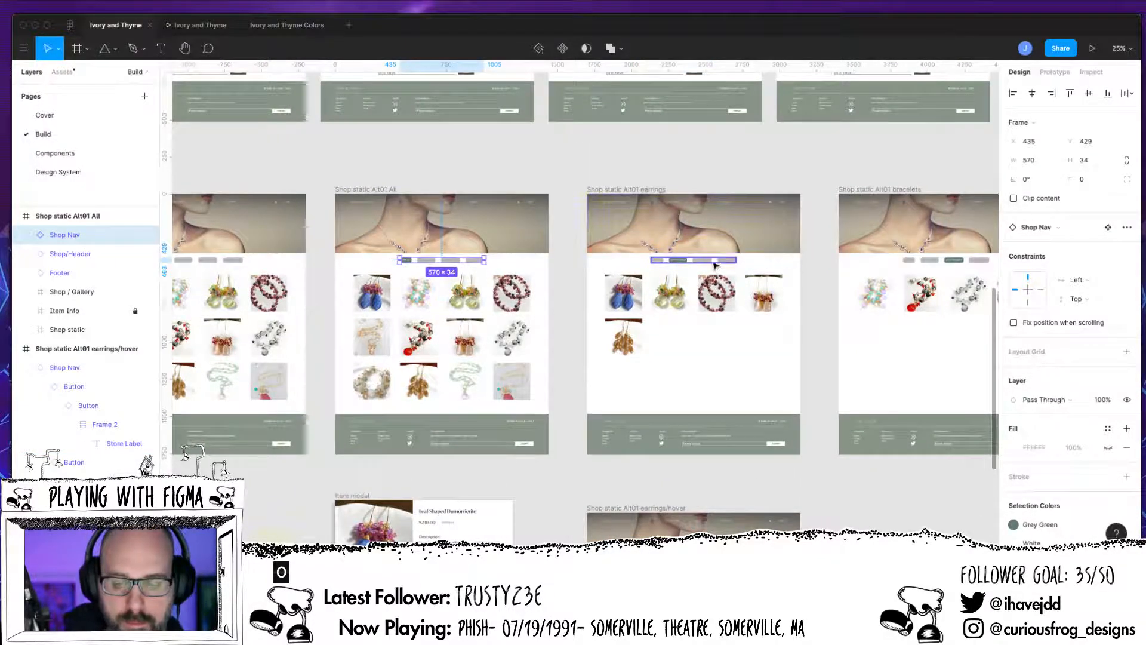
shift+click(710, 261)
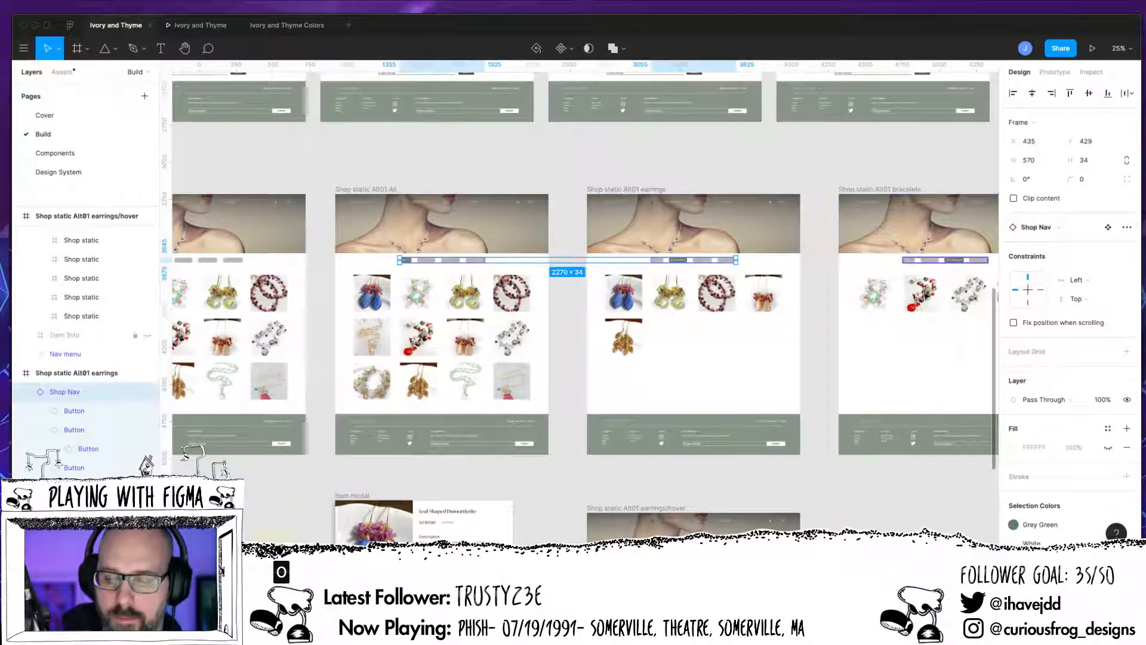
shift+click(945, 260)
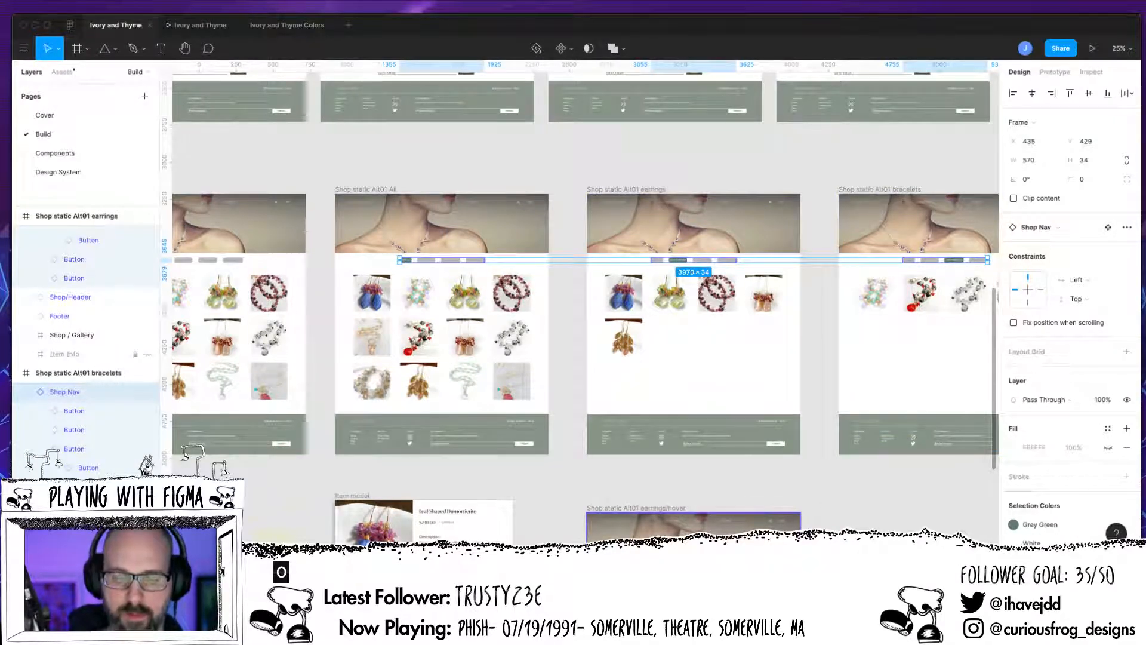
key(Delete)
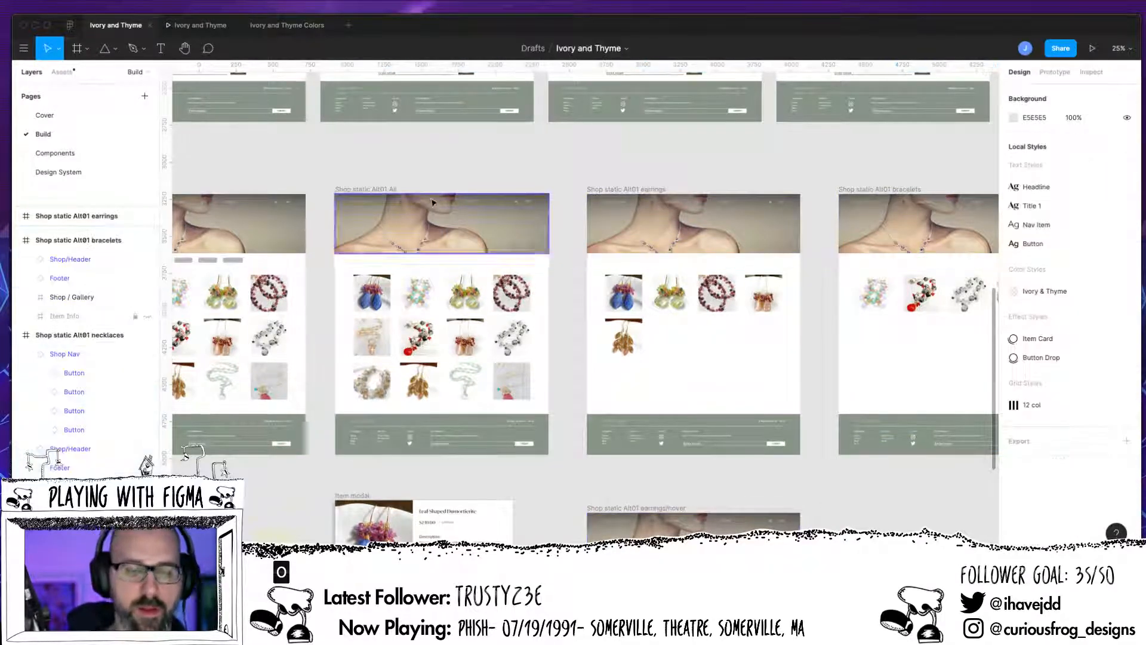
Step: Paste the copied Shop Nav into the Shop static Alt01 All, earrings and bracelets frames
click(454, 414)
key(ctrl+v)
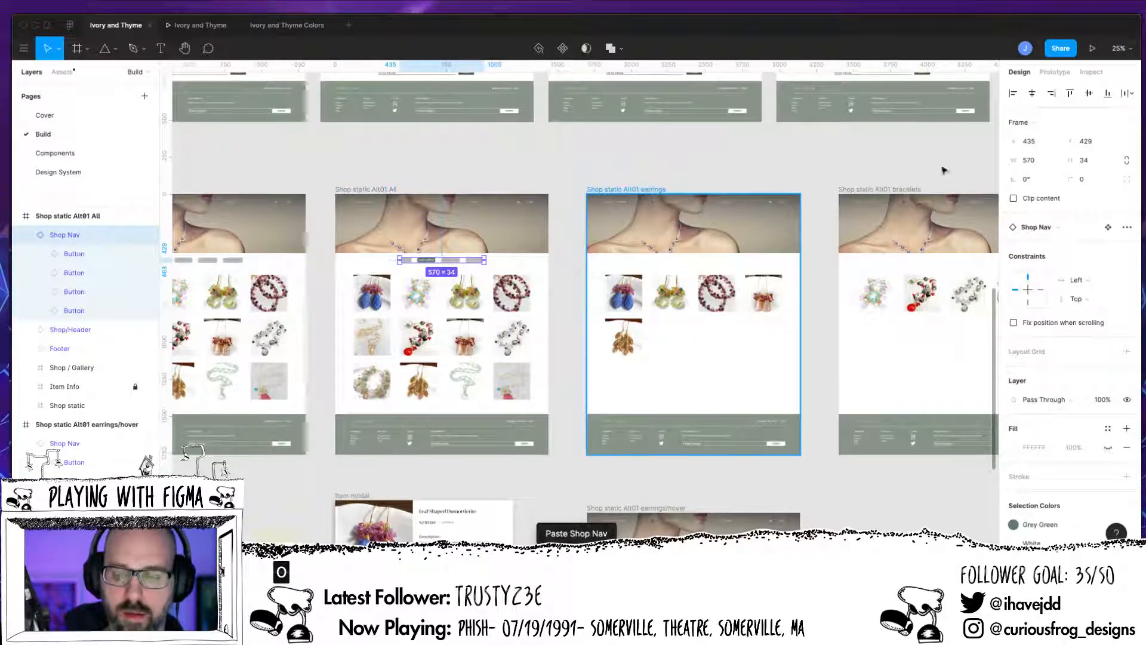
key(ctrl+v)
click(894, 197)
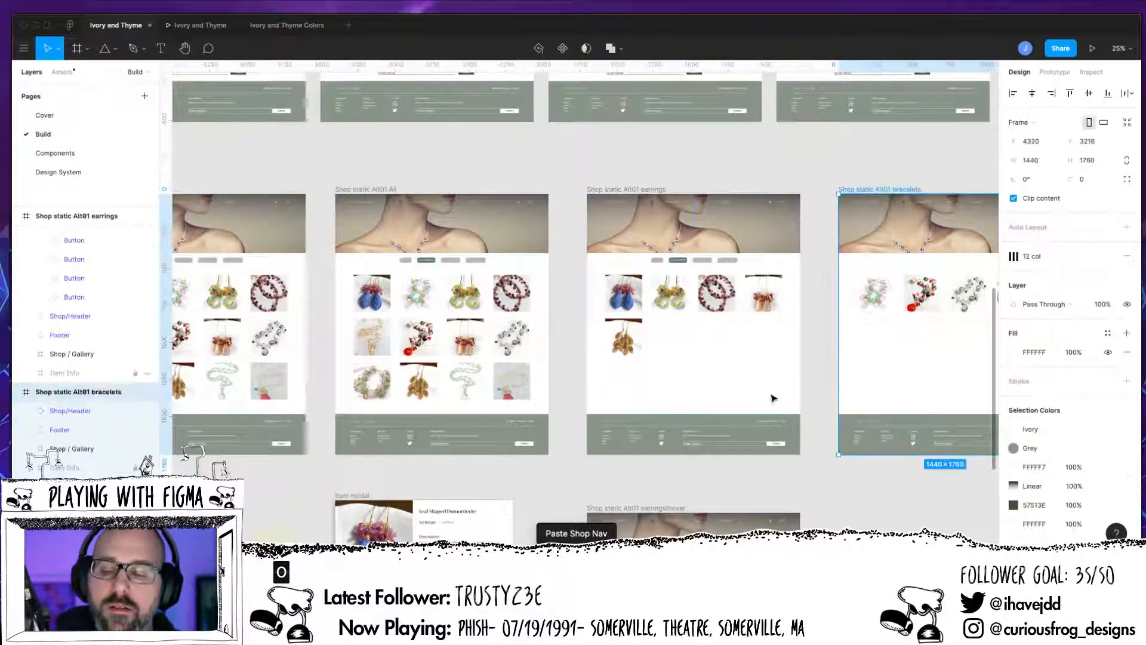
key(ctrl+v)
click(271, 482)
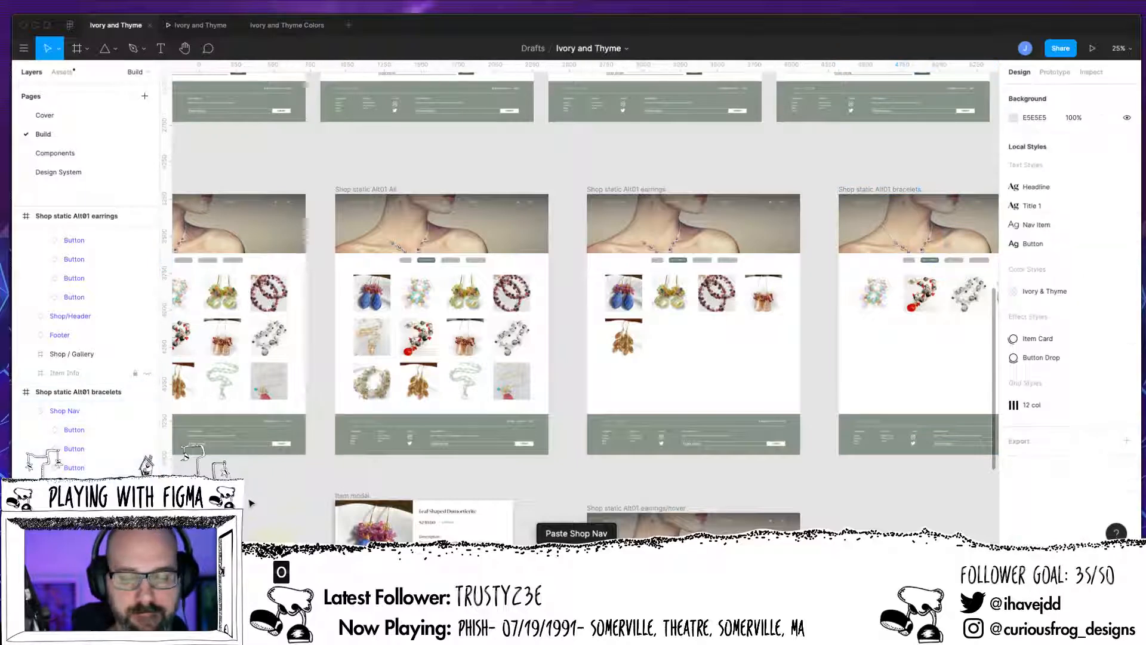
Step: Replace the Shop Nav in the Shop static Alt01a frame with the copied one
scroll(439, 492, left, 5)
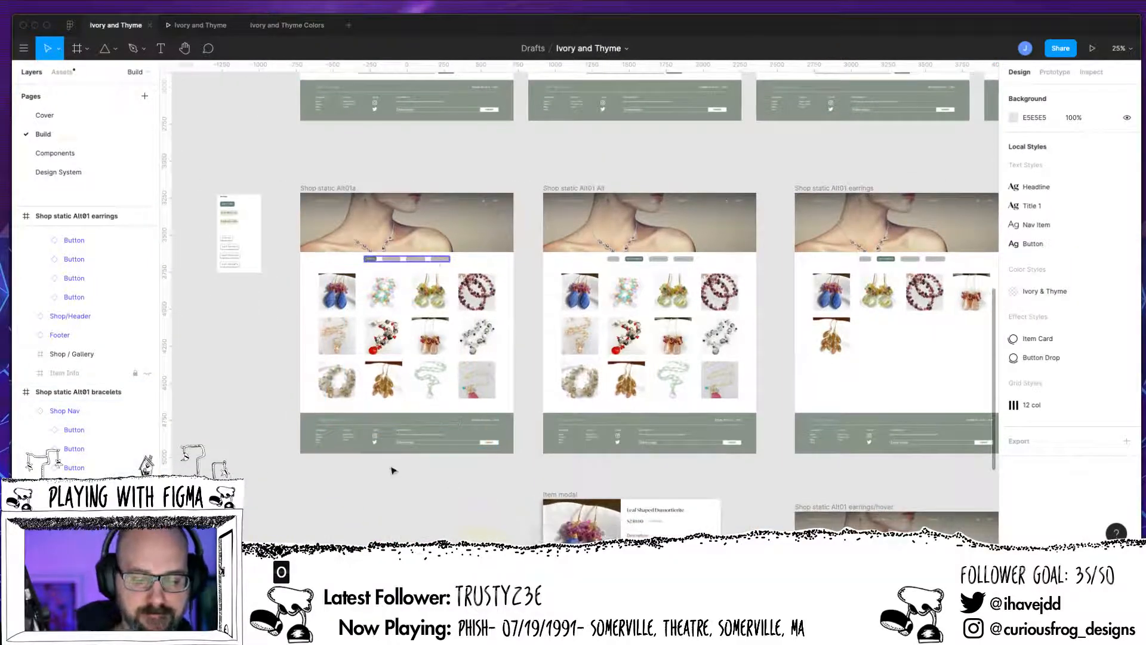
key(ctrl+v)
key(Delete)
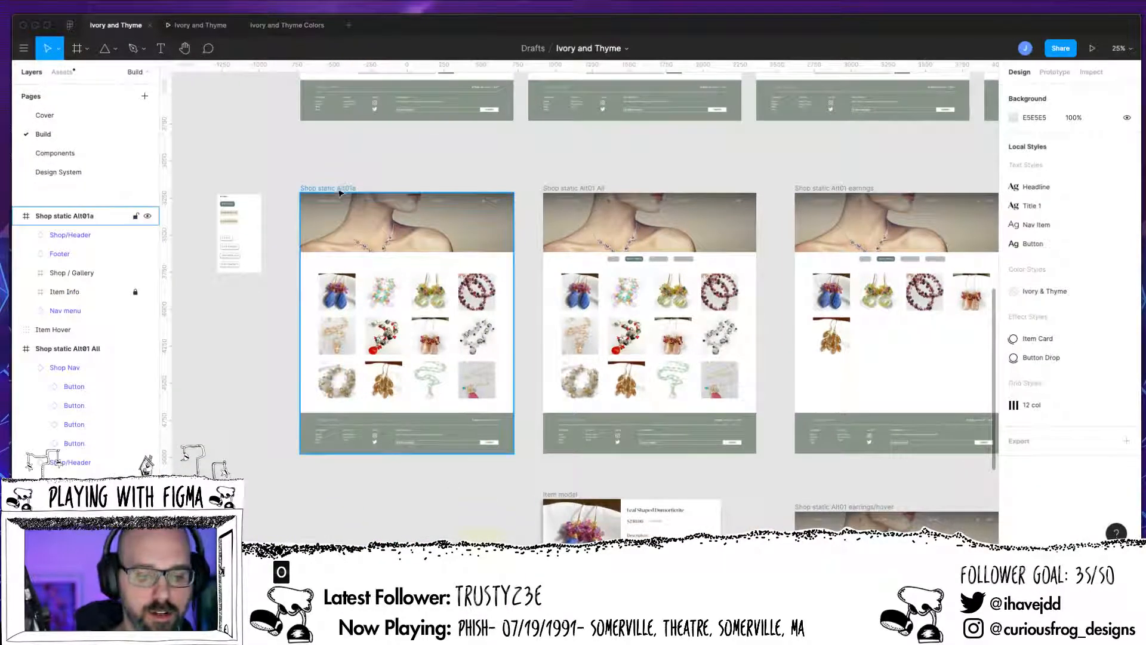
click(405, 272)
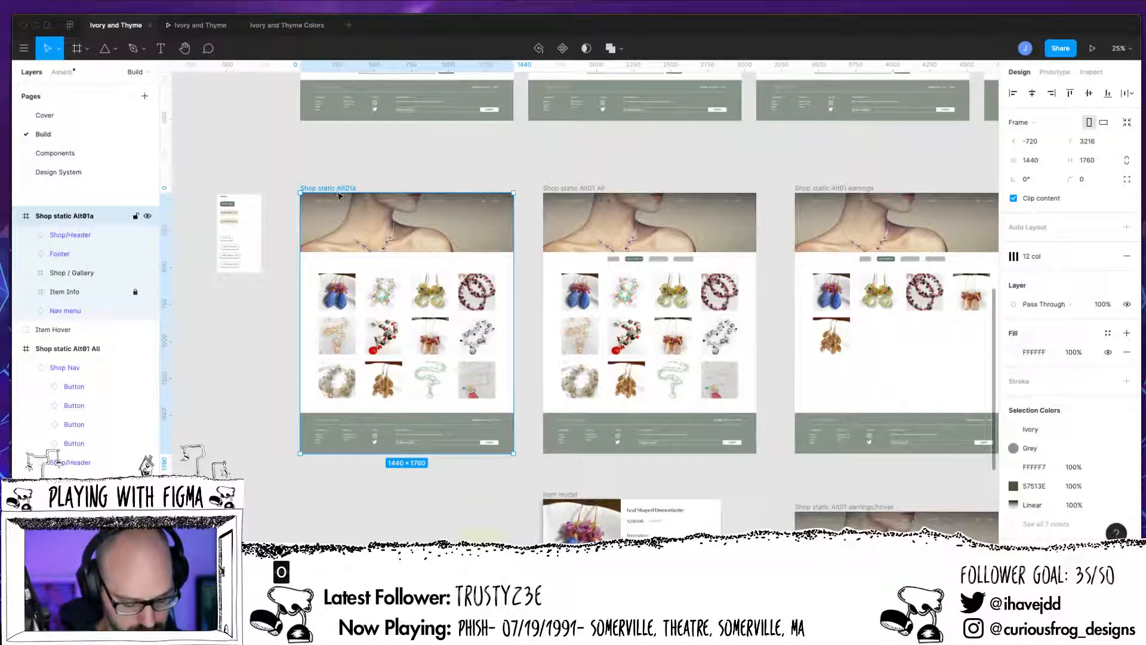
key(ctrl+v)
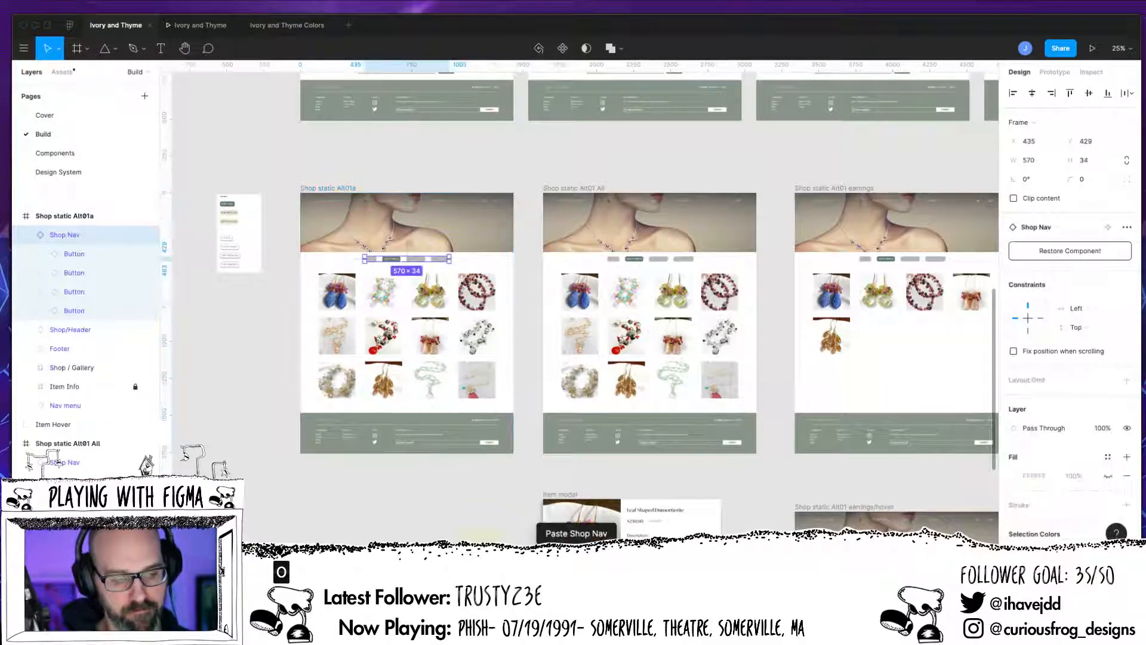
Step: Expand the nested layers of the third and fourth Alt01a Shop Nav buttons and examine the pasted navigation up close
click(41, 311)
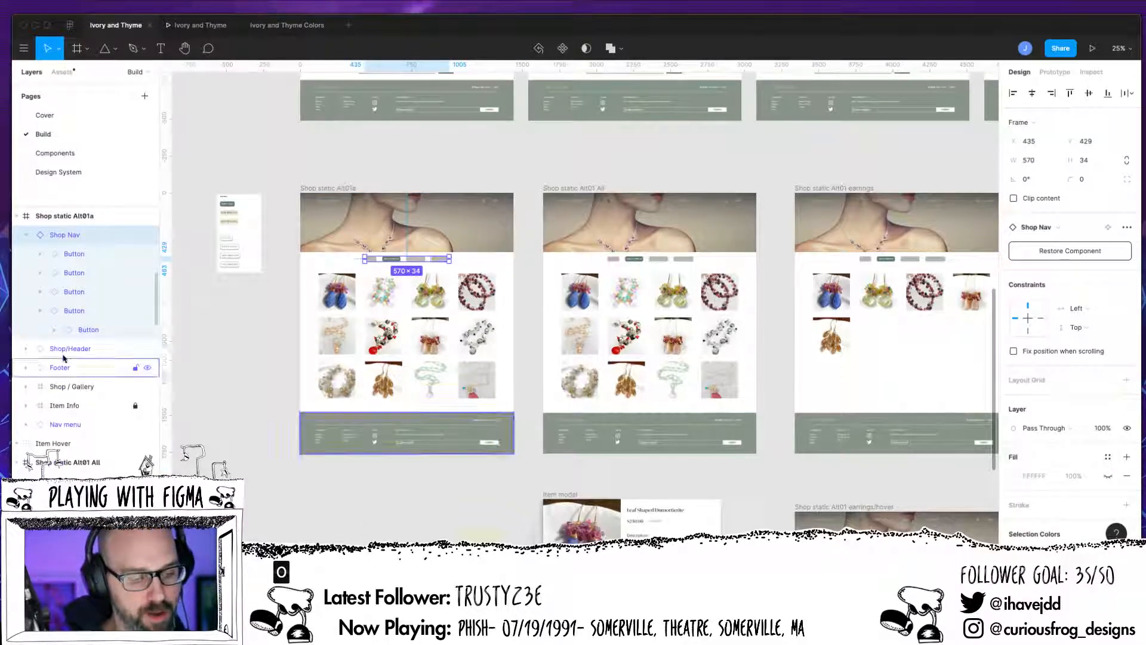
click(54, 330)
click(68, 349)
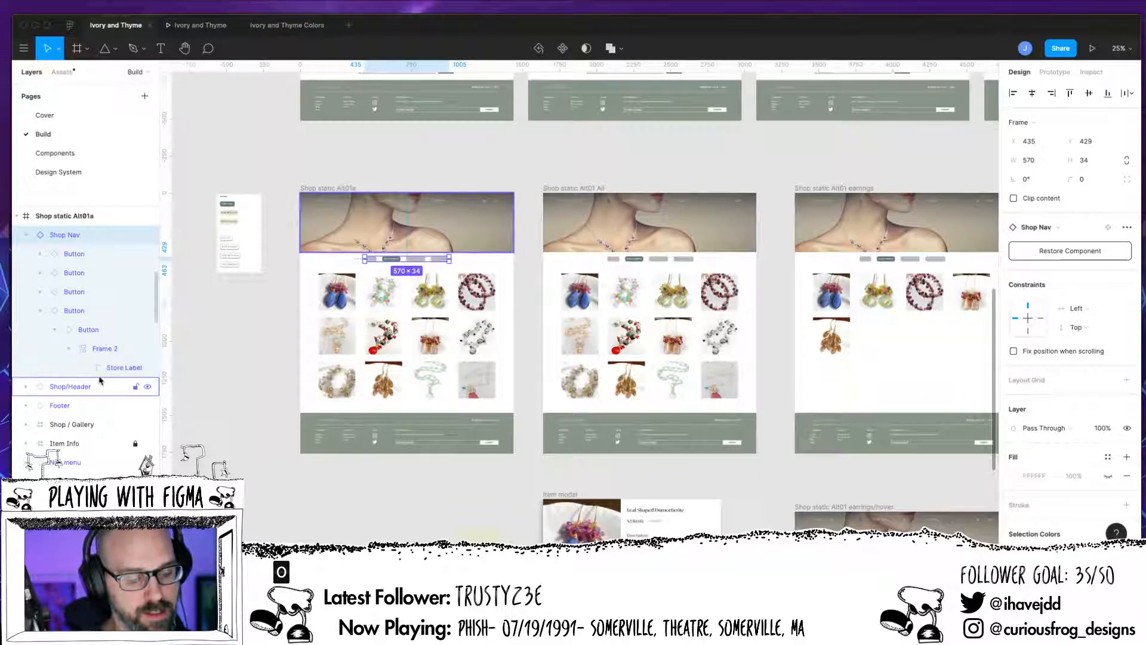
click(40, 291)
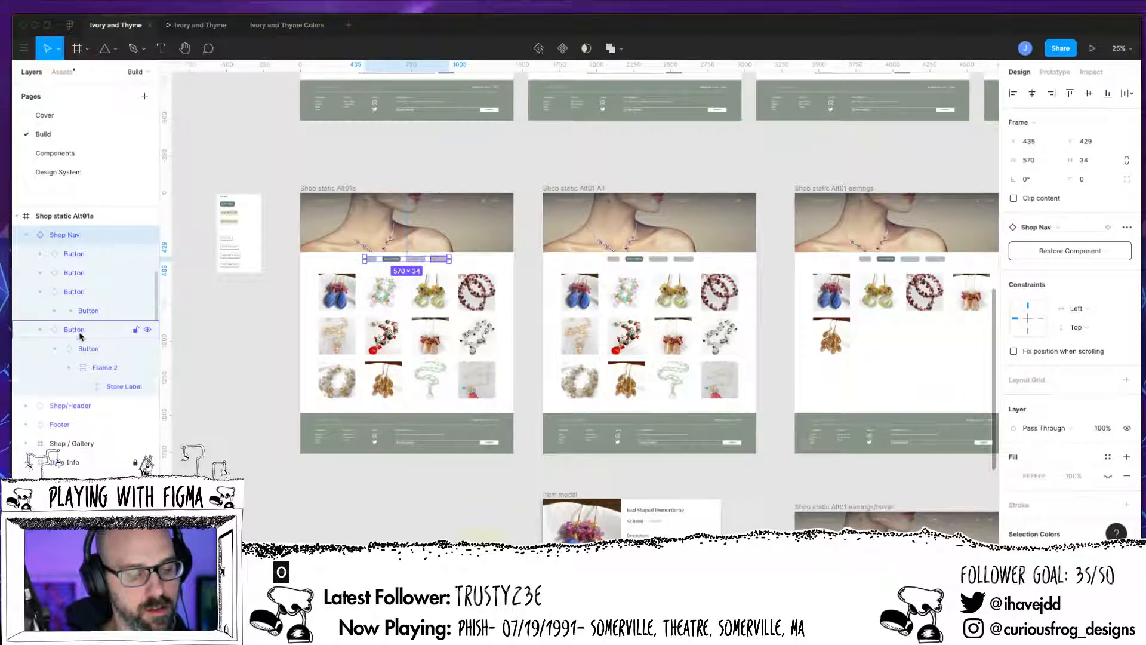
click(54, 311)
click(69, 329)
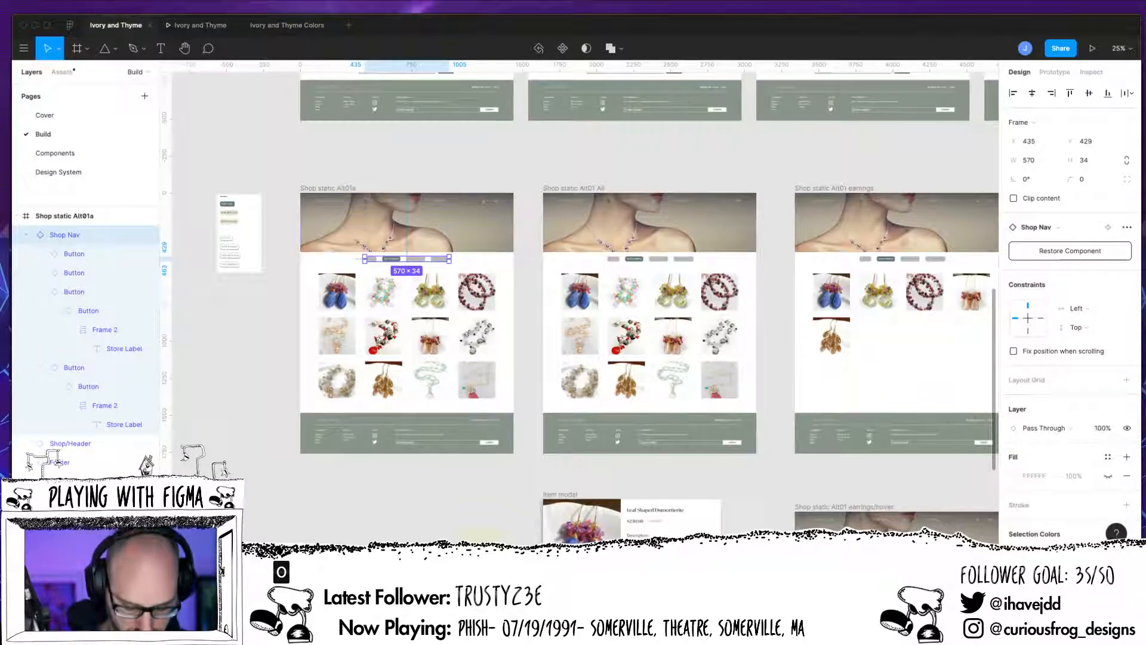
scroll(578, 308, up, 5)
drag(406, 357, 995, 542)
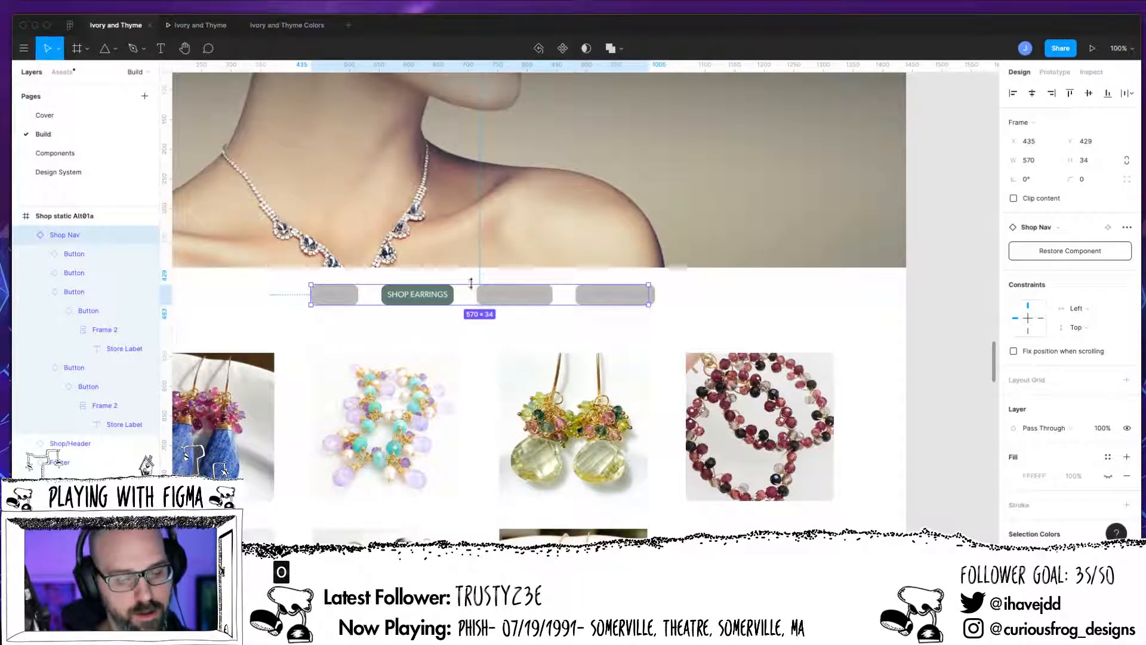
click(447, 324)
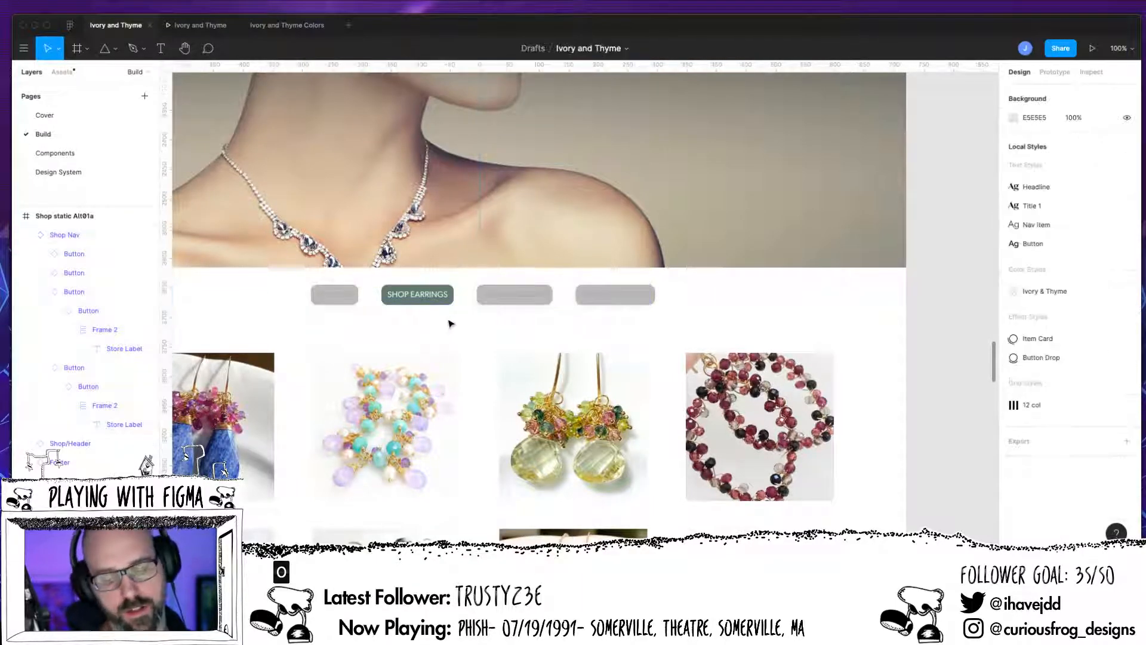
Step: Select the first category button inside the Shop Nav of the Shop static Alt01 All frame
scroll(466, 325, up, 3)
scroll(857, 320, right, 8)
scroll(851, 327, right, 10)
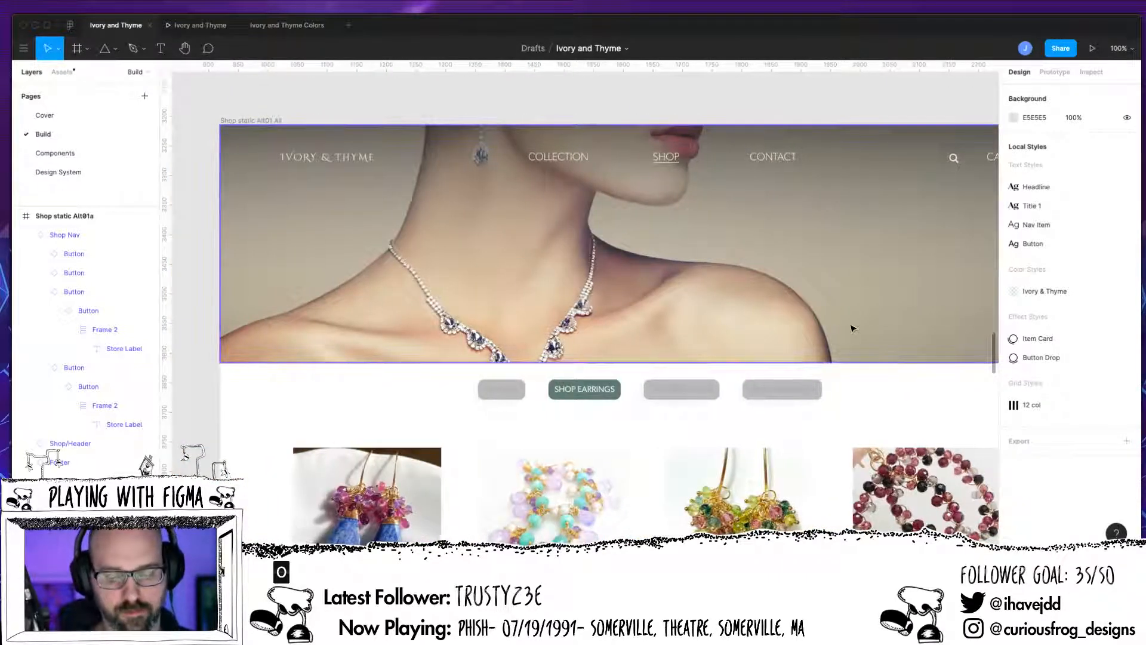
click(512, 399)
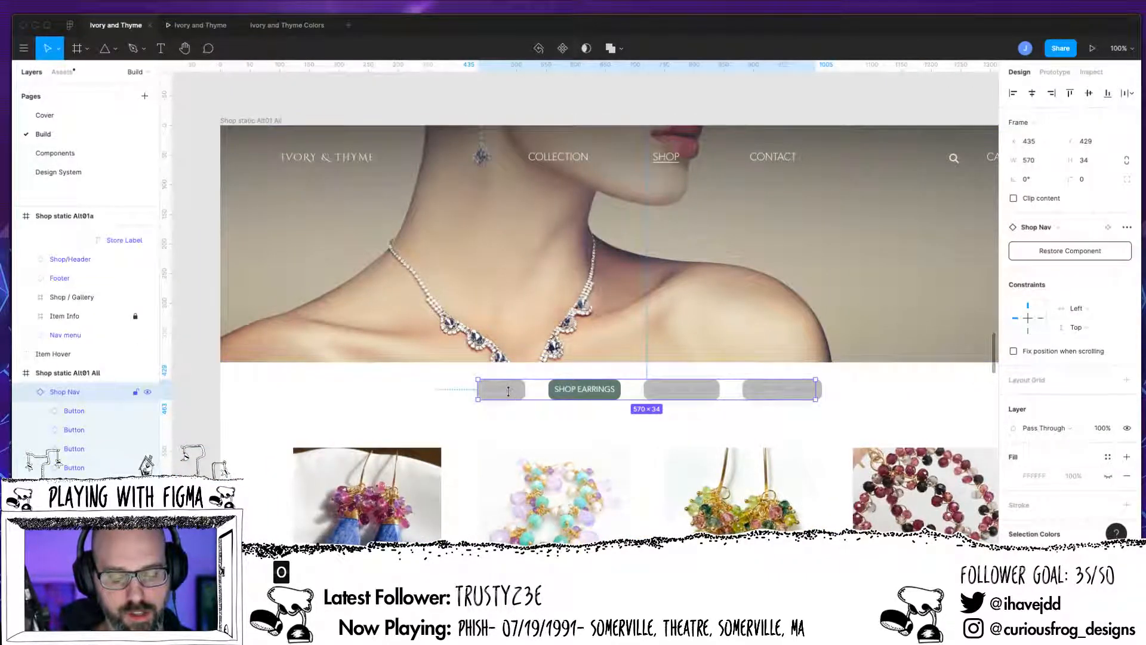
scroll(511, 399, up, 1)
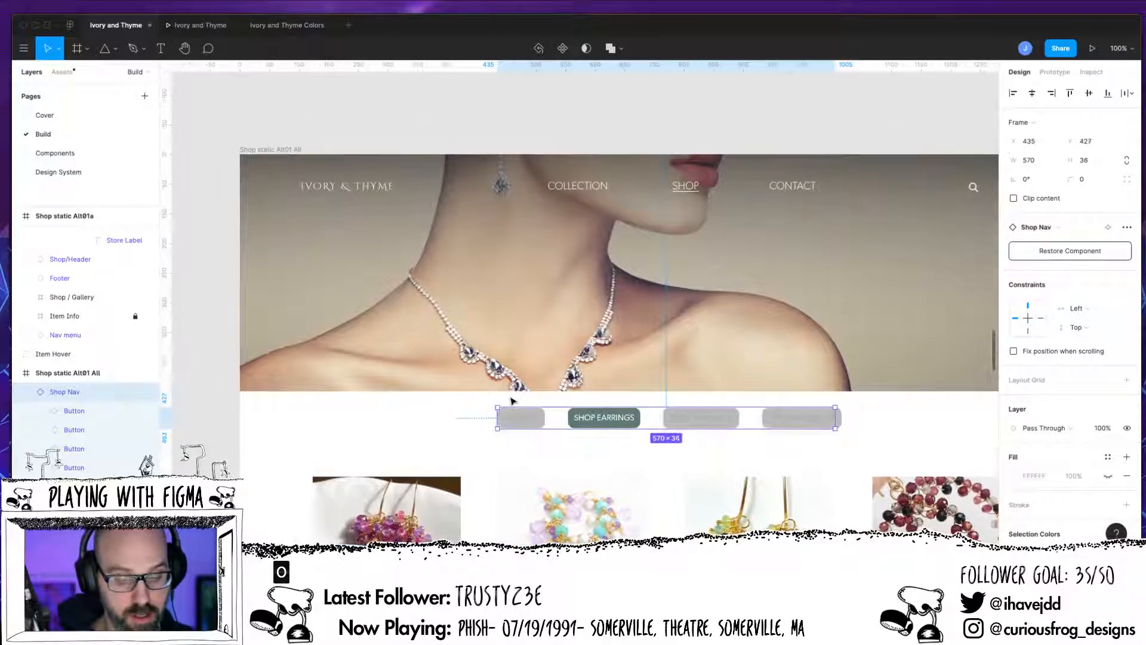
drag(514, 408, 514, 407)
click(520, 426)
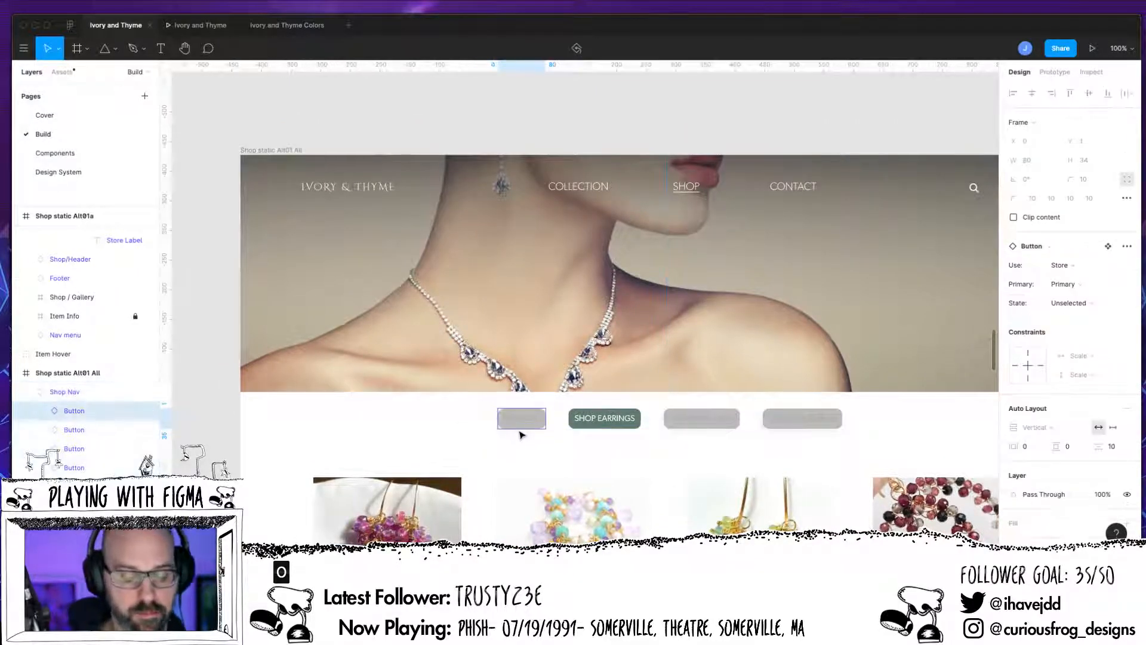
Step: Try to change the State variant of the button nested inside the All frame's first category button
click(41, 411)
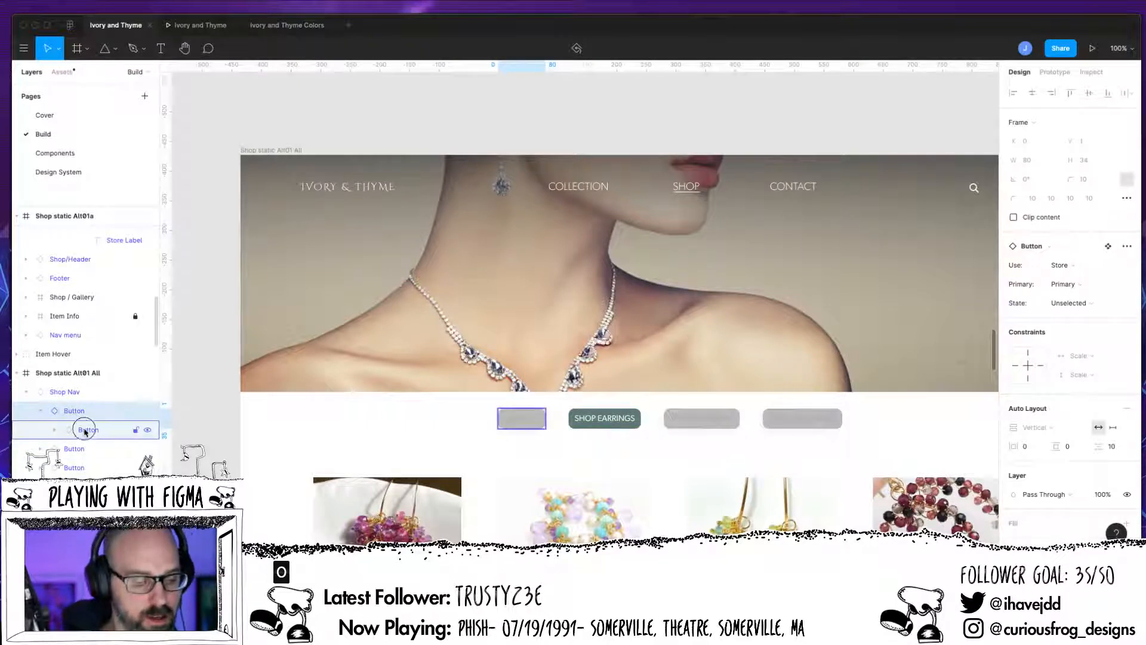
click(82, 435)
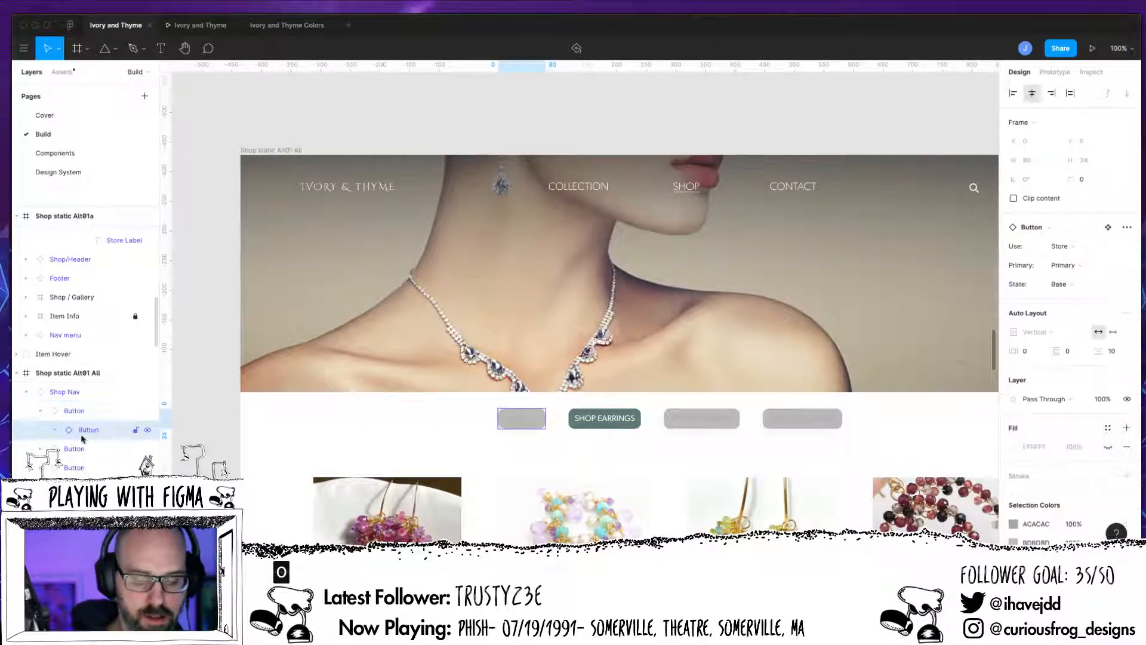
click(1066, 285)
click(1086, 256)
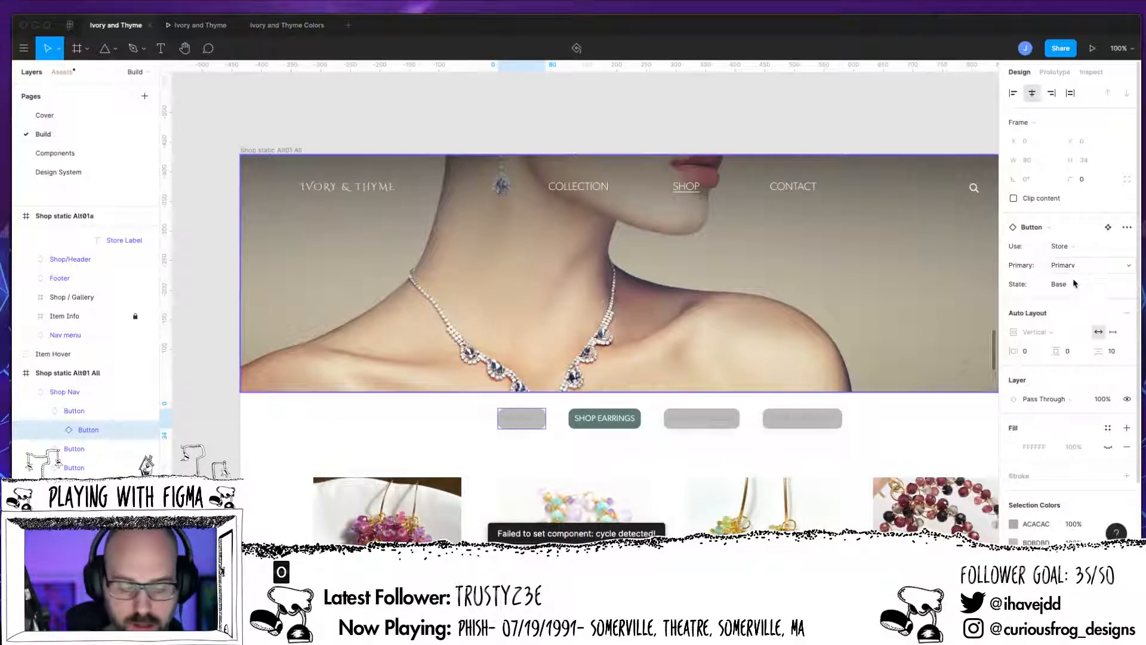
Step: Set the State variant of the All frame's first category button to Selected
click(77, 412)
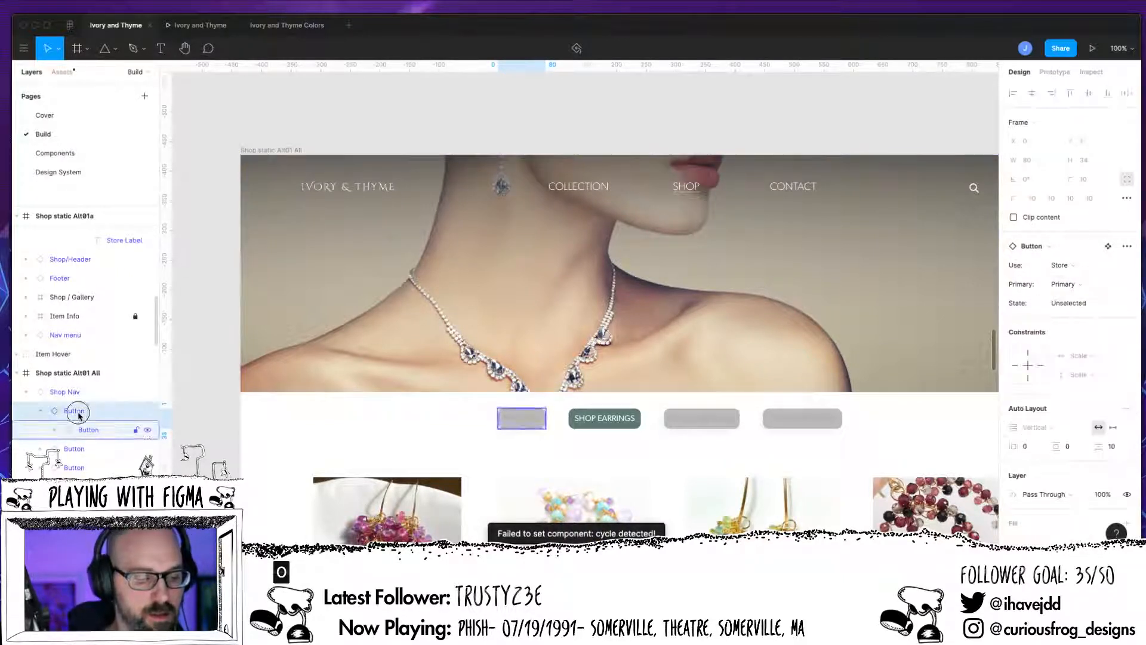
click(1082, 306)
click(1080, 292)
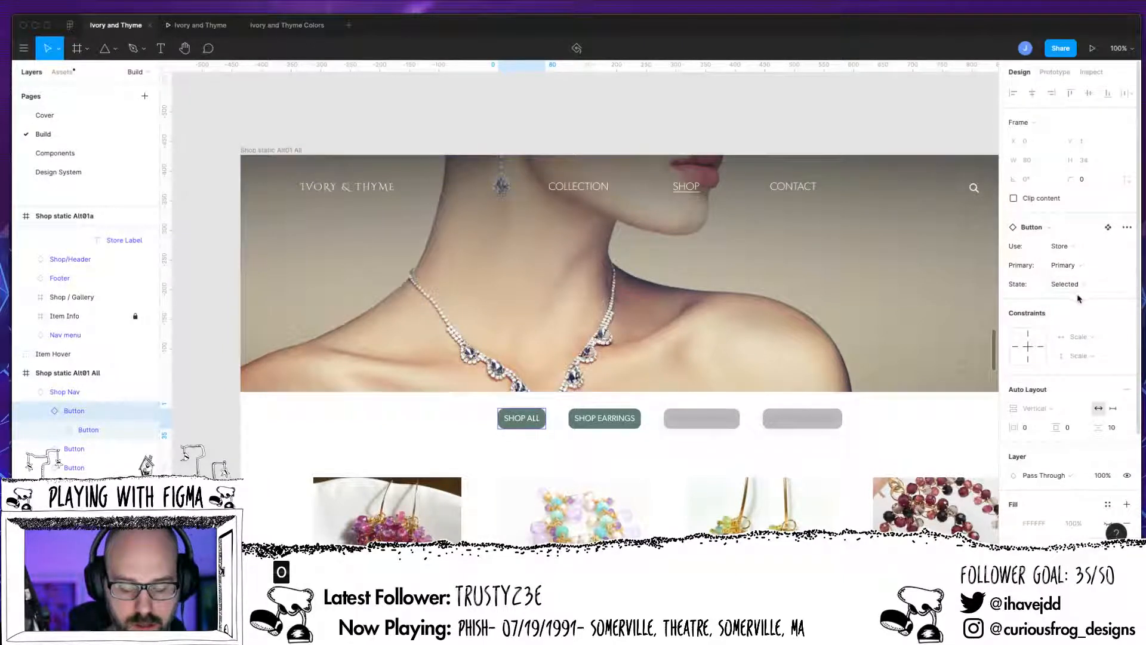
Step: Set the State variant of the SHOP EARRINGS button in the All frame to Unselected
click(626, 418)
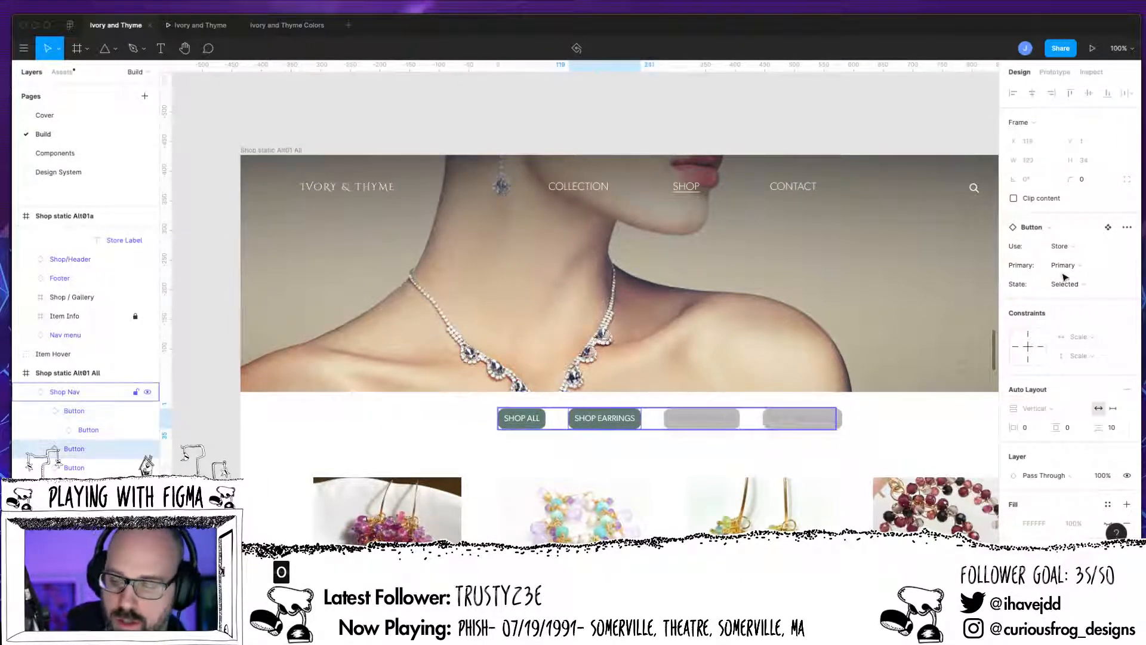
click(1078, 289)
click(1080, 303)
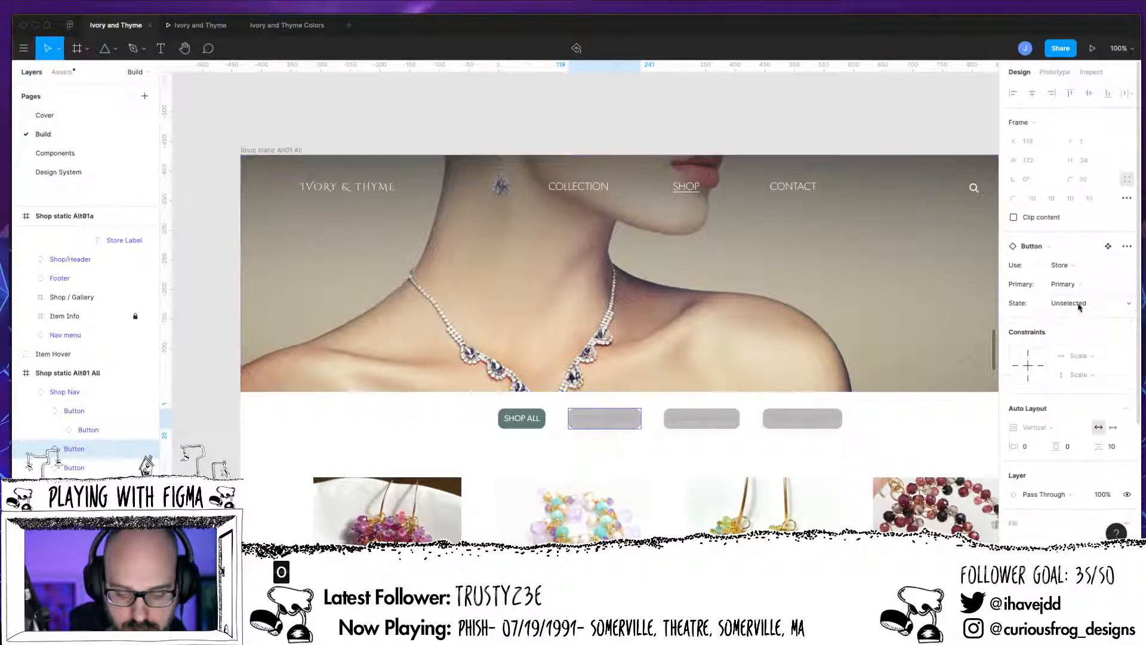
scroll(803, 441, left, 5)
scroll(804, 442, down, 2)
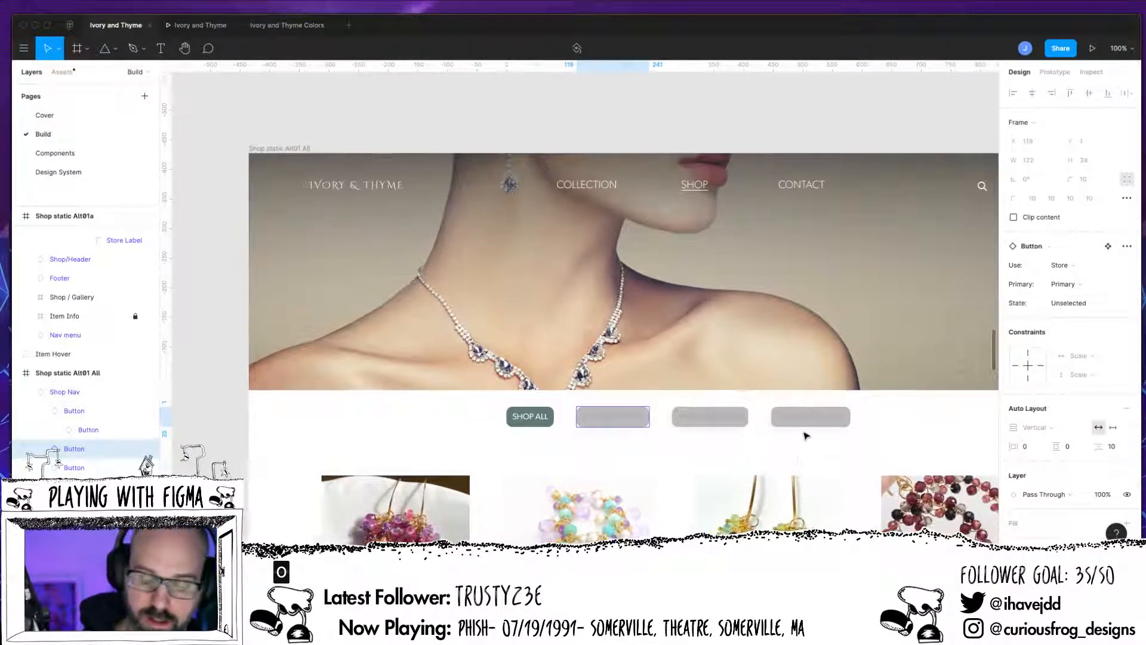
Step: Set the State variant of the first category button in the Shop static Alt01a frame's Shop Nav to Selected
scroll(554, 454, down, 3)
scroll(554, 454, left, 2)
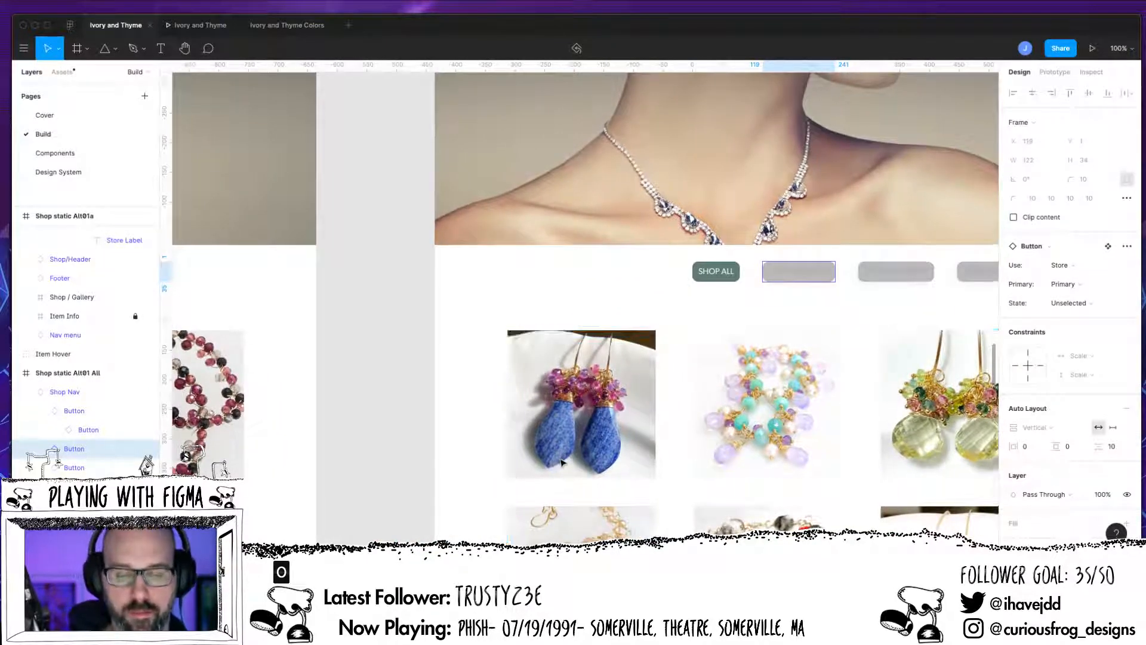
scroll(560, 460, up, 2)
scroll(561, 462, right, 5)
scroll(562, 465, right, 6)
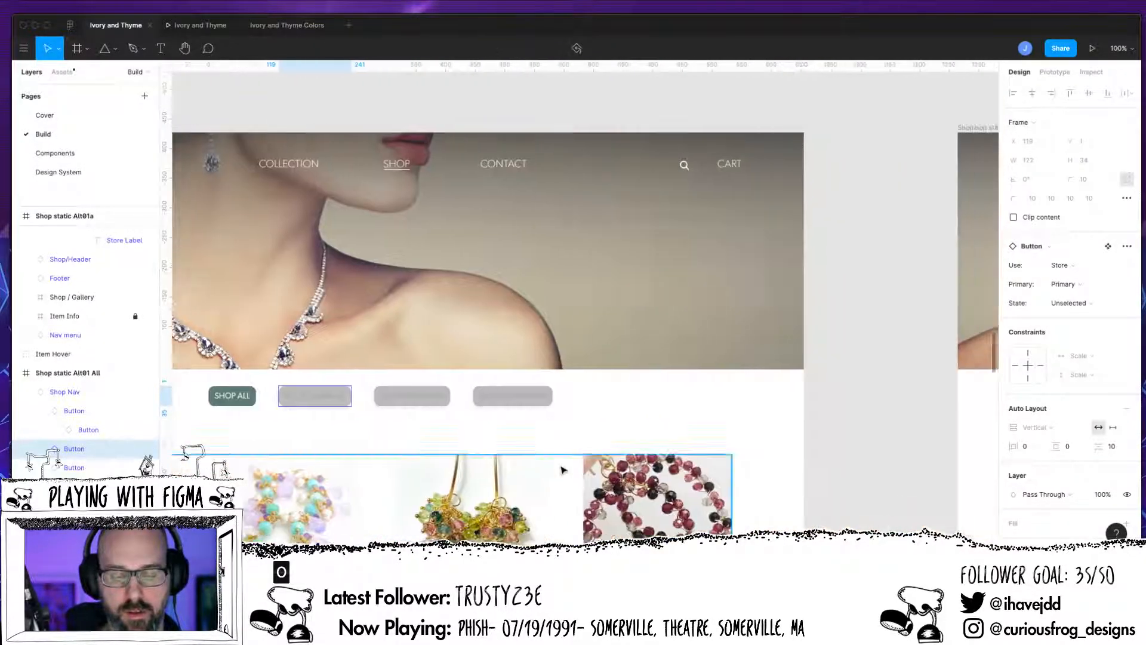
scroll(561, 472, left, 7)
scroll(561, 474, left, 14)
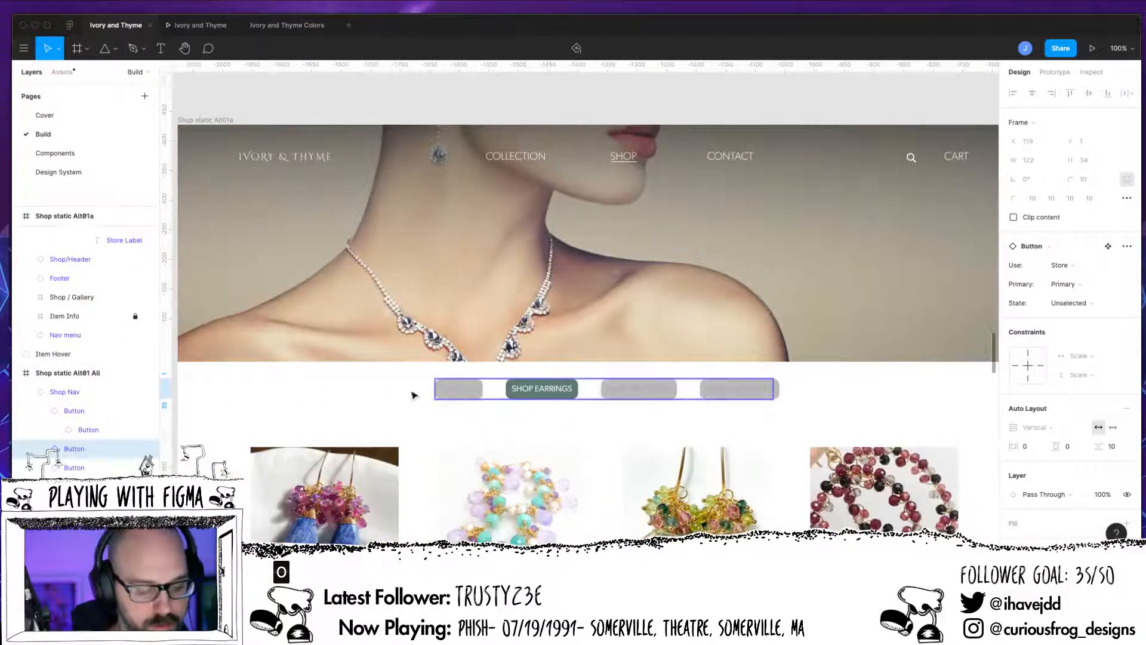
click(453, 397)
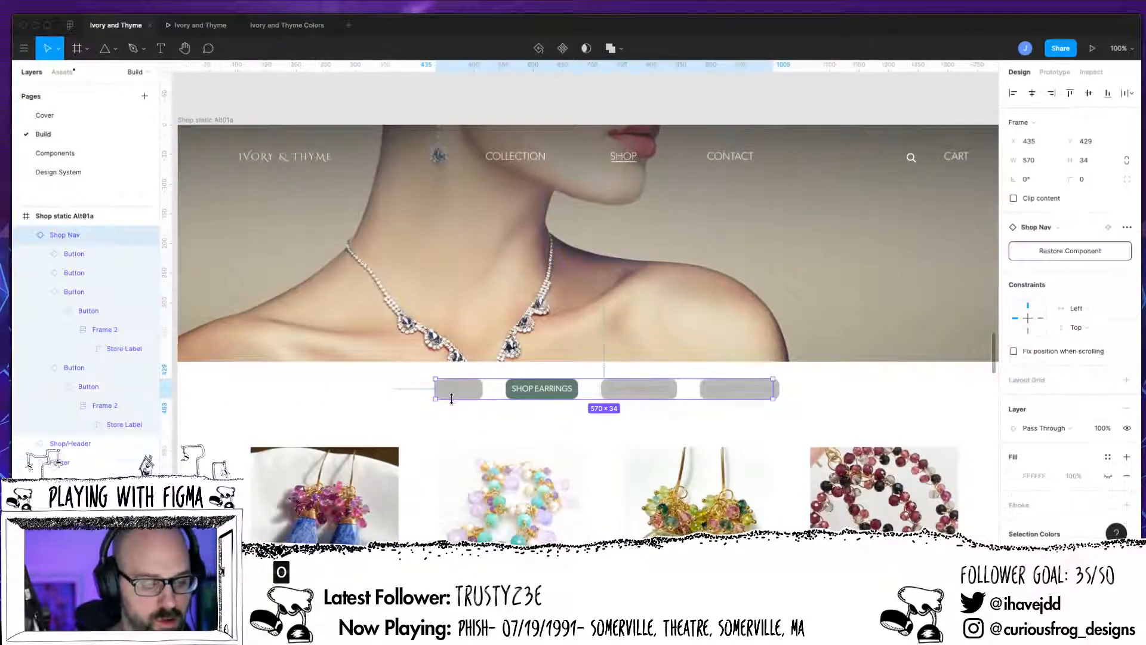
click(74, 254)
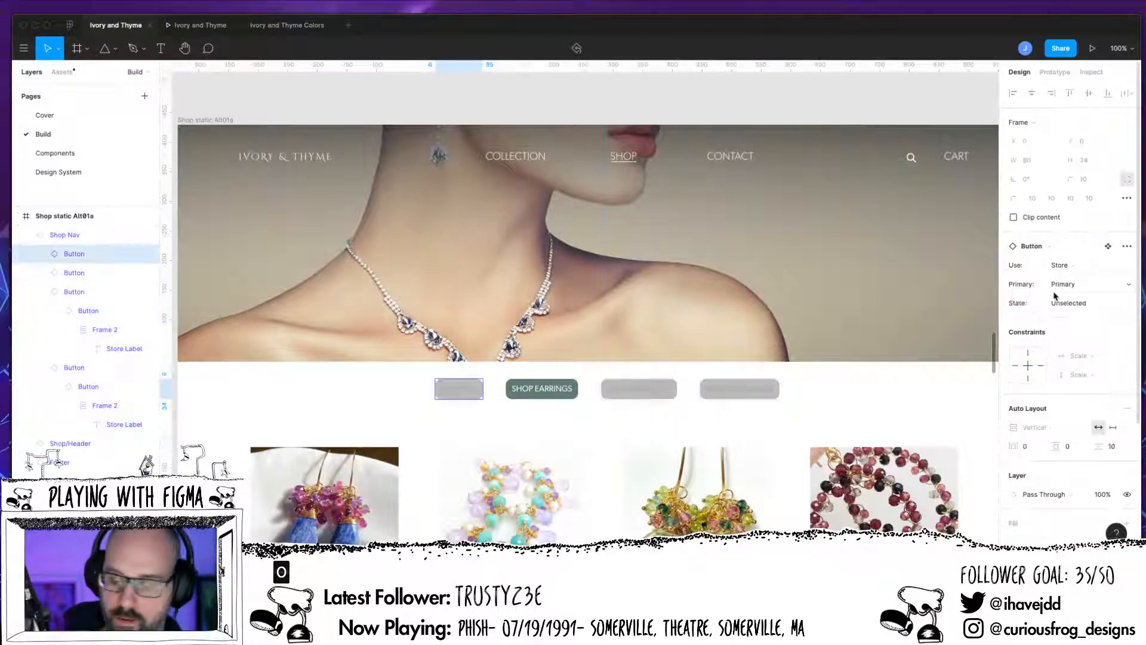
click(1118, 298)
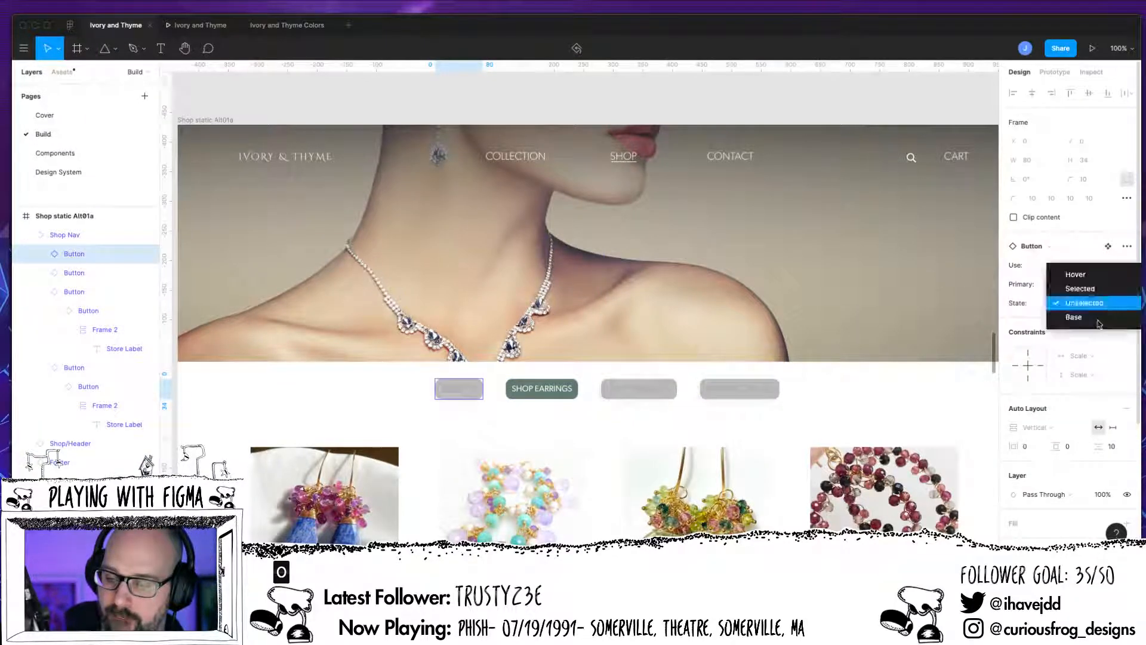
click(1081, 295)
Step: Set the State variant of the SHOP EARRINGS button in the Shop static Alt01a frame to Unselected
click(83, 273)
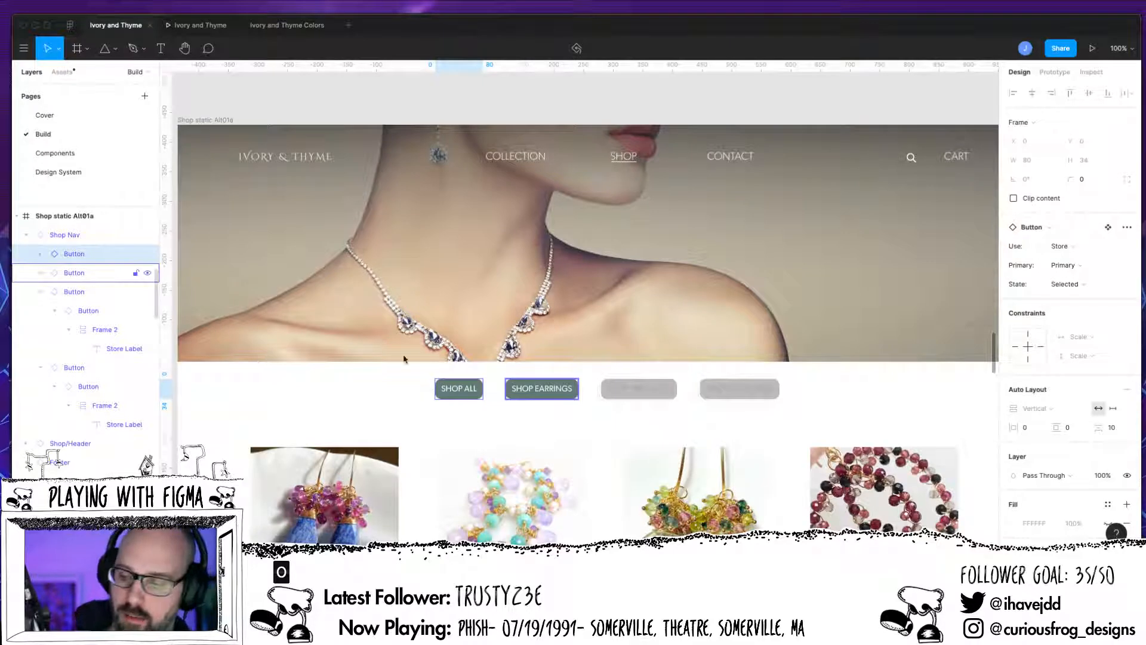
click(1076, 285)
click(1072, 296)
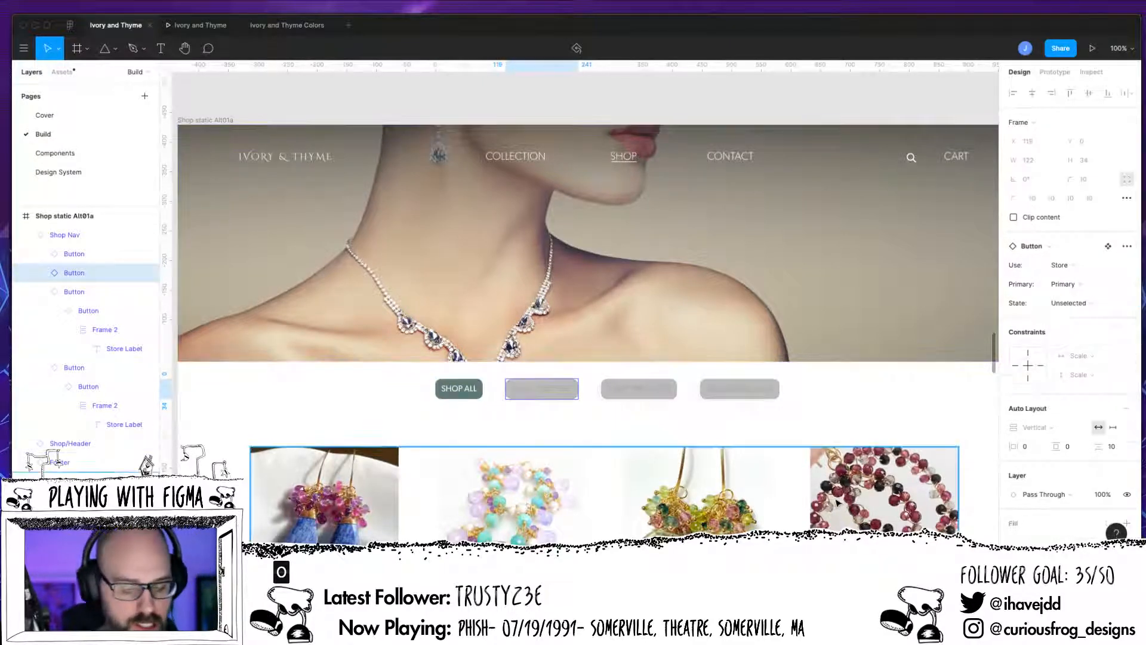
Step: Set the State variant of the SHOP EARRINGS button in the Shop static Alt01 bracelets frame's Shop Nav to Unselected
scroll(760, 394, right, 10)
scroll(760, 394, up, 3)
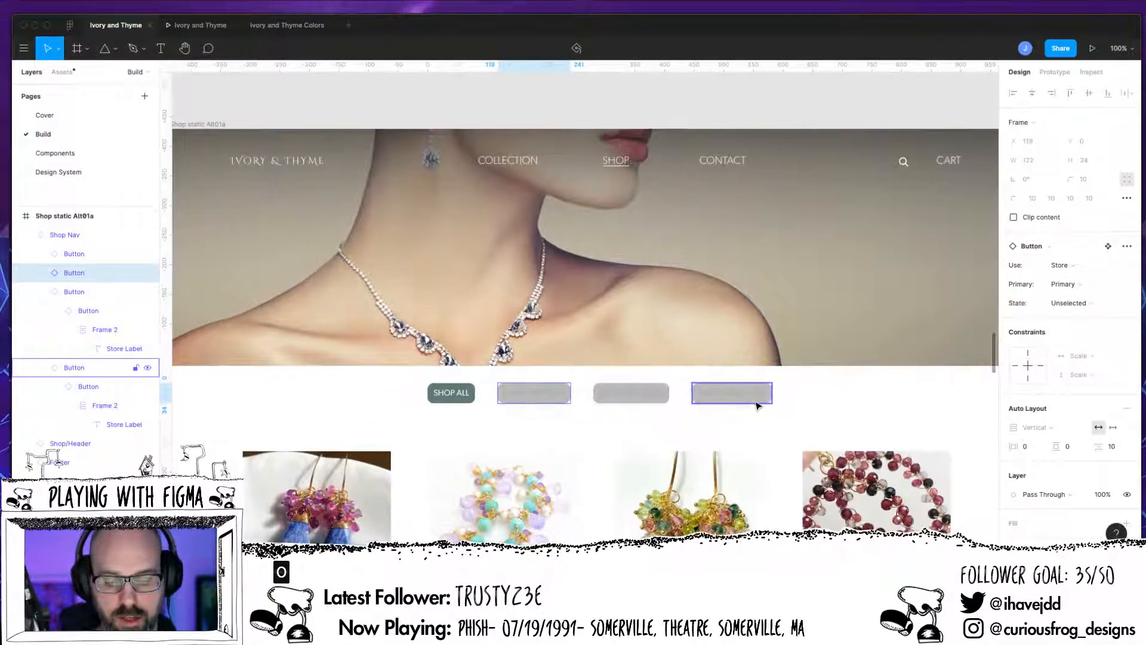
scroll(759, 406, right, 15)
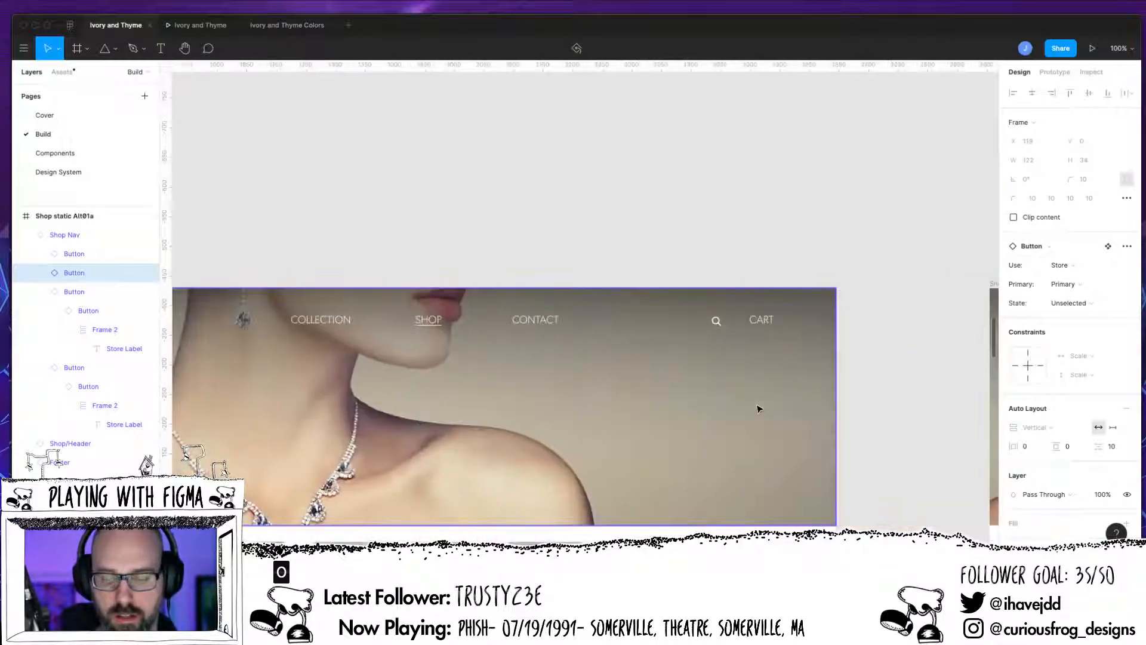
scroll(758, 411, right, 8)
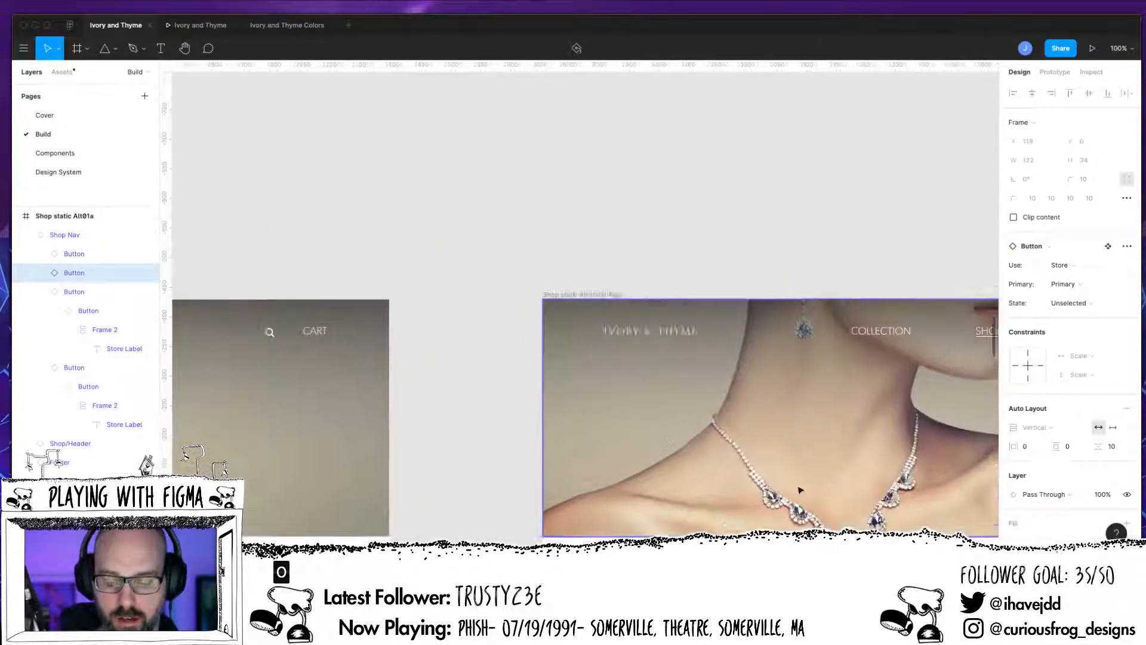
scroll(798, 501, down, 2)
scroll(798, 500, right, 15)
scroll(797, 500, up, 3)
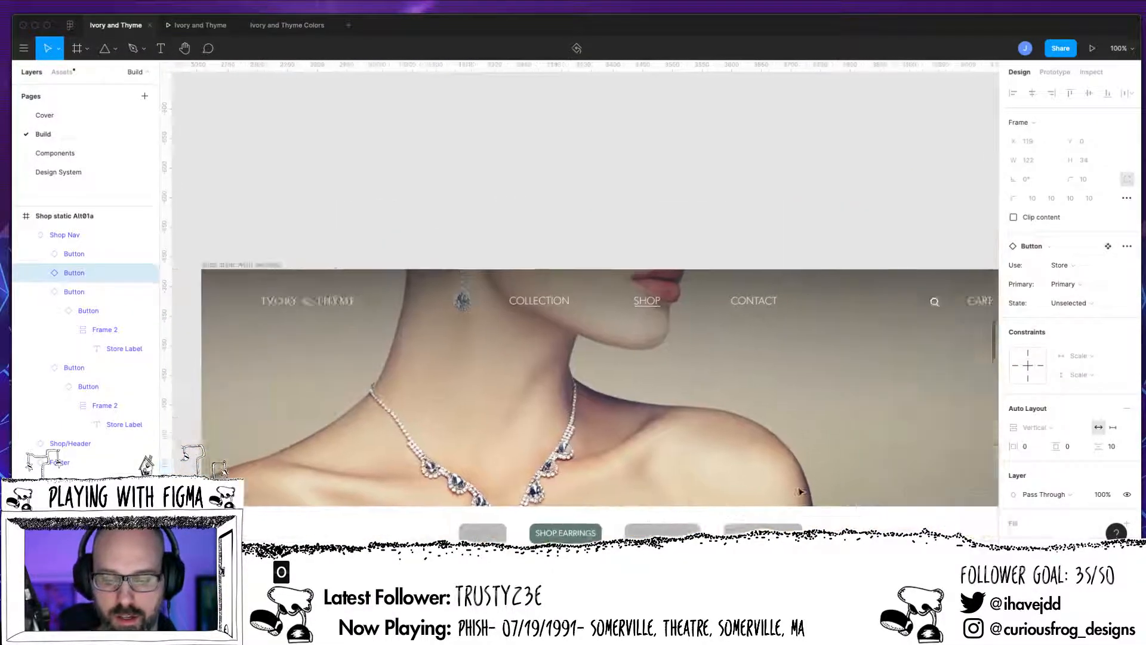
scroll(799, 494, down, 3)
scroll(797, 494, down, 4)
scroll(798, 489, right, 3)
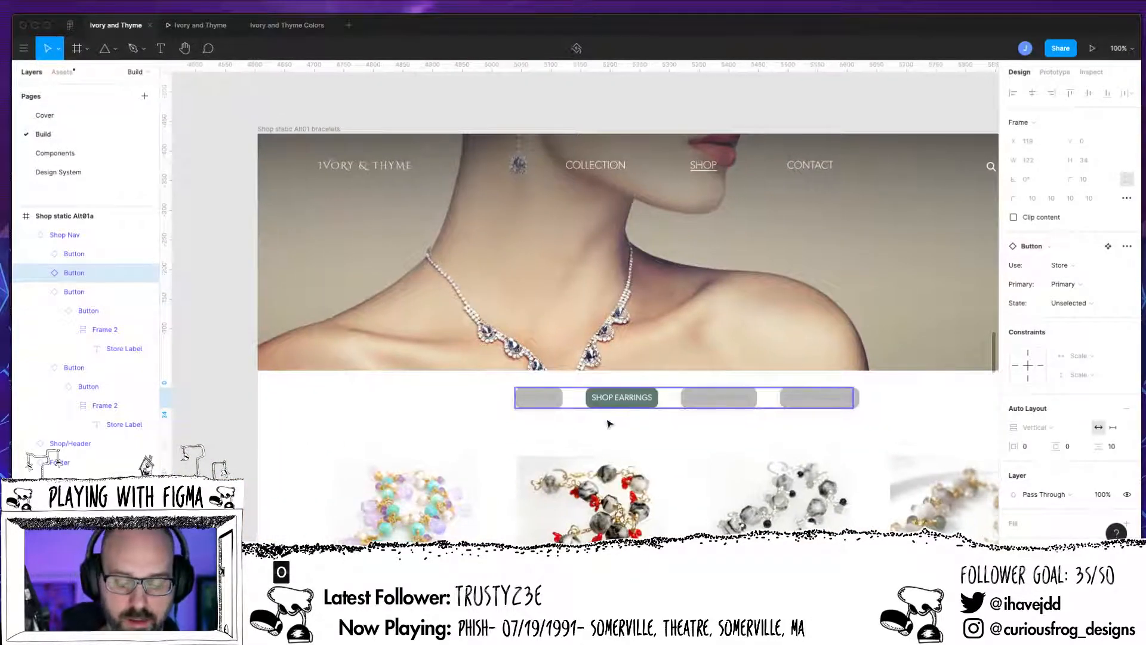
click(607, 423)
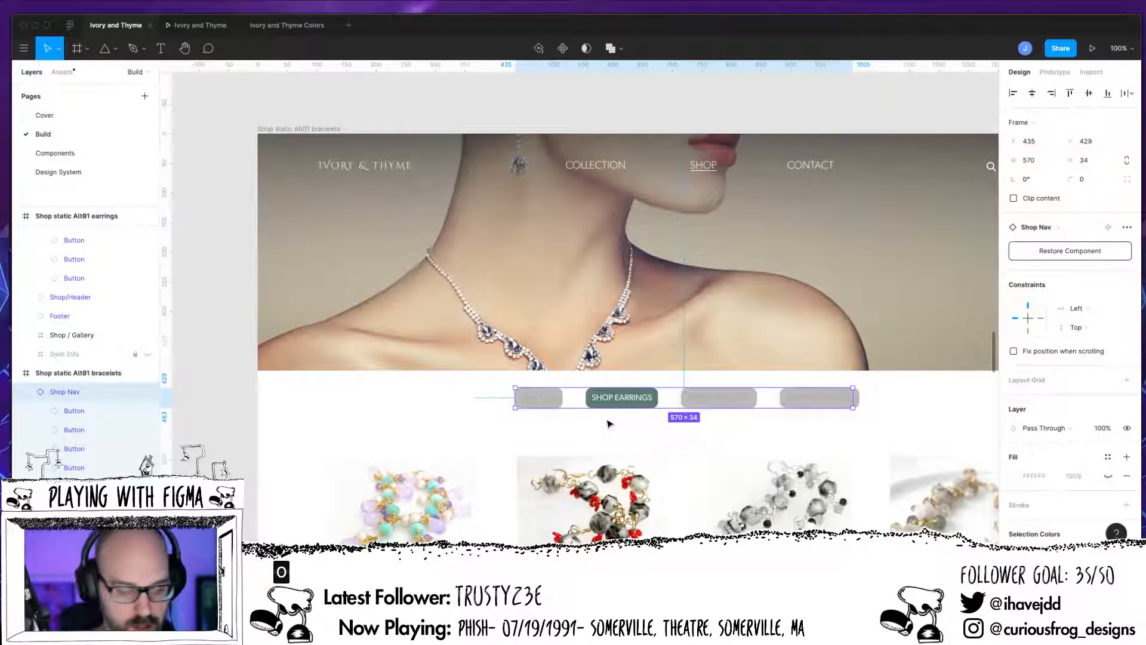
double_click(622, 397)
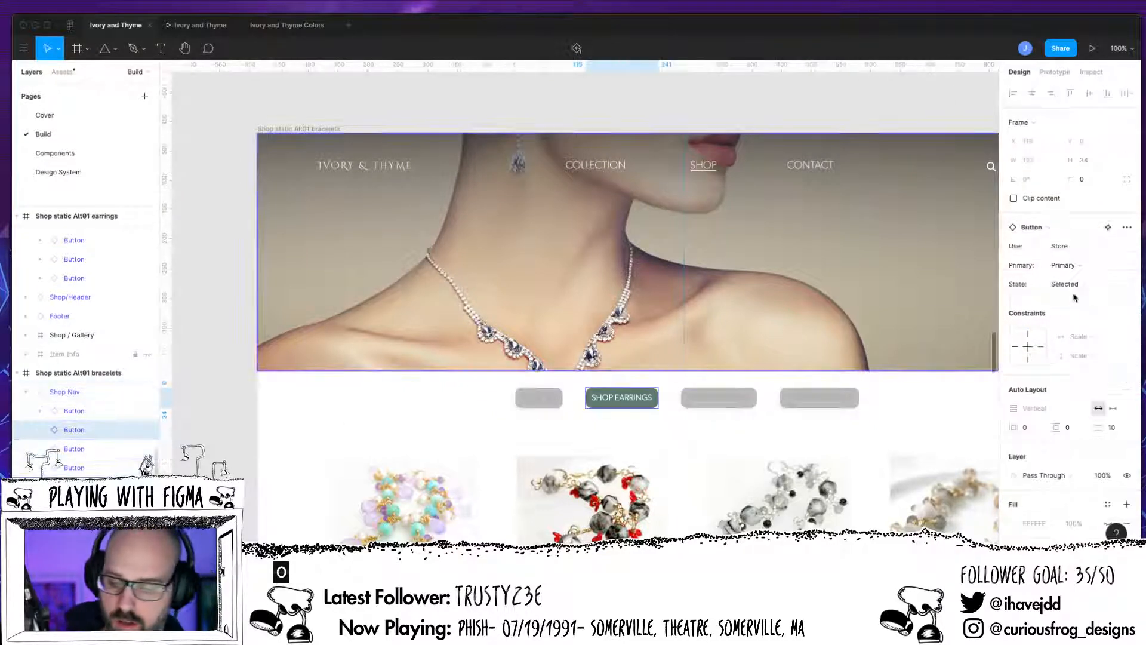
click(1073, 284)
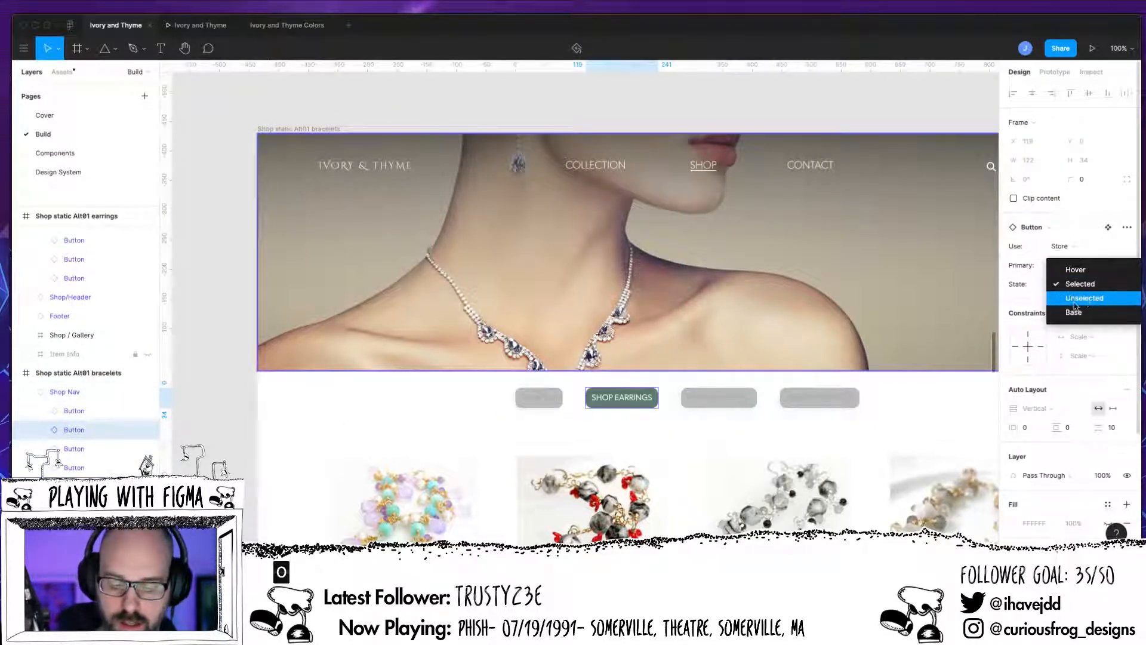
click(1071, 297)
Step: Try to set the State variant of the bracelets frame's third category button to Selected
click(720, 409)
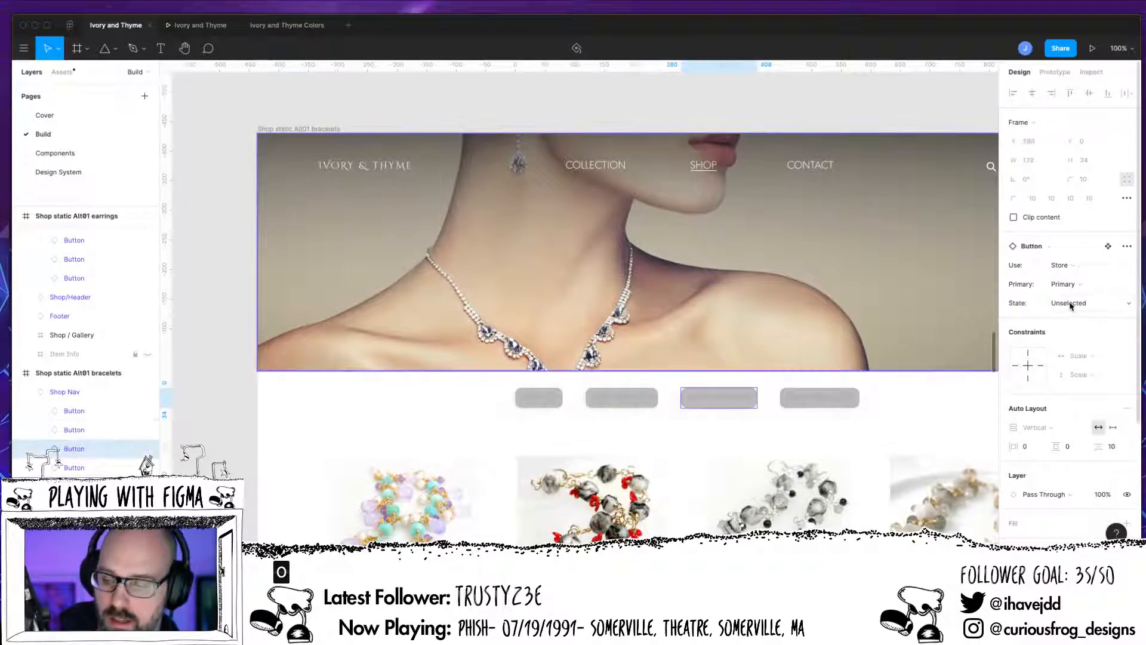
click(1071, 304)
click(1085, 290)
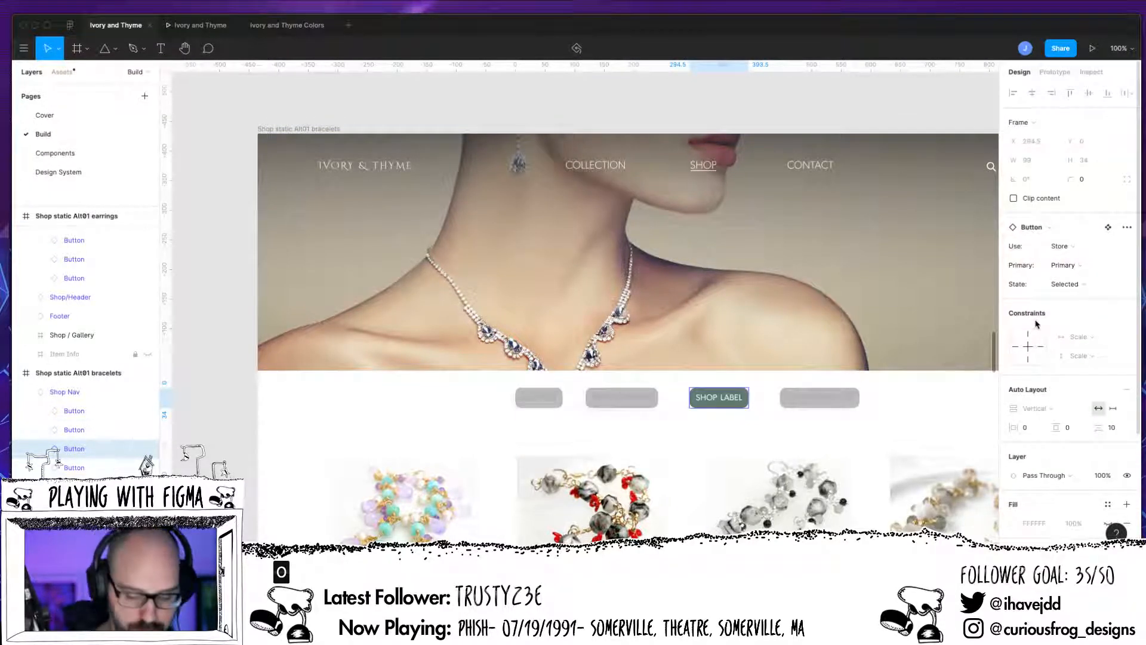
key(ctrl+z)
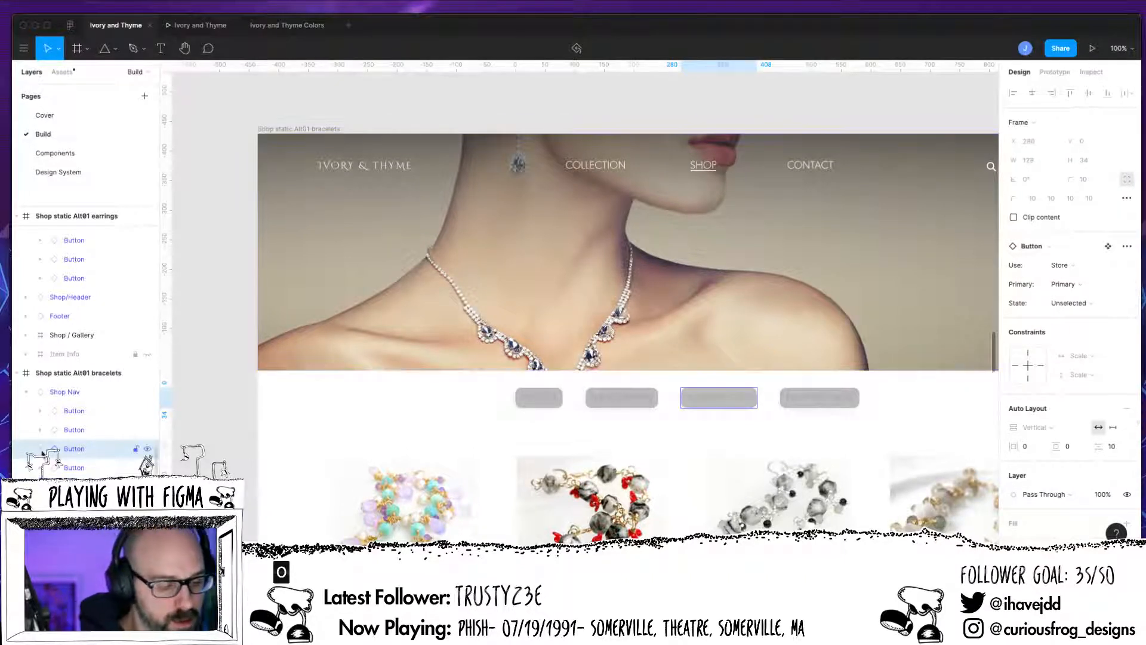
Step: Expand the nested layers of the bracelets frame's second and third category buttons and set the third button's State variant to Selected
click(41, 449)
click(55, 467)
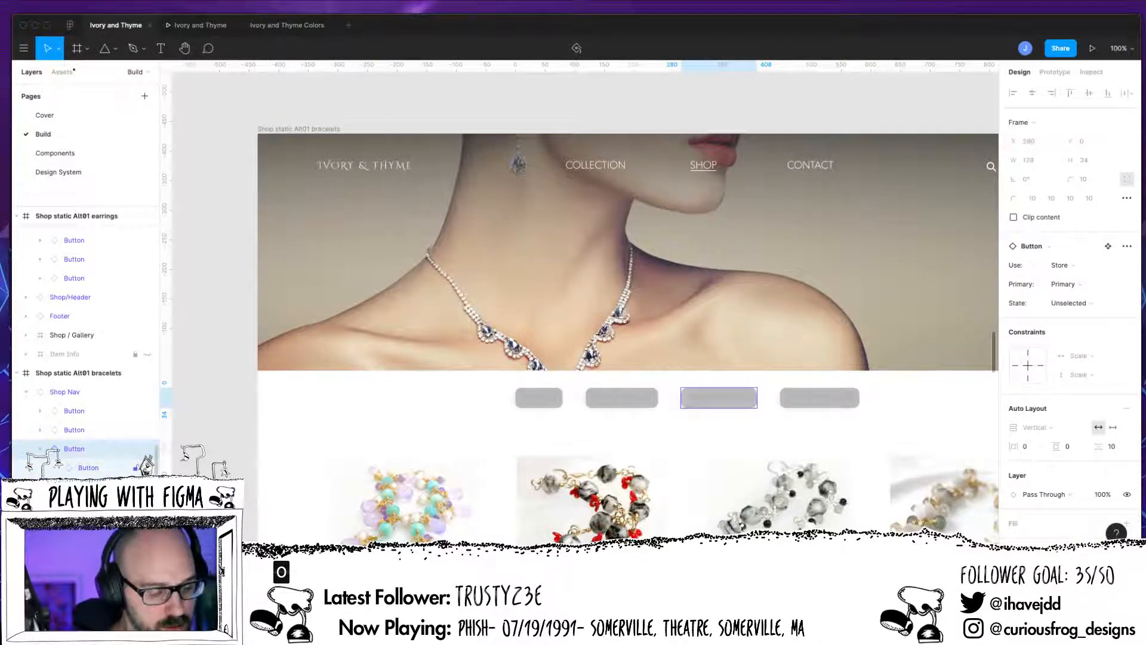
scroll(73, 473, down, 2)
click(69, 431)
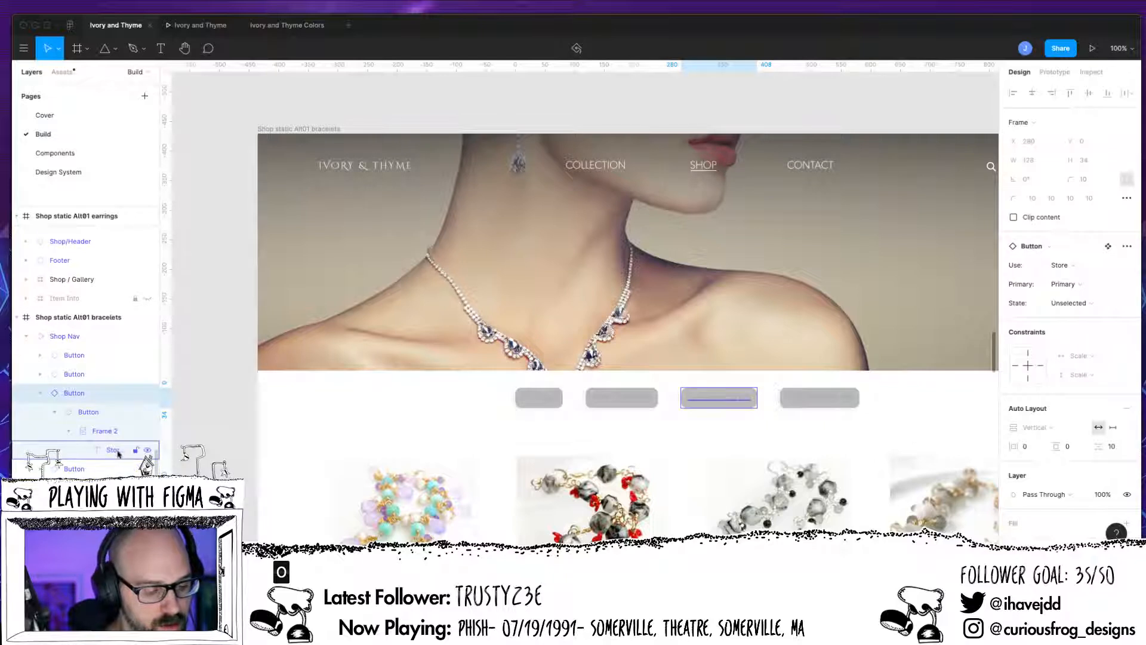
click(40, 373)
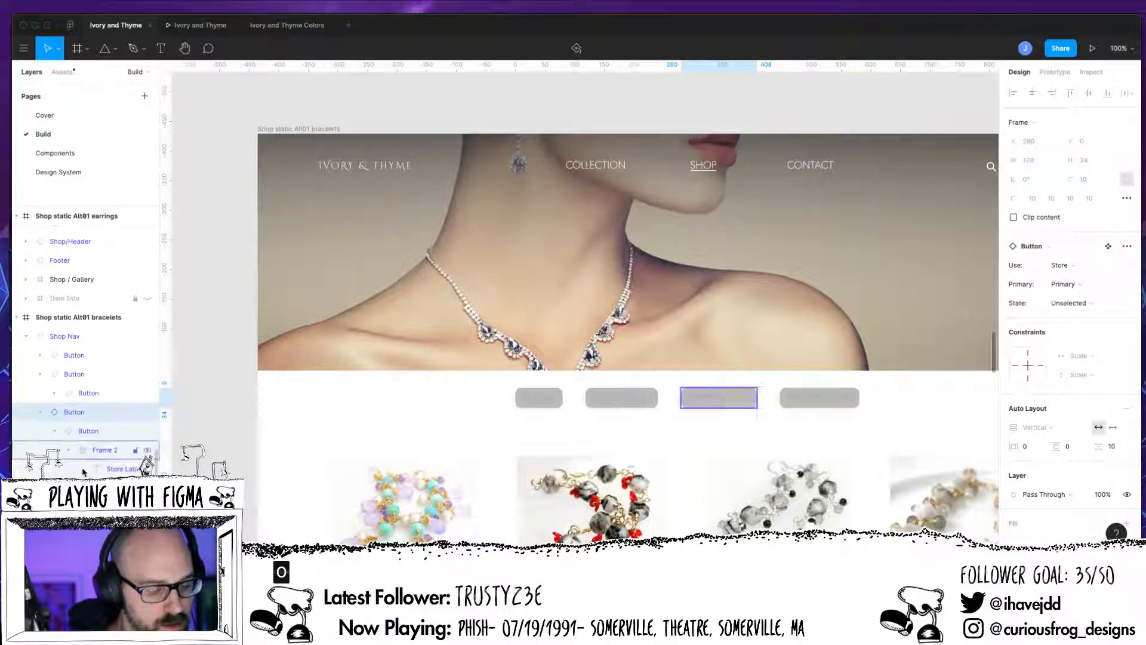
click(69, 412)
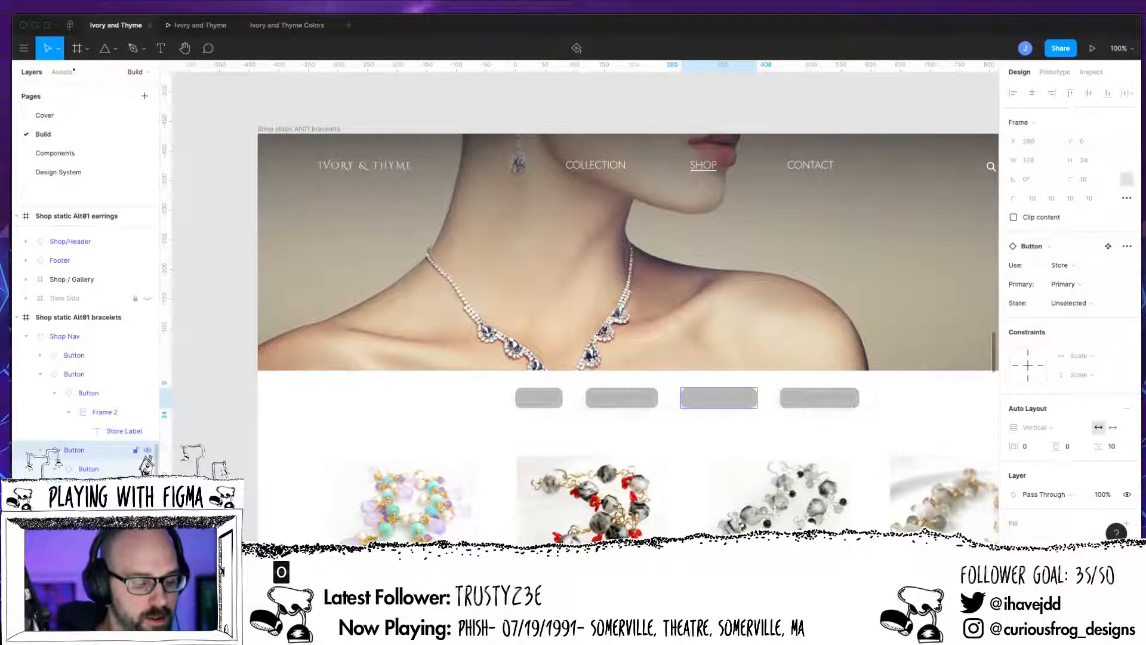
click(1075, 303)
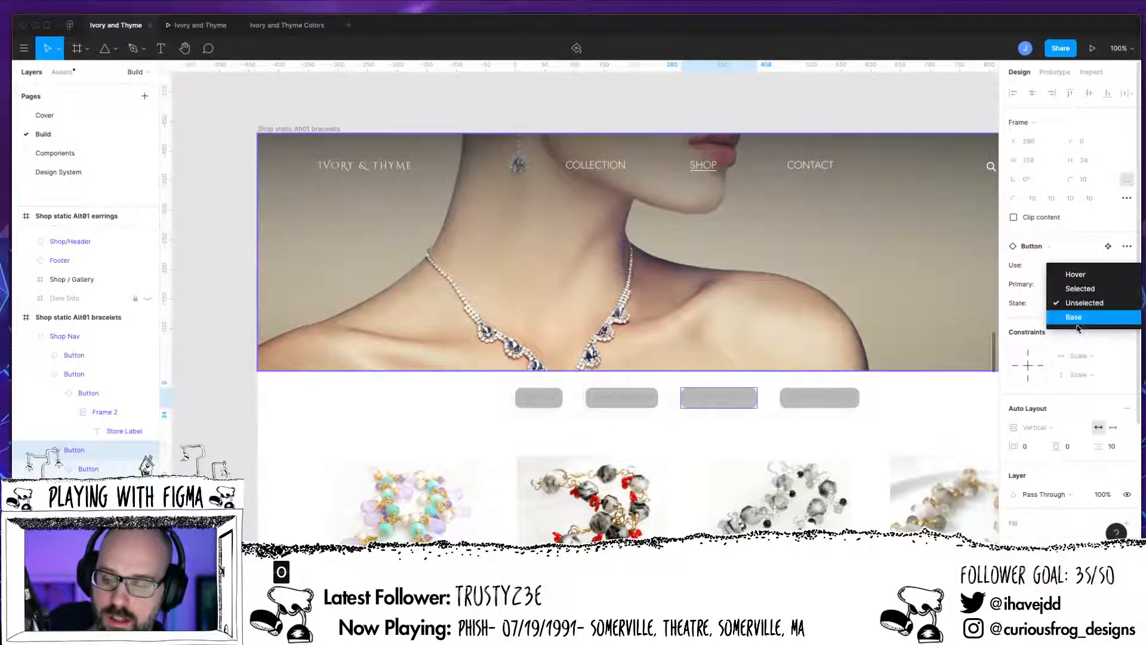
click(1081, 289)
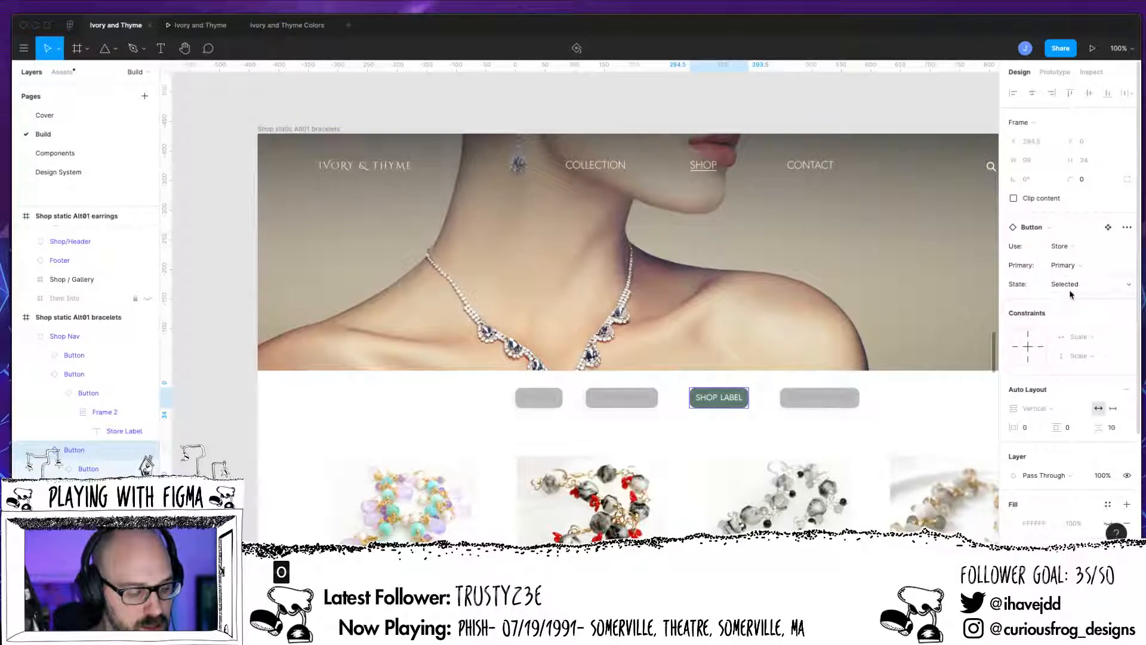
Step: Change the label text of the bracelets frame's third category button to SHOP BRACELETS
click(60, 470)
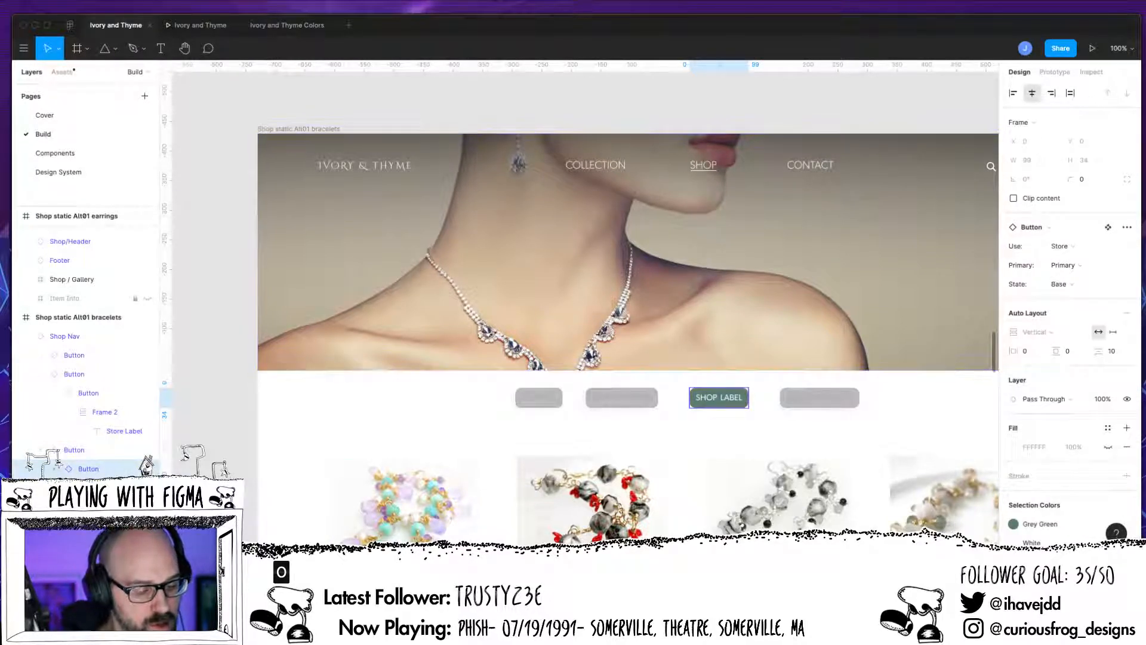
click(723, 398)
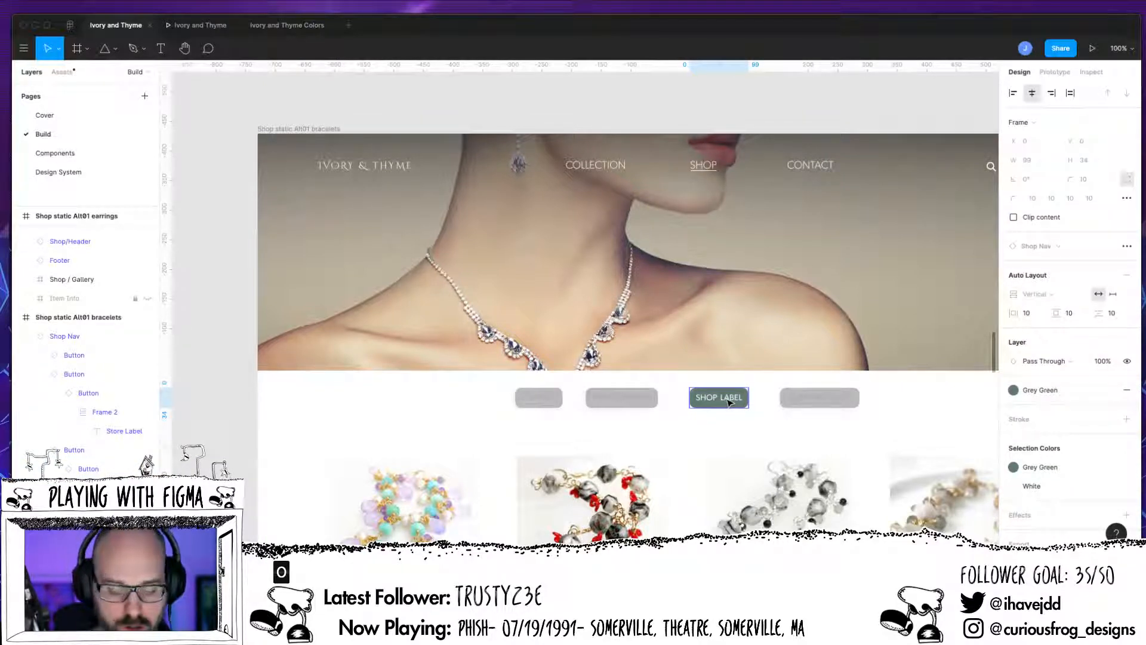
double_click(731, 394)
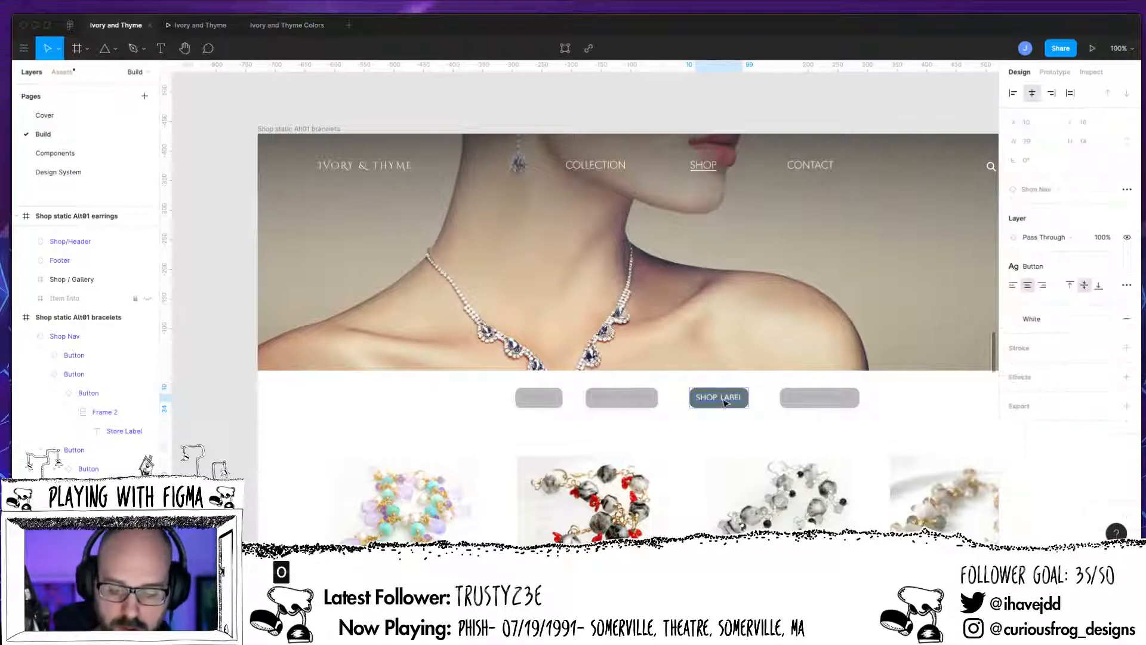
double_click(721, 397)
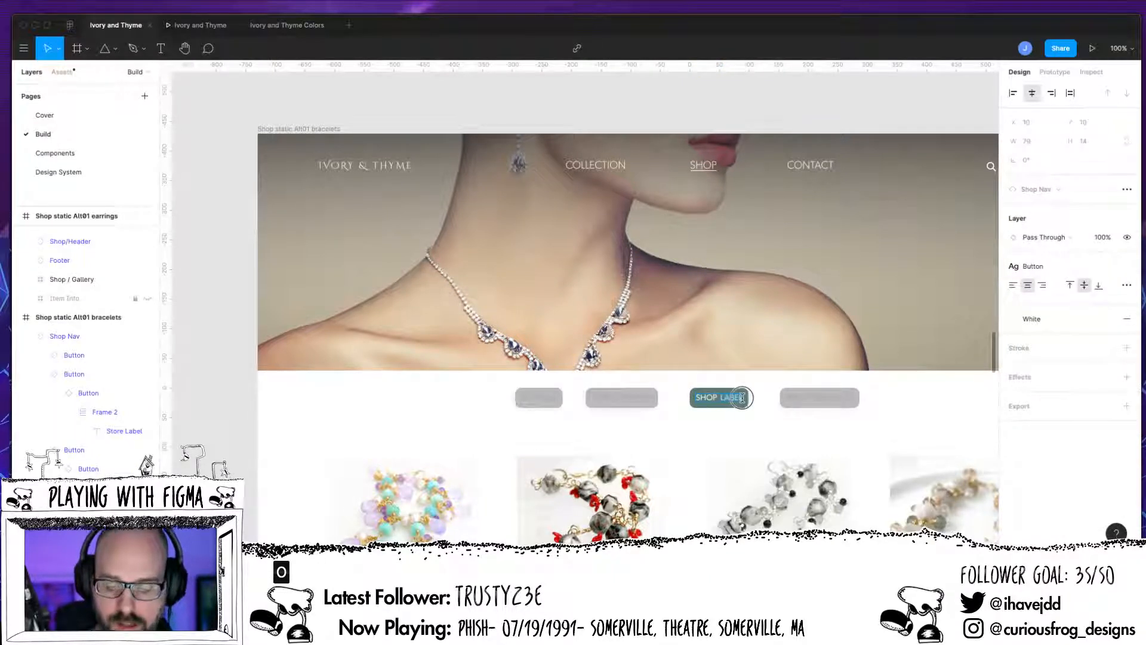
text(NE)
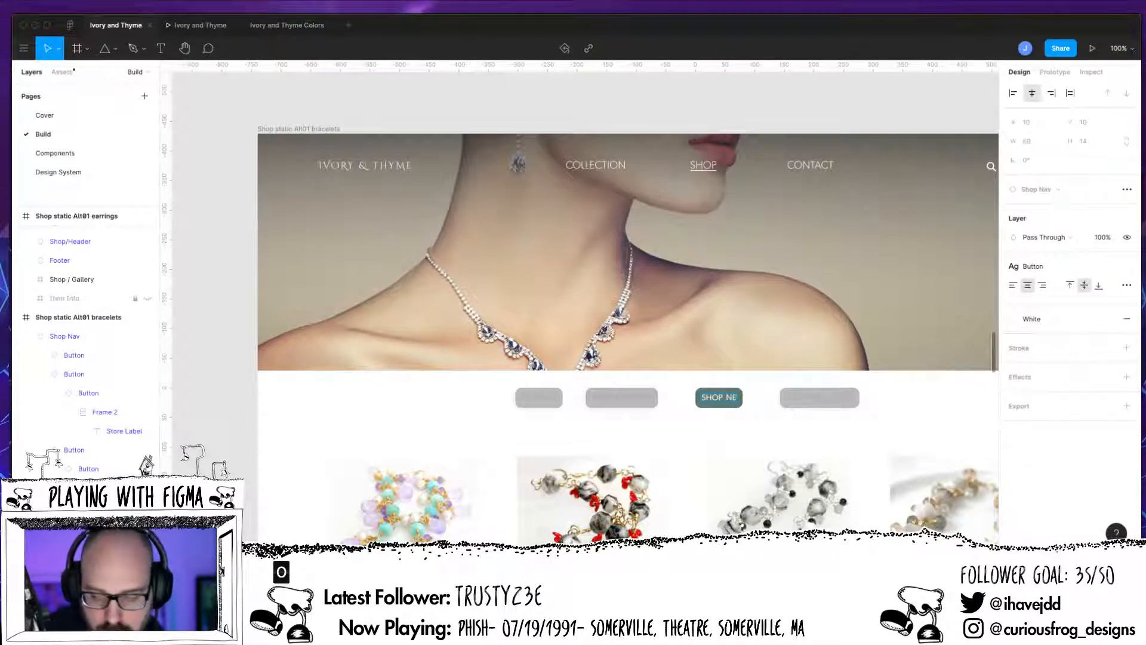
key(BackSpace)
key(BackSpace)
text(BRAC)
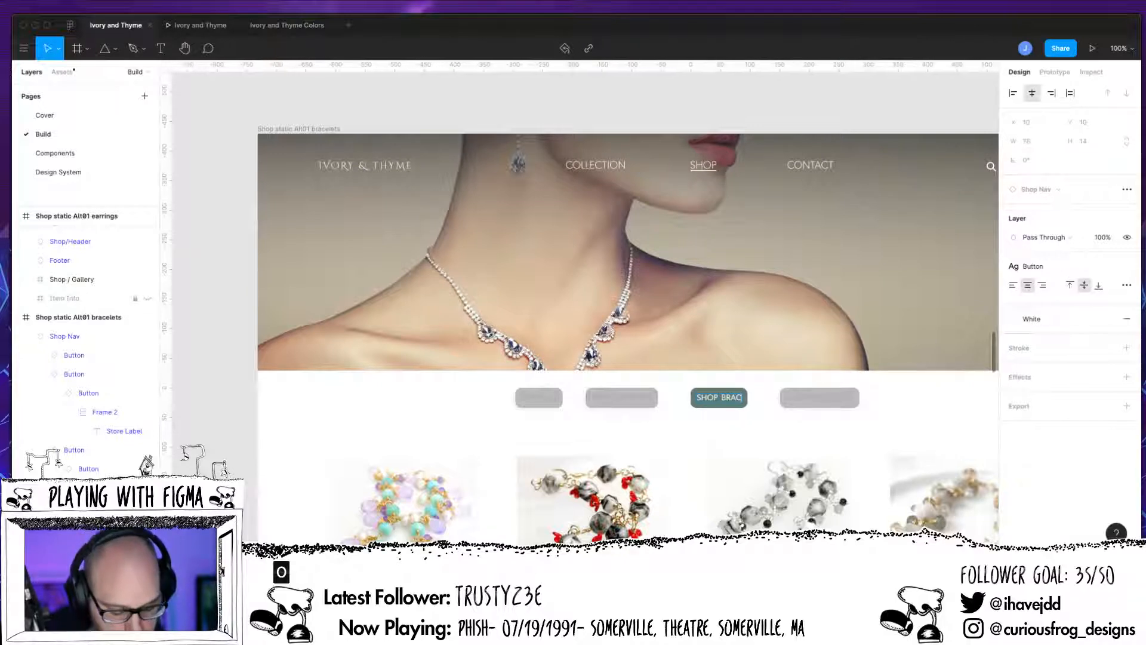
text(ELETS)
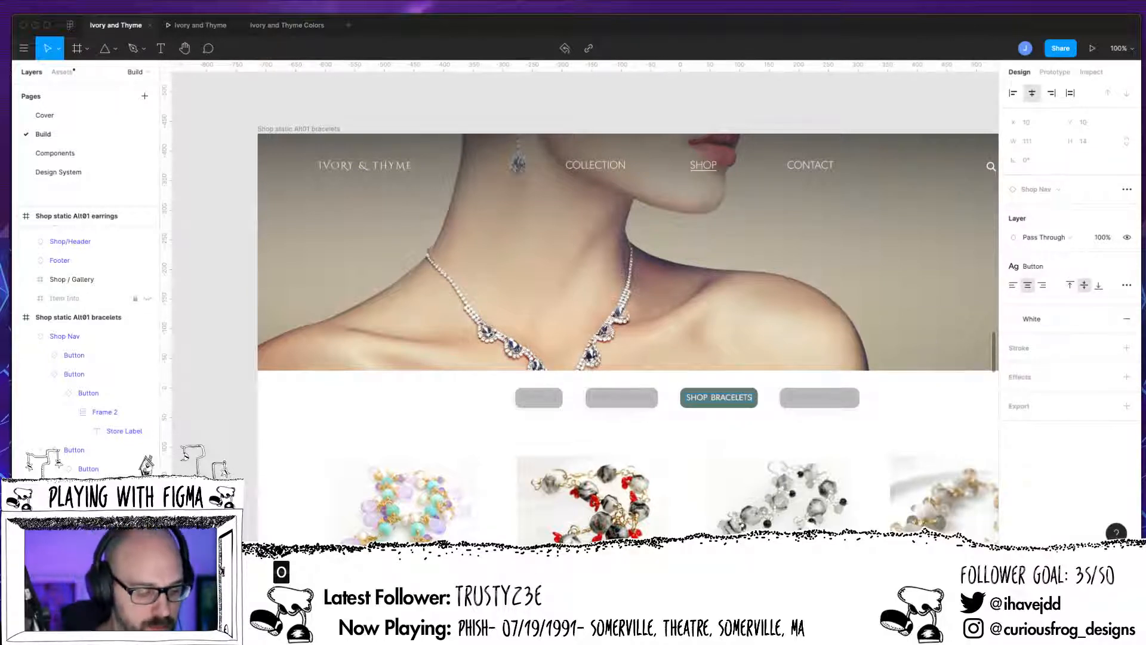
key(Escape)
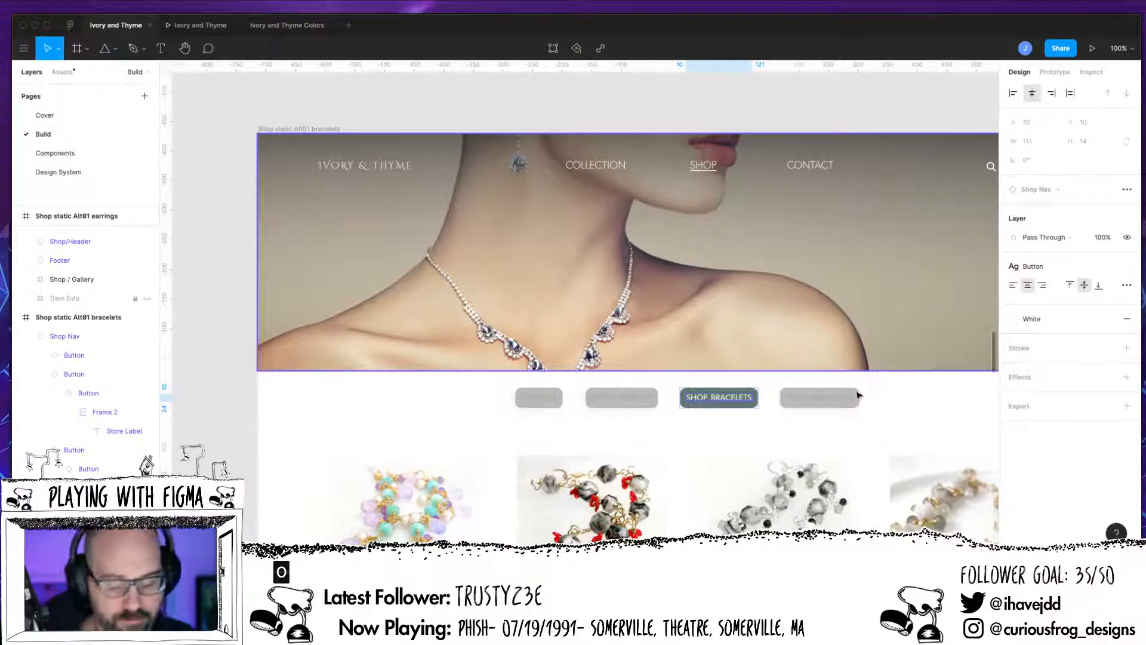
Step: Examine the category button states in the Shop Nav of the Shop static Alt01 necklaces frame
scroll(840, 412, right, 5)
scroll(841, 411, right, 15)
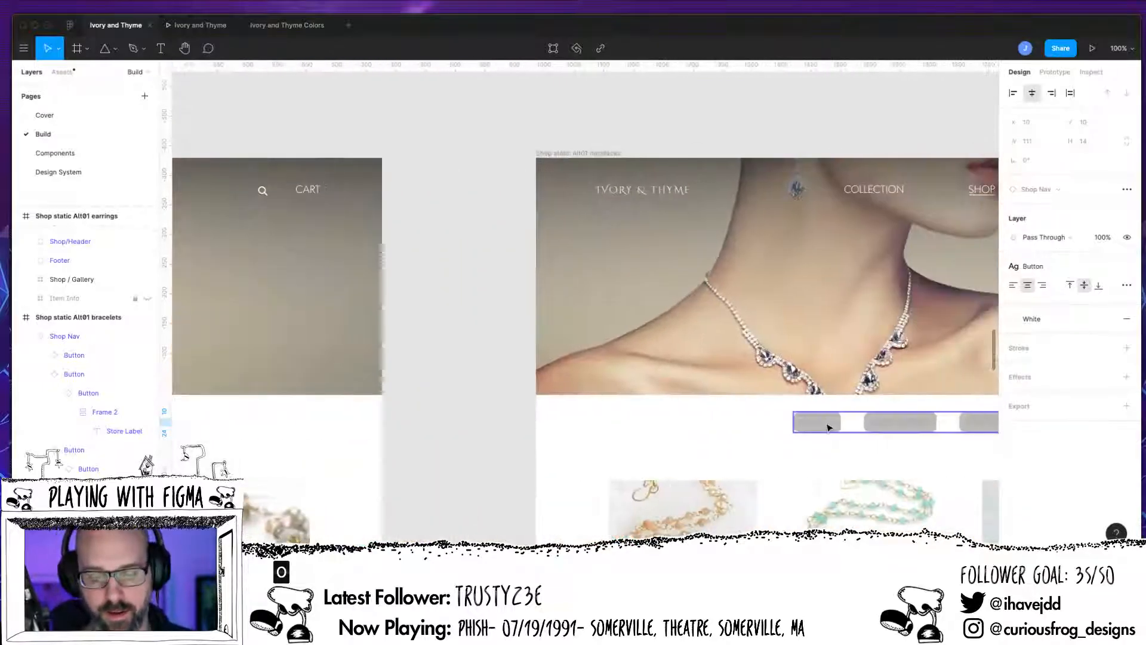
scroll(818, 438, right, 2)
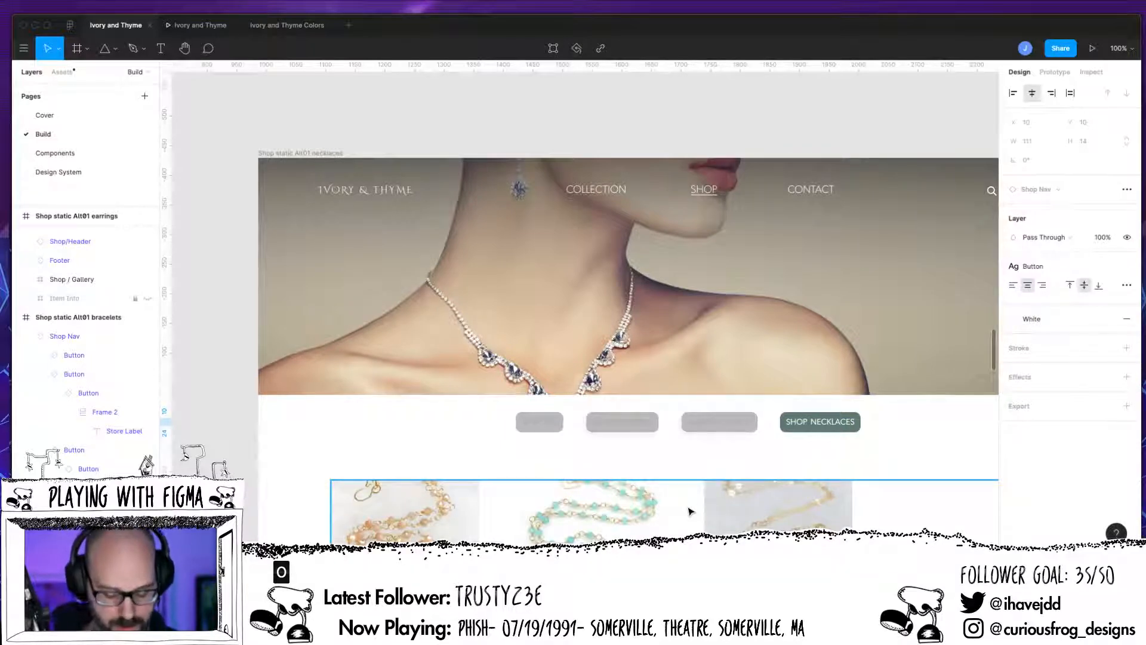
Step: Deselect the button label and display the prototype connections across the earrings, bracelets and necklaces shop frames
key(minus)
key(minus)
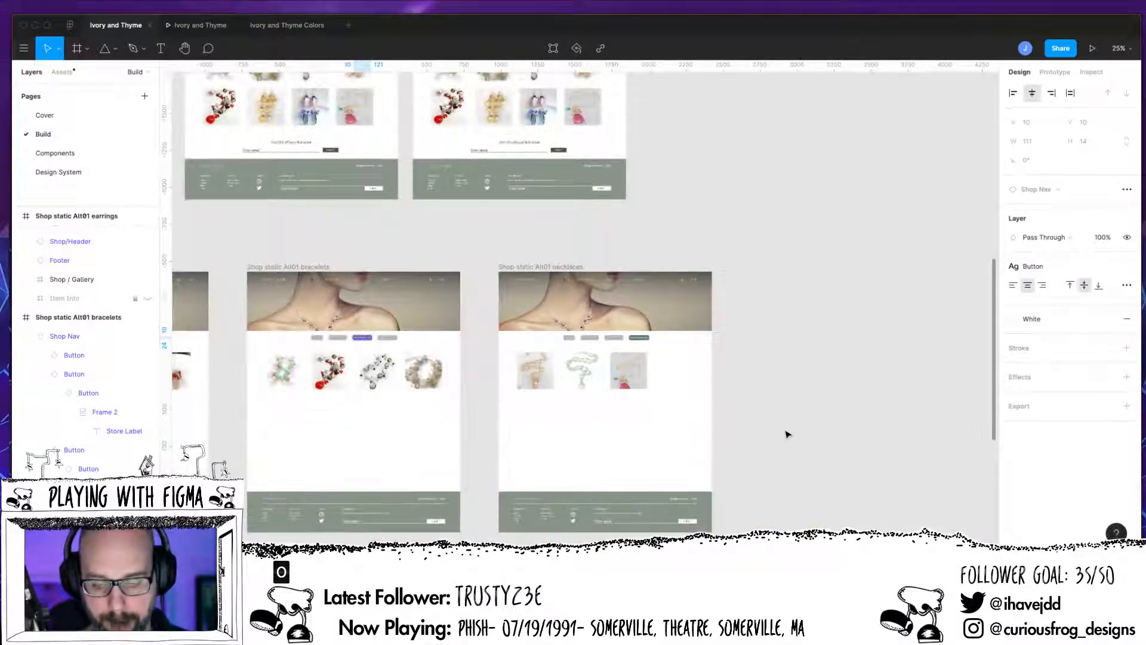
click(785, 434)
drag(770, 445, 950, 376)
click(1055, 72)
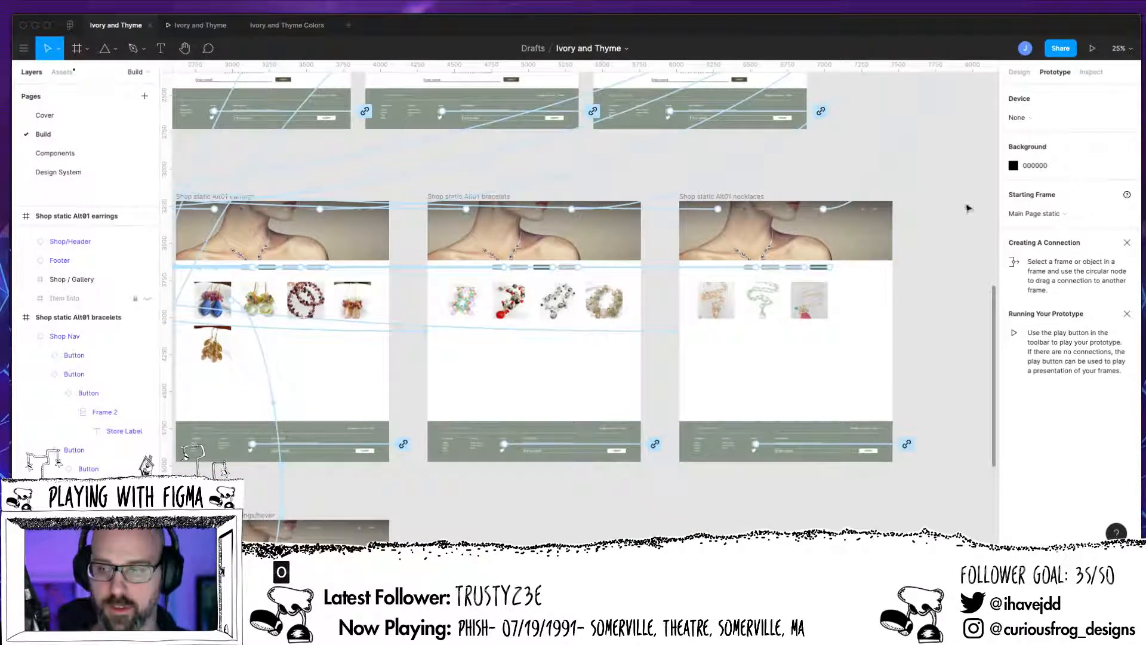
Step: Play the prototype, enter the shop, test the Shop All, earrings and bracelets category buttons, and return to the design file
click(1092, 48)
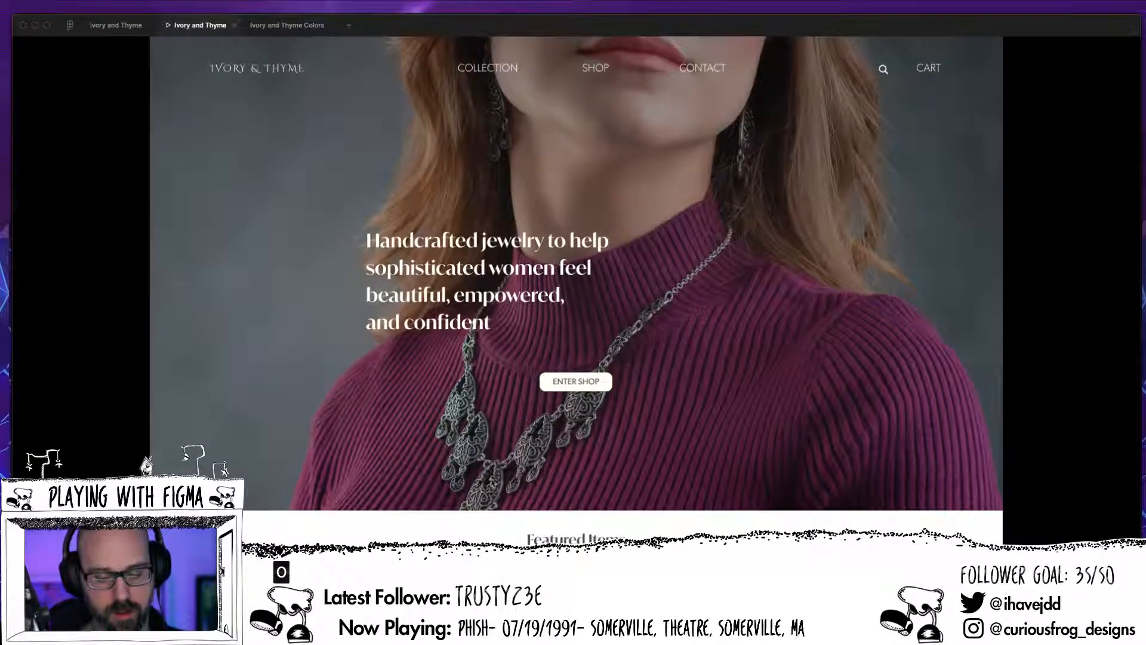
click(558, 385)
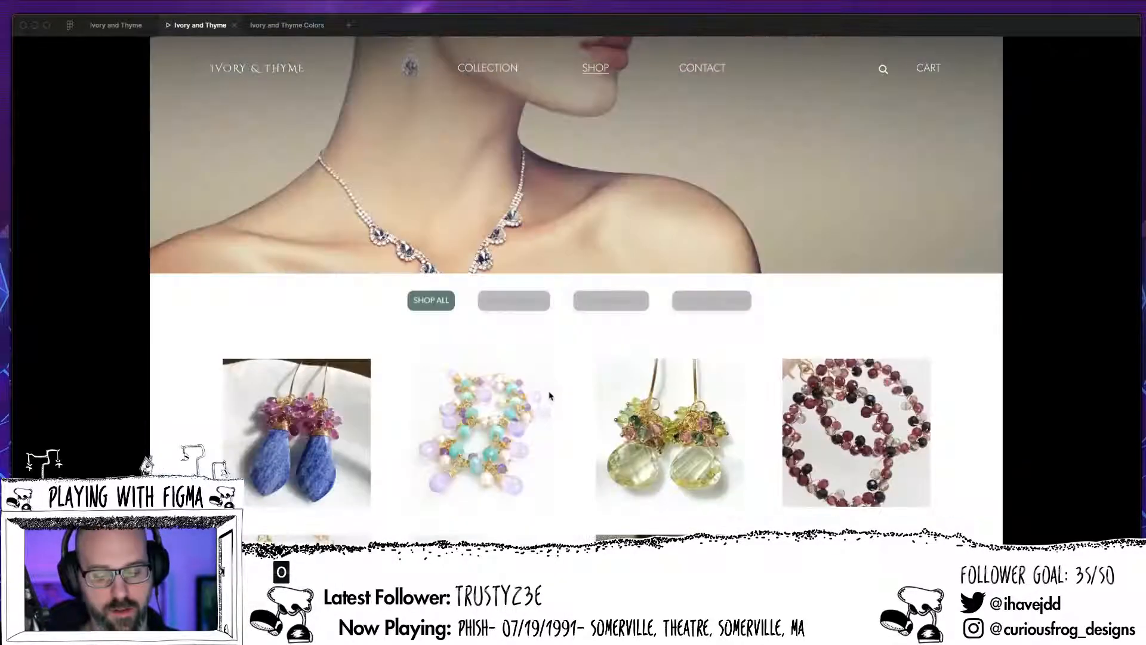
click(519, 307)
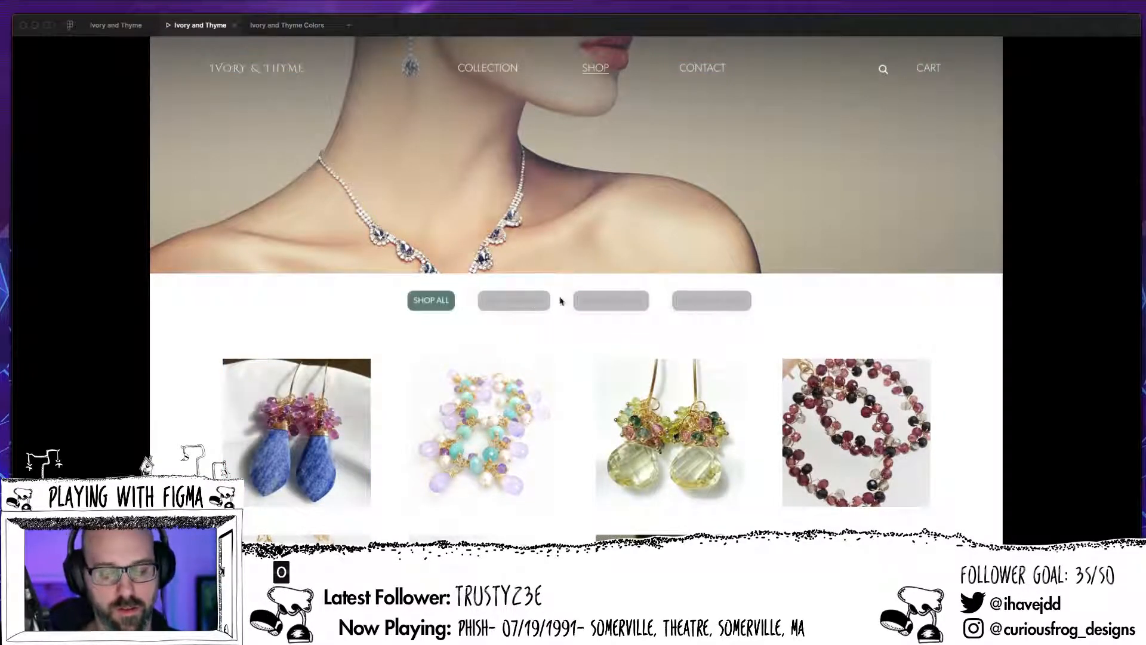
click(611, 302)
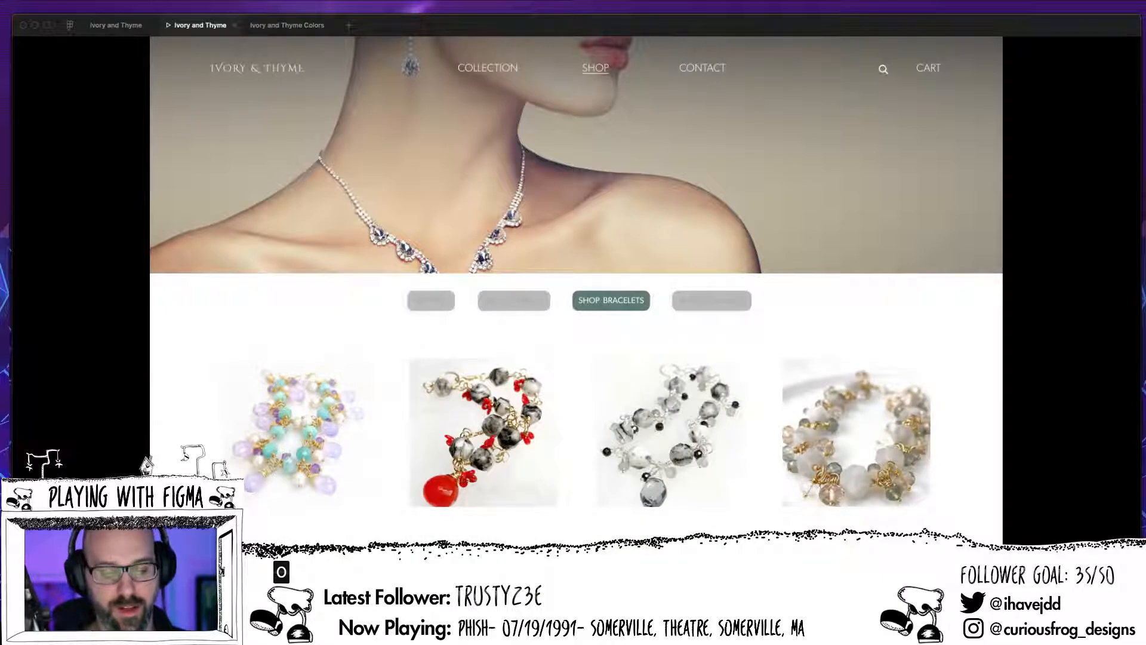
click(434, 352)
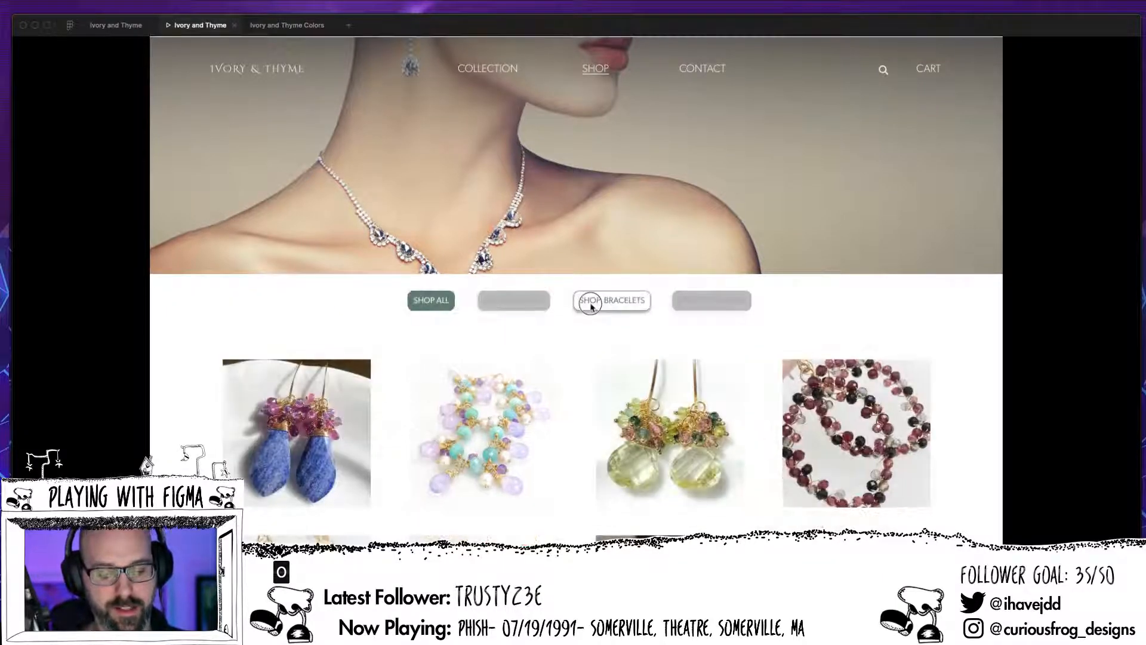
click(589, 301)
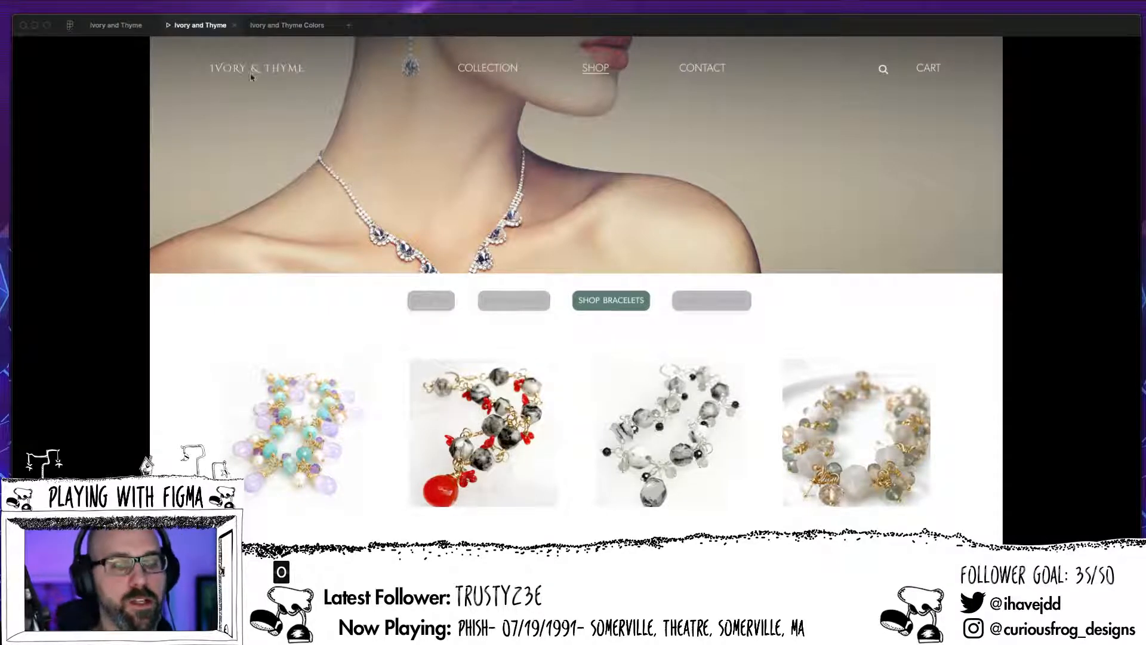
click(116, 25)
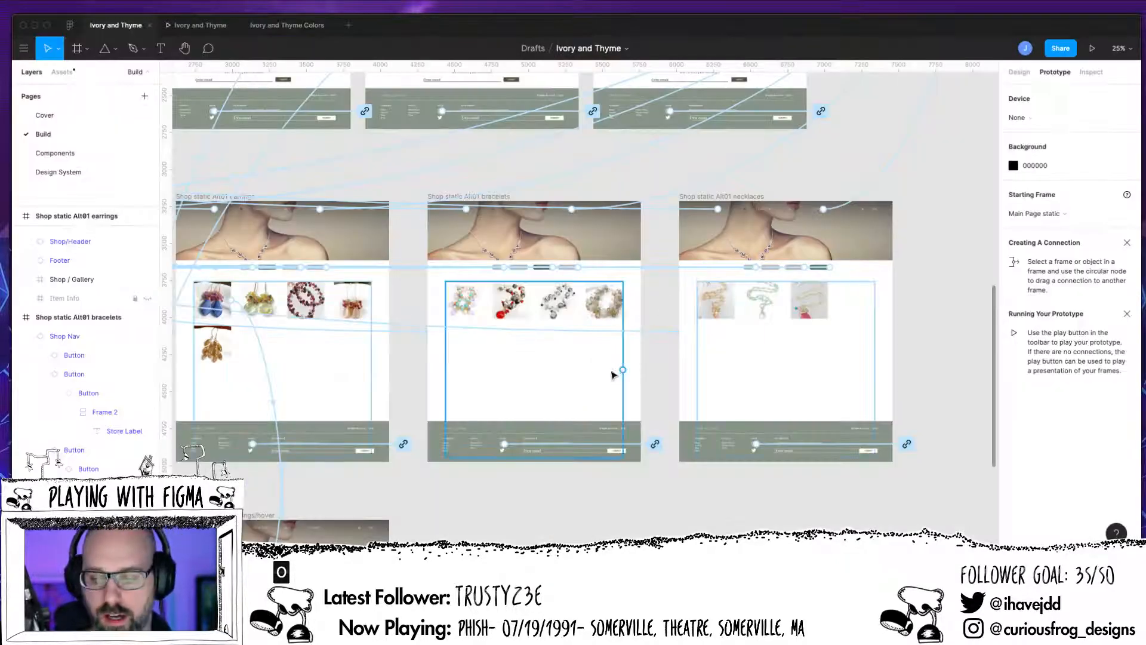